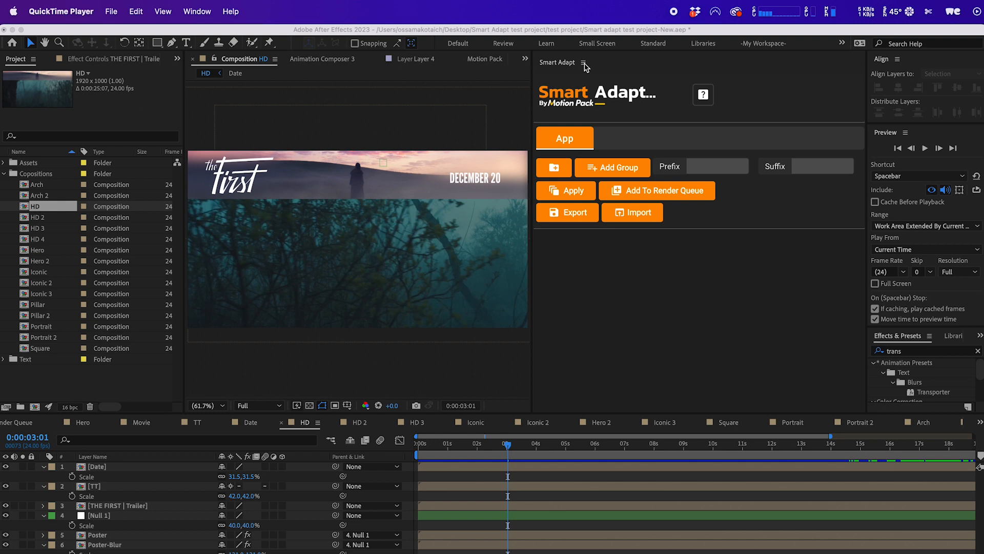
- Open the Smart Adapt extension in After Effects
{"action": "left_click", "coordinate": [241, 34]}
{"action": "left_click", "coordinate": [344, 11]}
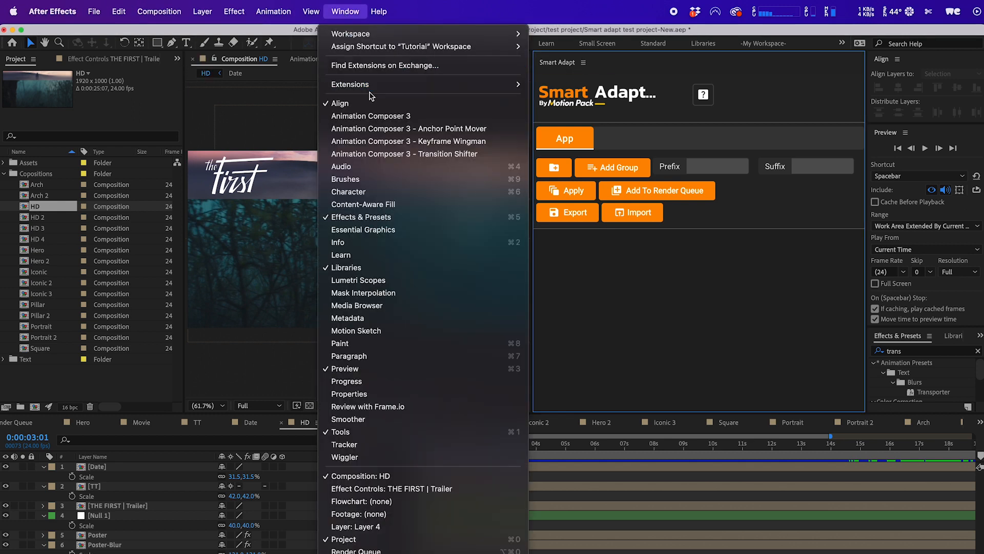
{"action": "mouse_move", "coordinate": [524, 87]}
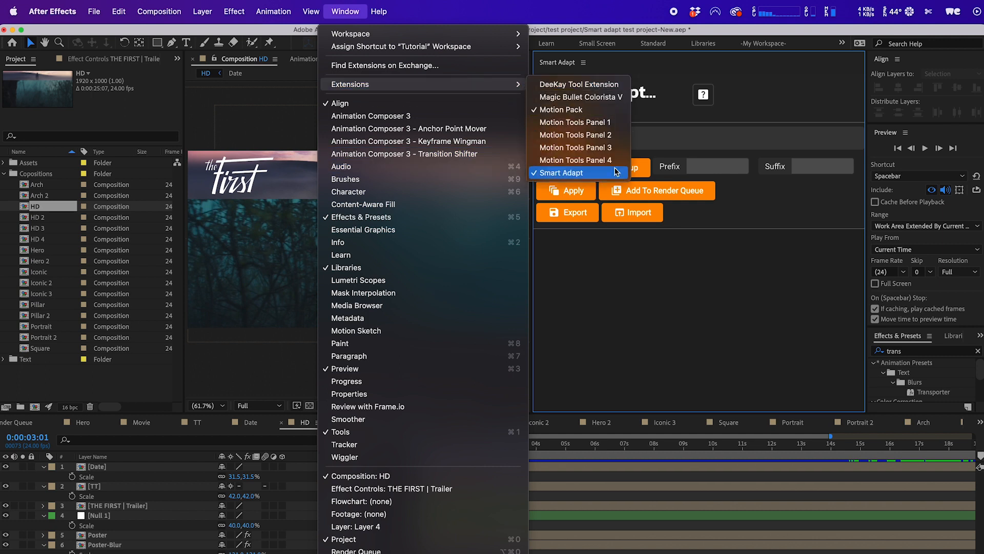
{"action": "left_click", "coordinate": [592, 173]}
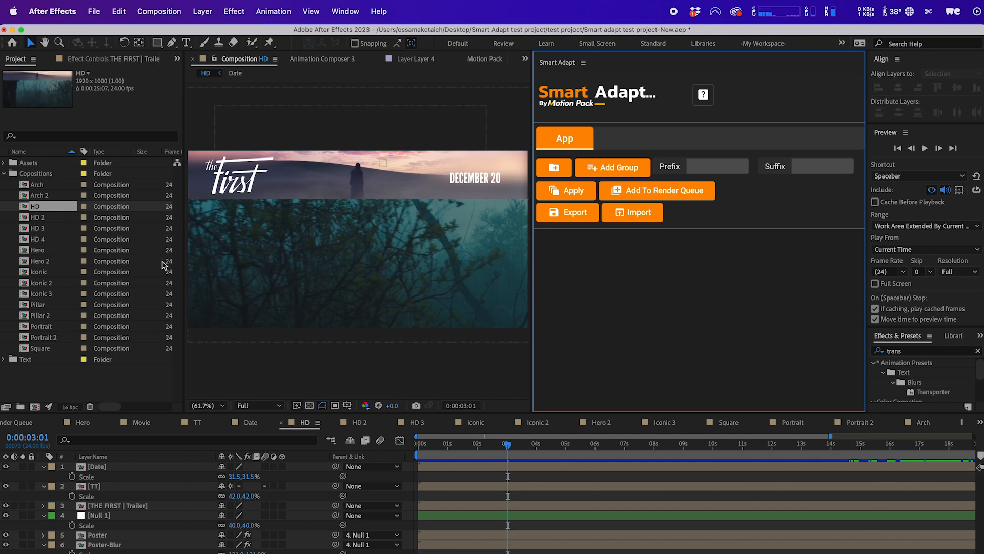
- Generate the Smart Adapt folder structure in the project and expand the _SmartAdapt_ folder
{"action": "left_click", "coordinate": [57, 210]}
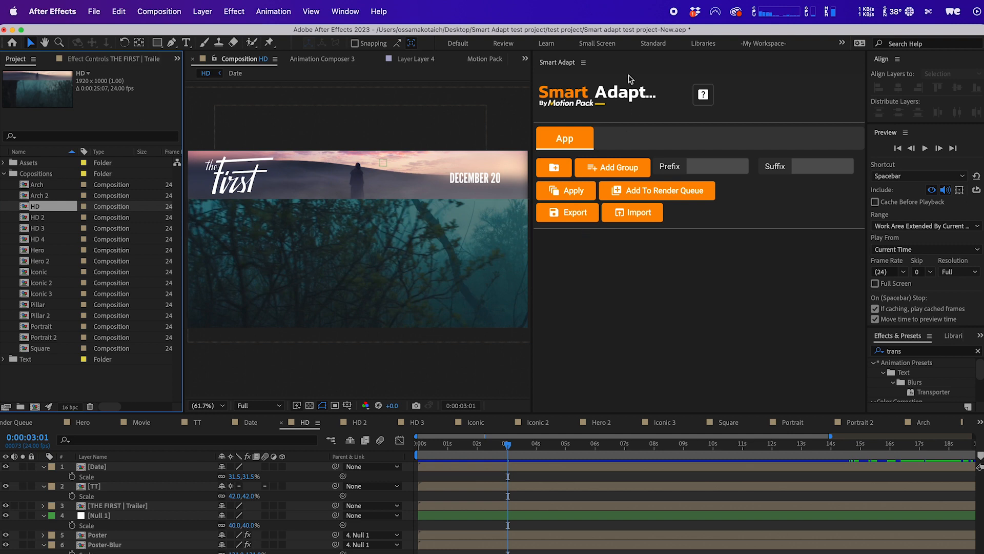
{"action": "left_click", "coordinate": [552, 170]}
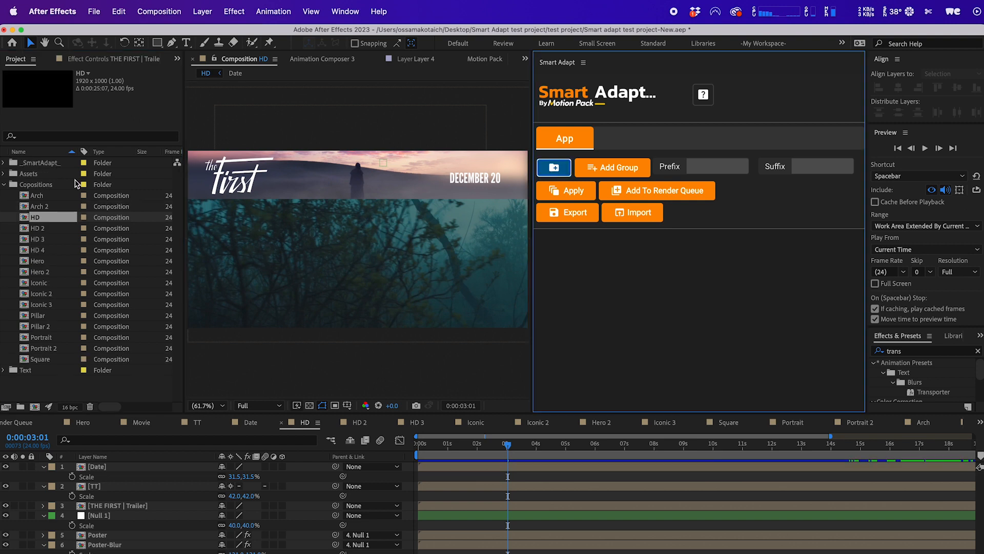
{"action": "double_click", "coordinate": [22, 167]}
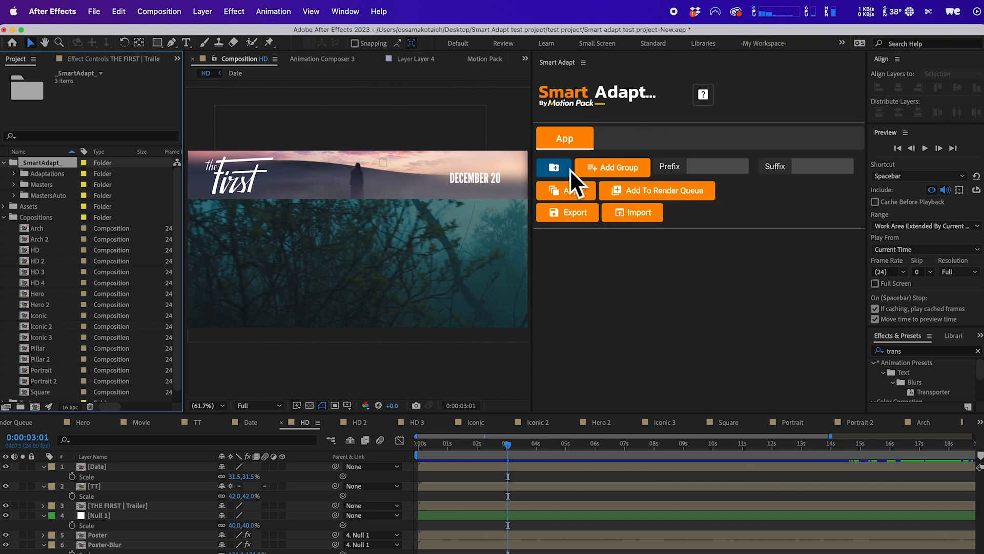
- Examine the contents of the Adaptations, Masters and MastersAuto folders inside _SmartAdapt_
{"action": "double_click", "coordinate": [46, 175]}
{"action": "double_click", "coordinate": [45, 184]}
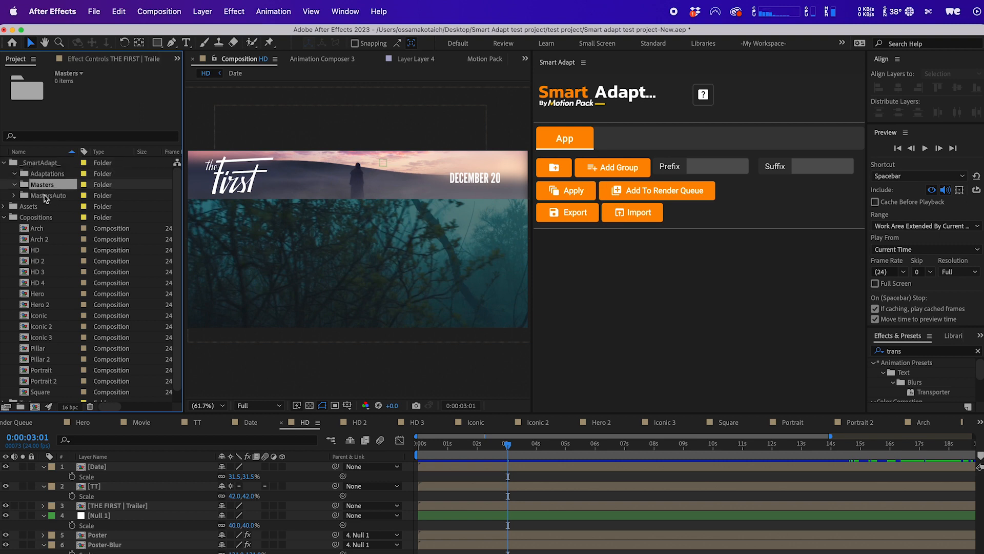
{"action": "double_click", "coordinate": [47, 195]}
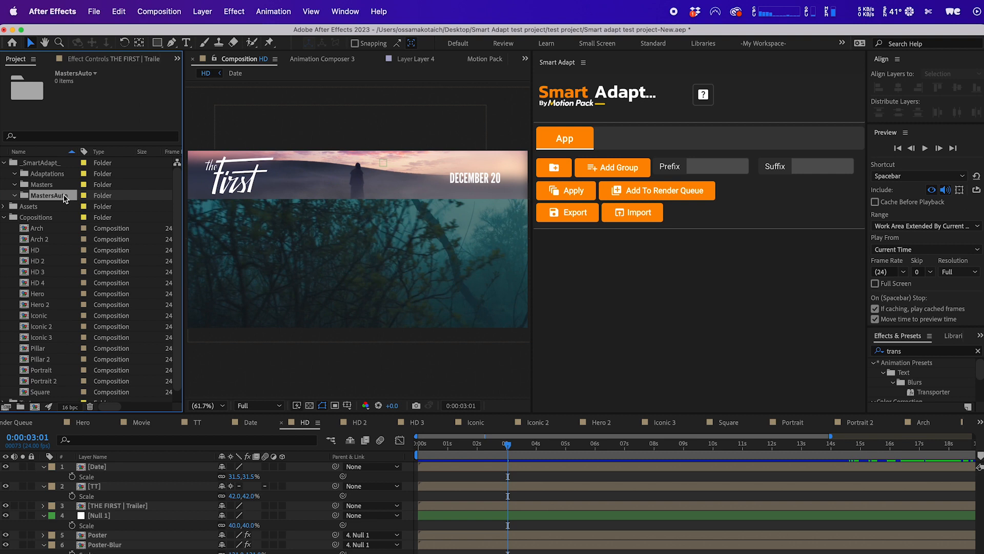
{"action": "left_click", "coordinate": [41, 185]}
{"action": "double_click", "coordinate": [42, 174]}
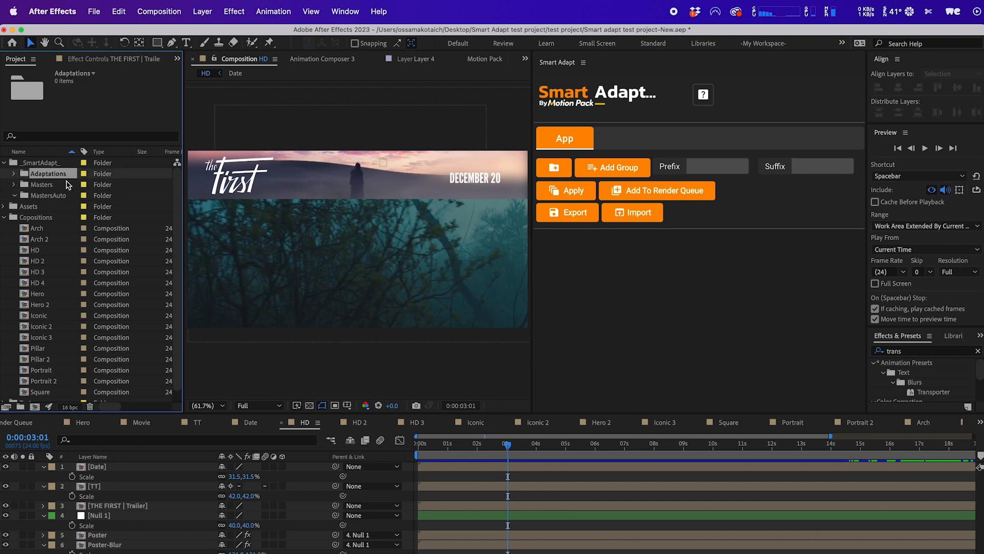
{"action": "double_click", "coordinate": [46, 185]}
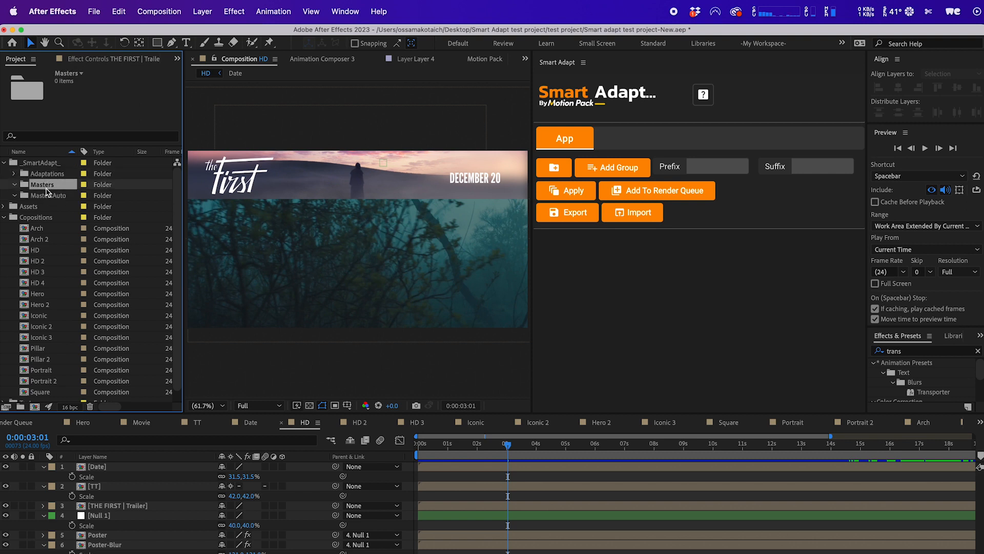
{"action": "left_click", "coordinate": [48, 196]}
{"action": "left_click", "coordinate": [44, 185]}
{"action": "left_click", "coordinate": [44, 174]}
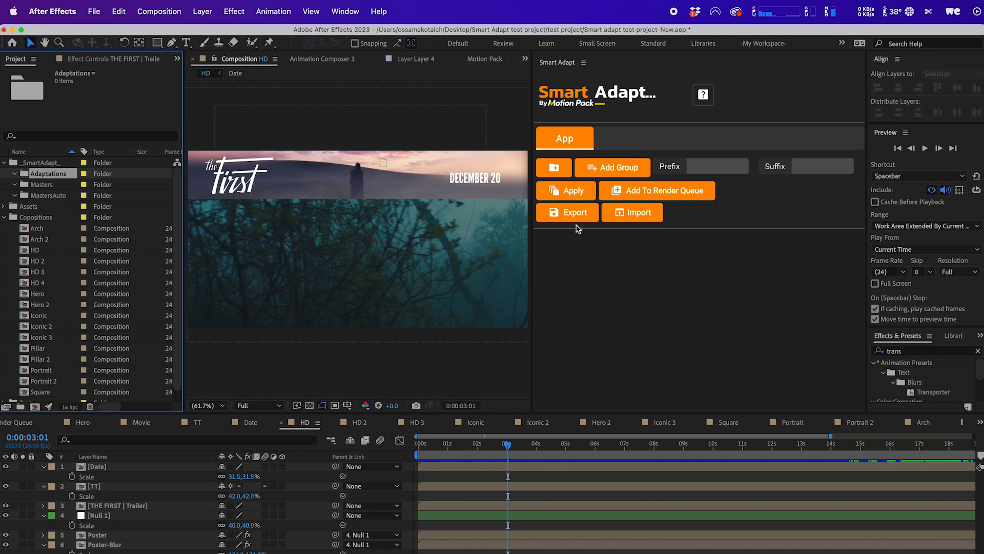
- Add a new group in Smart Adapt and name it USA
{"action": "left_click", "coordinate": [608, 166]}
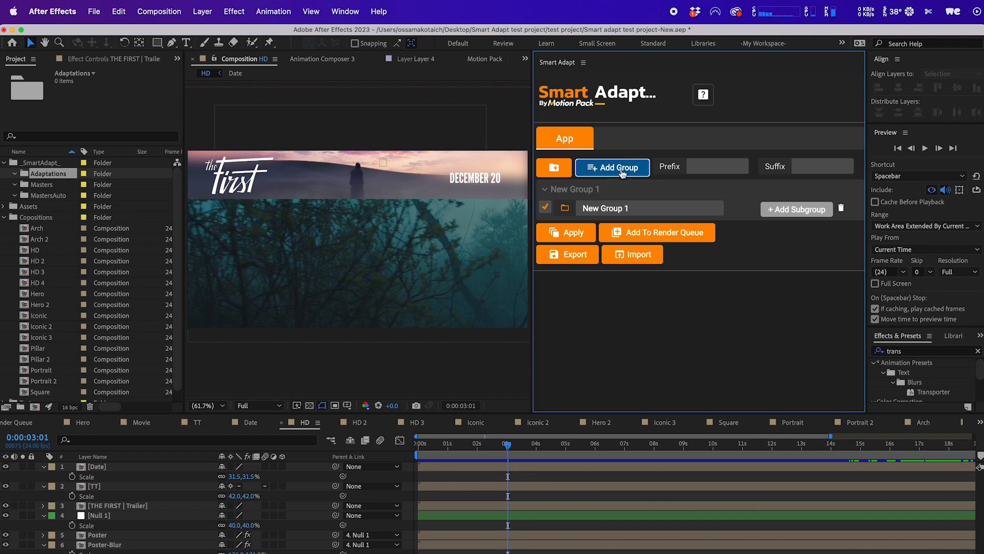
{"action": "left_click", "coordinate": [635, 209]}
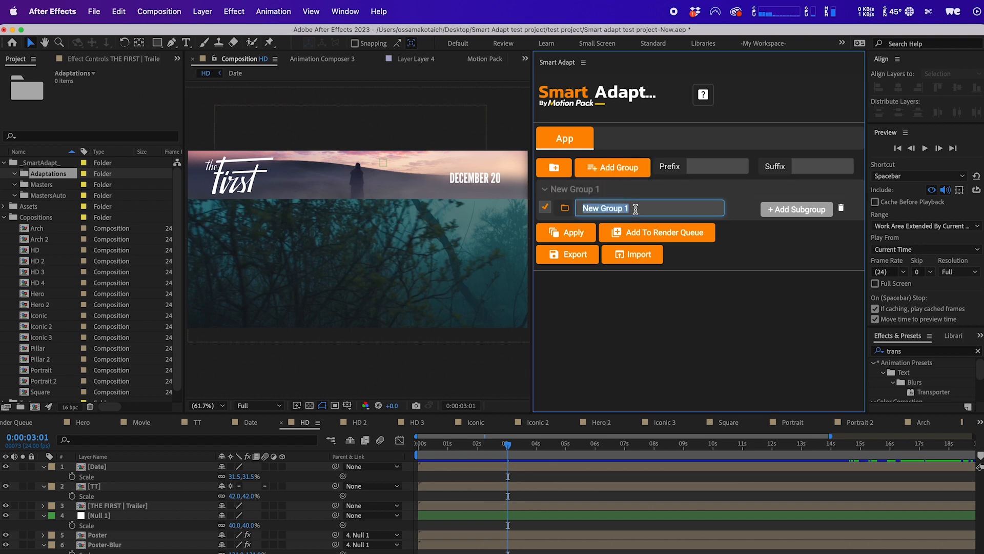
{"action": "type", "text": "USA"}
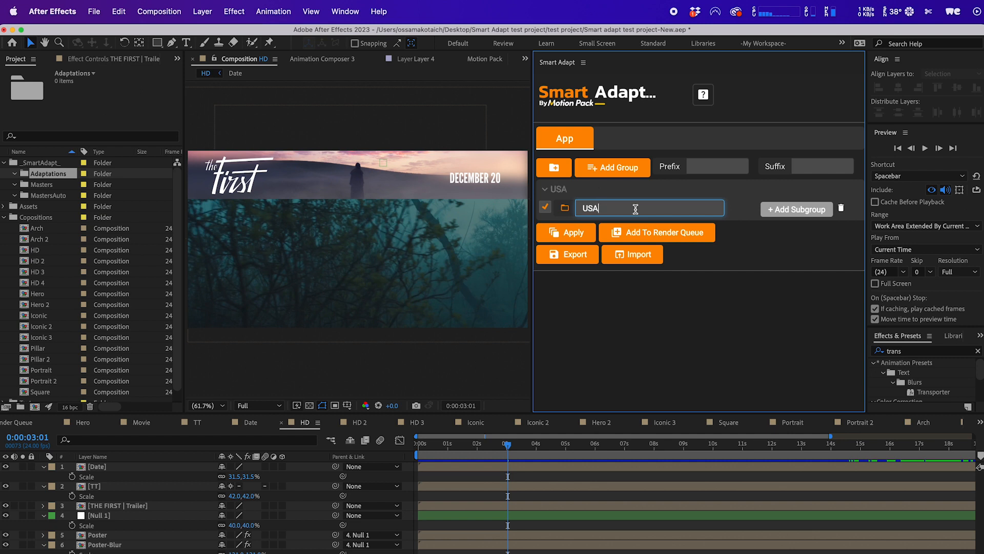
{"action": "left_click", "coordinate": [743, 207]}
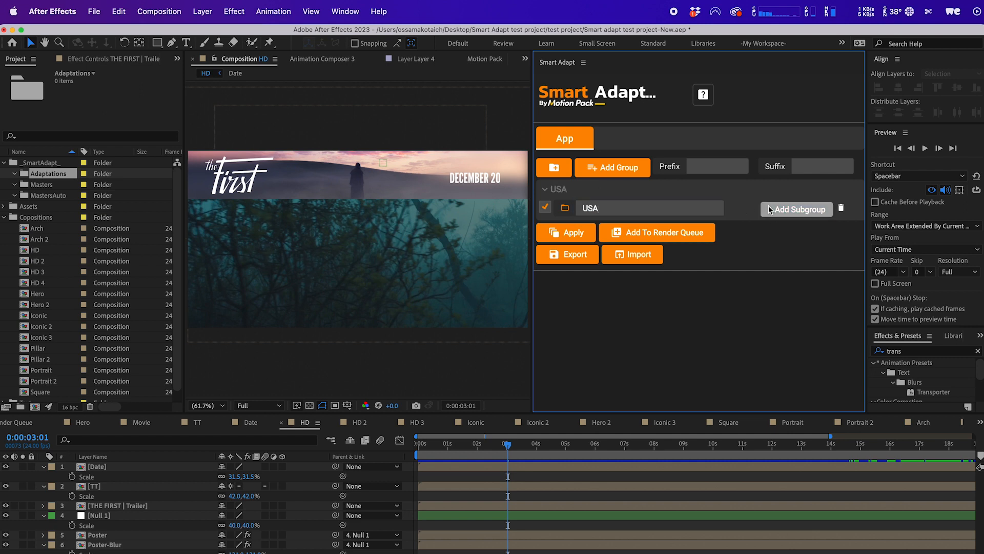
- Add a subgroup named NY to the USA group
{"action": "left_click", "coordinate": [793, 214]}
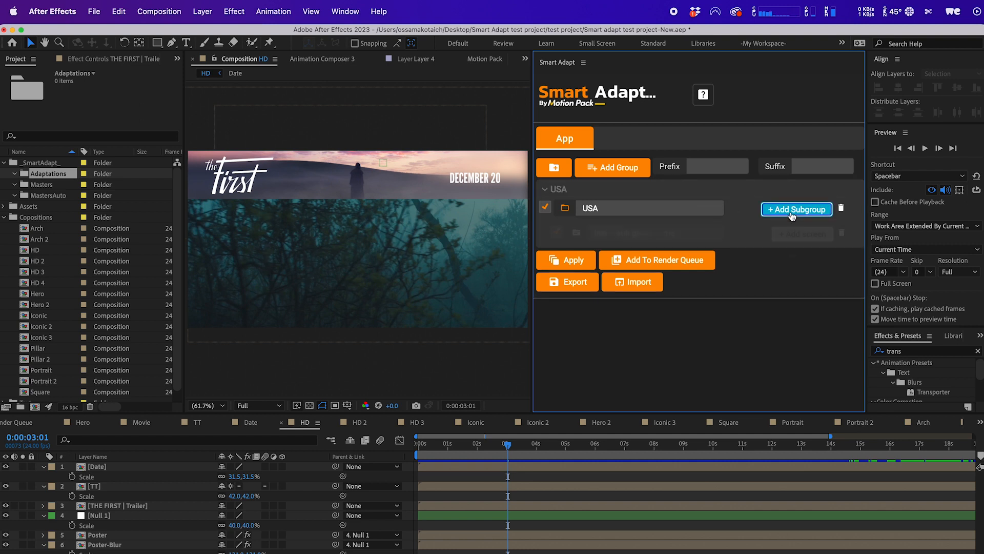
{"action": "left_click", "coordinate": [655, 234]}
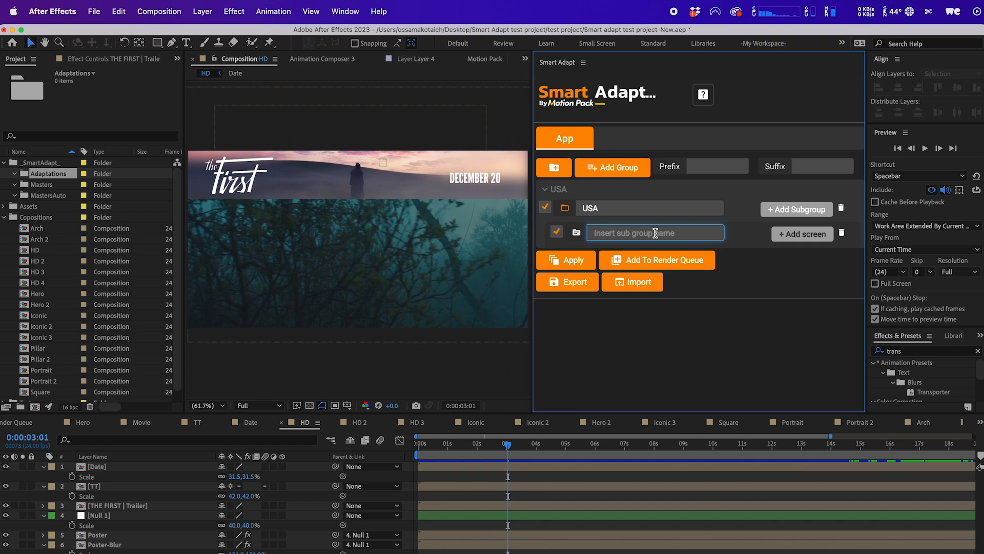
{"action": "type", "text": "NY"}
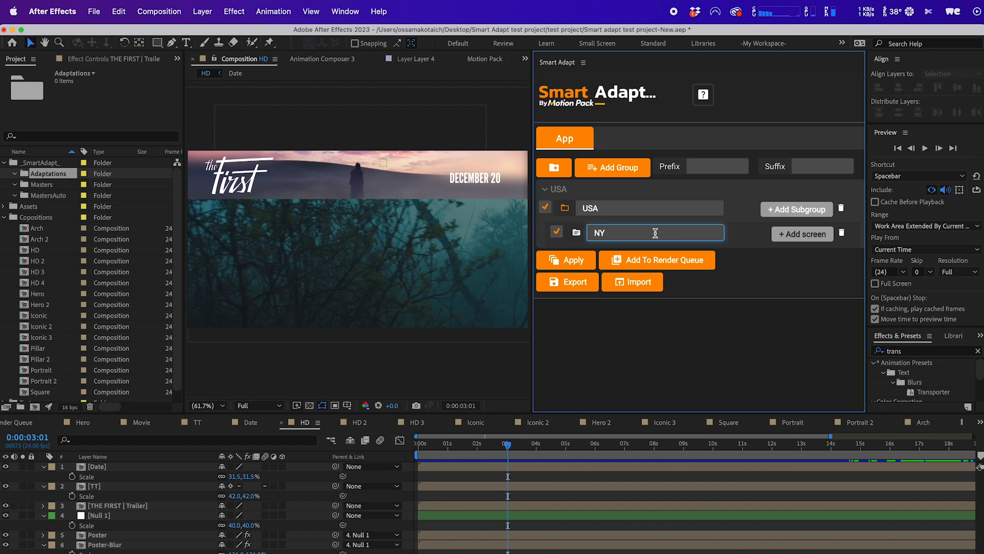
{"action": "left_click", "coordinate": [754, 235]}
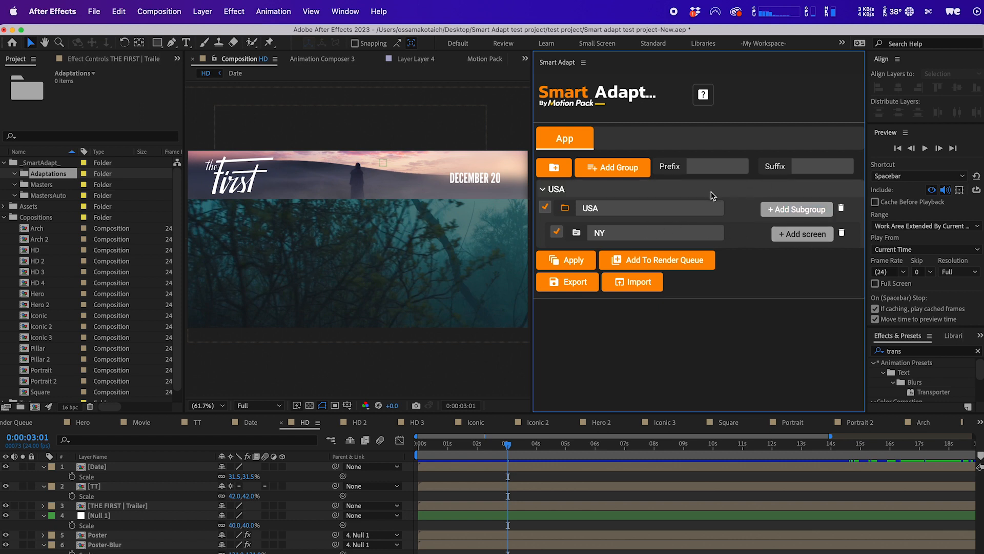
- Add a screen named Cinema-1-1920x1080 to the NY subgroup, with width 1920 and height 1080
{"action": "left_click", "coordinate": [783, 235]}
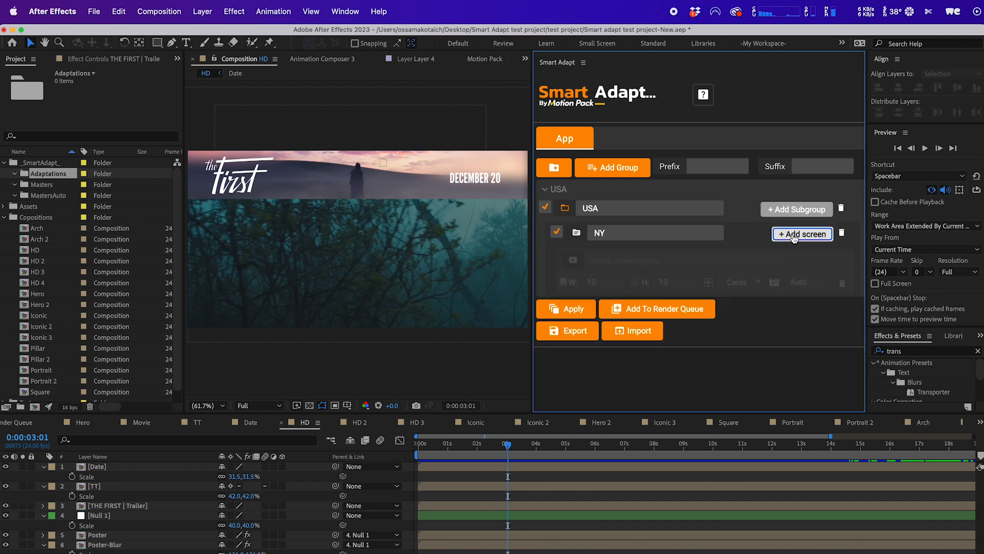
{"action": "left_click", "coordinate": [685, 262]}
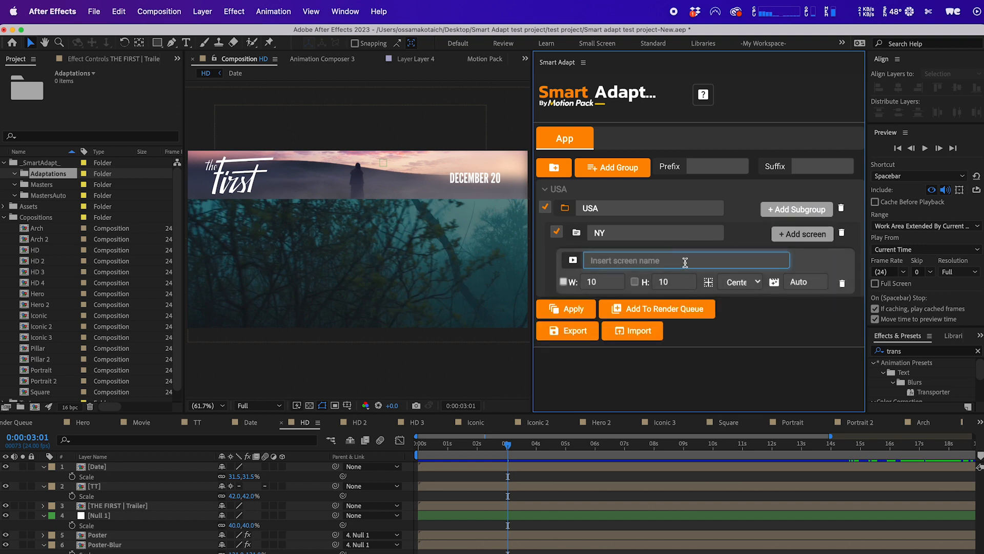
{"action": "type", "text": "19"}
{"action": "type", "text": "Cinema-"}
{"action": "type", "text": "1-"}
{"action": "left_click", "coordinate": [591, 283]}
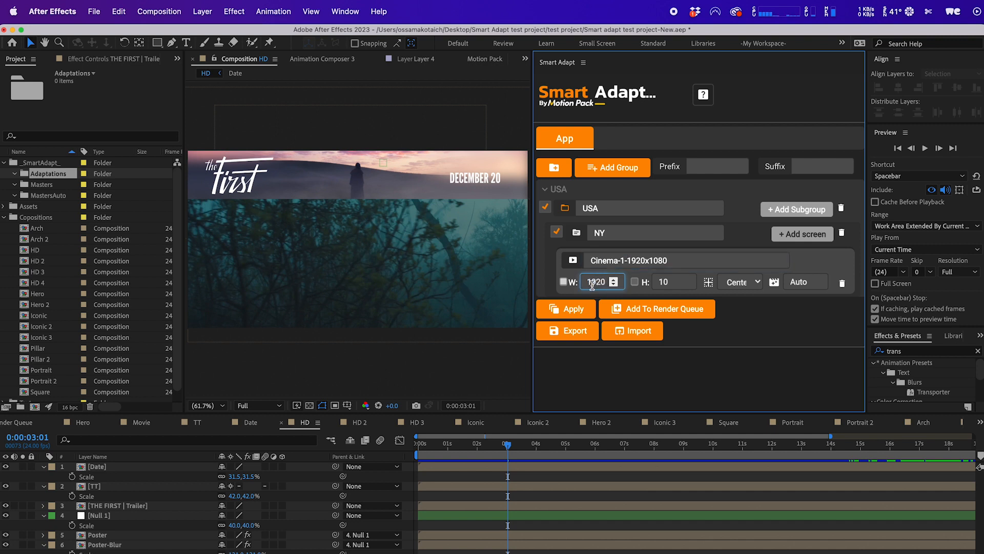
{"action": "key", "text": "Tab"}
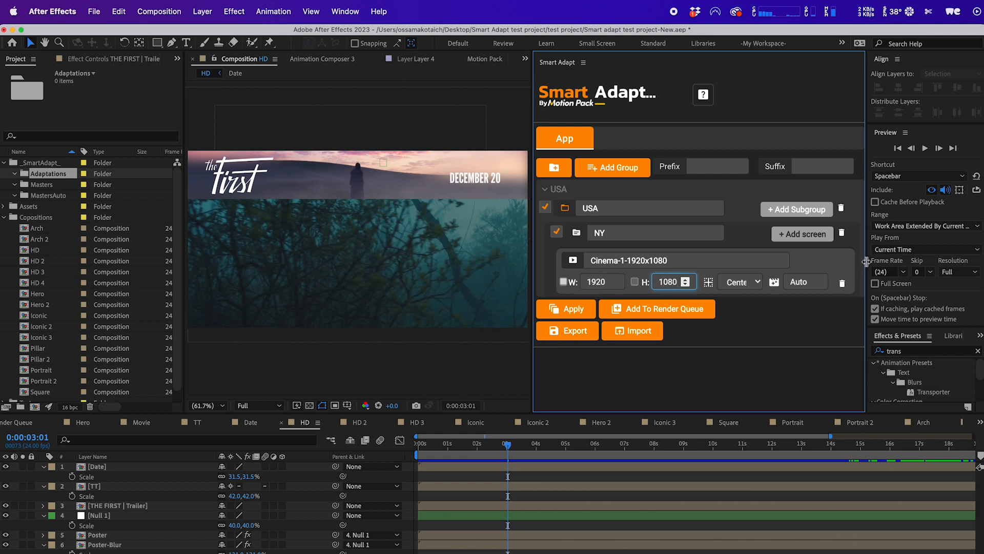
- Widen the Smart Adapt panel and review the Cinema-1-1920x1080 screen's anchor options, Auto field and name
{"action": "left_click_drag", "start_coordinate": [865, 262], "coordinate": [891, 256]}
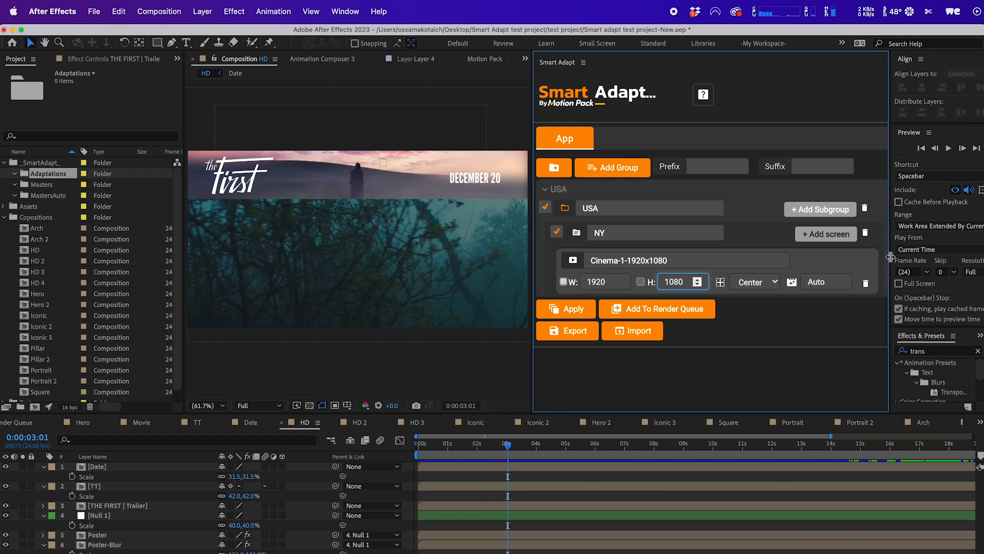
{"action": "left_click", "coordinate": [764, 282]}
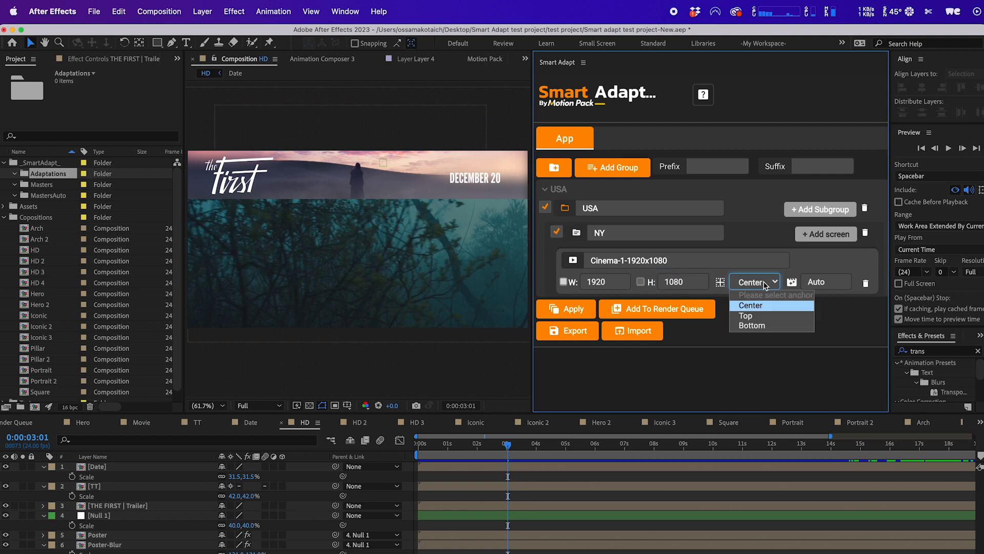
{"action": "left_click", "coordinate": [763, 283]}
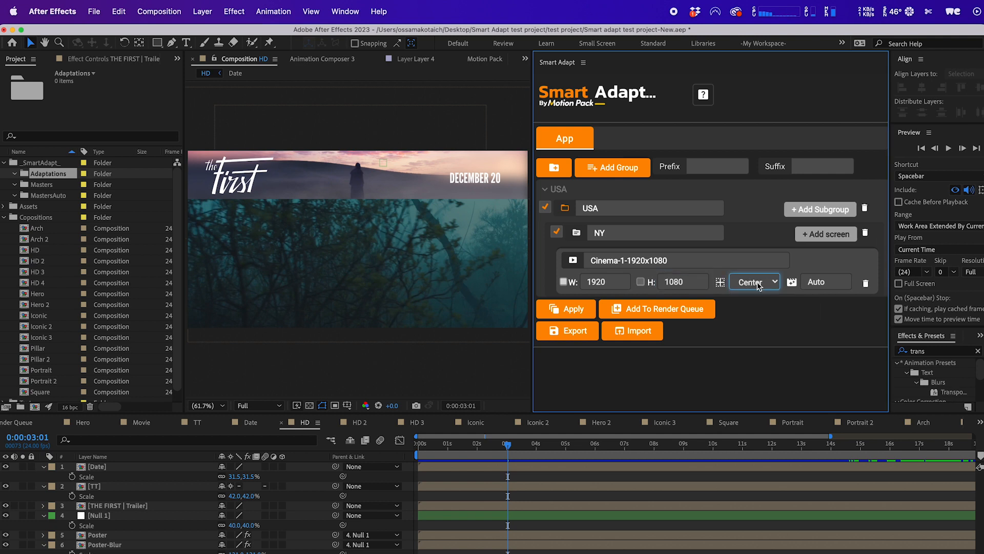
{"action": "left_click", "coordinate": [833, 280]}
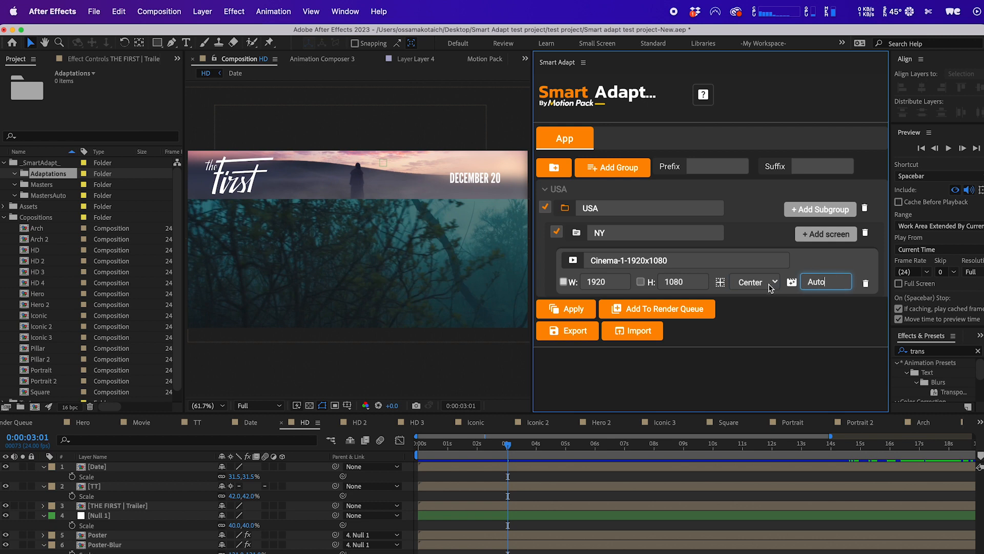
{"action": "left_click", "coordinate": [786, 266]}
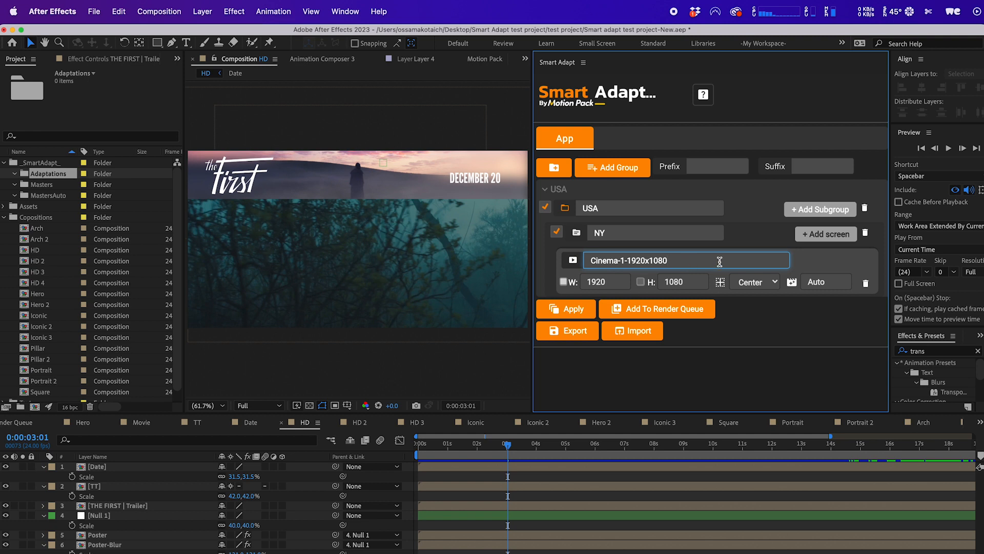
- Add a second screen to the NY subgroup named Cinema-2-2100x1000, with width 2100 and height 1000
{"action": "left_click", "coordinate": [807, 245]}
{"action": "left_click", "coordinate": [675, 328]}
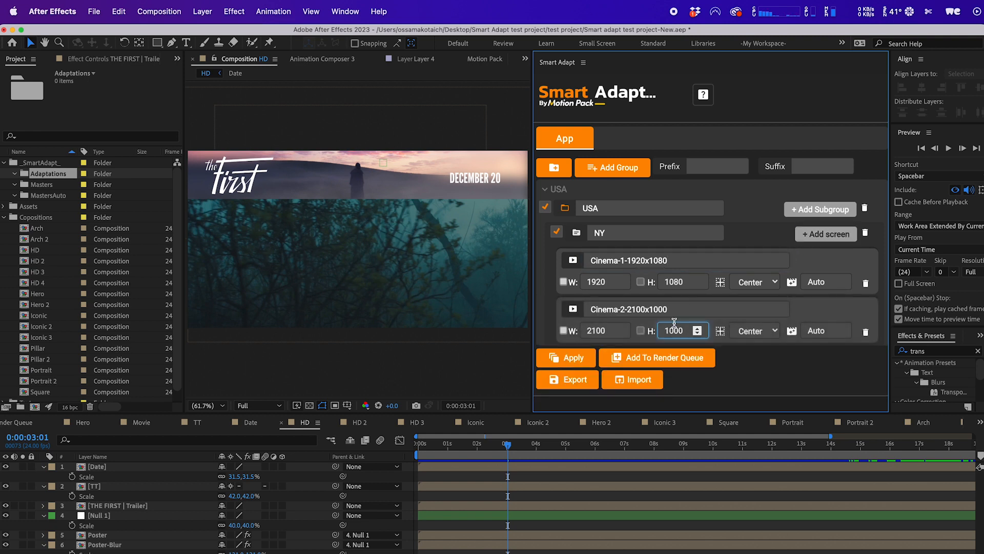
{"action": "left_click", "coordinate": [826, 312]}
- Add another subgroup to the USA group and name it Arizona
{"action": "left_click", "coordinate": [804, 212]}
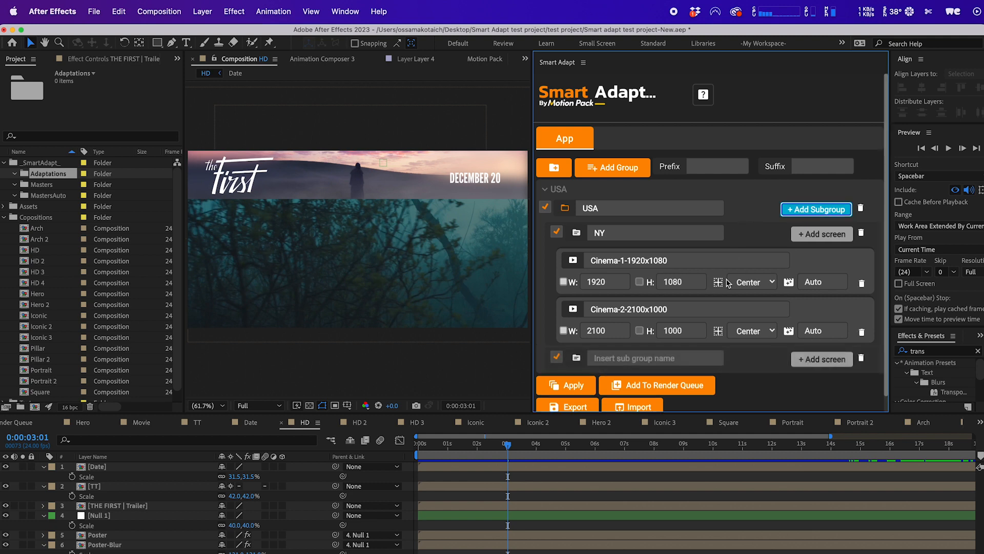
{"action": "left_click", "coordinate": [663, 358]}
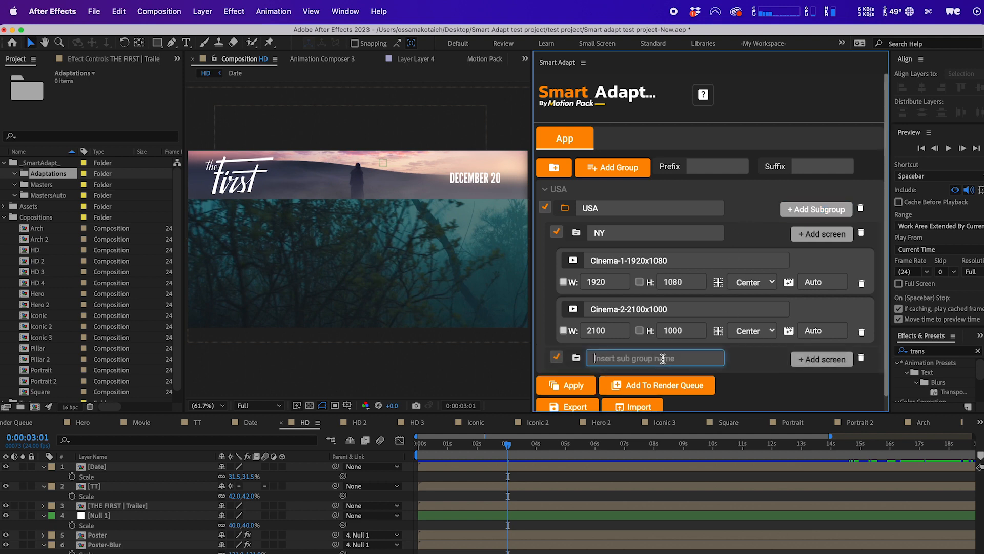
{"action": "type", "text": "Arizona"}
- Add a screen named Cinema-1-2050x1100 to the Arizona subgroup, with width 2050 and height 1100
{"action": "left_click", "coordinate": [803, 359]}
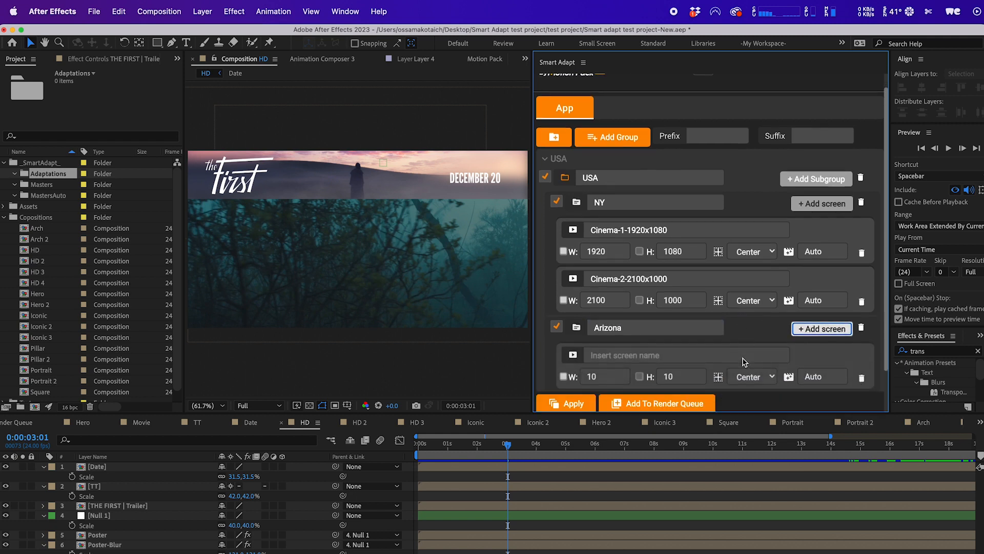
{"action": "left_click", "coordinate": [671, 355]}
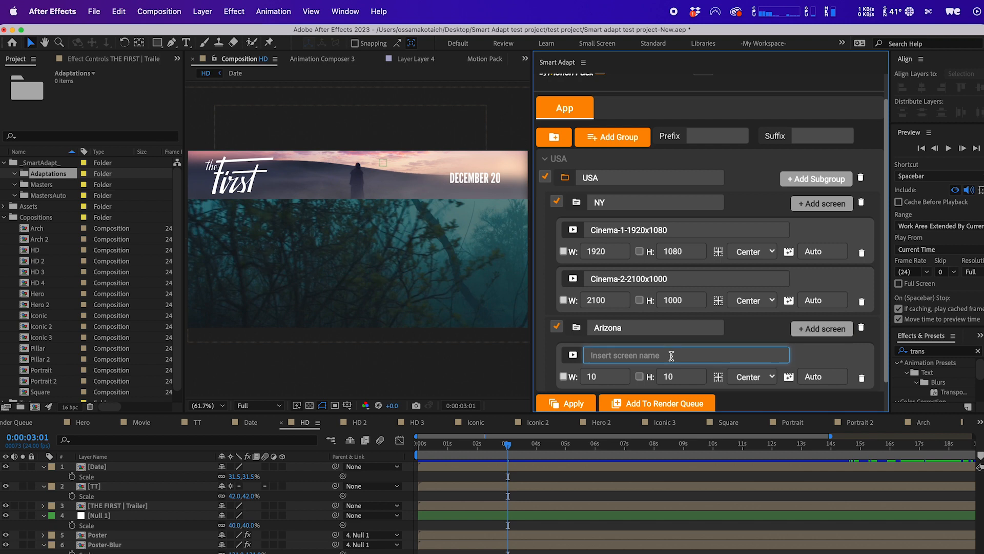
{"action": "type", "text": "Cinema-1-2050x1100"}
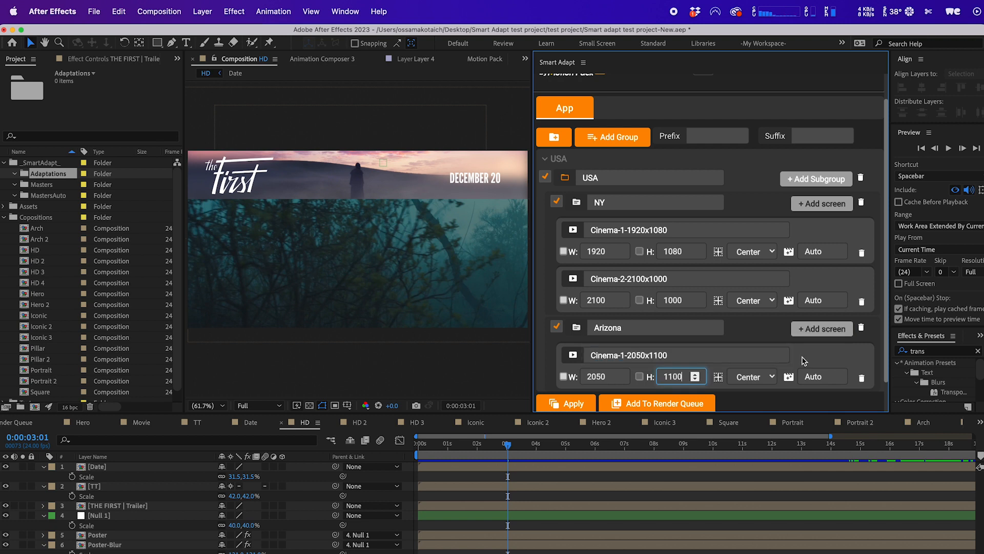
{"action": "left_click", "coordinate": [808, 361]}
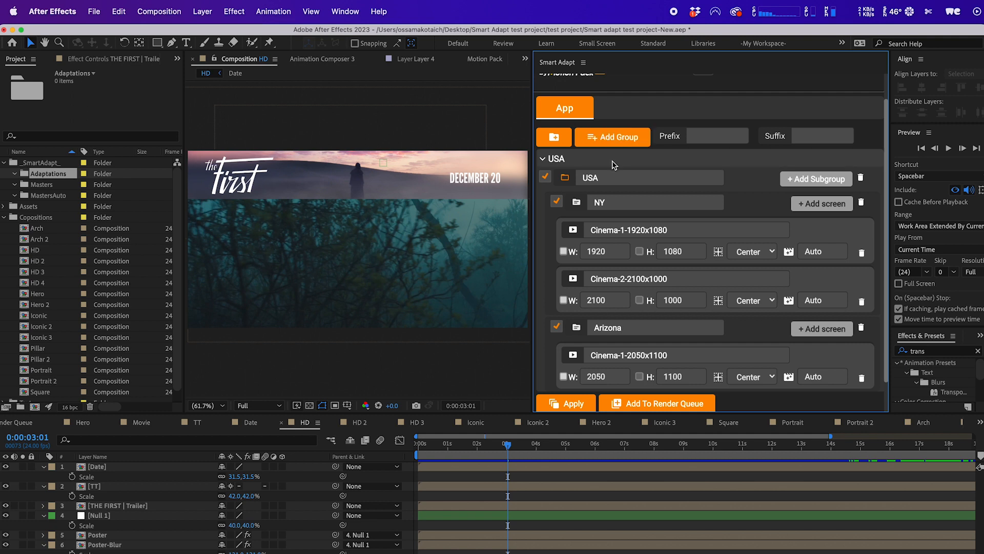
{"action": "left_click", "coordinate": [626, 137]}
{"action": "scroll", "coordinate": [732, 393], "scroll_direction": "down", "scroll_amount": 1}
{"action": "left_click", "coordinate": [675, 380]}
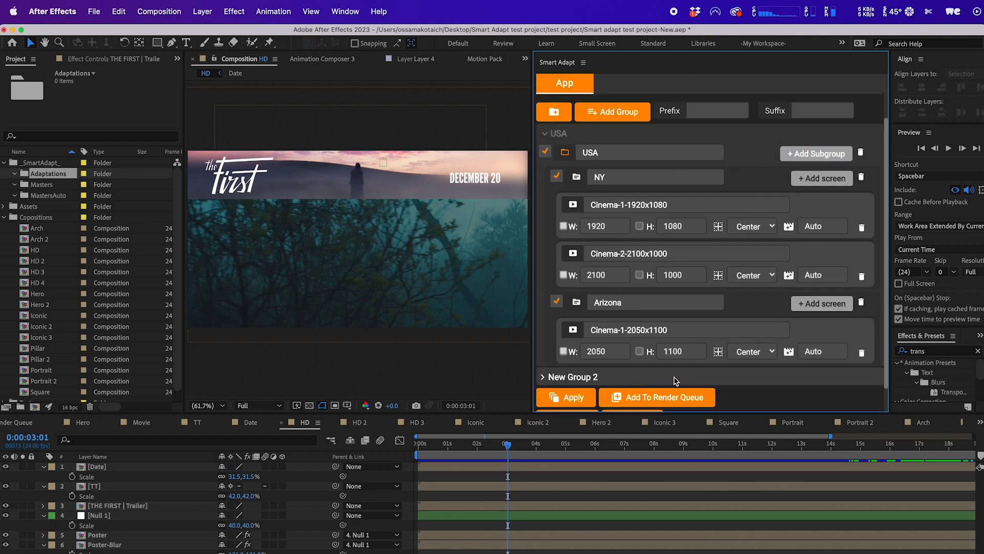
{"action": "scroll", "coordinate": [735, 384], "scroll_direction": "down", "scroll_amount": 1}
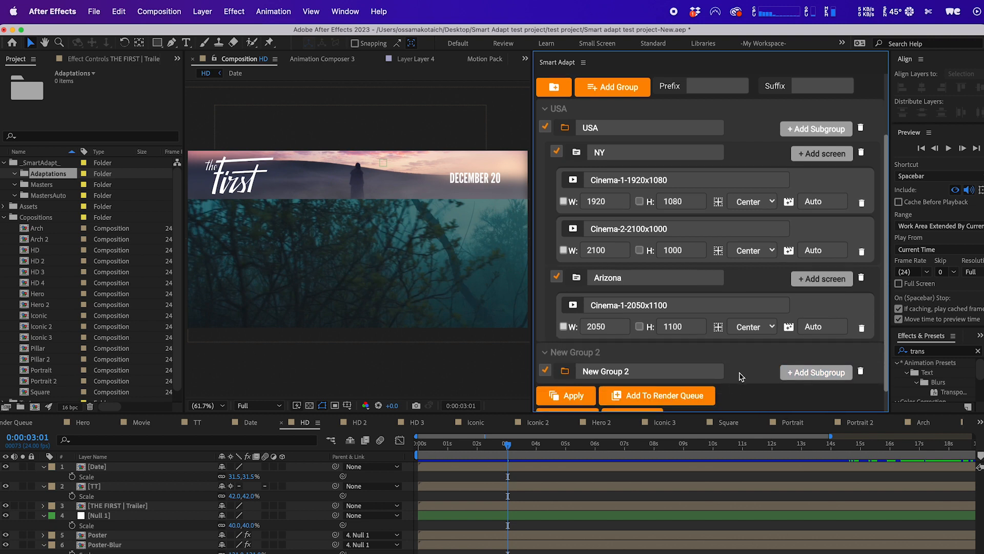
{"action": "left_click", "coordinate": [861, 372]}
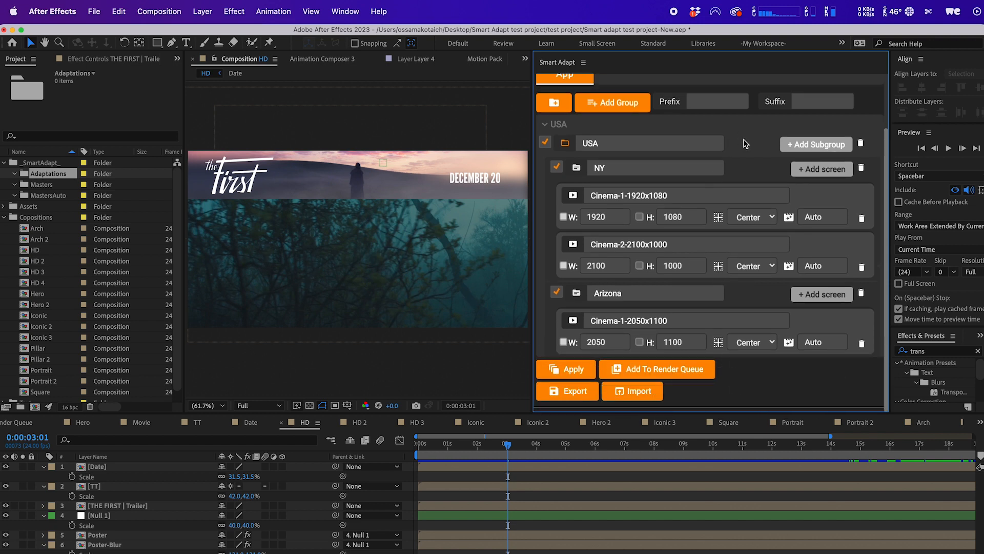
- Set the Smart Adapt naming prefix to Movie-1- and leave the suffix empty
{"action": "scroll", "coordinate": [746, 144], "scroll_direction": "up", "scroll_amount": 1}
{"action": "left_click", "coordinate": [699, 103]}
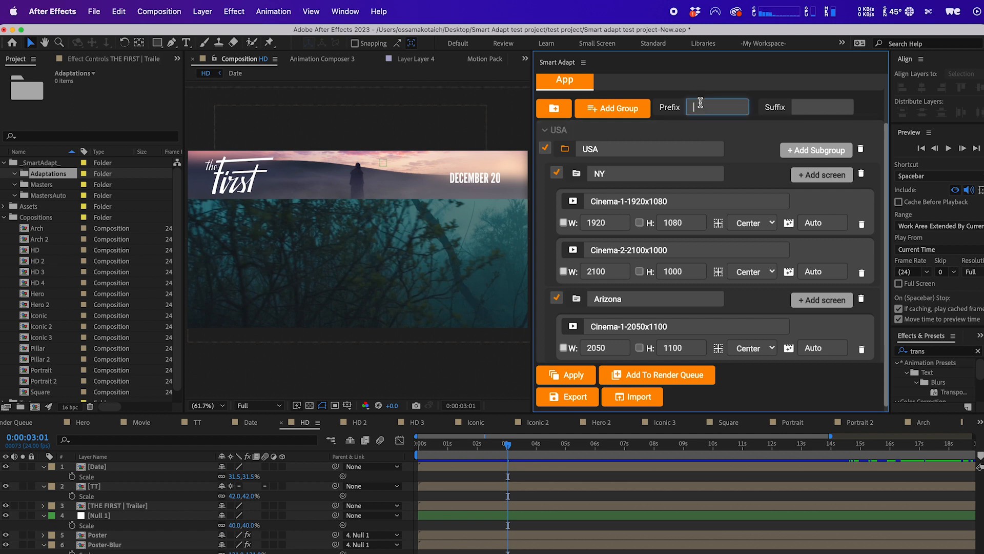
{"action": "scroll", "coordinate": [743, 121], "scroll_direction": "up", "scroll_amount": 2}
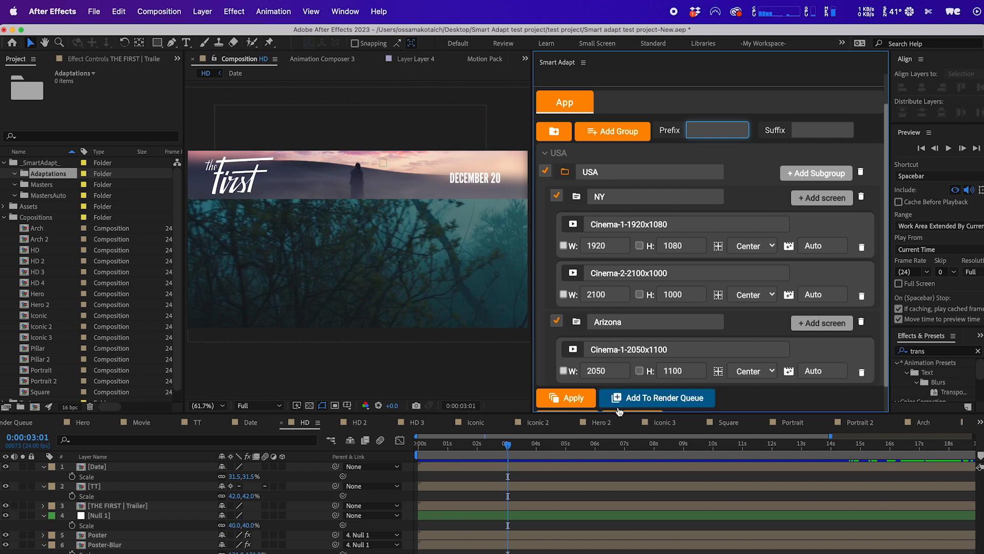
{"action": "left_click", "coordinate": [795, 130]}
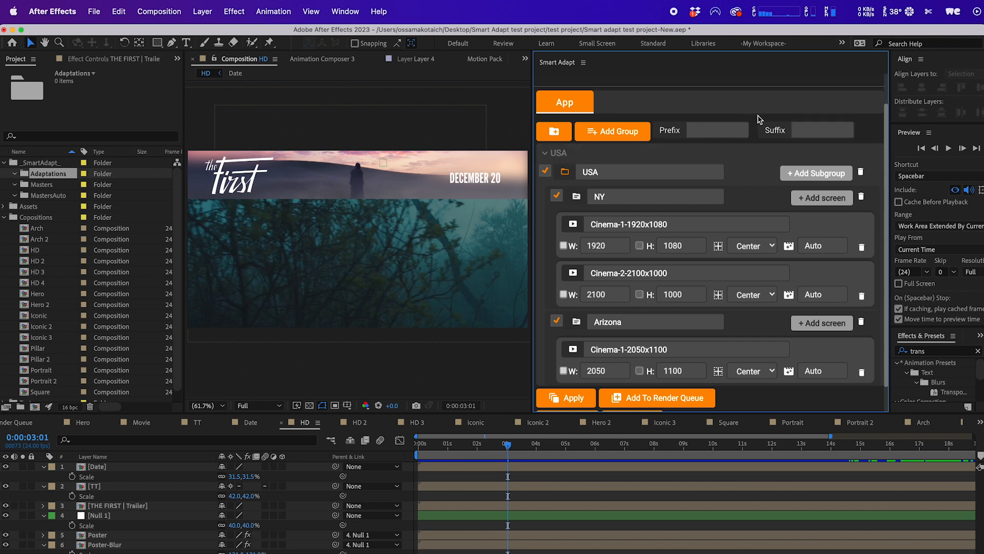
{"action": "left_click", "coordinate": [700, 132]}
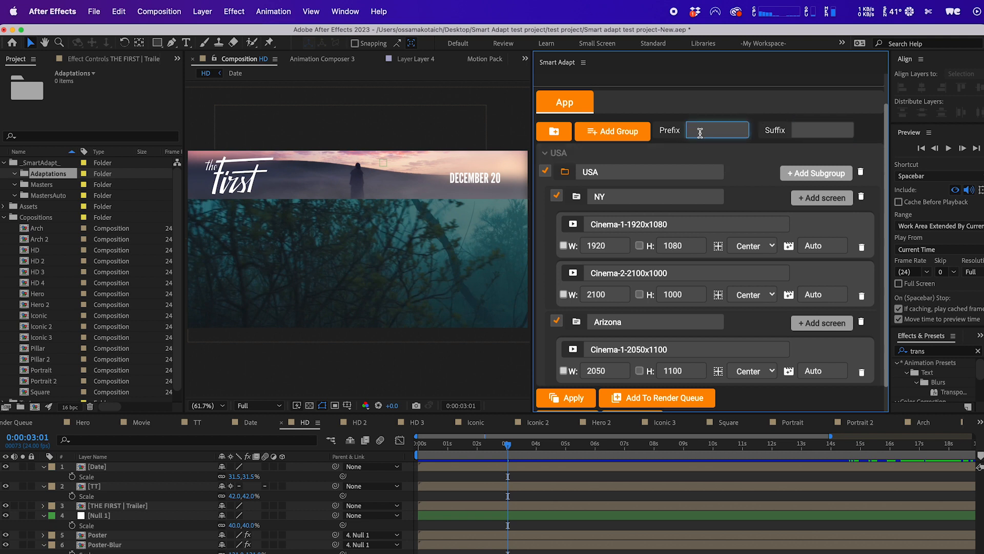
{"action": "type", "text": "Movie-1-"}
{"action": "scroll", "coordinate": [738, 195], "scroll_direction": "down", "scroll_amount": 1}
{"action": "scroll", "coordinate": [721, 161], "scroll_direction": "up", "scroll_amount": 1}
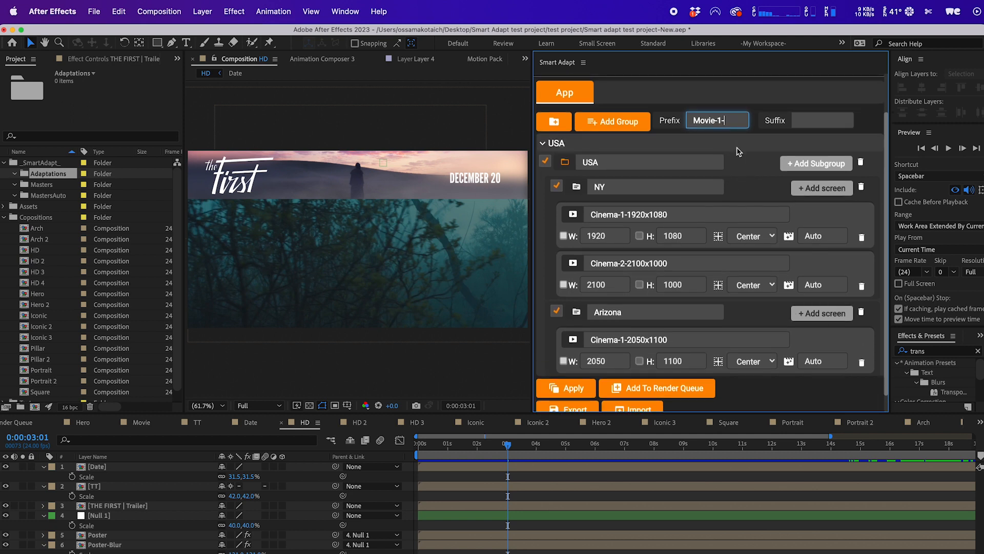
{"action": "scroll", "coordinate": [746, 305], "scroll_direction": "down", "scroll_amount": 1}
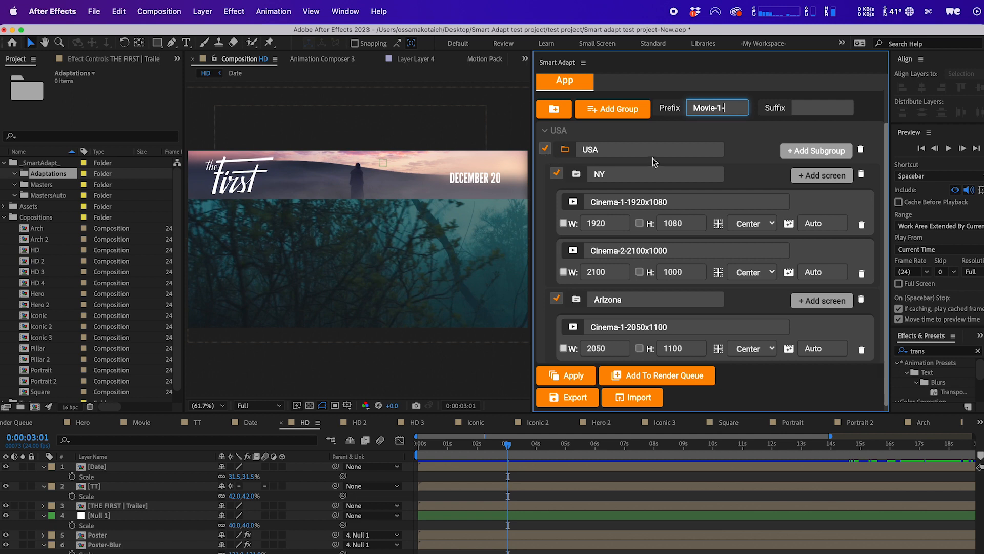
{"action": "scroll", "coordinate": [727, 145], "scroll_direction": "up", "scroll_amount": 2}
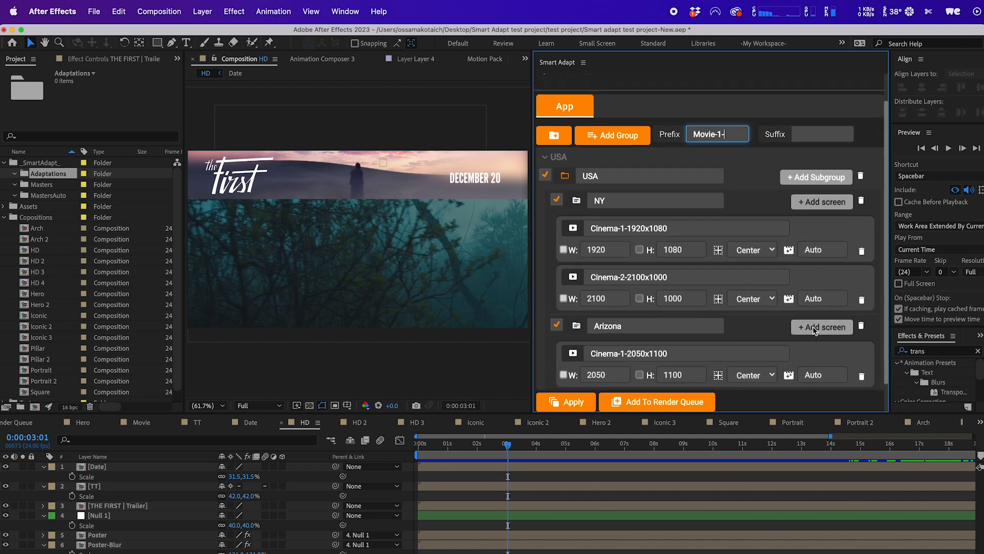
- Move the HD composition into the MastersAuto folder as a master for the Cinema-1-1920x1080 screen
{"action": "left_click", "coordinate": [568, 404]}
{"action": "double_click", "coordinate": [36, 200]}
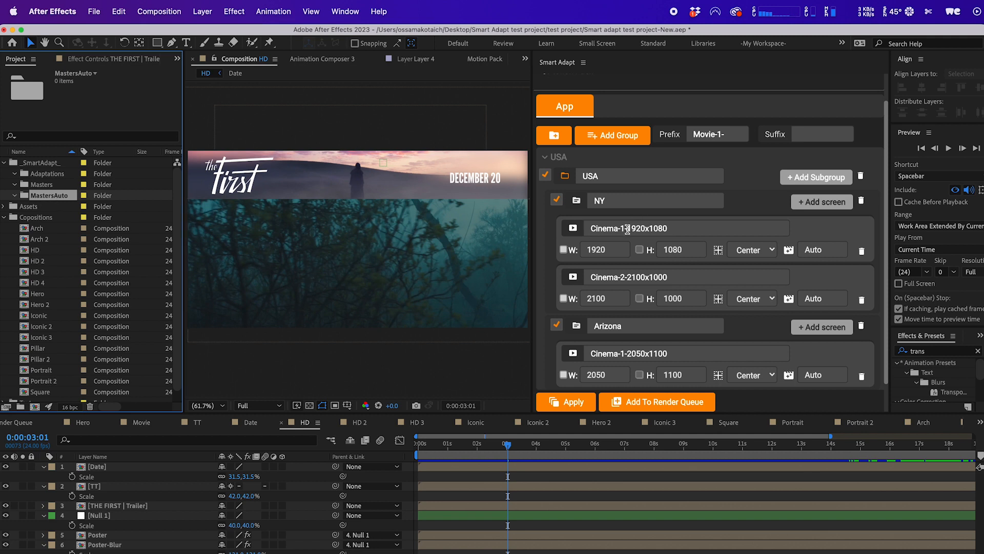
{"action": "left_click_drag", "start_coordinate": [675, 226], "coordinate": [628, 228]}
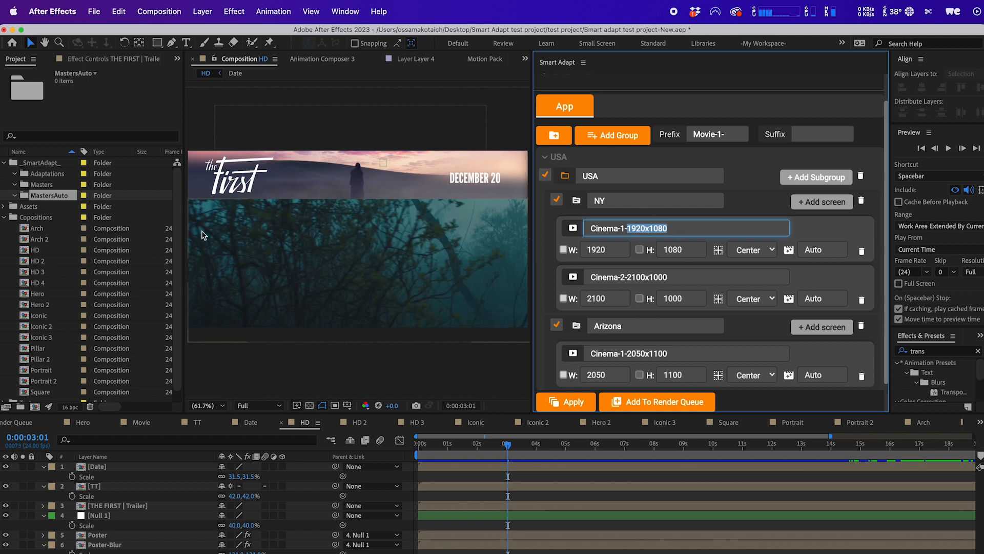
{"action": "left_click", "coordinate": [33, 251]}
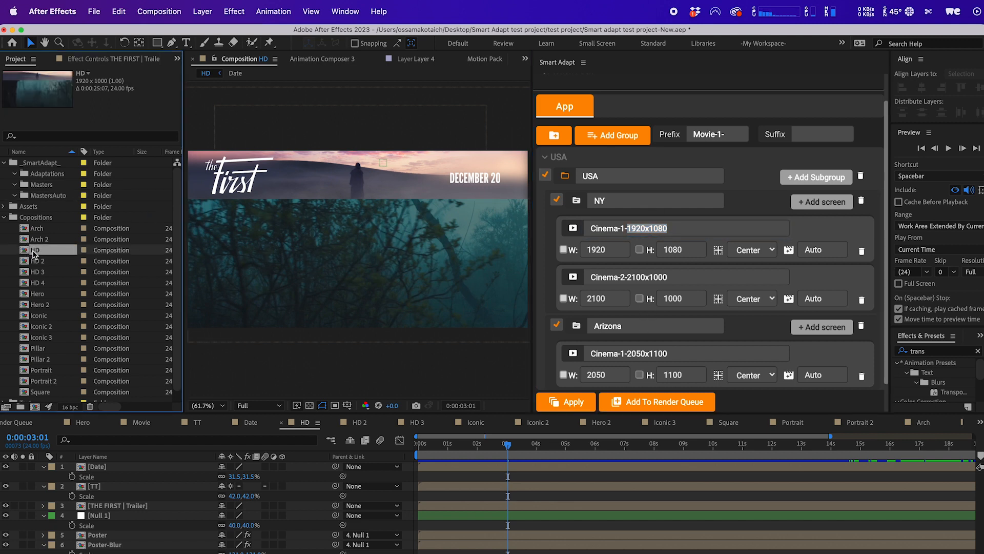
{"action": "left_click_drag", "start_coordinate": [50, 242], "coordinate": [30, 201]}
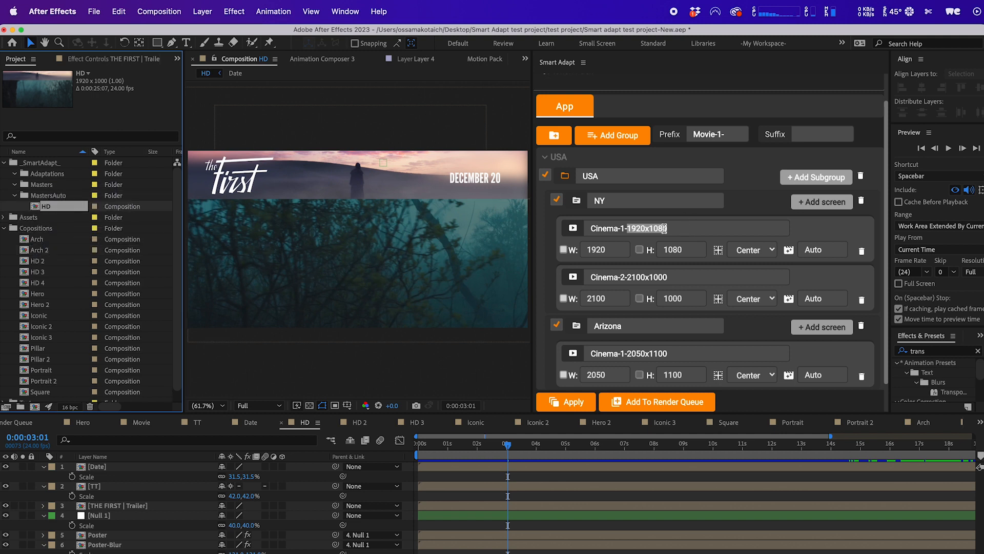
{"action": "scroll", "coordinate": [698, 352], "scroll_direction": "down", "scroll_amount": 2}
{"action": "scroll", "coordinate": [695, 328], "scroll_direction": "up", "scroll_amount": 1}
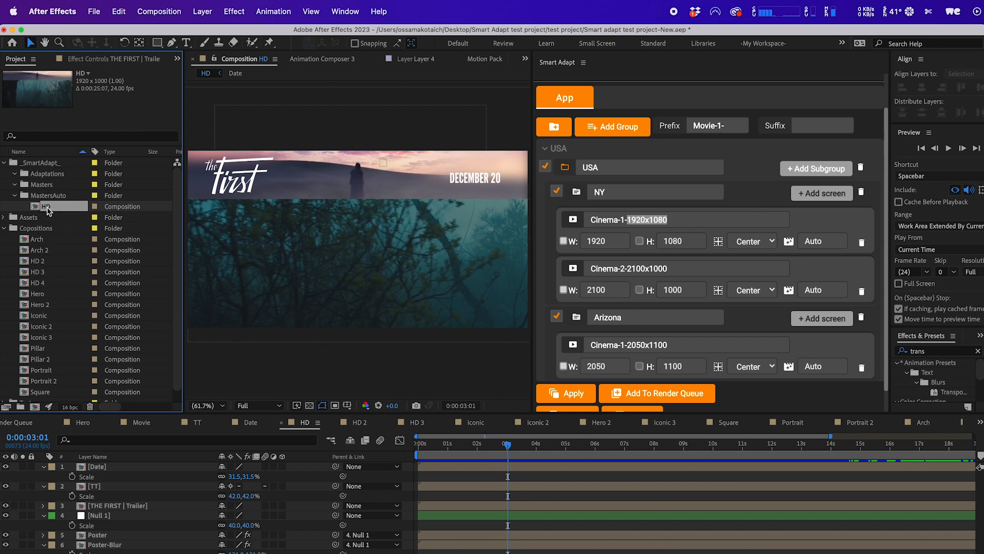
- Open the Hero composition to check its dimensions, and move it into the MastersAuto folder
{"action": "double_click", "coordinate": [38, 293]}
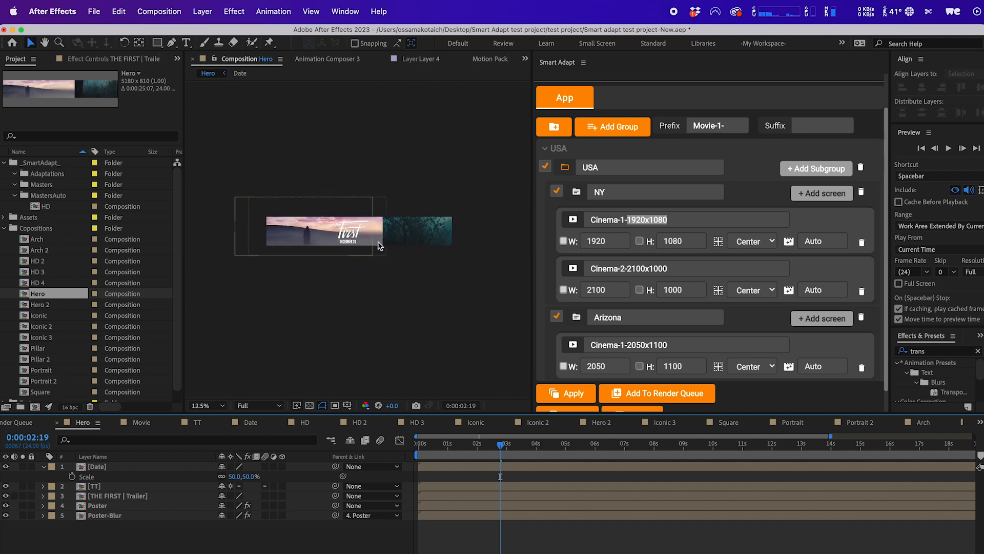
{"action": "key", "text": "super+k"}
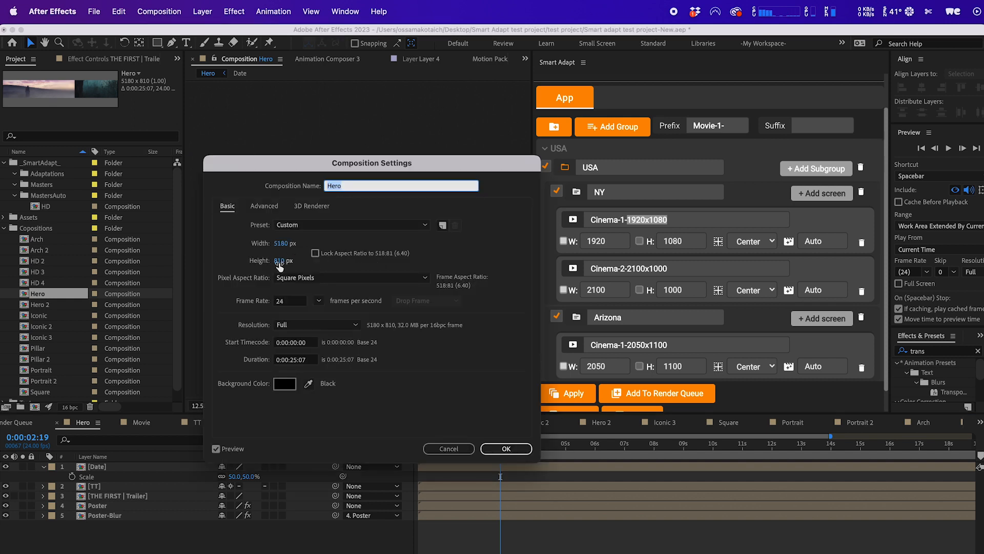
{"action": "left_click", "coordinate": [449, 449]}
{"action": "left_click_drag", "start_coordinate": [35, 295], "coordinate": [55, 198]}
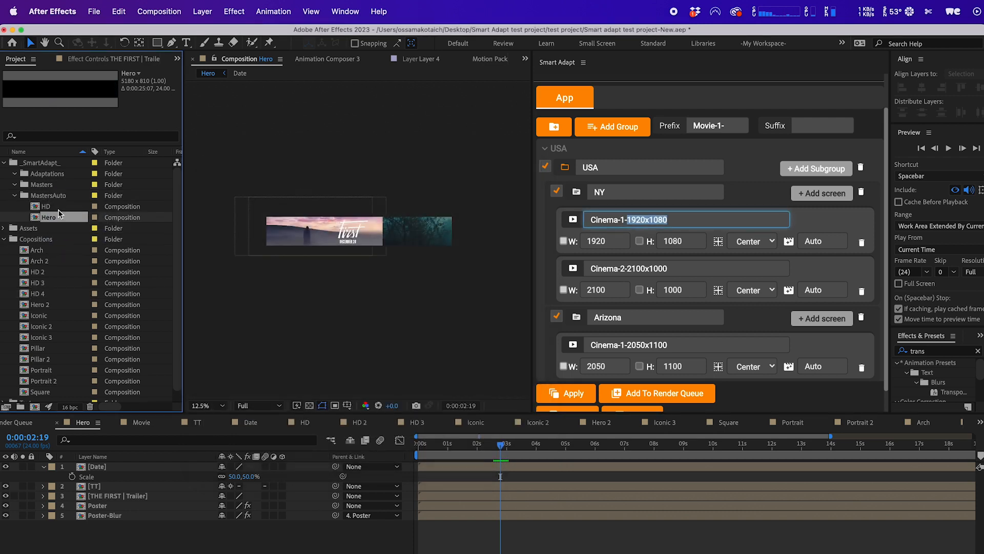
{"action": "scroll", "coordinate": [347, 239], "scroll_direction": "up", "scroll_amount": 1}
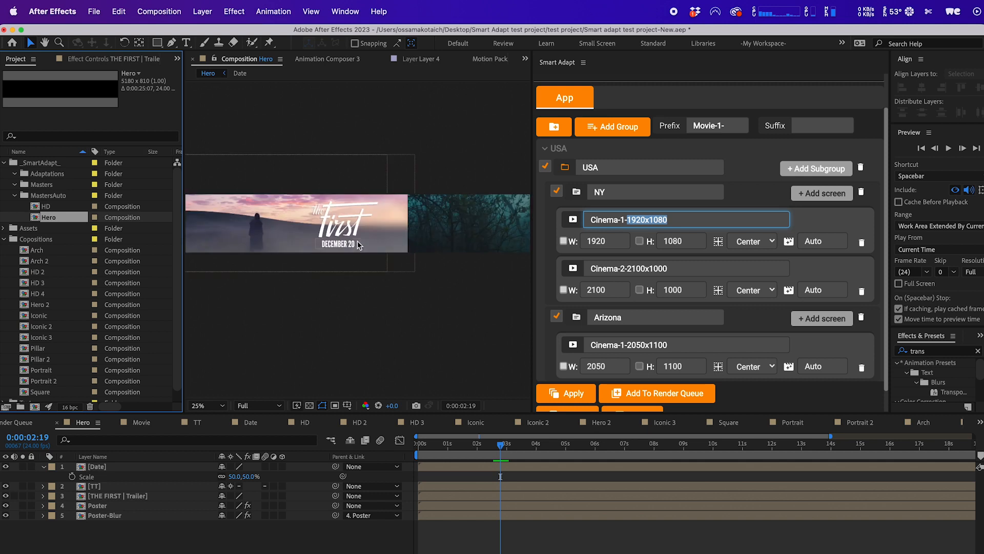
- Generate the adaptations with all three screens left on Auto, continuing without compositions in the Masters folder
{"action": "left_click", "coordinate": [827, 241]}
{"action": "left_click", "coordinate": [830, 291]}
{"action": "left_click", "coordinate": [824, 366]}
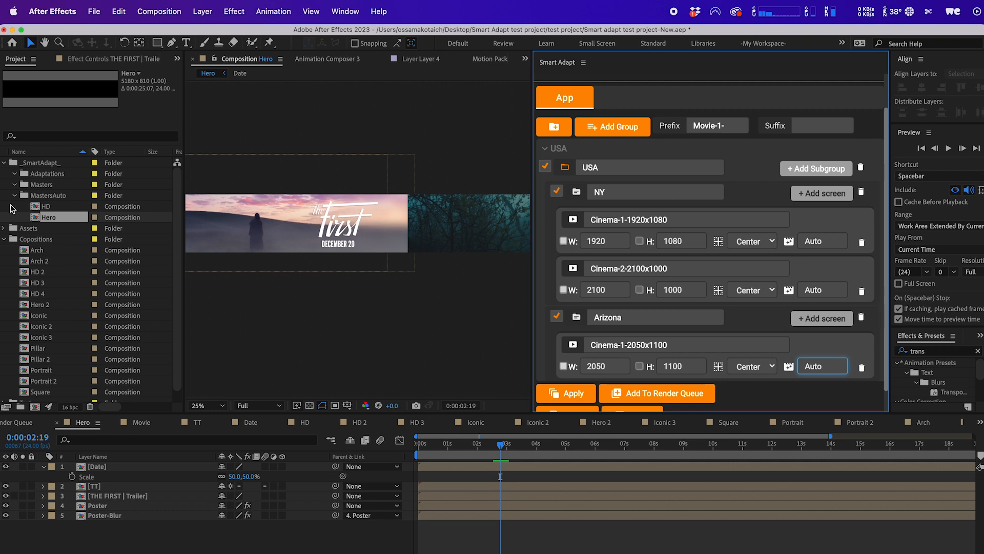
{"action": "left_click", "coordinate": [42, 206]}
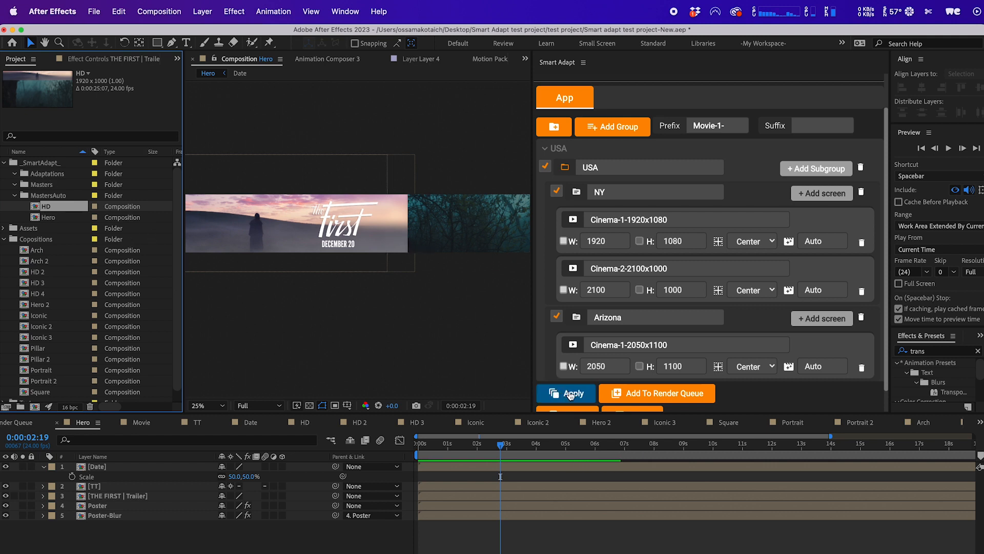
{"action": "left_click", "coordinate": [570, 393]}
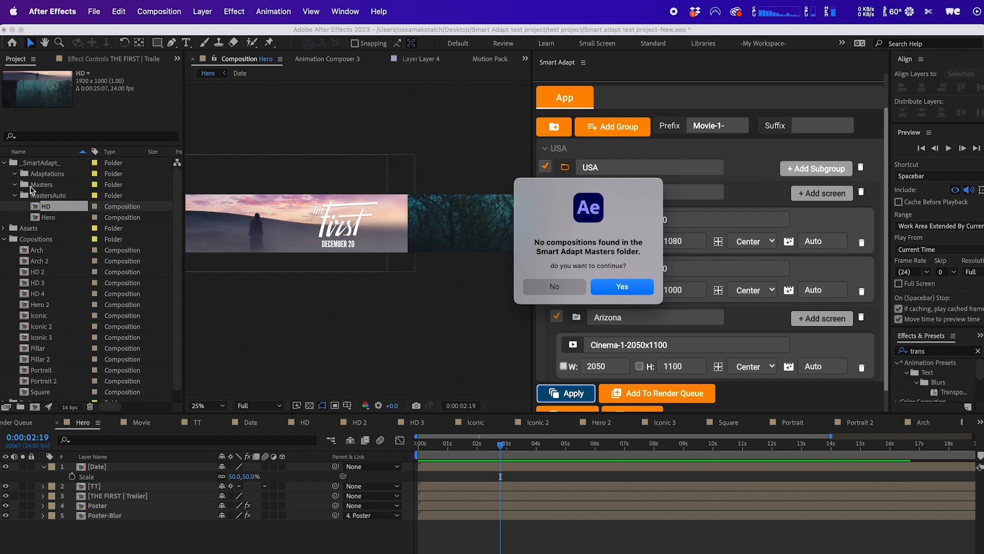
{"action": "left_click", "coordinate": [631, 291]}
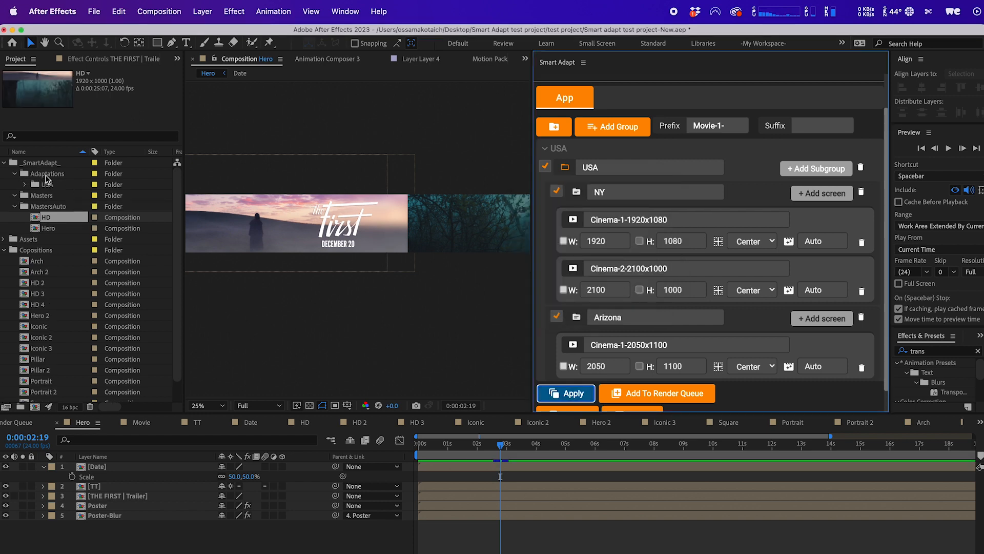
- Expand the USA, Arizona and NY folders under Adaptations and examine the names and sizes of the generated compositions
{"action": "left_click", "coordinate": [40, 177]}
{"action": "left_click", "coordinate": [51, 188]}
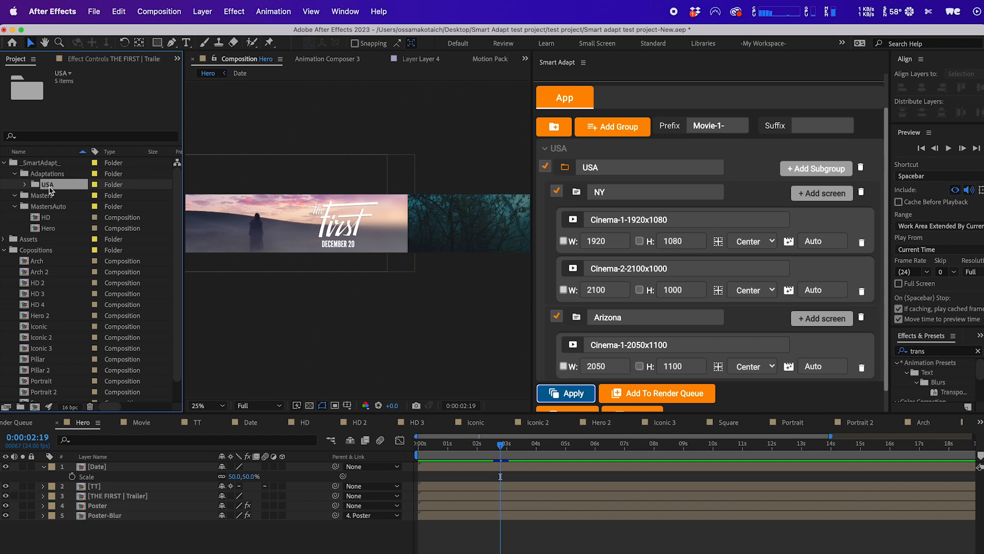
{"action": "double_click", "coordinate": [51, 189]}
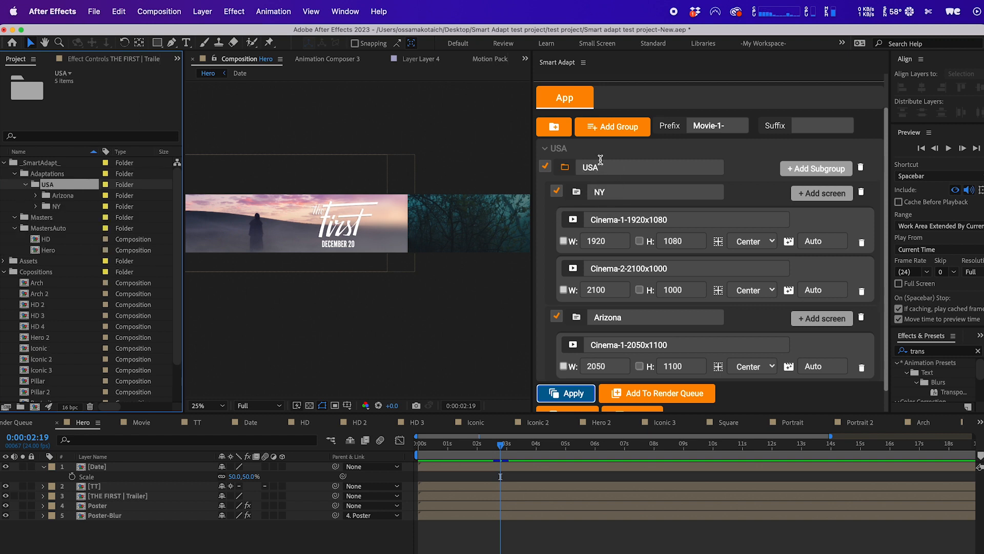
{"action": "double_click", "coordinate": [61, 196]}
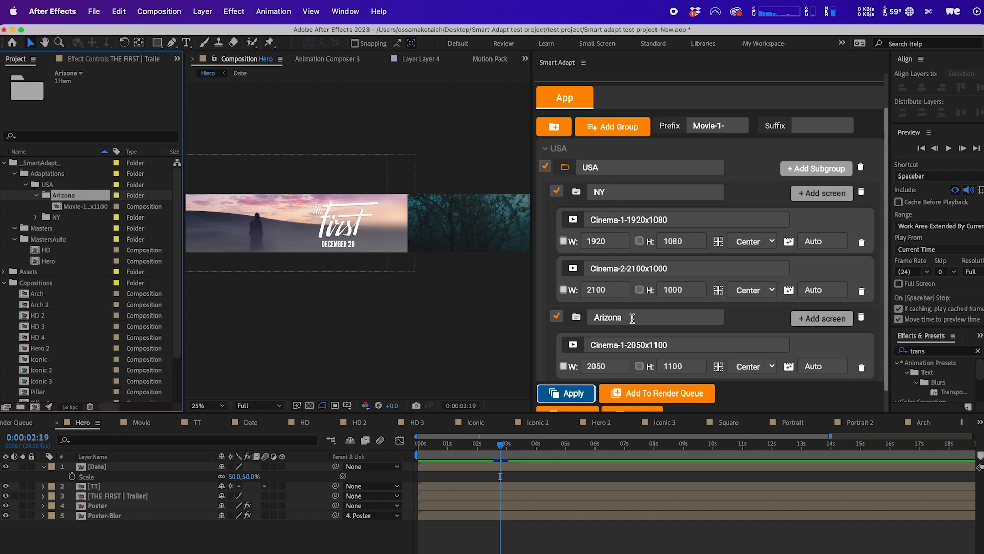
{"action": "double_click", "coordinate": [65, 217]}
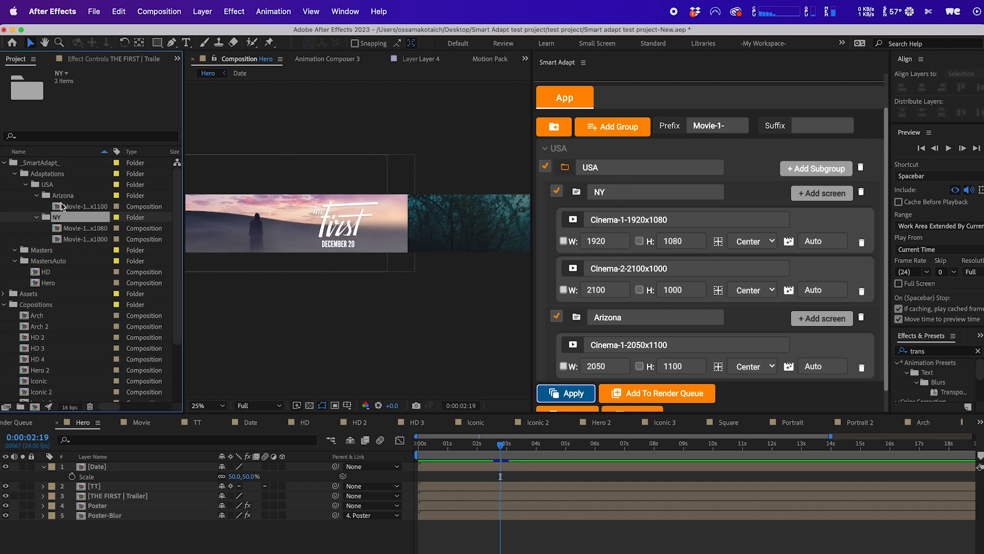
{"action": "left_click", "coordinate": [76, 207]}
{"action": "left_click", "coordinate": [78, 229]}
{"action": "left_click", "coordinate": [79, 205]}
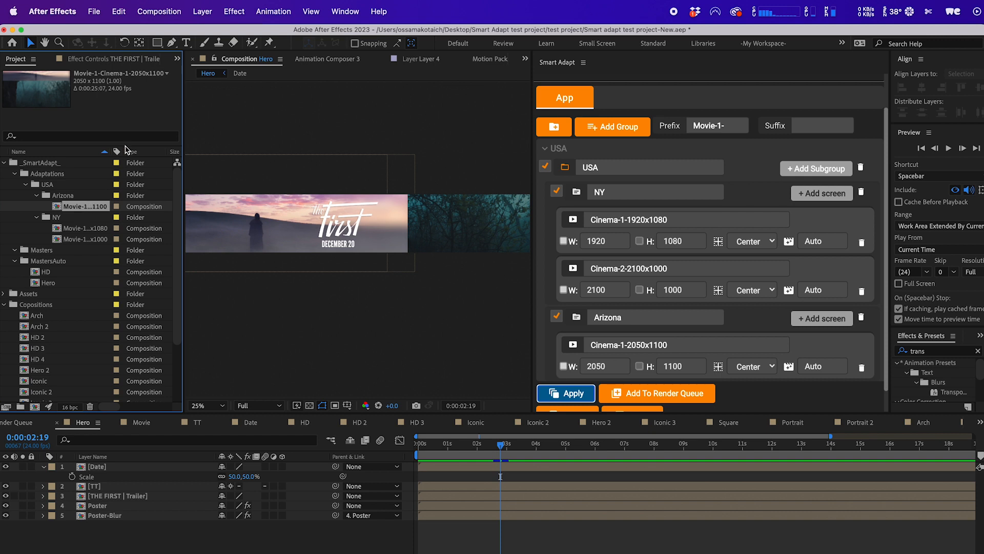
- Open Movie-1-Cinema-1-2050x1100, check its composition settings and view the frame at about 0:00:04:11
{"action": "double_click", "coordinate": [75, 207]}
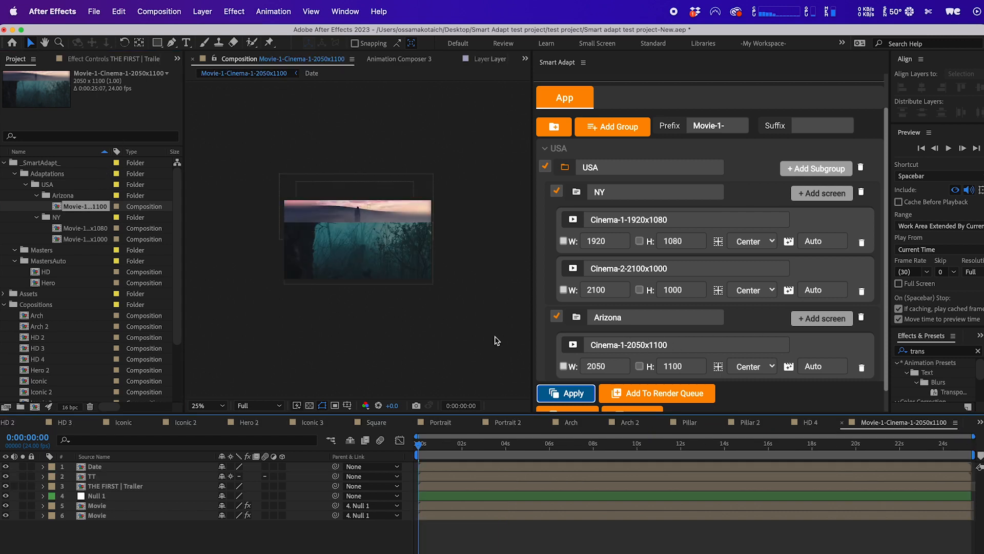
{"action": "left_click", "coordinate": [381, 337]}
{"action": "key", "text": "super+k"}
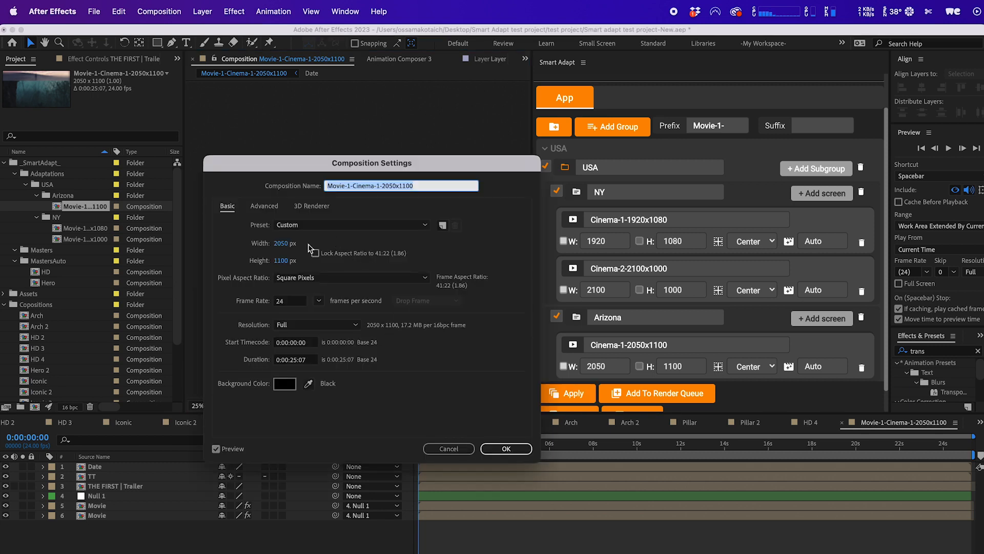
{"action": "left_click", "coordinate": [449, 448]}
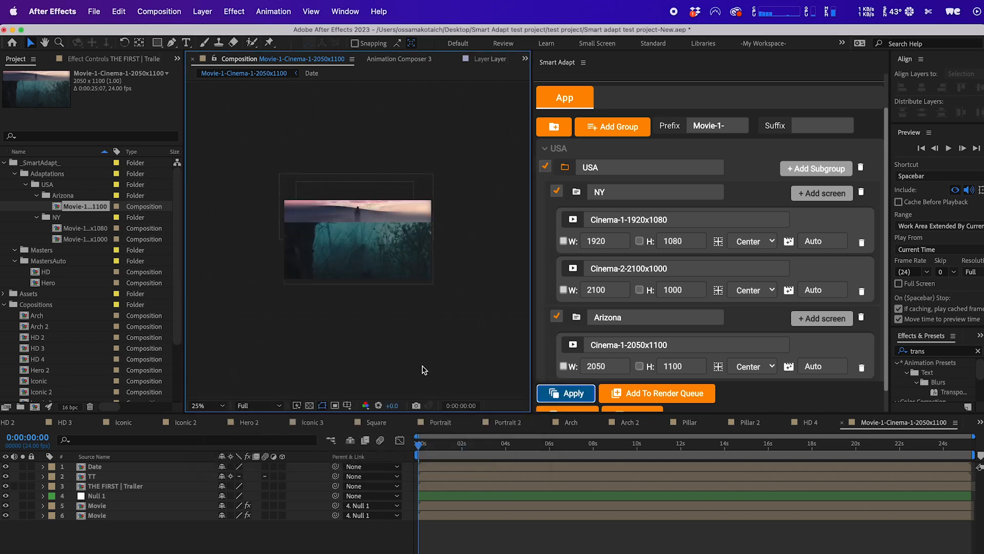
{"action": "left_click", "coordinate": [516, 444]}
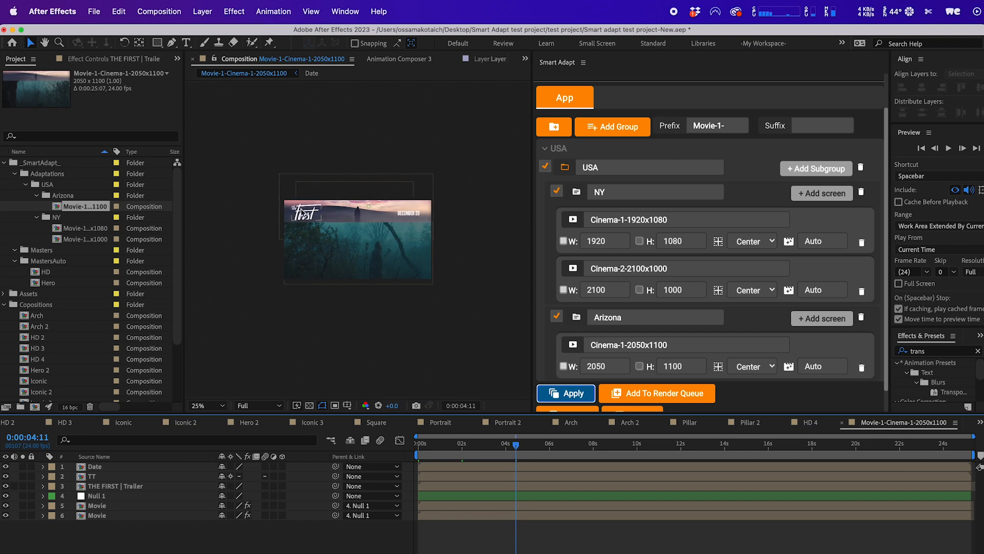
- Open Movie-1-Cinema-1-1920x1080, view its frame at 0:00:03:00 and check its composition settings
{"action": "left_click", "coordinate": [78, 229]}
{"action": "double_click", "coordinate": [79, 229]}
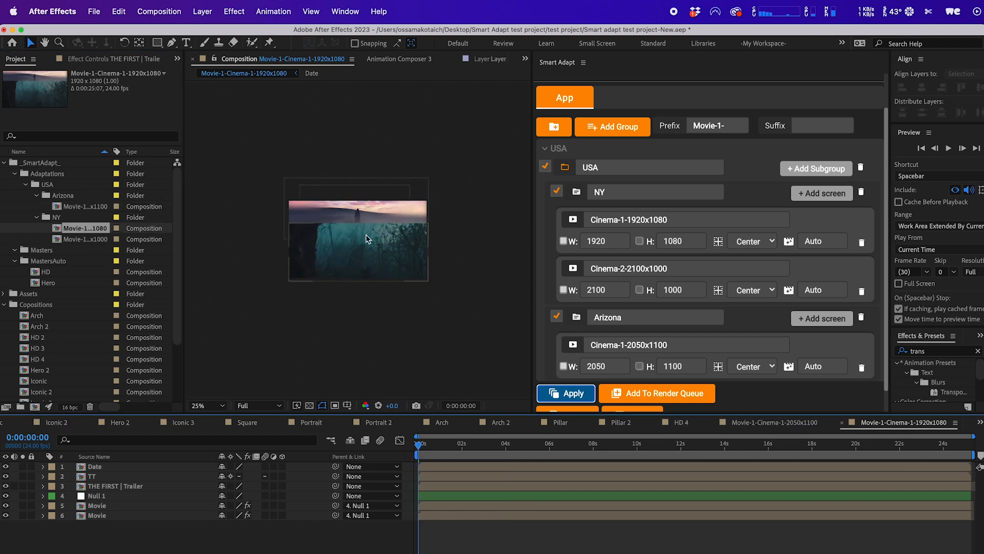
{"action": "left_click", "coordinate": [483, 446]}
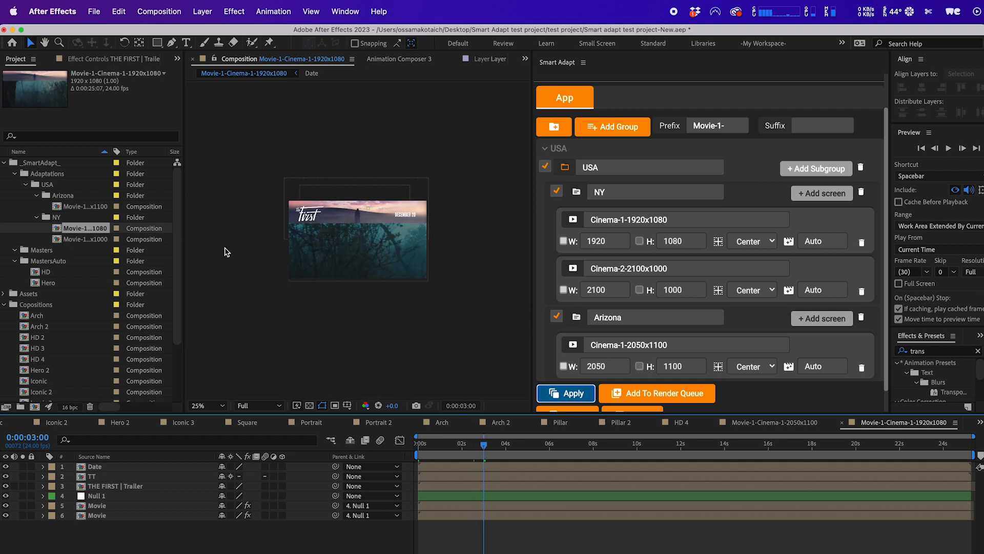
{"action": "key", "text": "super+k"}
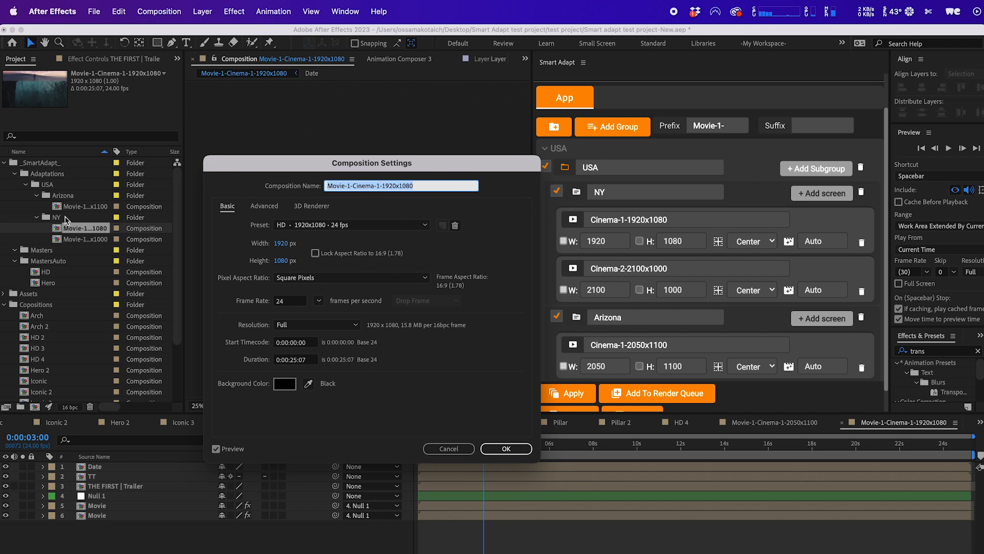
{"action": "left_click", "coordinate": [453, 449]}
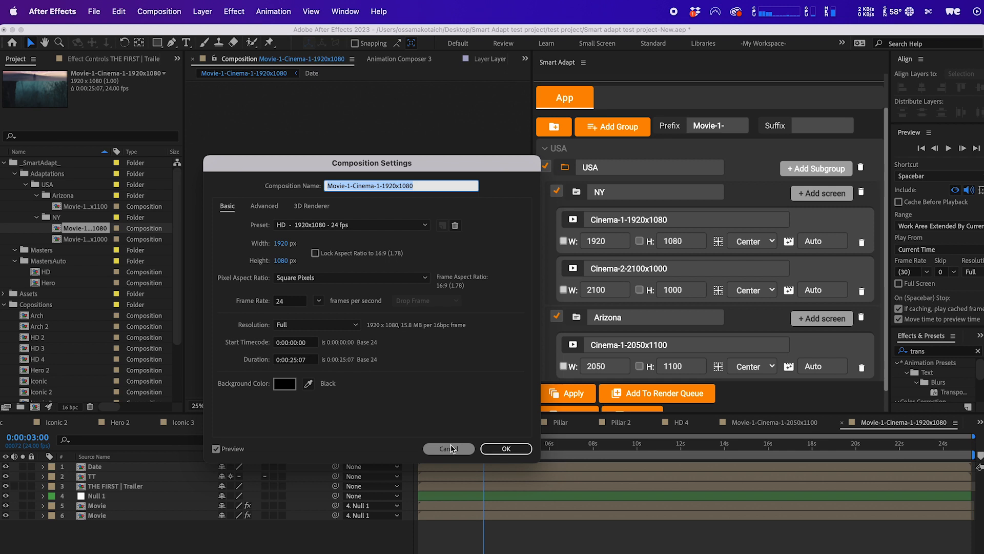
- Open Movie-1-Cinema-2-2100x1000 from the NY folder and check its composition settings
{"action": "double_click", "coordinate": [86, 239]}
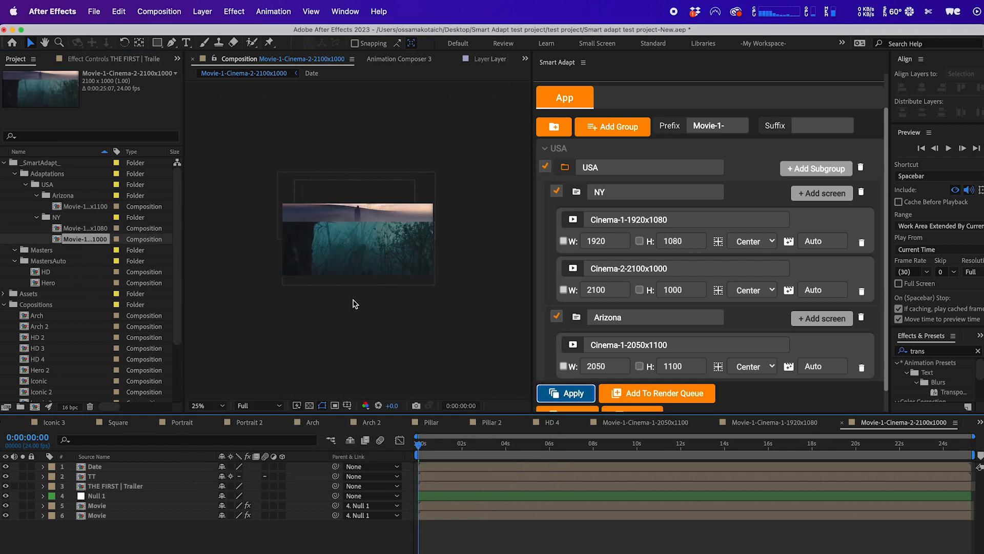
{"action": "key", "text": "super+k"}
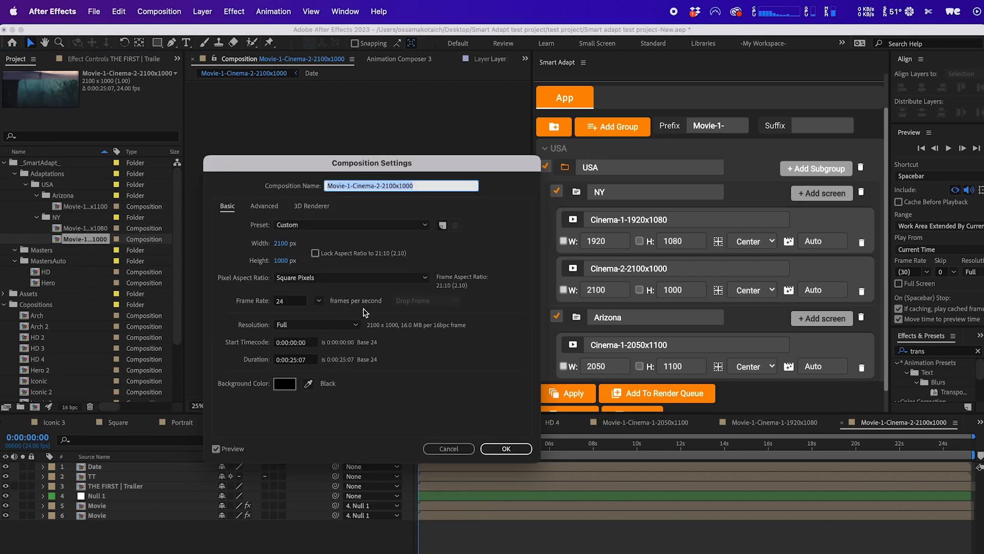
{"action": "left_click", "coordinate": [447, 449]}
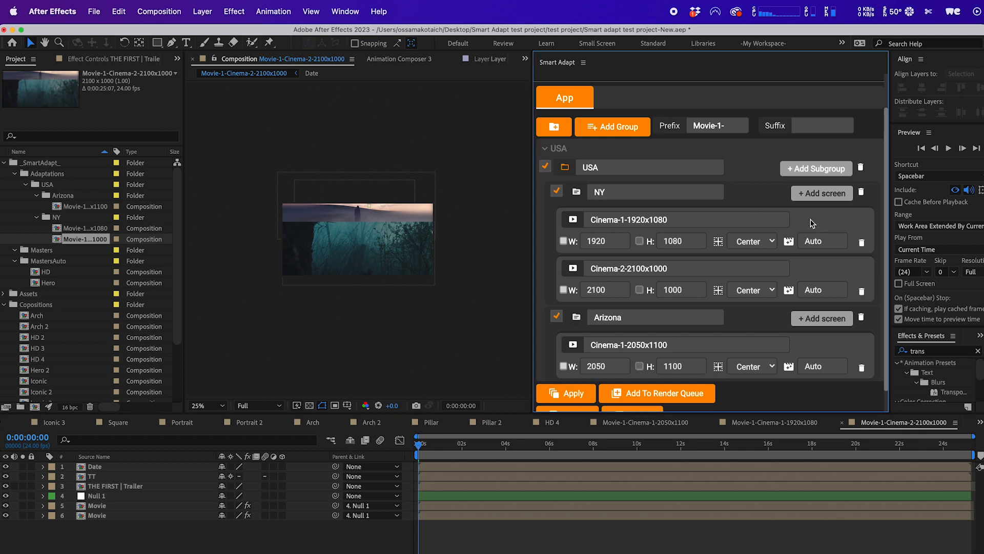
- Compare the details of the HD master composition with those of the generated Arizona and NY compositions
{"action": "left_click", "coordinate": [42, 272]}
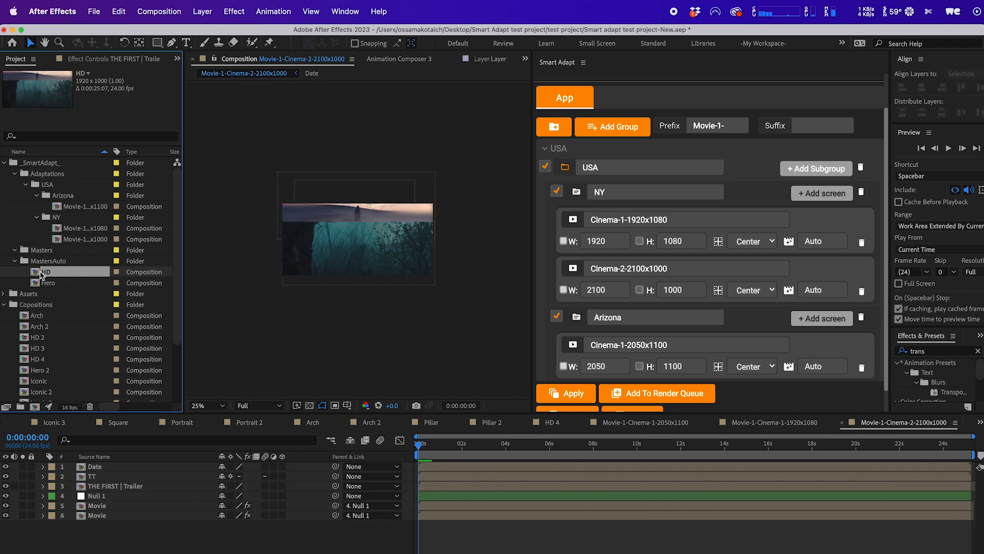
{"action": "left_click", "coordinate": [85, 206]}
{"action": "left_click", "coordinate": [83, 230]}
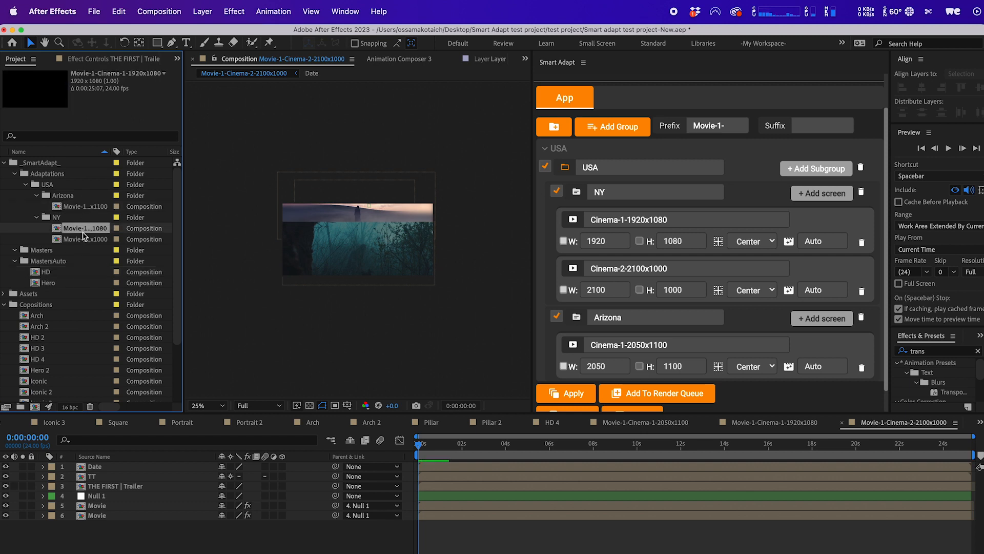
{"action": "left_click", "coordinate": [84, 239]}
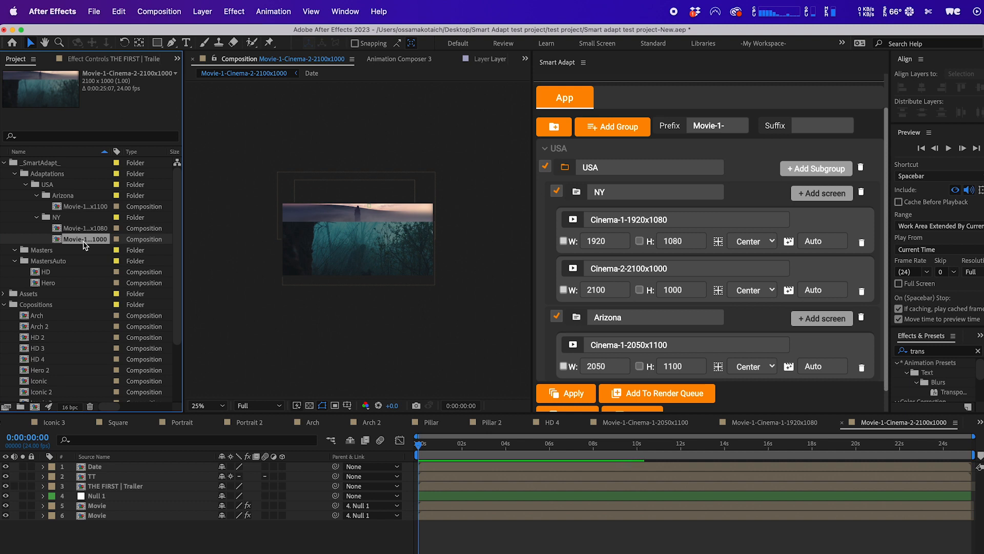
- In Movie-1-Cinema-1-1920x1080, select the Date and TT layers together and nudge them slightly upward
{"action": "double_click", "coordinate": [86, 228]}
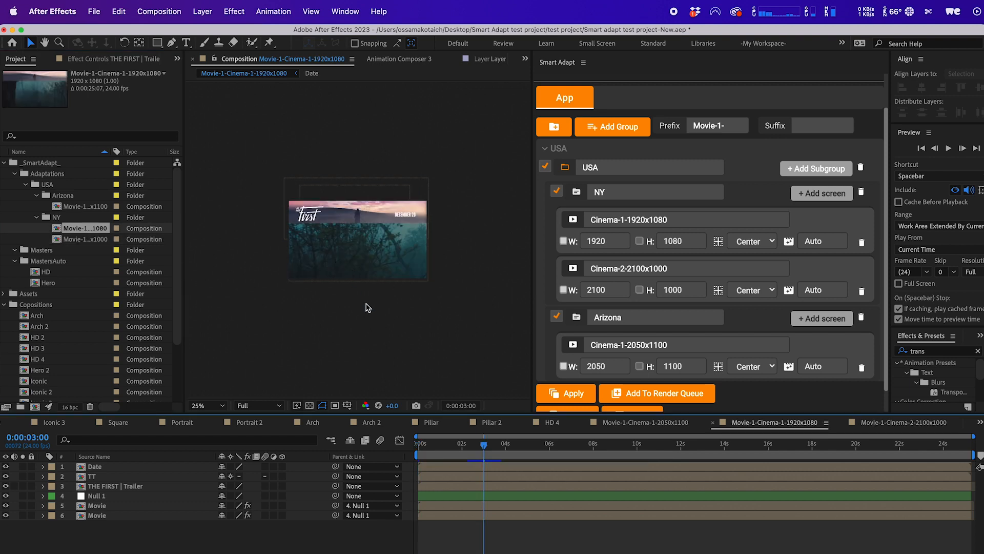
{"action": "key", "text": "."}
{"action": "left_click", "coordinate": [282, 199]}
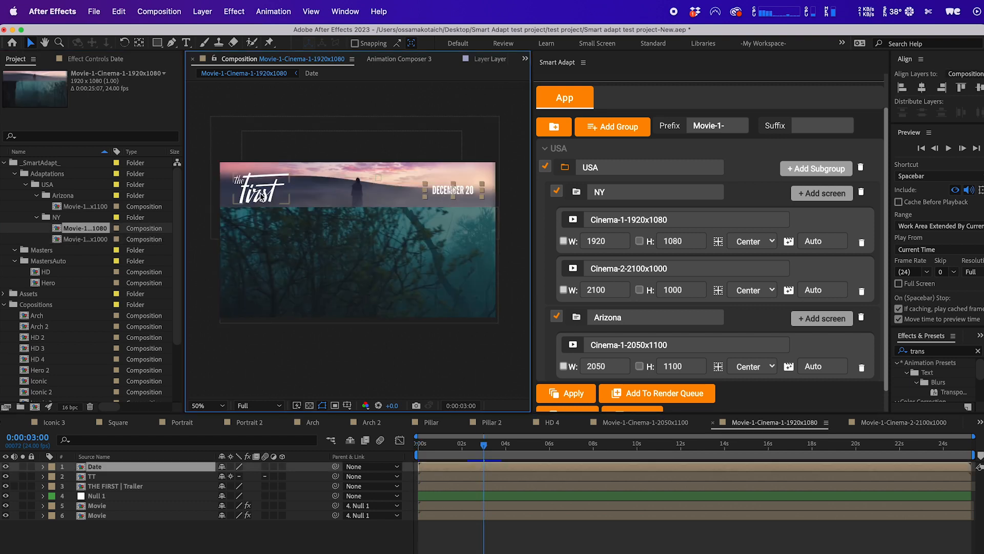
{"action": "left_click", "coordinate": [269, 196], "text": "shift"}
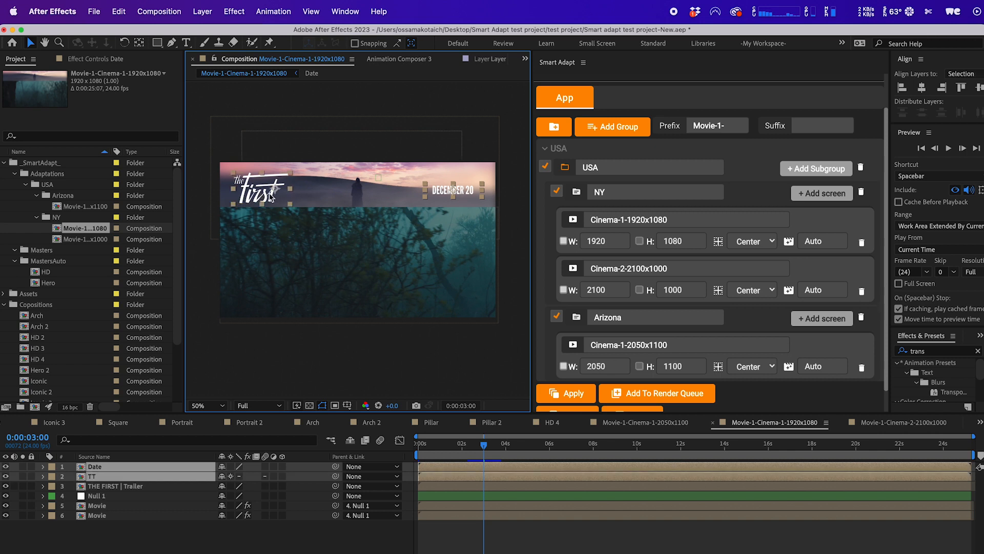
{"action": "key", "text": "Up"}
{"action": "key", "text": "Up"}
{"action": "key", "text": "Up"}
{"action": "key", "text": "Up"}
{"action": "key", "text": "Up"}
{"action": "key", "text": "Up"}
{"action": "key", "text": "Up"}
{"action": "key", "text": "Up"}
{"action": "key", "text": "Up"}
{"action": "key", "text": "Up"}
{"action": "key", "text": "Up"}
{"action": "key", "text": "Up"}
{"action": "key", "text": "Up"}
{"action": "key", "text": "Up"}
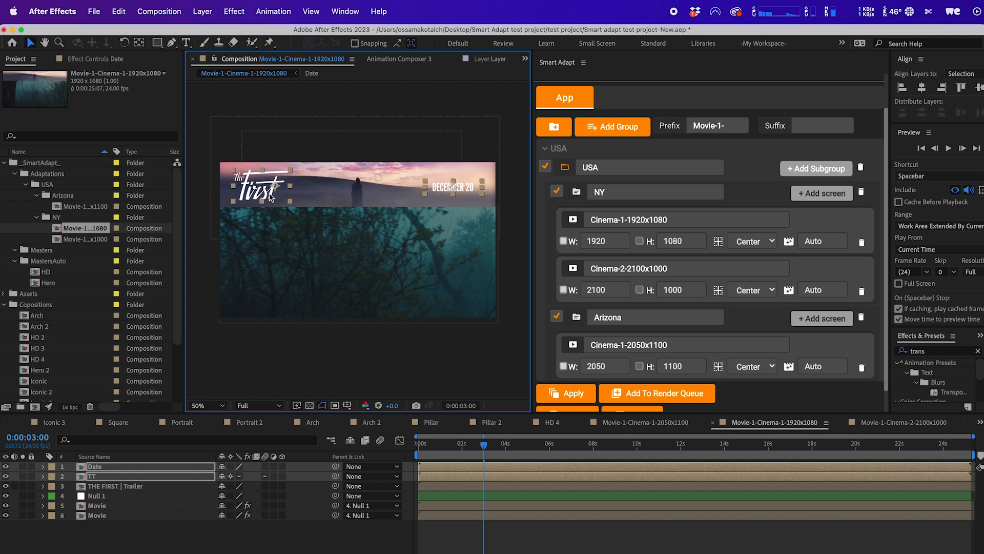
- Go to 0:00:03:04 in Movie-1-Cinema-1-1920x1080 and examine the Date, TT, trailer, Null 1 and Movie layers one by one
{"action": "left_click", "coordinate": [285, 333]}
{"action": "left_click", "coordinate": [510, 449]}
{"action": "left_click_drag", "start_coordinate": [515, 451], "coordinate": [488, 450]}
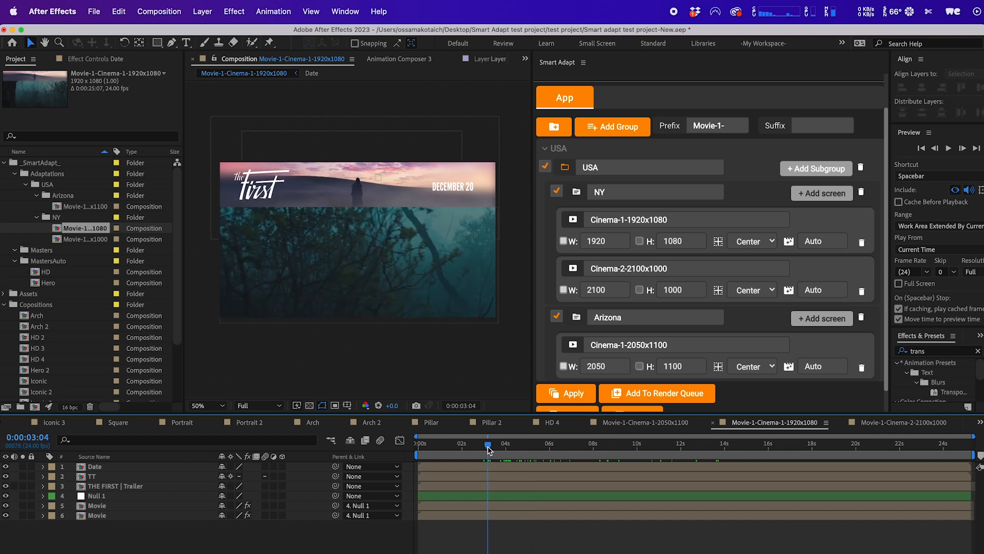
{"action": "left_click", "coordinate": [464, 468]}
{"action": "left_click", "coordinate": [463, 487]}
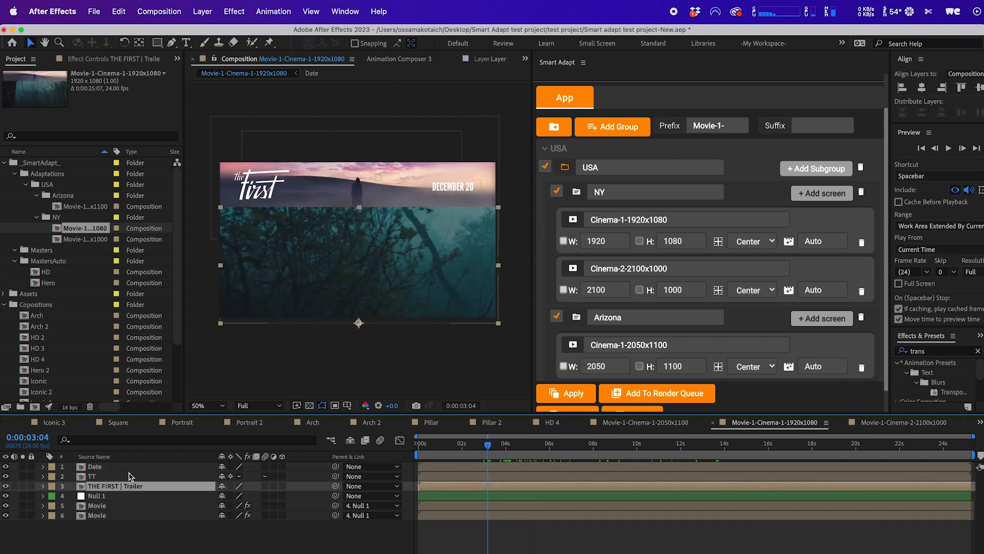
{"action": "left_click", "coordinate": [467, 476]}
{"action": "left_click", "coordinate": [465, 466]}
{"action": "left_click", "coordinate": [474, 497]}
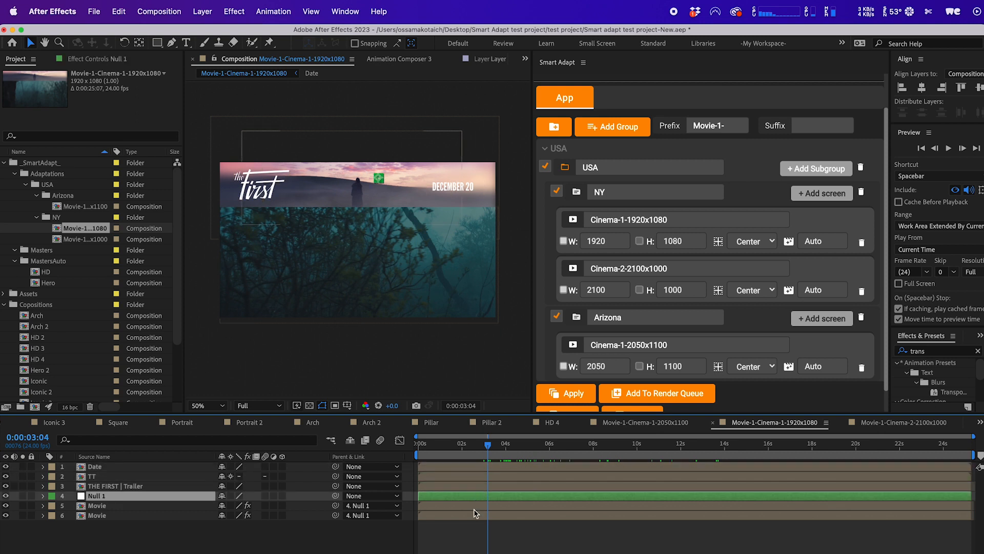
{"action": "left_click", "coordinate": [474, 508]}
{"action": "left_click", "coordinate": [474, 515]}
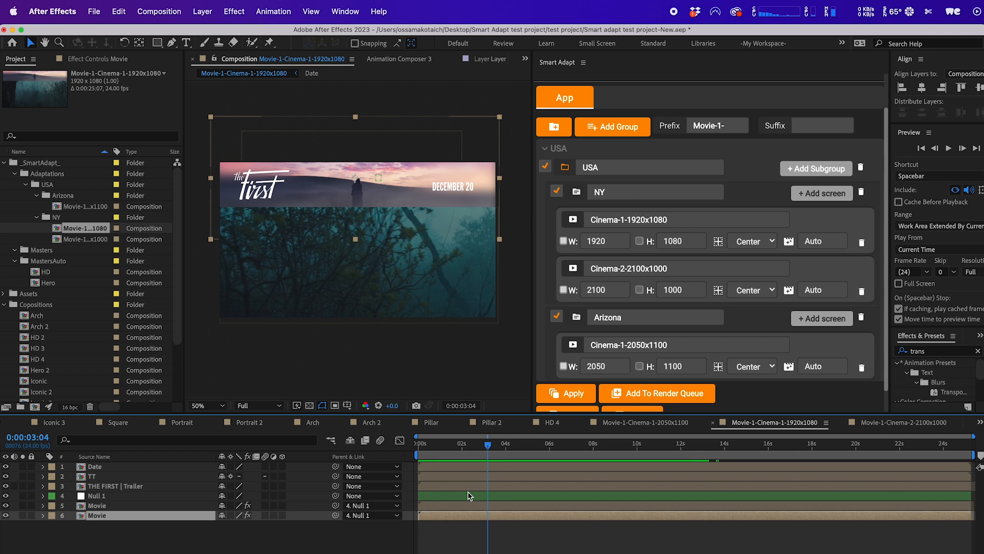
- View the frame at 0:00:03:17, and reopen the 2050x1100 and 2100x1000 adaptations for comparison
{"action": "left_click", "coordinate": [503, 450]}
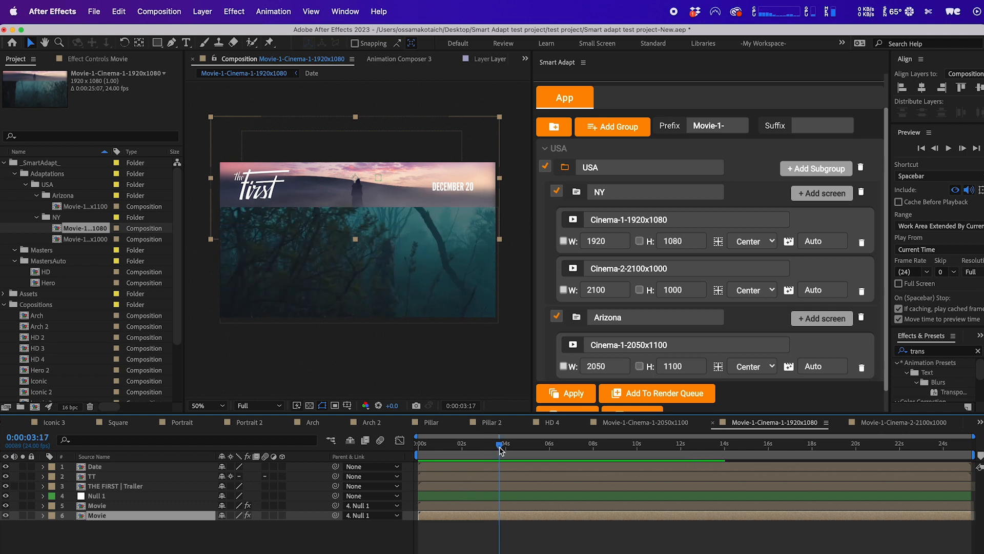
{"action": "double_click", "coordinate": [86, 207]}
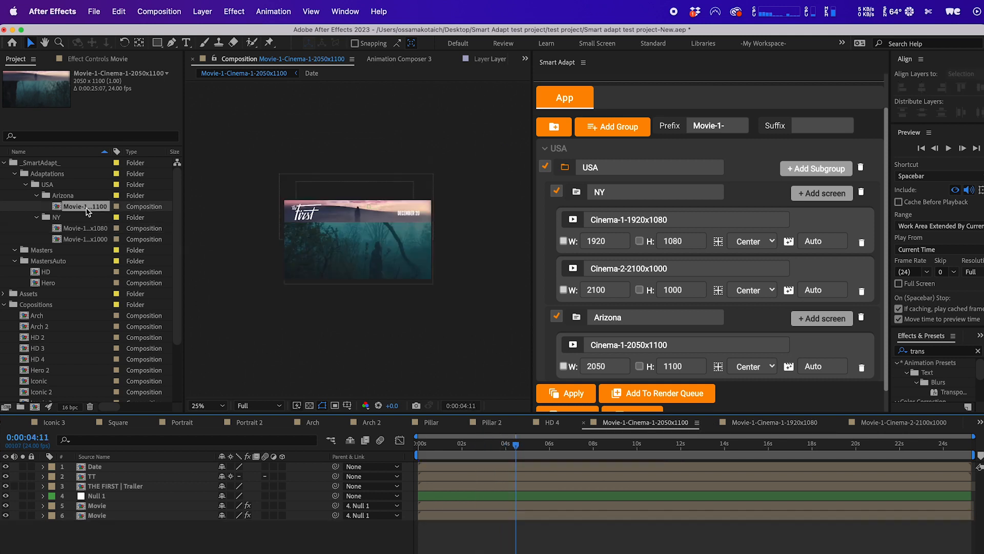
{"action": "double_click", "coordinate": [85, 239]}
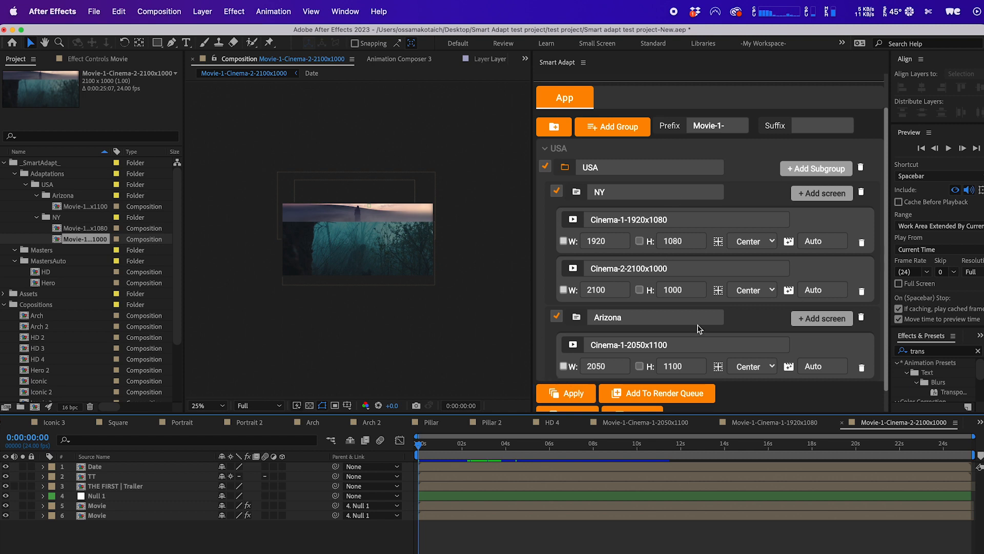
- Export the screen list as a JSON file named Digital screen-1 in the test project folder
{"action": "scroll", "coordinate": [769, 323], "scroll_direction": "down", "scroll_amount": 3}
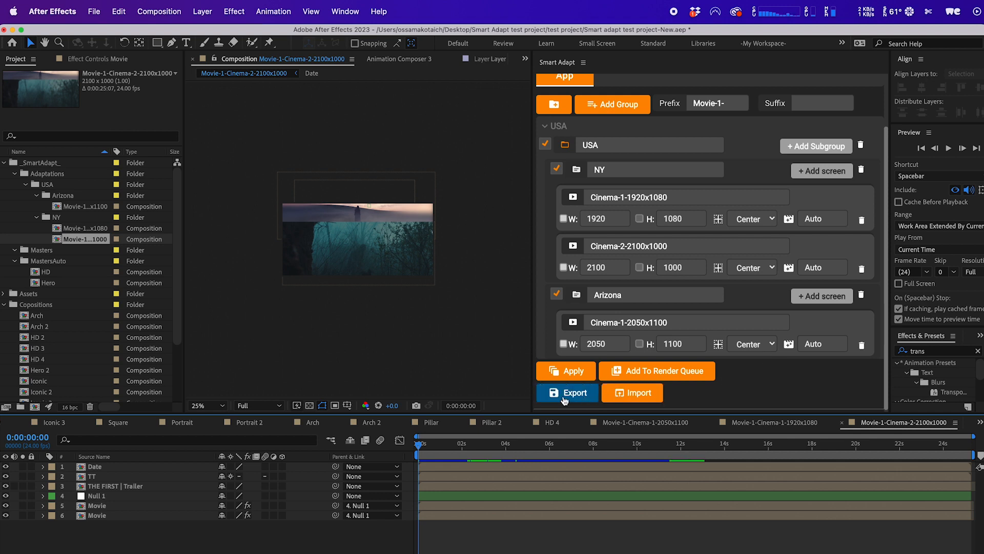
{"action": "left_click", "coordinate": [565, 400]}
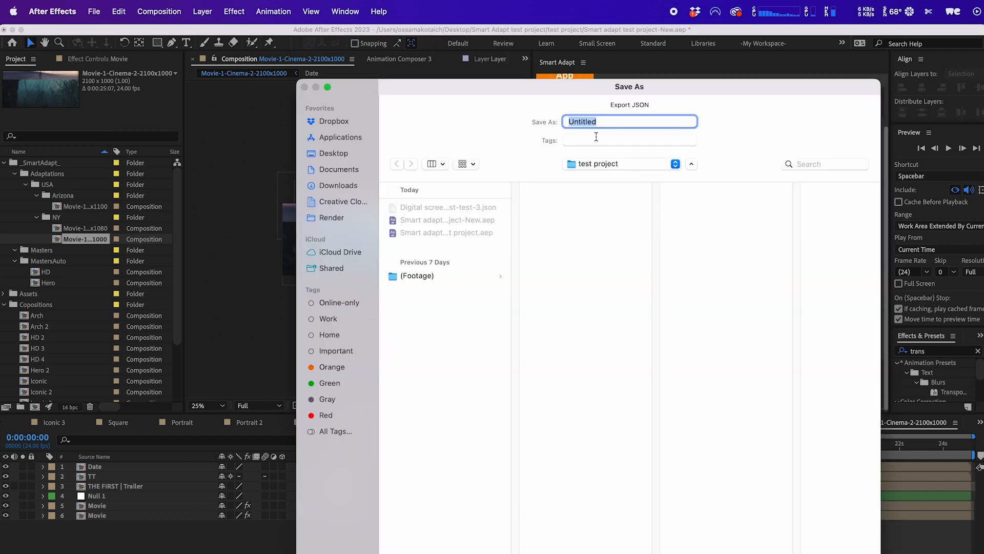
{"action": "left_click", "coordinate": [474, 208]}
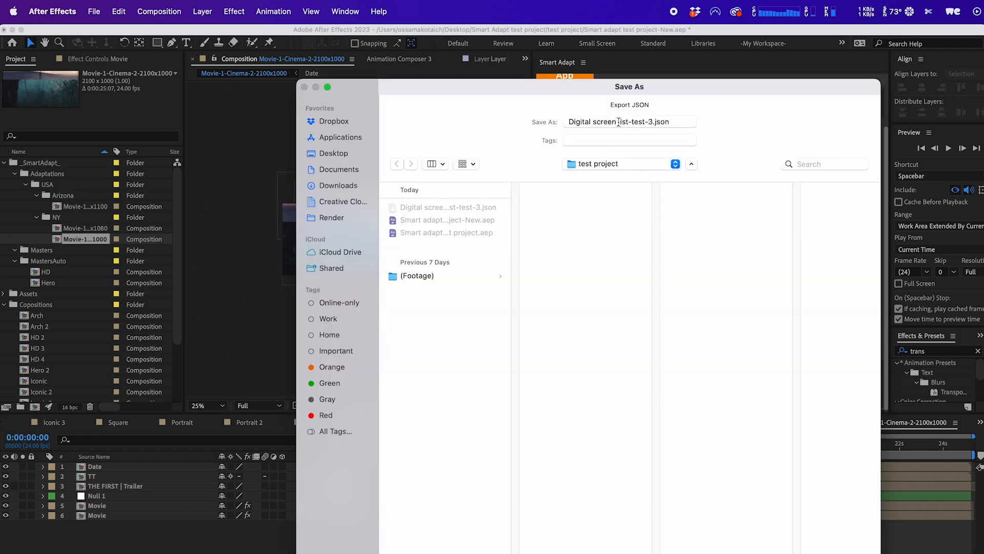
{"action": "left_click_drag", "start_coordinate": [620, 121], "coordinate": [709, 119]}
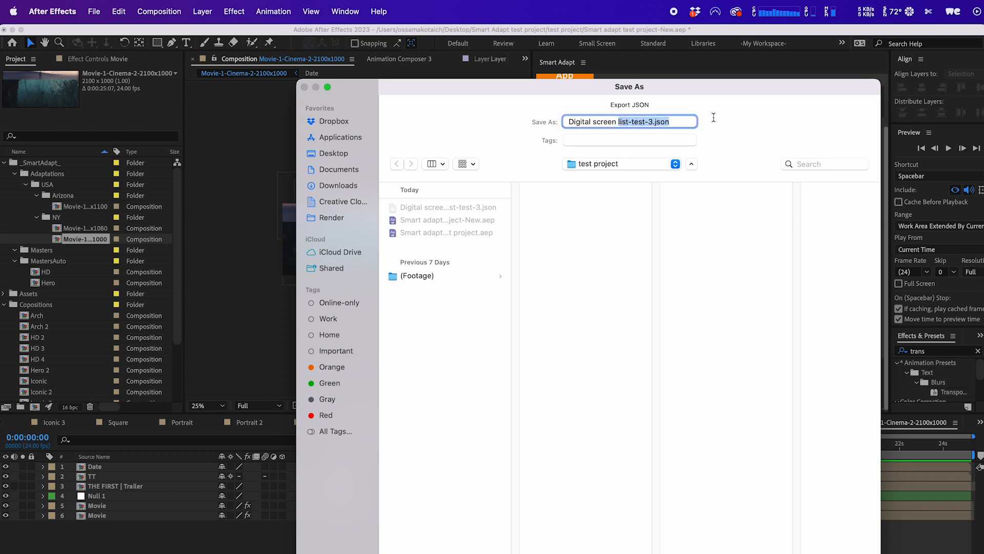
{"action": "key", "text": "BackSpace"}
{"action": "type", "text": "1"}
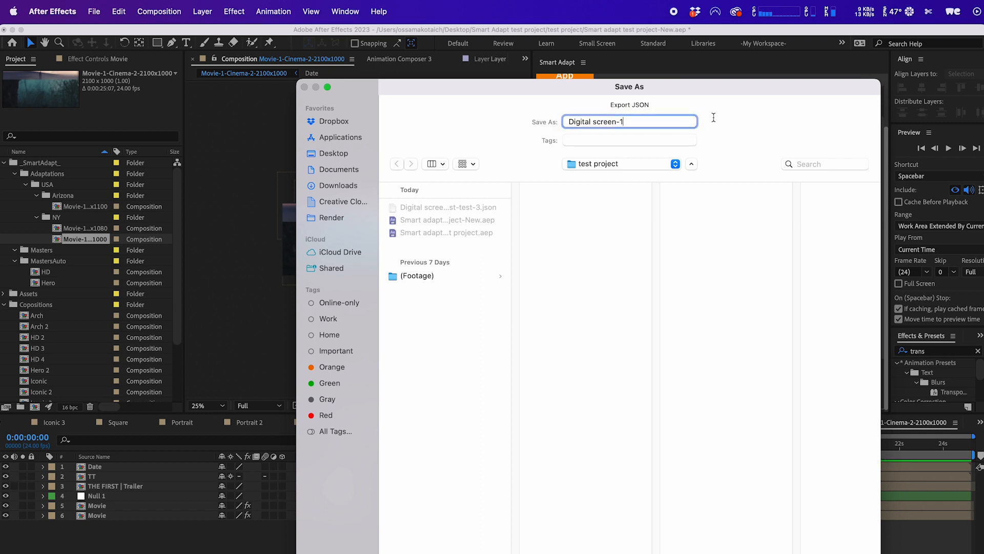
{"action": "key", "text": "Return"}
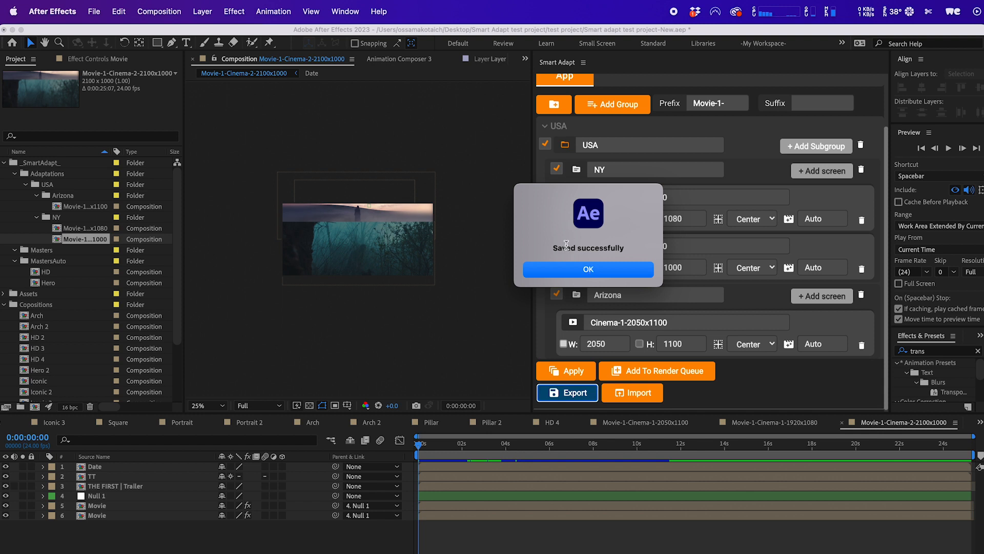
{"action": "left_click", "coordinate": [576, 272]}
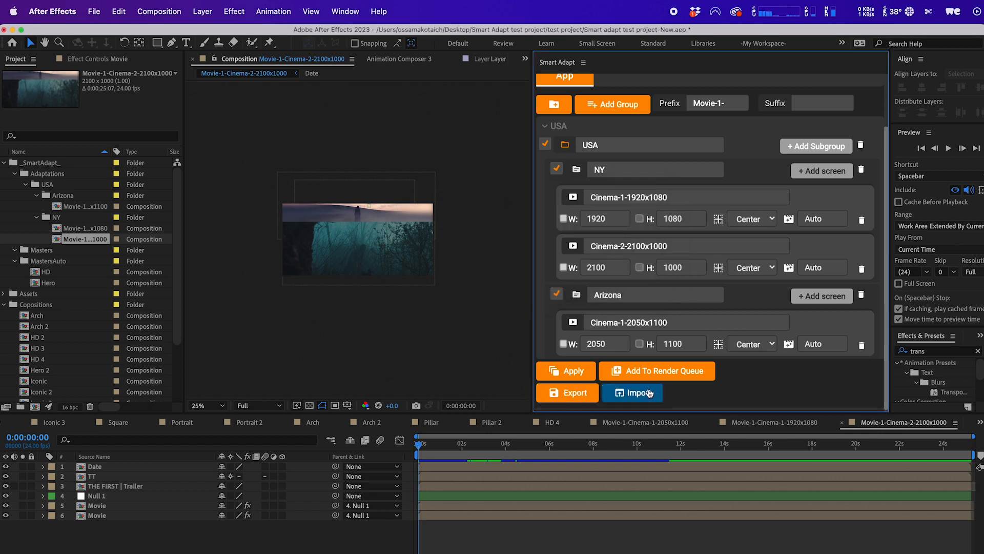
- Delete the USA group from the screen list and restore it by importing Digital screen-1.json
{"action": "left_click", "coordinate": [861, 145]}
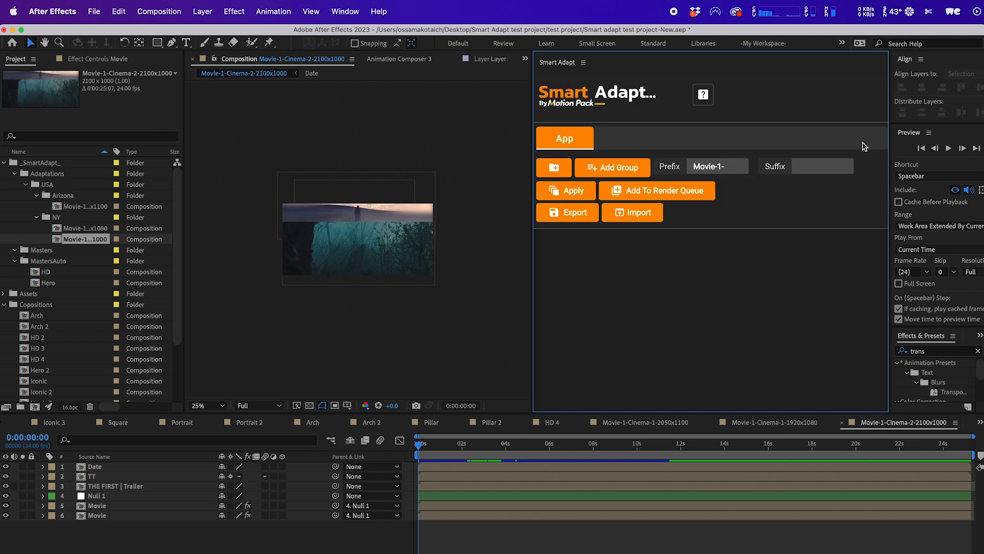
{"action": "left_click", "coordinate": [627, 214]}
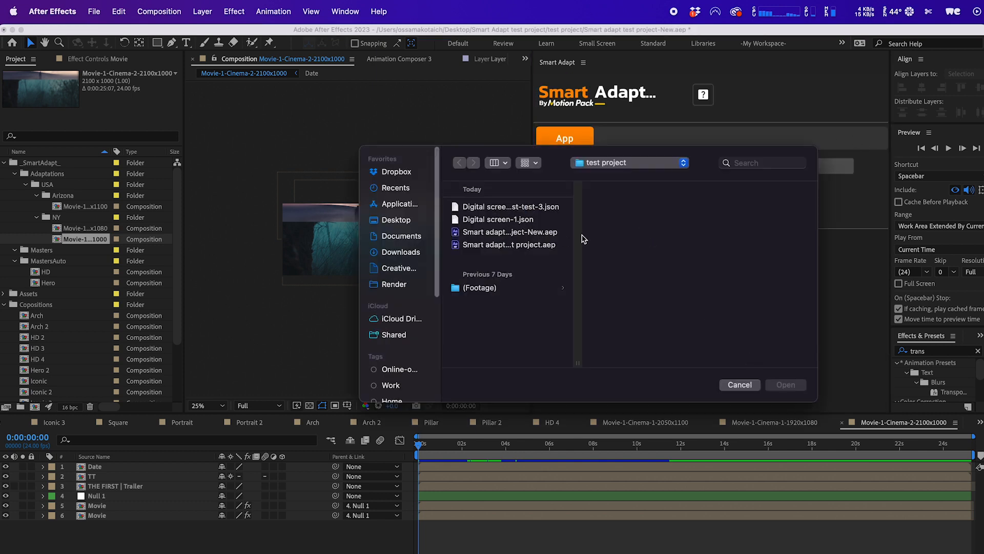
{"action": "left_click", "coordinate": [543, 224]}
{"action": "left_click", "coordinate": [785, 385]}
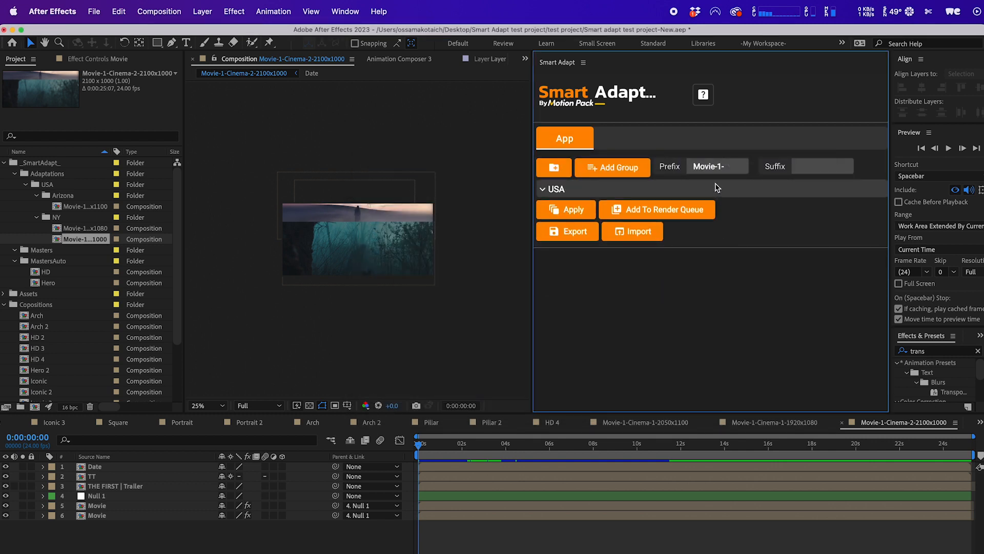
{"action": "scroll", "coordinate": [757, 275], "scroll_direction": "down", "scroll_amount": 2}
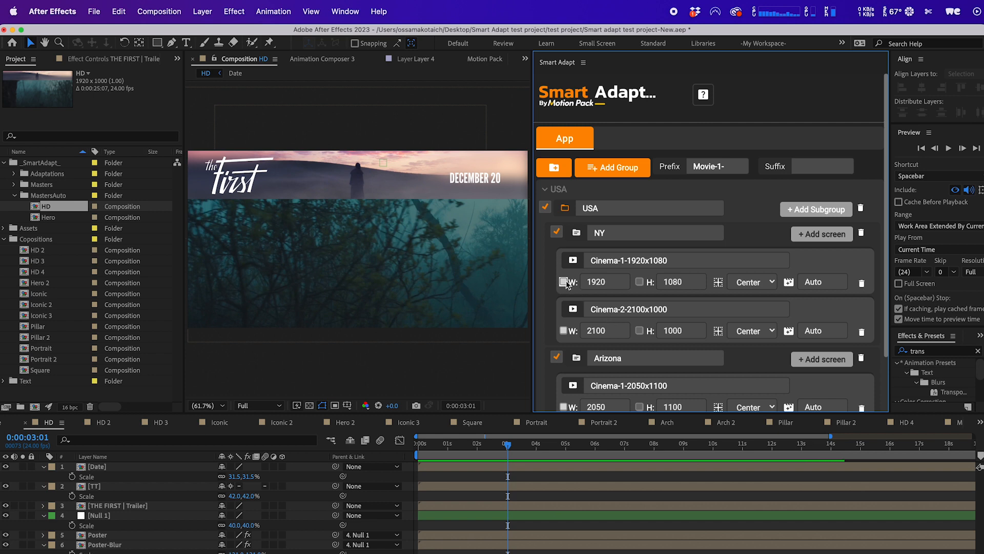
- Choose H instead of W for the Cinema-1-1920x1080 screen, and delete that screen and the Arizona subgroup
{"action": "left_click", "coordinate": [640, 282]}
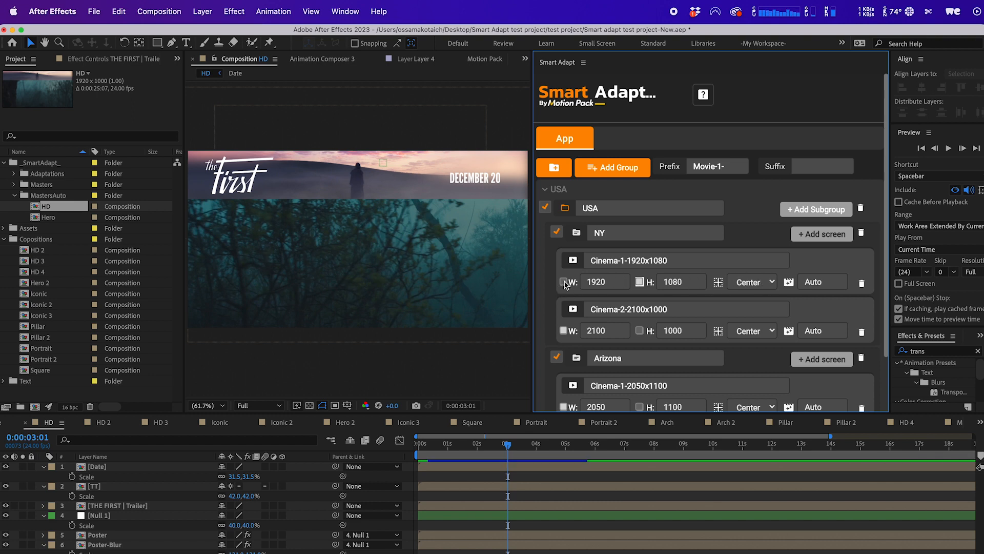
{"action": "left_click", "coordinate": [862, 283]}
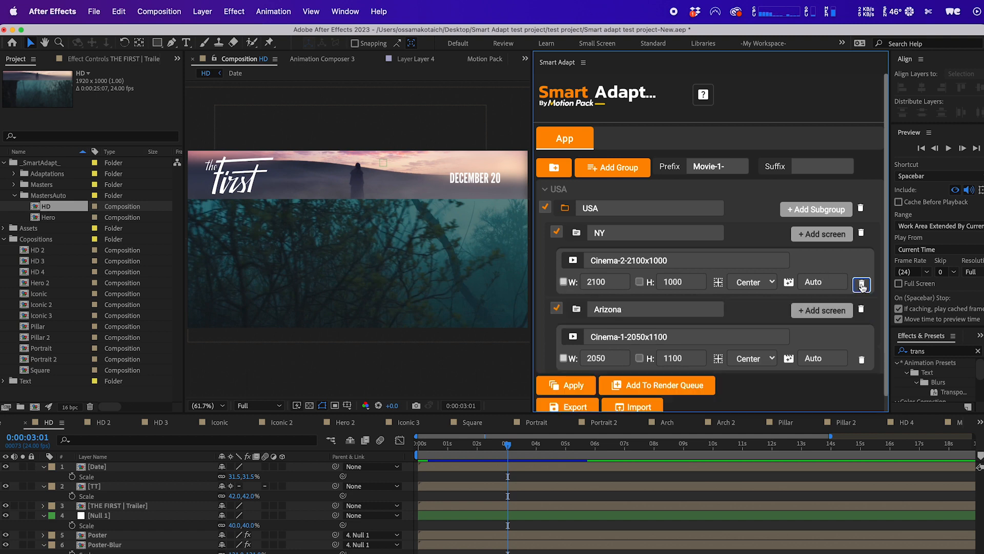
{"action": "left_click", "coordinate": [861, 310]}
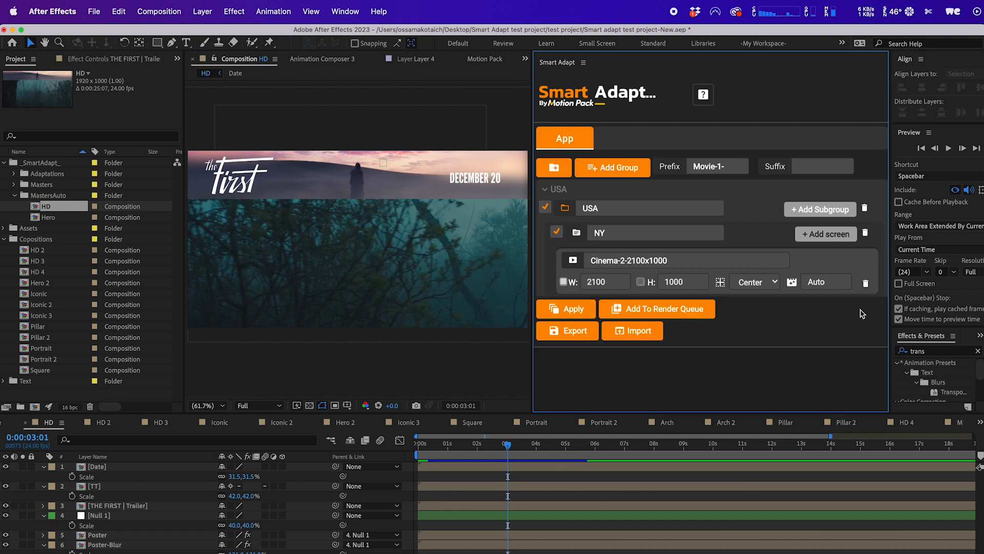
- Switch the reference dimension of the Cinema-2-2100x1000 screen to H and back to W
{"action": "left_click", "coordinate": [589, 279]}
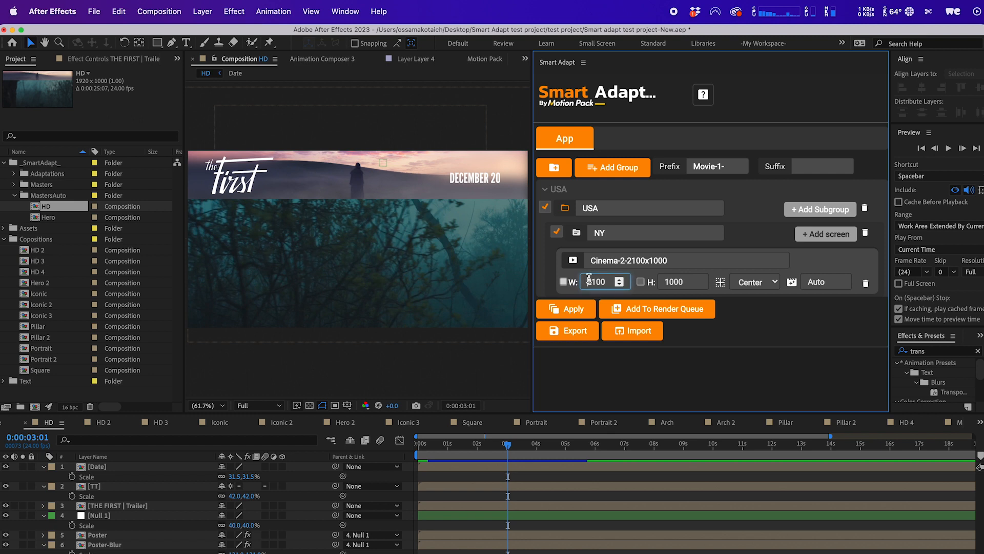
{"action": "left_click", "coordinate": [640, 282]}
{"action": "left_click", "coordinate": [563, 281]}
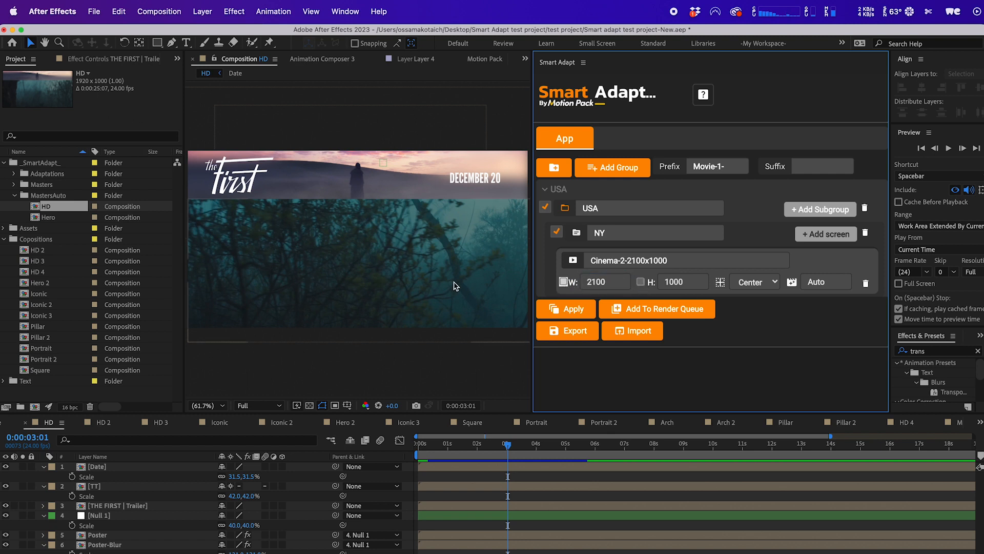
- Run the Scale Composition script to compare its New Comp Width and New Comp Height options, and close it without scaling
{"action": "left_click", "coordinate": [92, 11]}
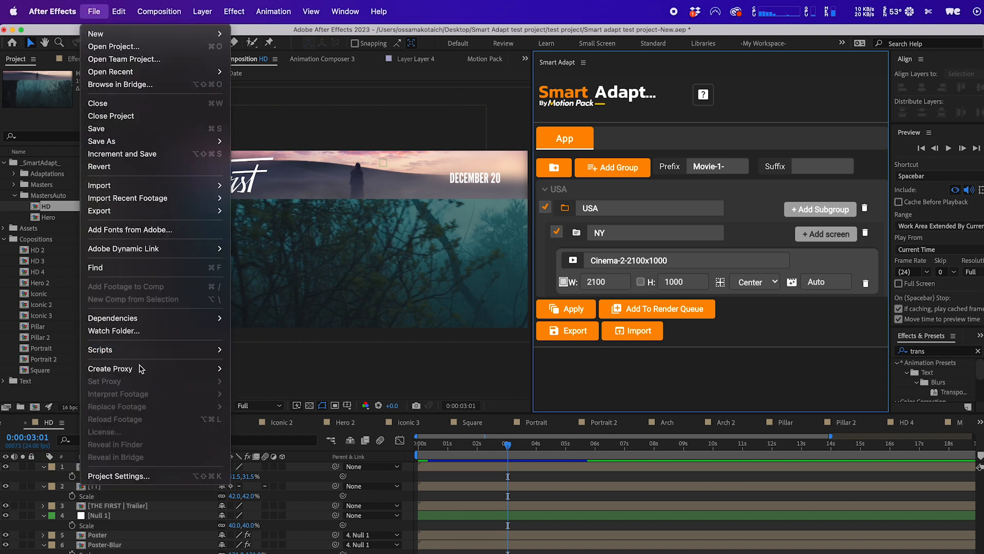
{"action": "mouse_move", "coordinate": [143, 350]}
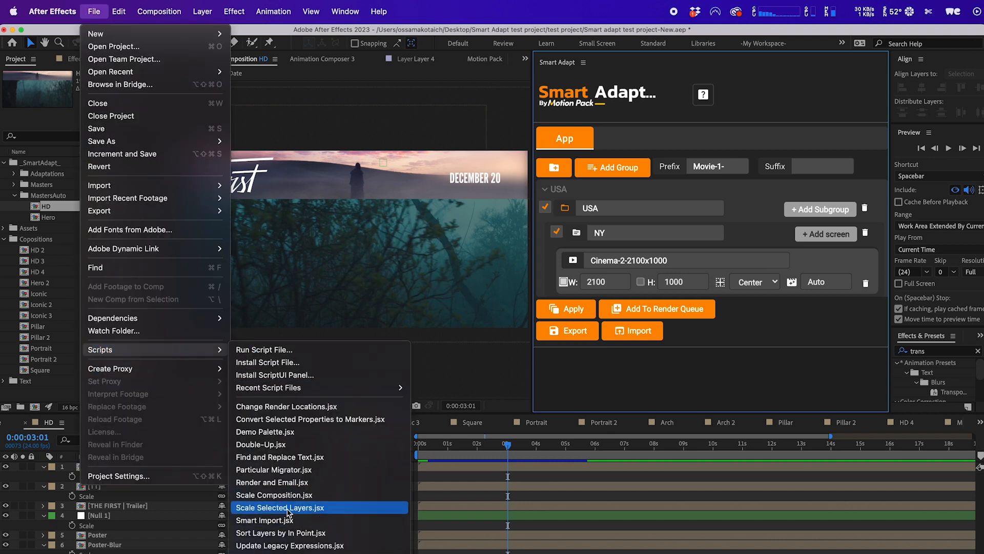
{"action": "left_click", "coordinate": [318, 495]}
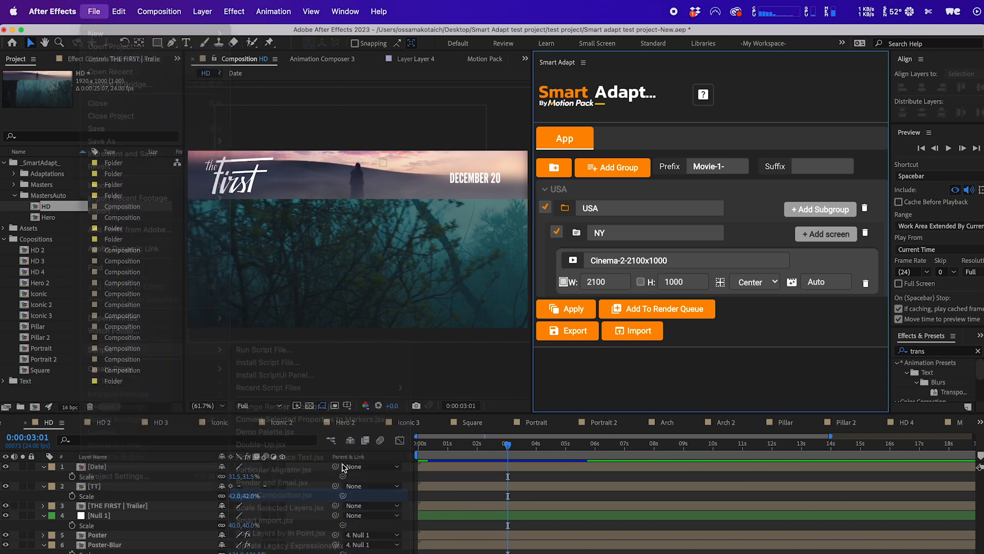
{"action": "left_click_drag", "start_coordinate": [591, 328], "coordinate": [432, 336]}
{"action": "left_click", "coordinate": [421, 381]}
{"action": "left_click", "coordinate": [418, 399]}
{"action": "left_click", "coordinate": [420, 381]}
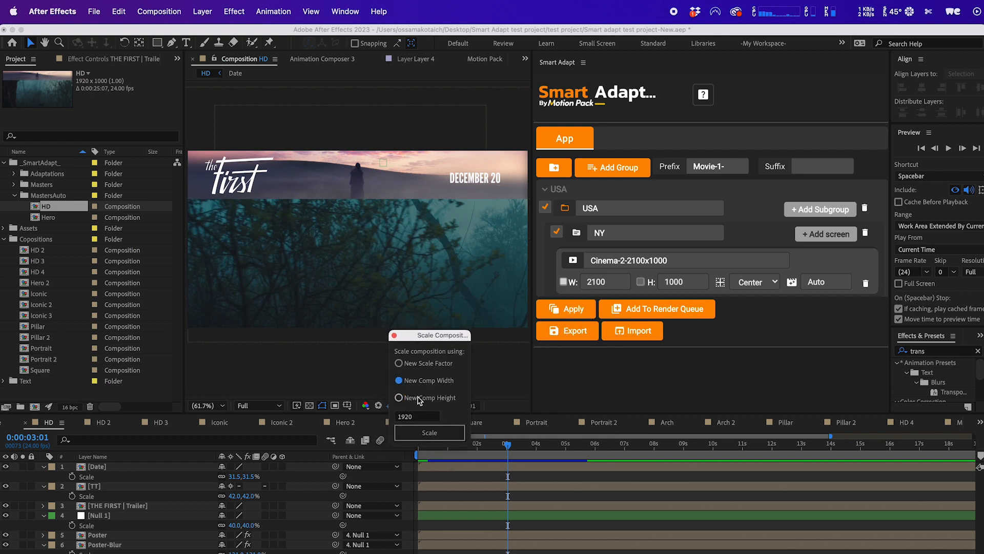
{"action": "left_click", "coordinate": [419, 397]}
{"action": "left_click", "coordinate": [419, 380]}
{"action": "left_click", "coordinate": [418, 399]}
{"action": "left_click", "coordinate": [423, 381]}
{"action": "left_click", "coordinate": [394, 335]}
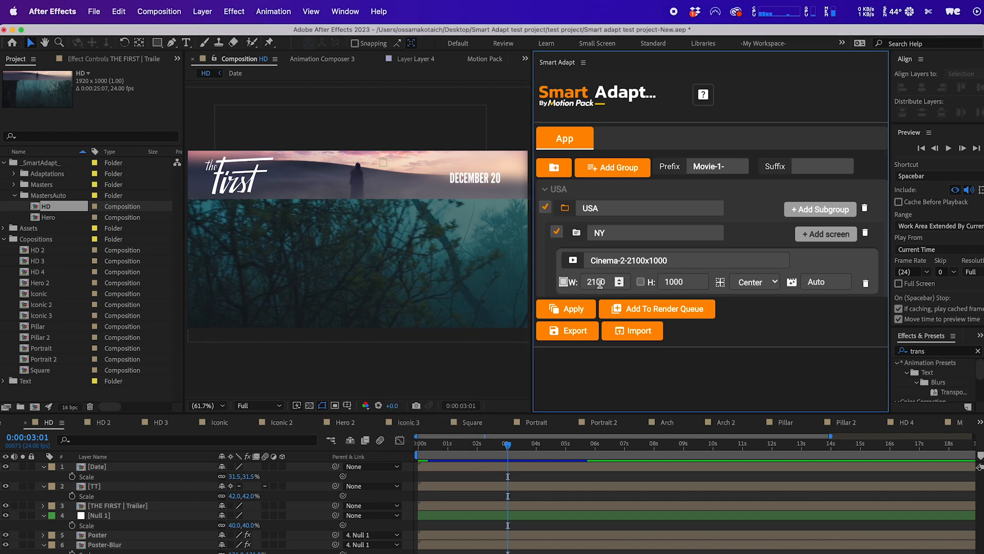
- Check the HD master's dimensions in its composition settings against the W and H values of the Cinema-2-2100x1000 screen
{"action": "key", "text": "super+k"}
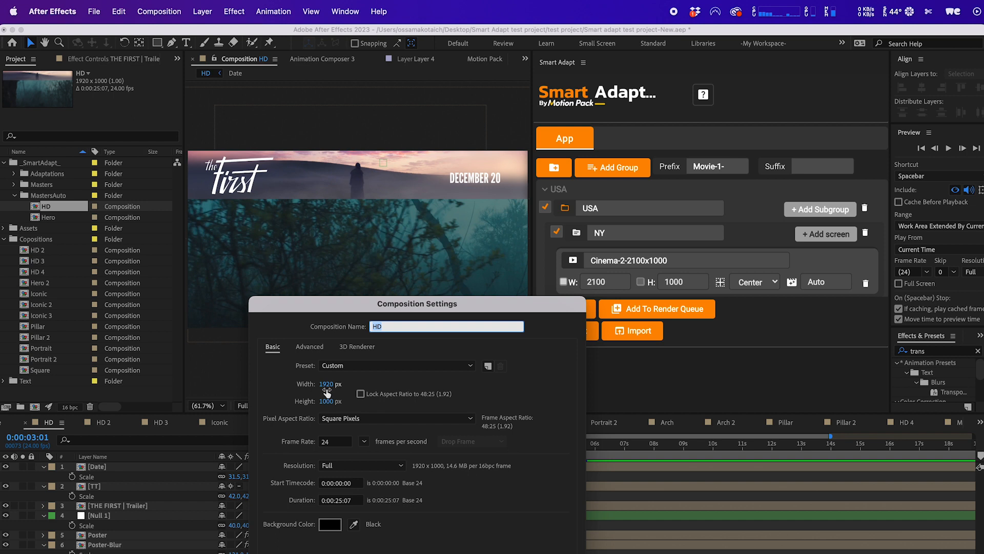
{"action": "key", "text": "Escape"}
{"action": "left_click", "coordinate": [611, 282]}
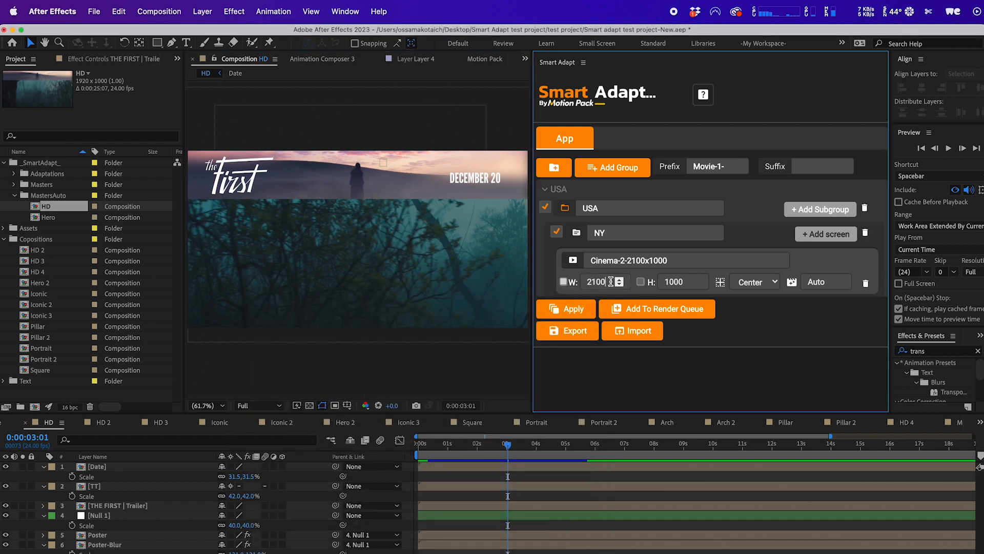
{"action": "left_click", "coordinate": [587, 281]}
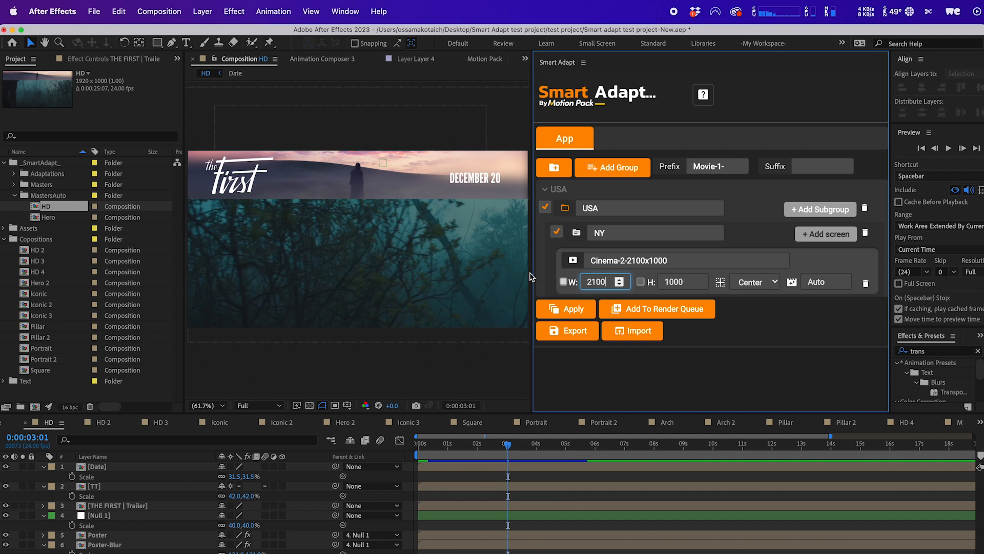
{"action": "left_click", "coordinate": [686, 282]}
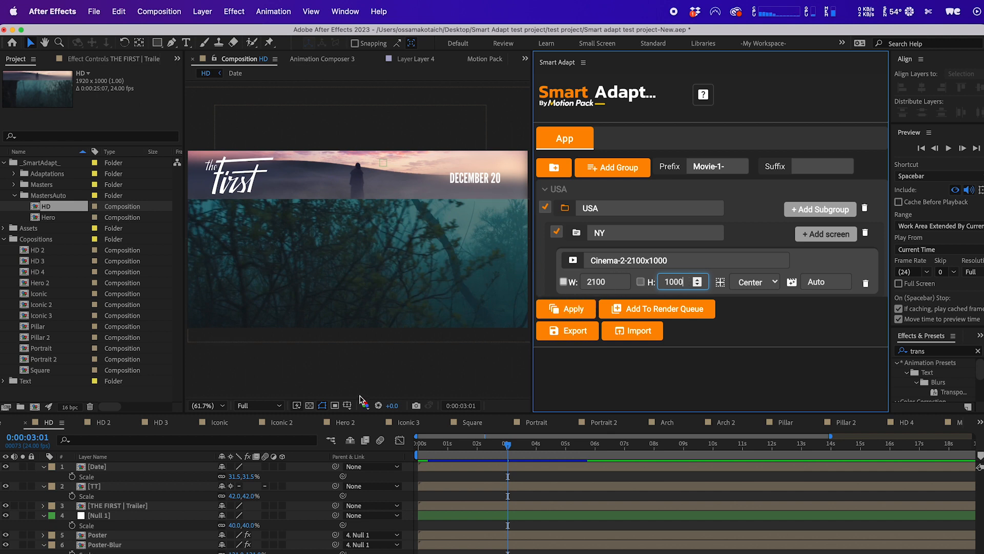
{"action": "left_click", "coordinate": [367, 378]}
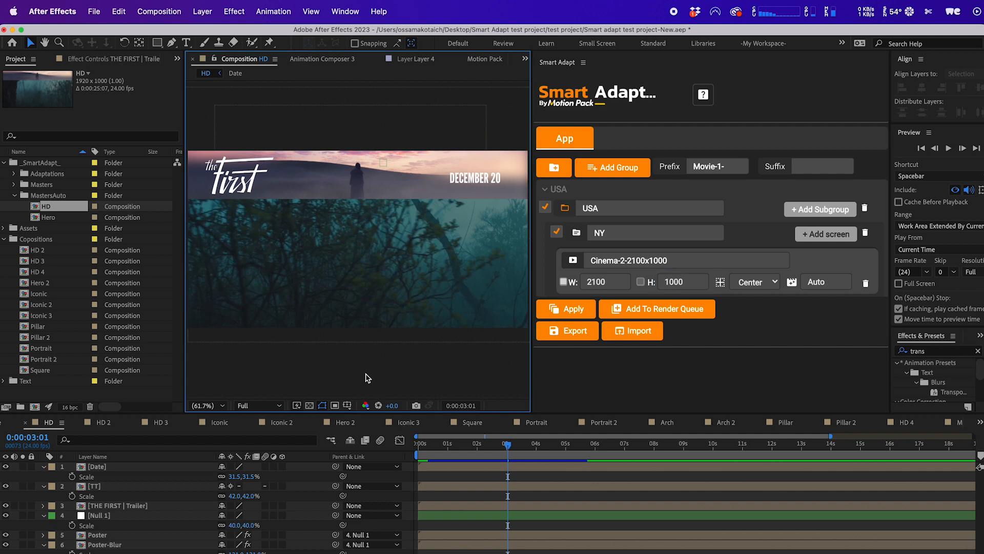
- Generate the 2100x1000 adaptation and open it from the NY folder inside USA
{"action": "left_click", "coordinate": [578, 309]}
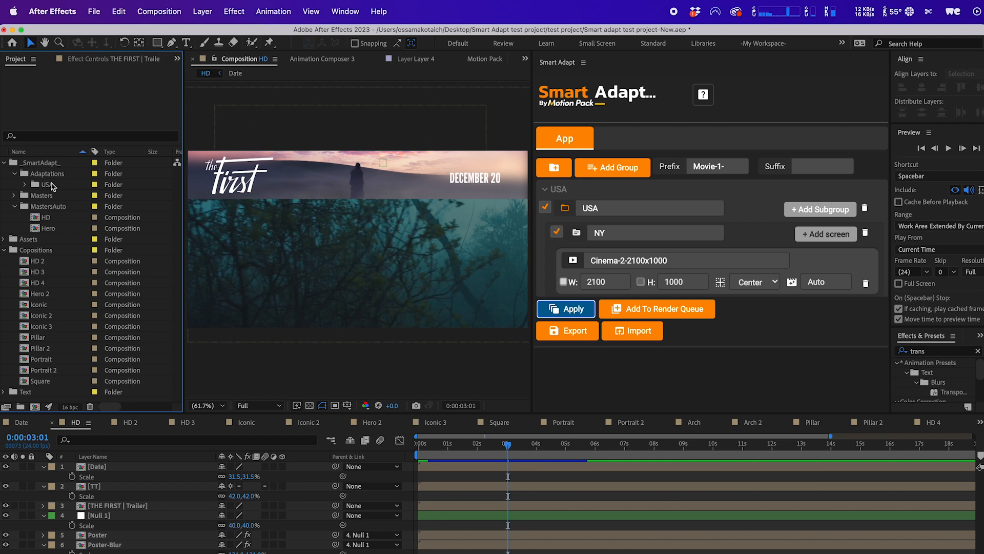
{"action": "left_click", "coordinate": [62, 186]}
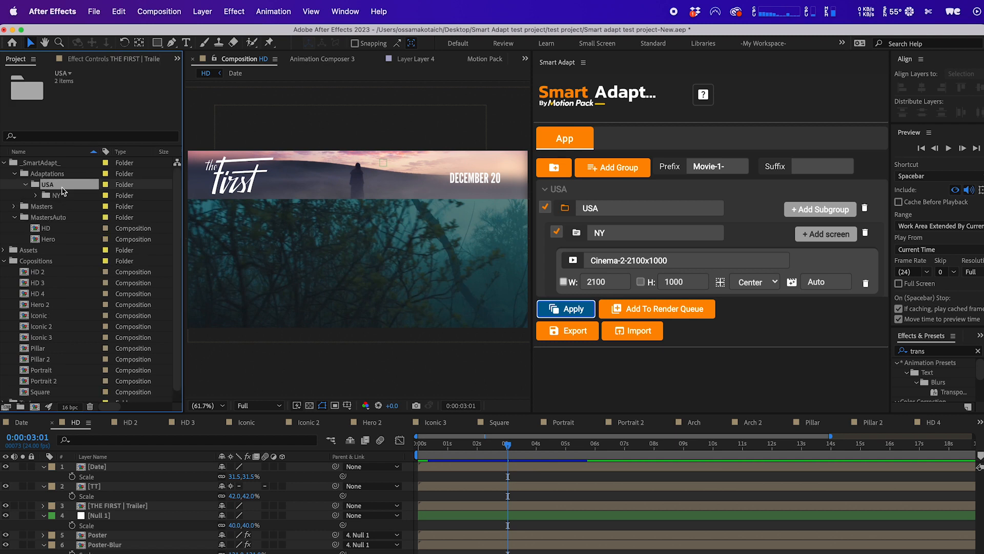
{"action": "double_click", "coordinate": [70, 197]}
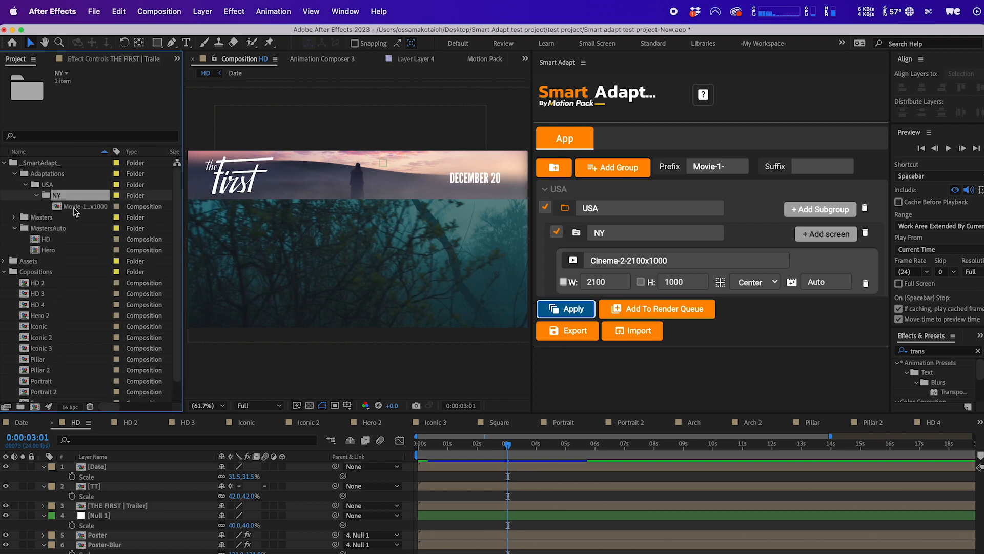
{"action": "double_click", "coordinate": [73, 207]}
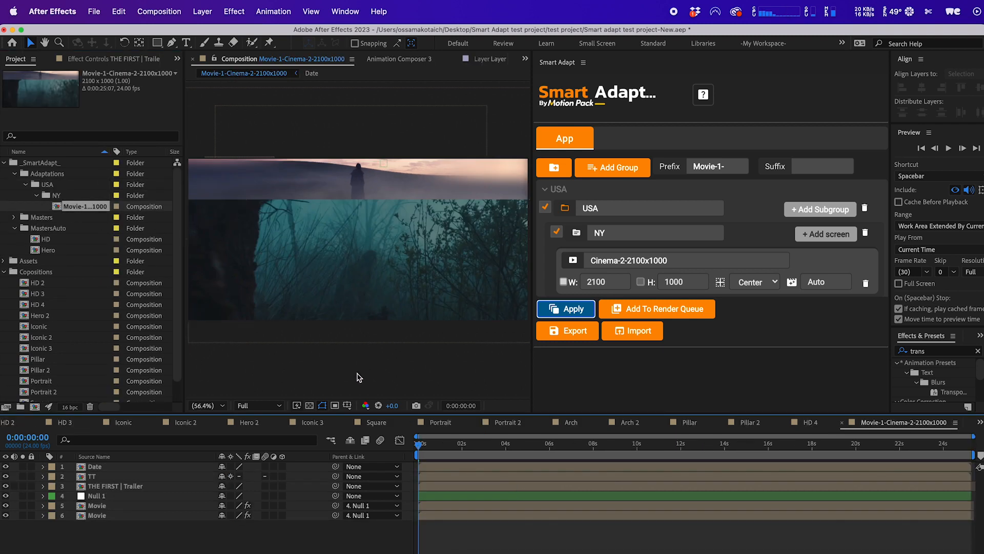
- Check the 2100x1000 adaptation's width and height in its composition settings and view its full frame
{"action": "key", "text": "super+k"}
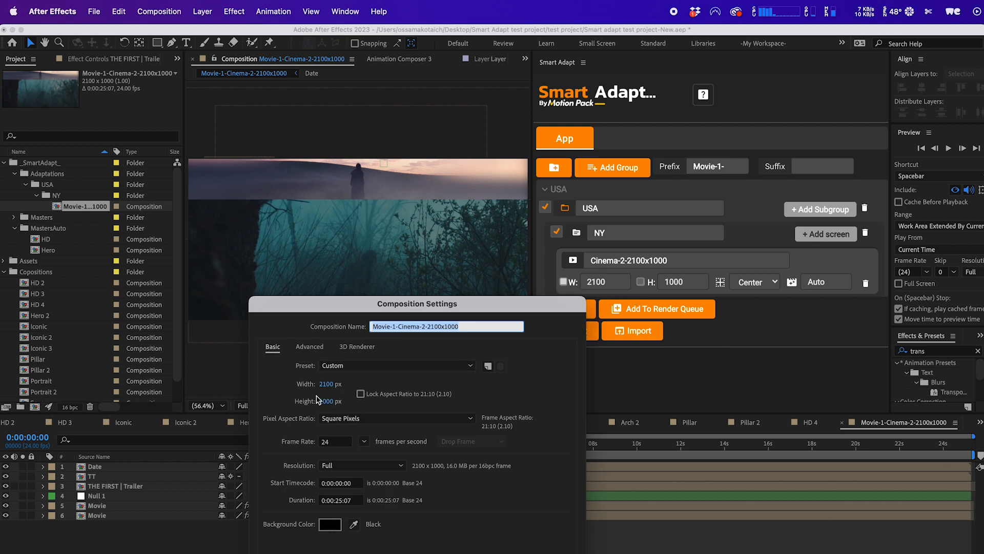
{"action": "key", "text": "Return"}
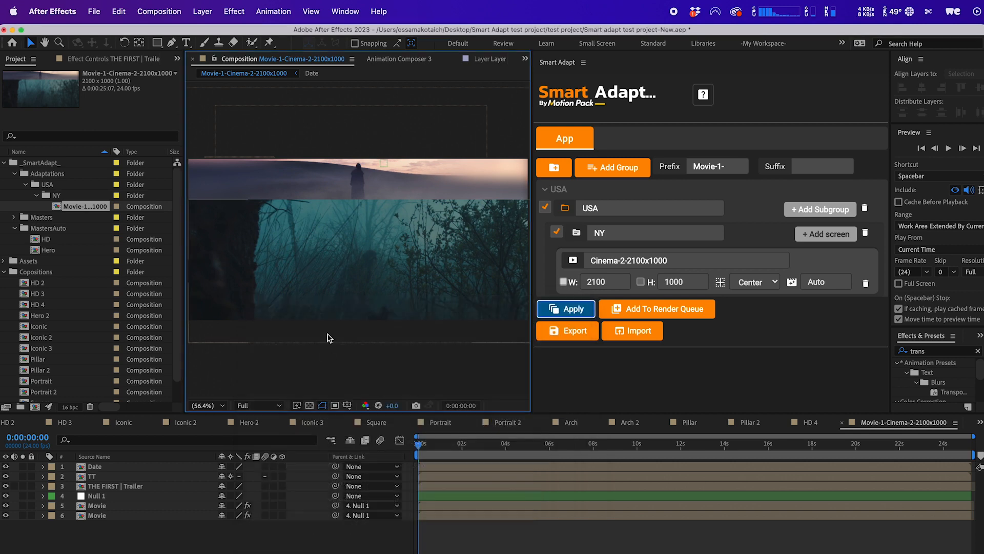
{"action": "scroll", "coordinate": [359, 356], "scroll_direction": "down", "scroll_amount": 1}
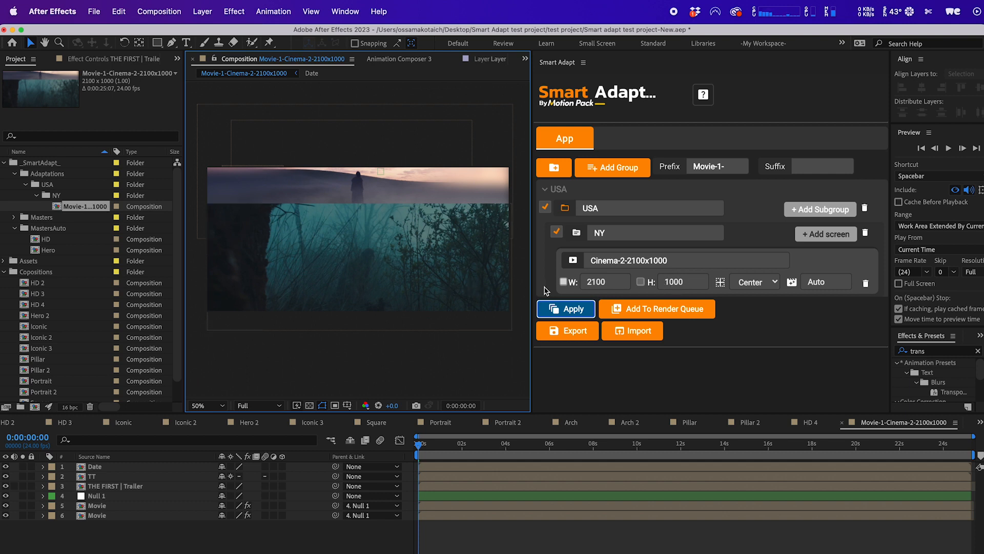
- Set the height of the Cinema-2-2100x1000 screen to 750
{"action": "double_click", "coordinate": [674, 283]}
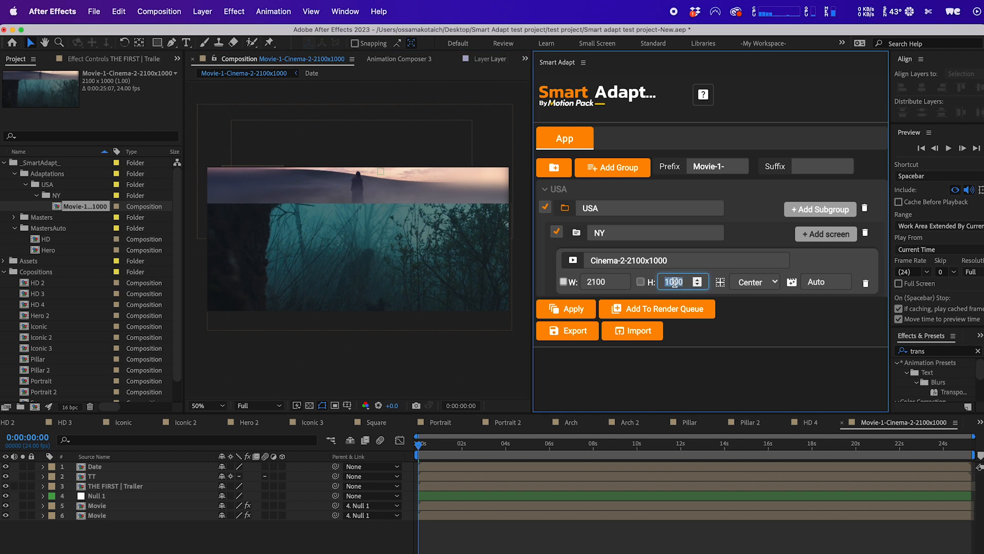
{"action": "type", "text": "750"}
{"action": "left_click", "coordinate": [601, 283]}
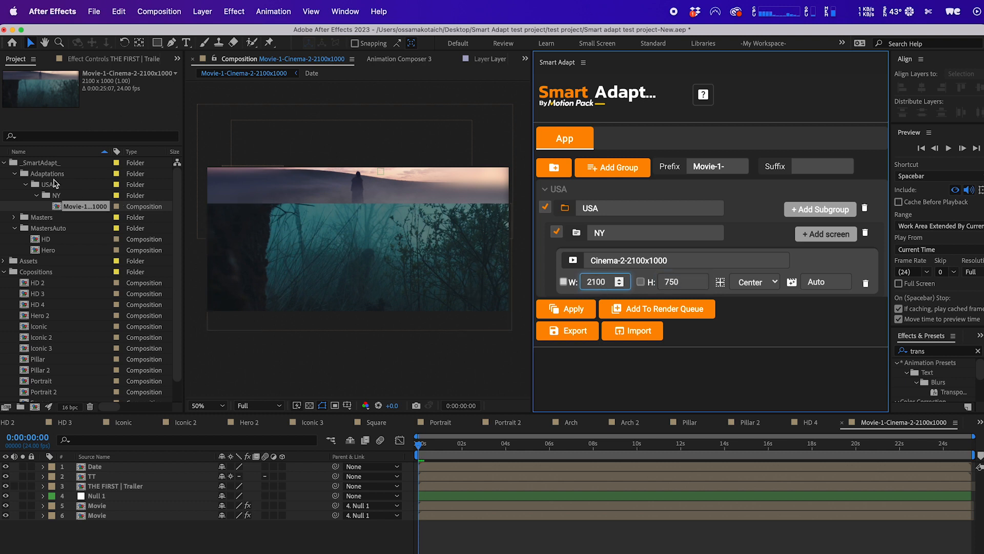
- Delete the USA folder from Adaptations, and move the Hero composition from MastersAuto into the Copositions folder
{"action": "left_click", "coordinate": [55, 186]}
{"action": "key", "text": "Delete"}
{"action": "key", "text": "Return"}
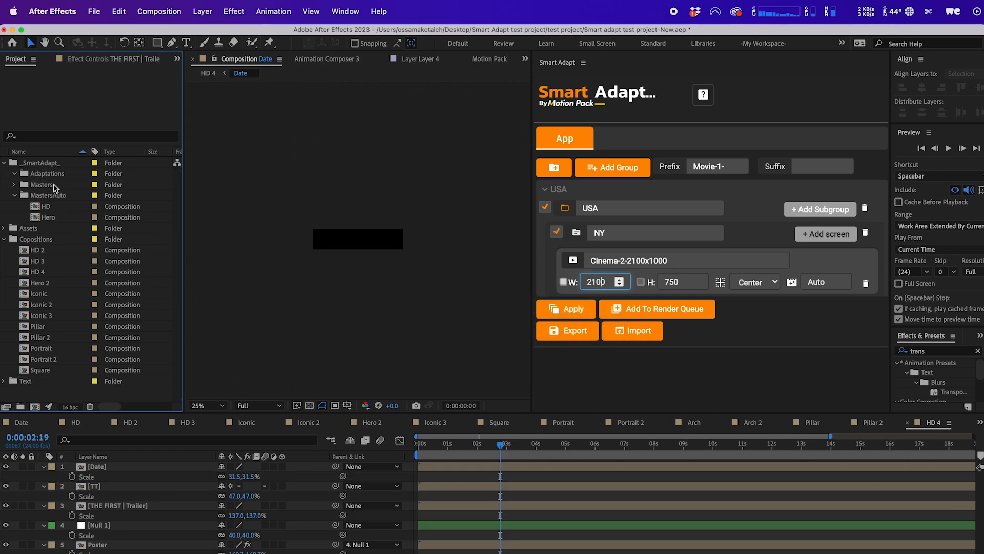
{"action": "double_click", "coordinate": [45, 206]}
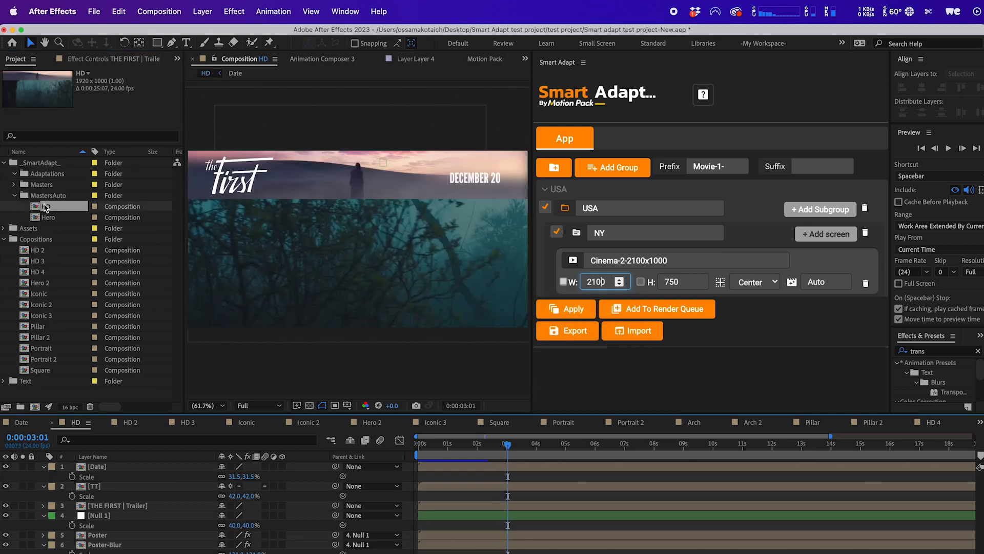
{"action": "left_click_drag", "start_coordinate": [49, 217], "coordinate": [55, 240]}
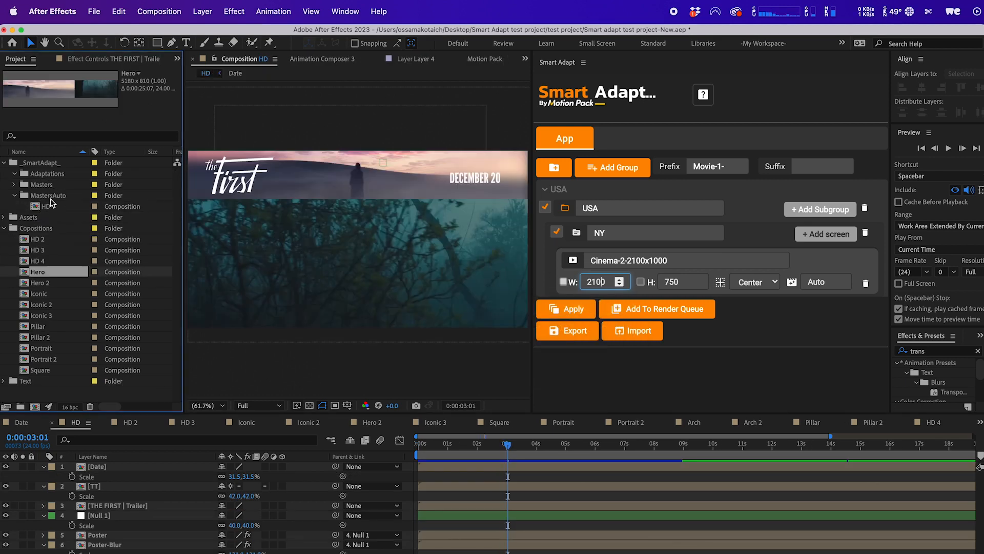
- Generate the 2100x750 adaptation with W as the reference dimension, and open it from the NY folder
{"action": "left_click", "coordinate": [573, 317]}
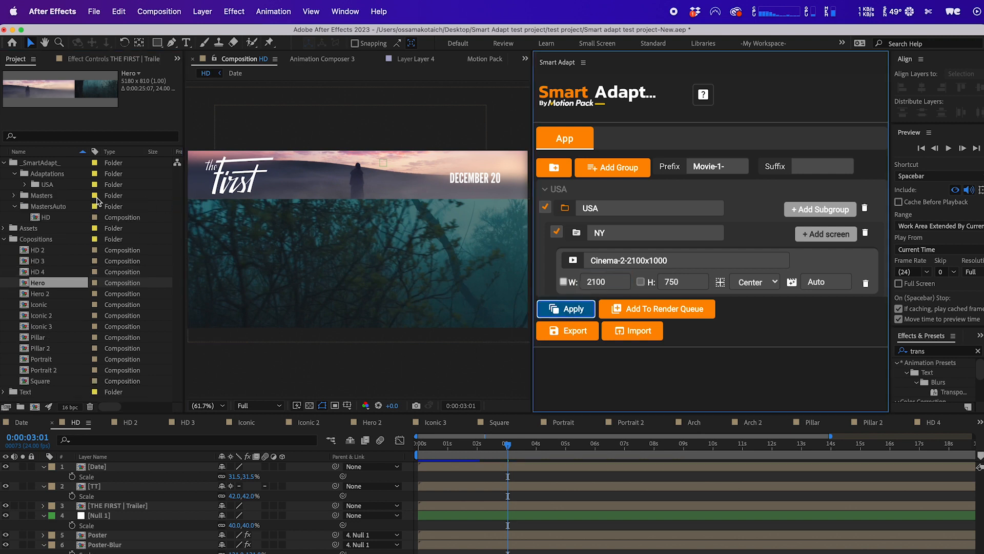
{"action": "left_click", "coordinate": [47, 189]}
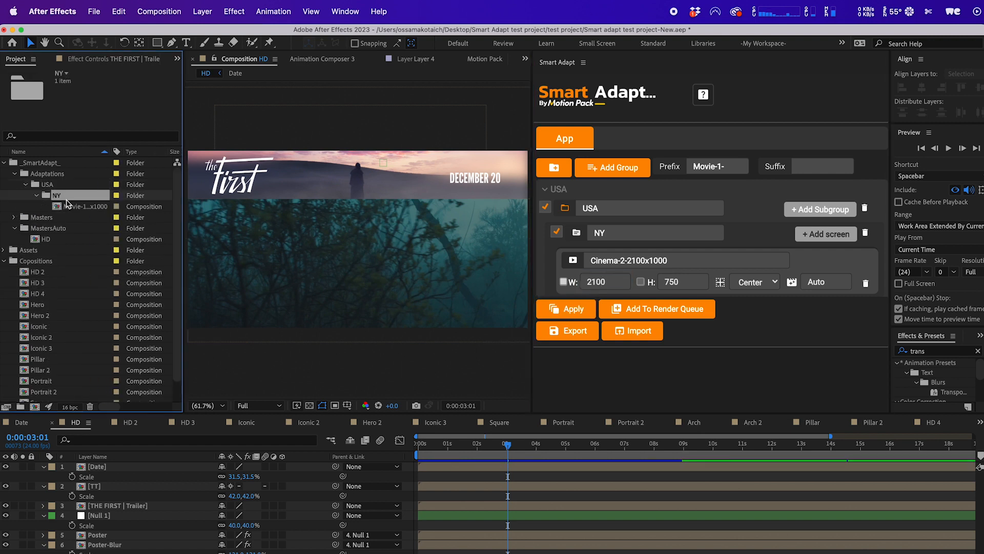
{"action": "scroll", "coordinate": [343, 255], "scroll_direction": "down", "scroll_amount": 1}
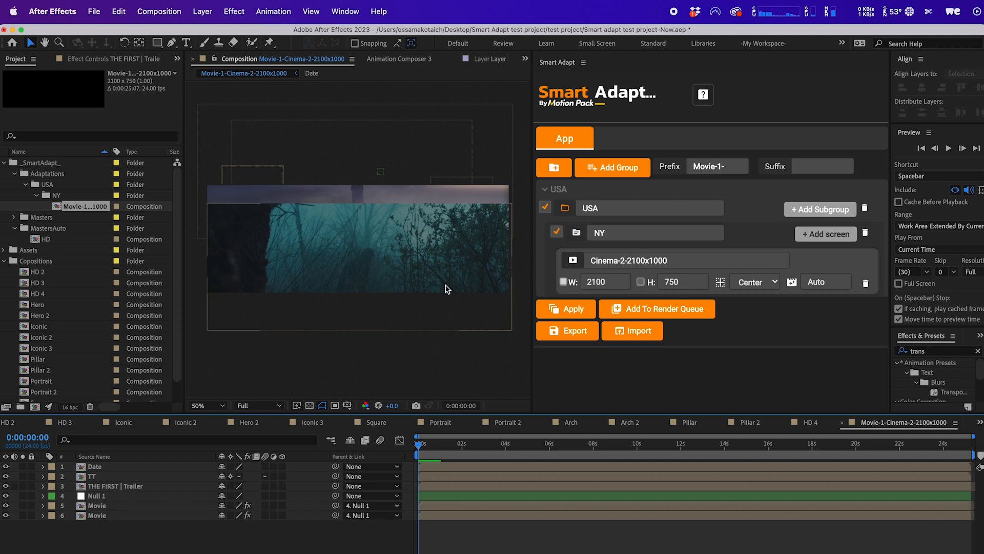
- Choose H as the screen's reference dimension, and replace the USA adaptations with a newly generated 2100x750 version, opening it for review
{"action": "left_click", "coordinate": [639, 282]}
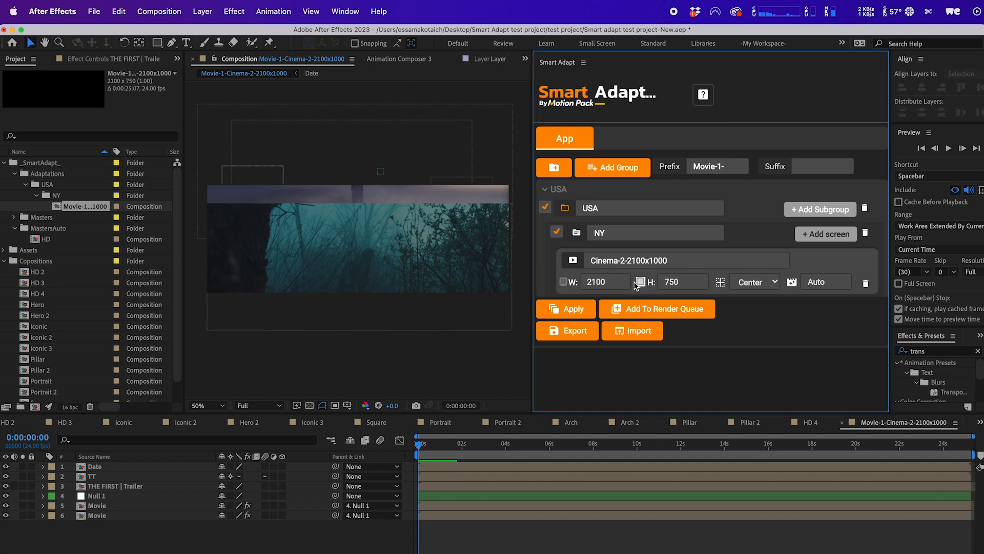
{"action": "left_click", "coordinate": [60, 185]}
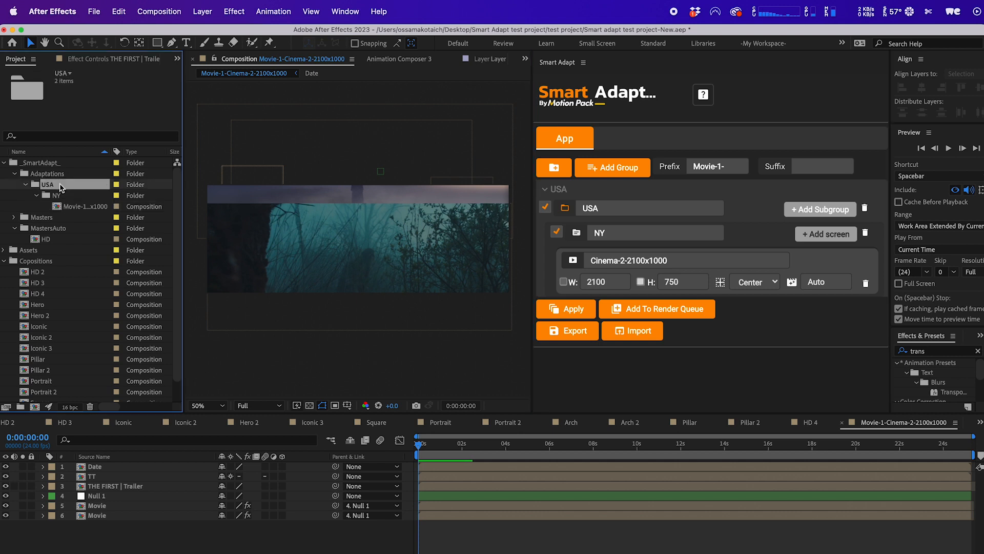
{"action": "key", "text": "Delete"}
{"action": "left_click", "coordinate": [566, 308]}
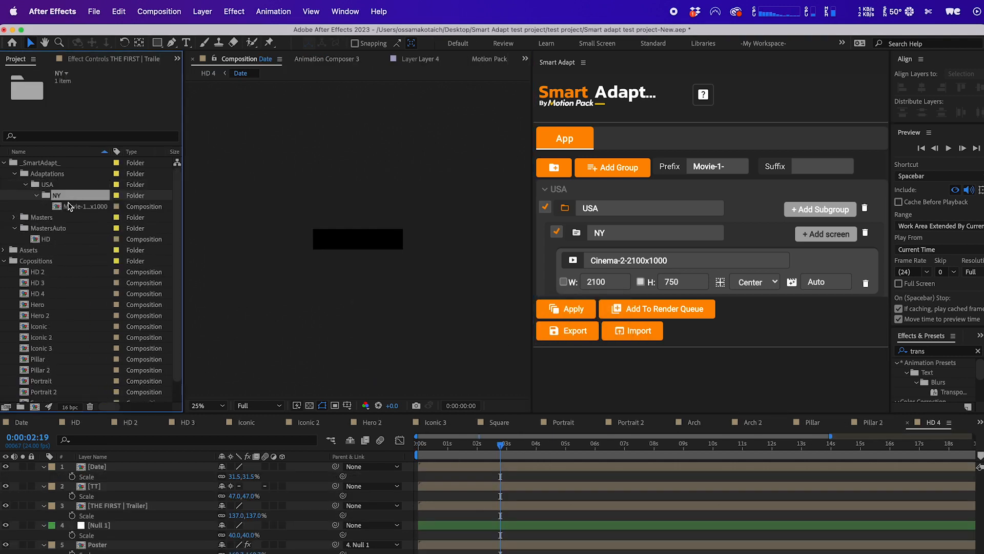
{"action": "scroll", "coordinate": [443, 275], "scroll_direction": "up", "scroll_amount": 2}
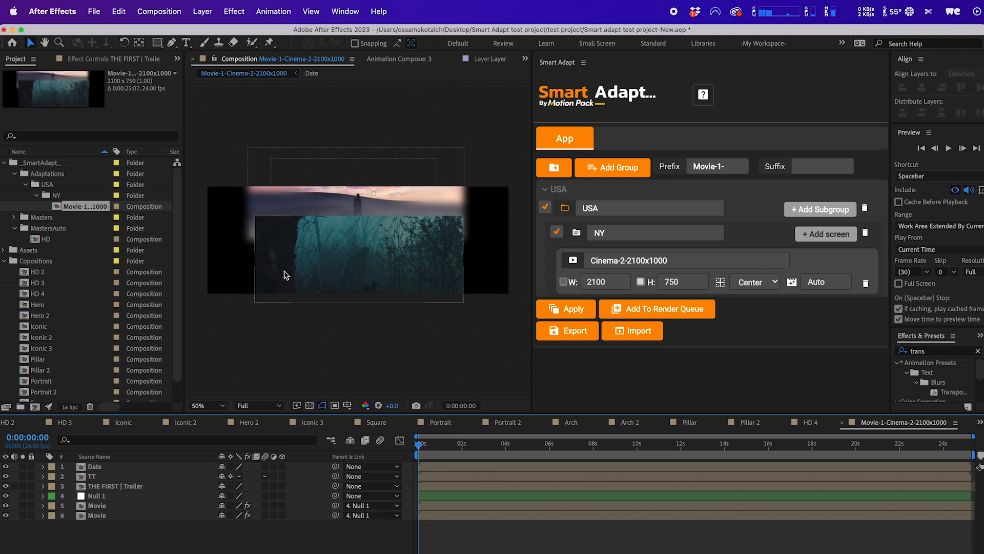
- Examine the Center, Left and Right anchor options of the Cinema-2-2100x1000 screen, keeping Center and H selected
{"action": "left_click", "coordinate": [761, 283]}
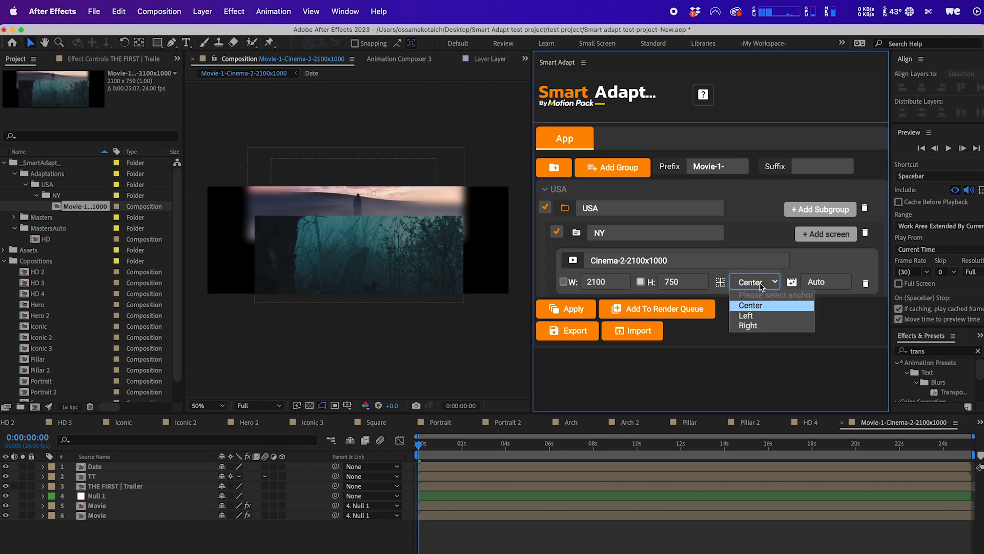
{"action": "left_click", "coordinate": [762, 286]}
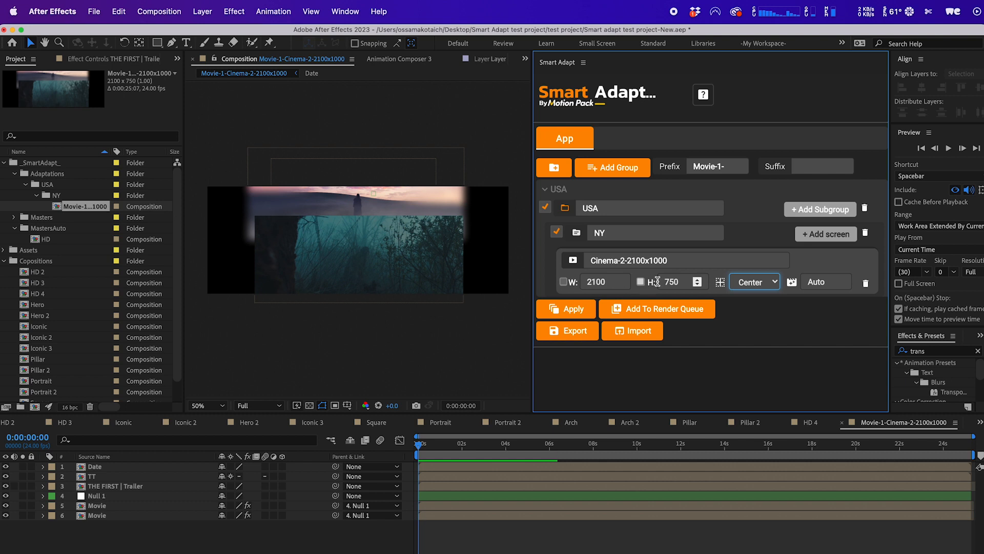
{"action": "left_click", "coordinate": [754, 285]}
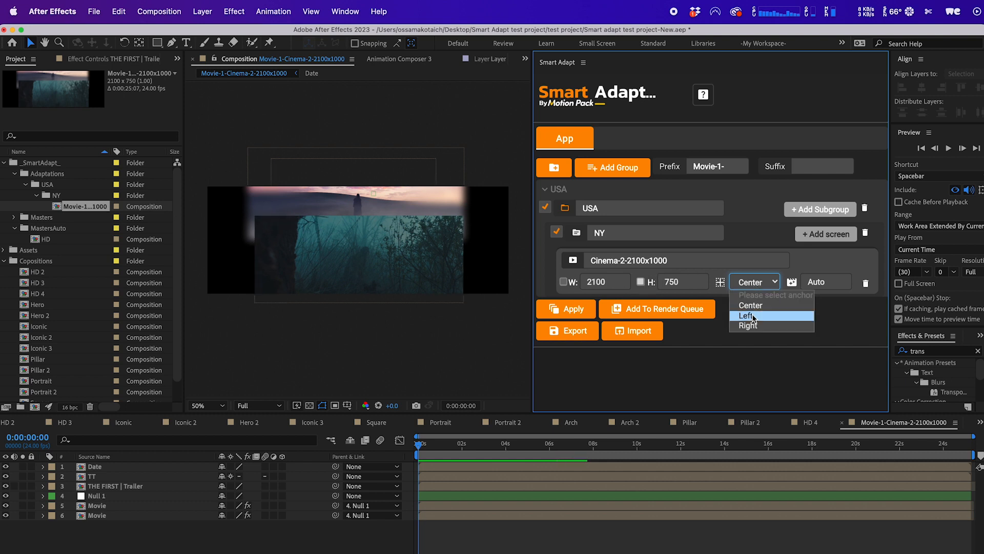
{"action": "left_click", "coordinate": [642, 283]}
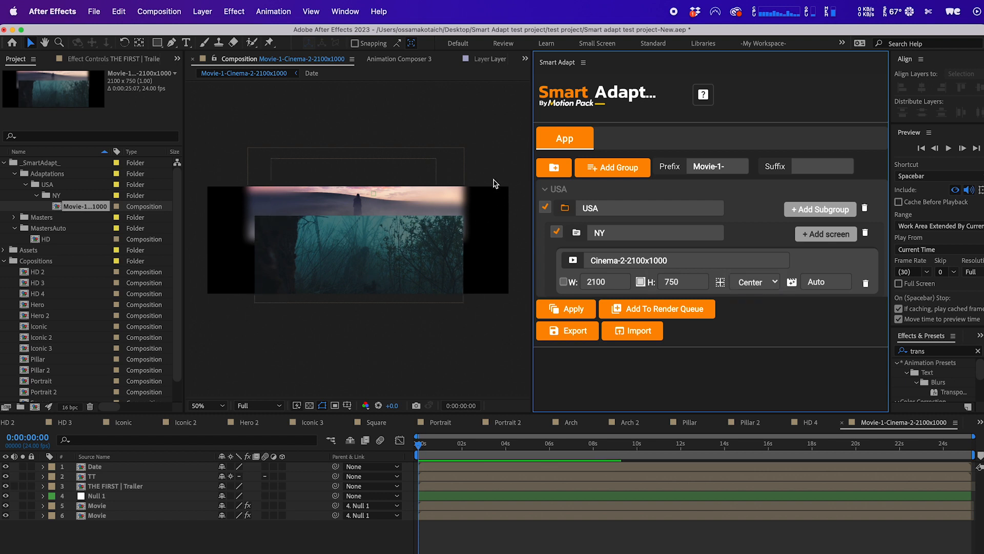
- Set the Cinema-2-2100x1000 screen's anchor to Right, and delete the USA folder from Adaptations
{"action": "left_click", "coordinate": [748, 284]}
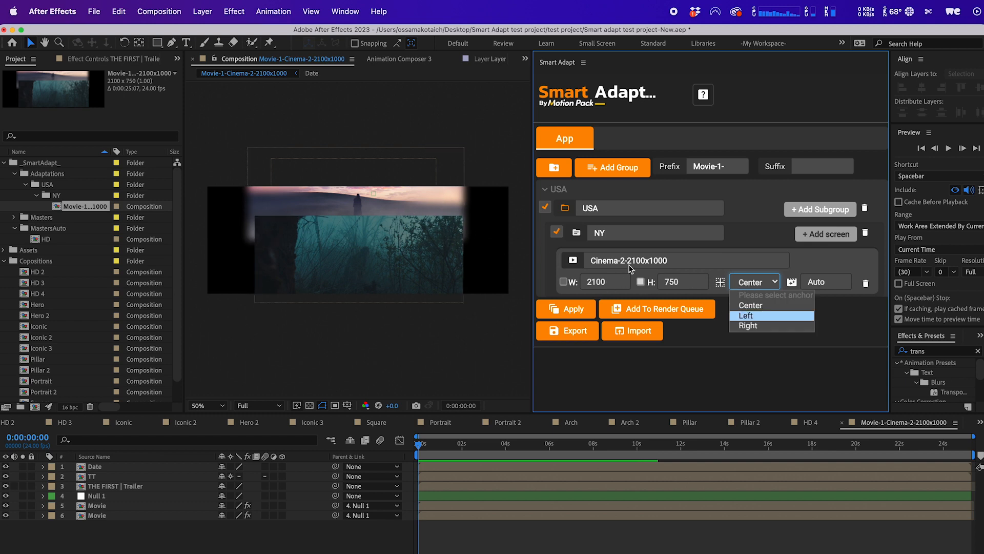
{"action": "left_click", "coordinate": [752, 327]}
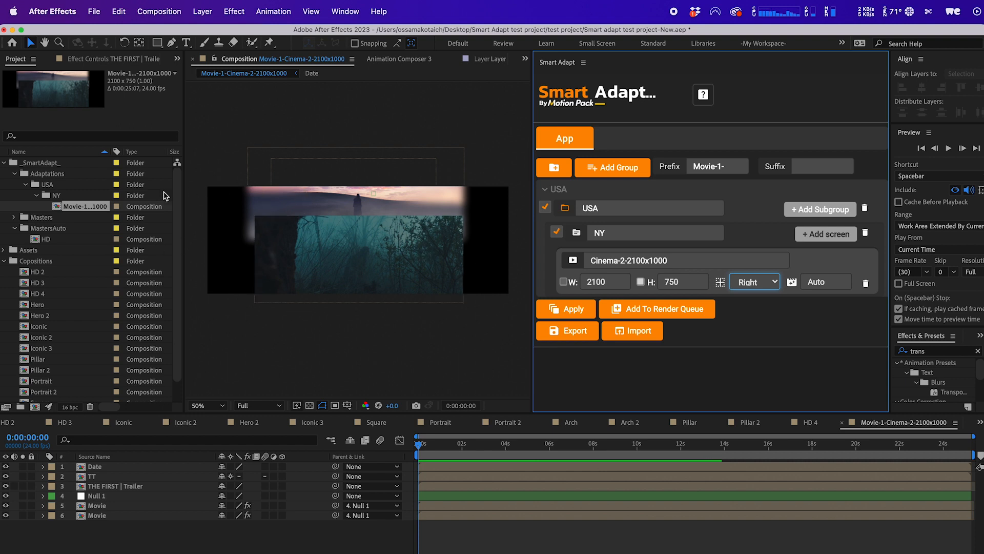
{"action": "left_click", "coordinate": [58, 185]}
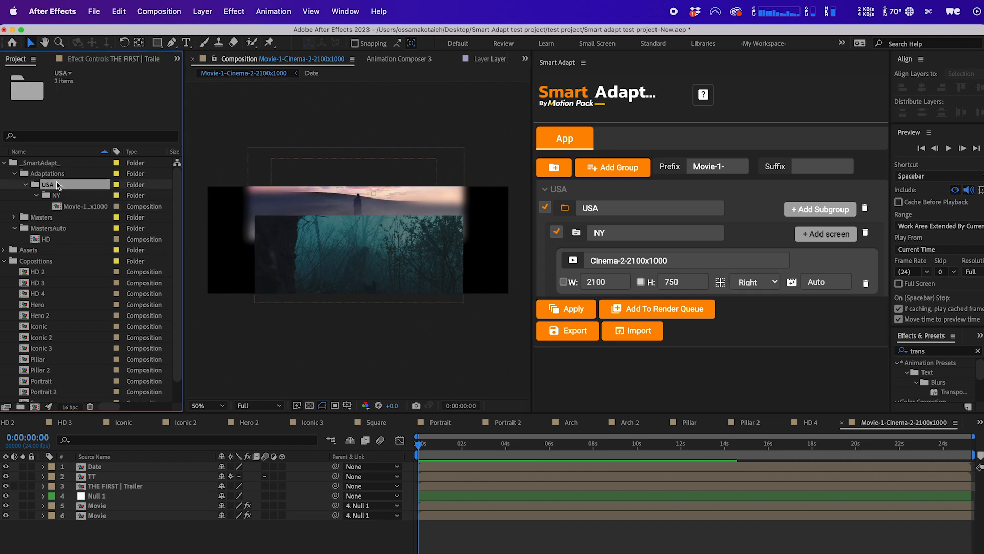
{"action": "key", "text": "Delete"}
{"action": "key", "text": "Return"}
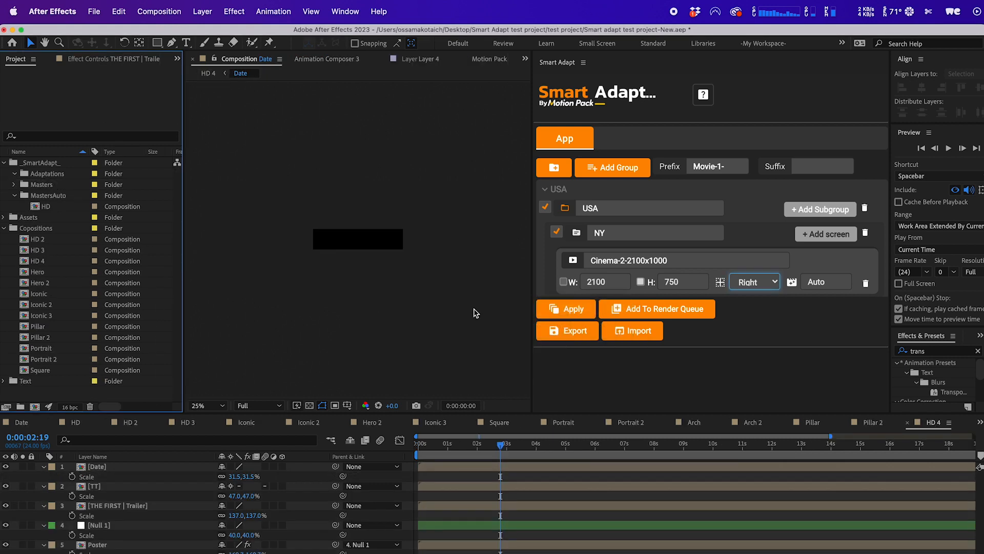
- Generate the right-anchored 2100x750 adaptation and open it from the NY folder for review
{"action": "left_click", "coordinate": [543, 310]}
{"action": "left_click", "coordinate": [35, 184]}
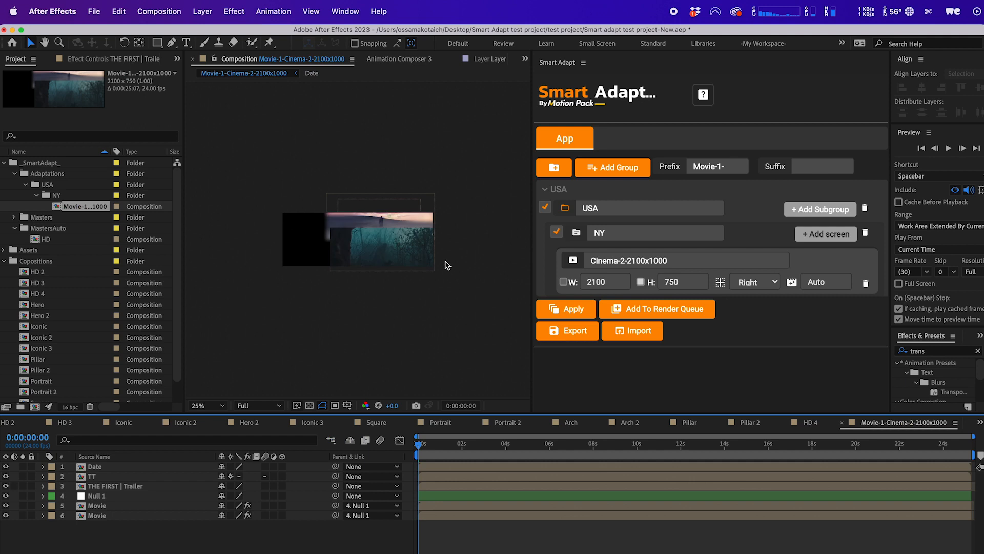
{"action": "scroll", "coordinate": [490, 244], "scroll_direction": "up", "scroll_amount": 2}
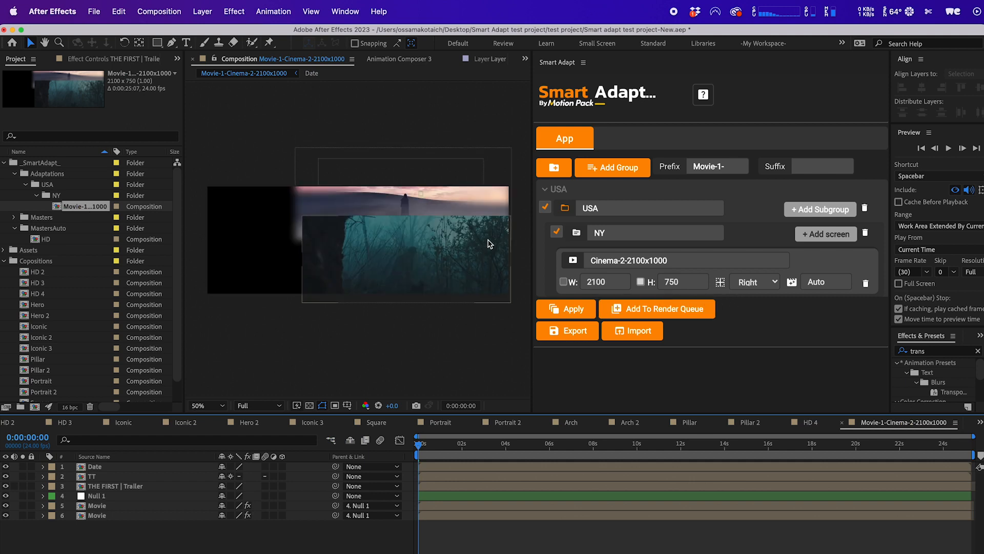
- Review the Center, Left and Right anchor options available with H as the reference dimension, keeping Right selected
{"action": "left_click", "coordinate": [774, 283]}
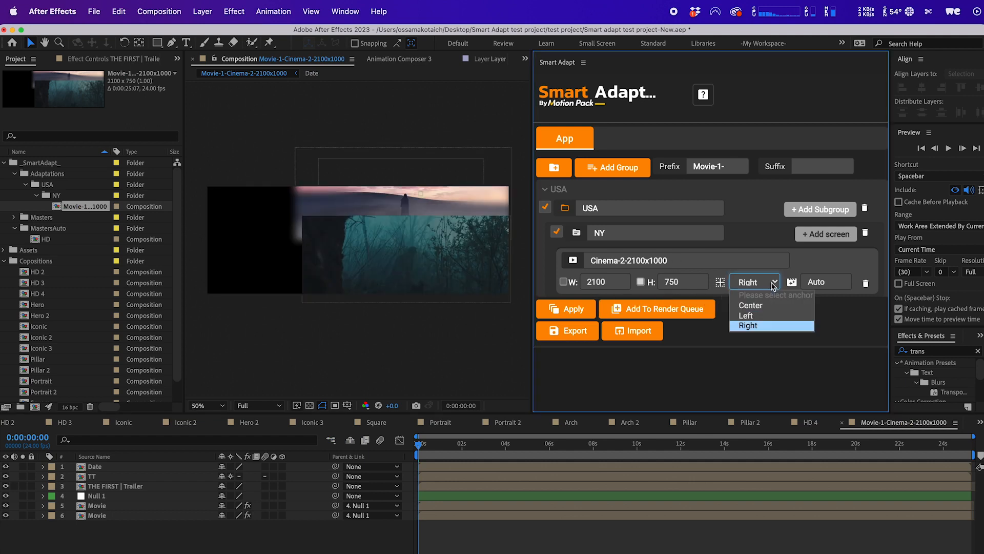
{"action": "left_click", "coordinate": [804, 263]}
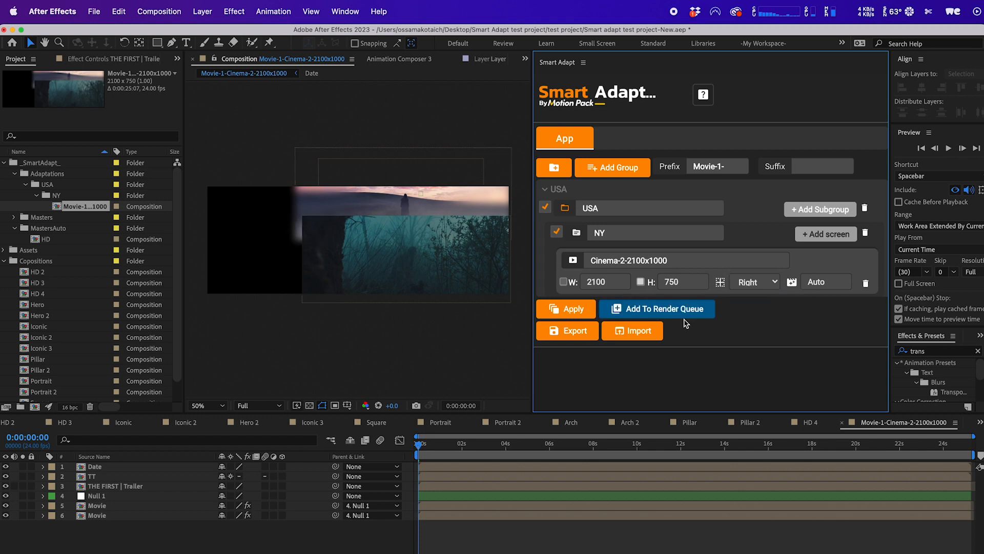
{"action": "left_click", "coordinate": [769, 285]}
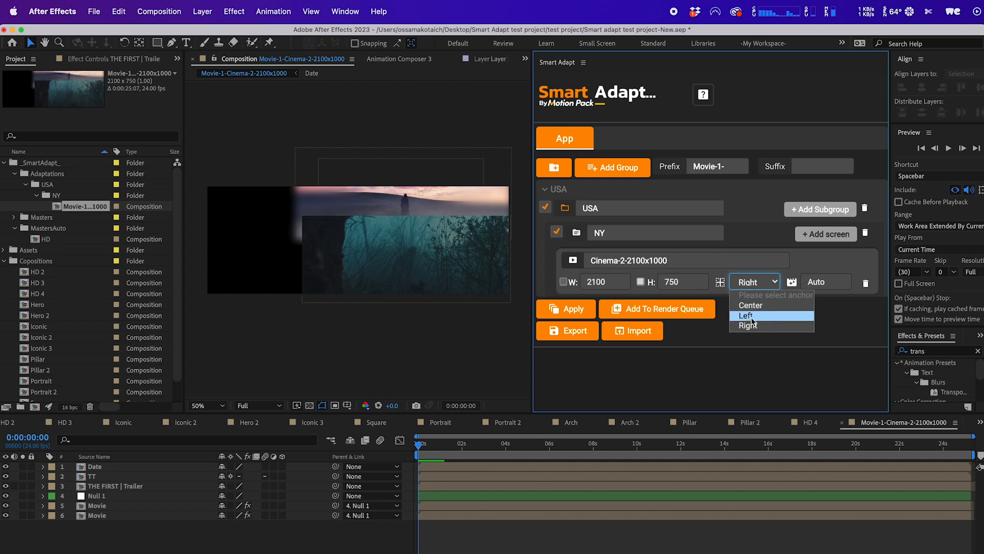
{"action": "left_click", "coordinate": [562, 283]}
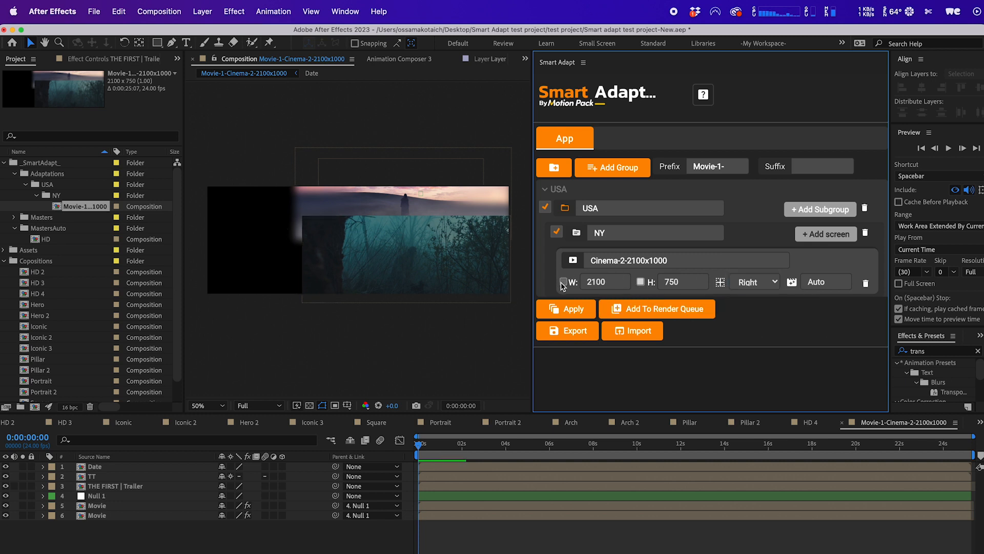
- Choose W as the screen's reference dimension, try the Bottom anchor, and settle on Top
{"action": "left_click", "coordinate": [564, 283]}
{"action": "left_click", "coordinate": [754, 283]}
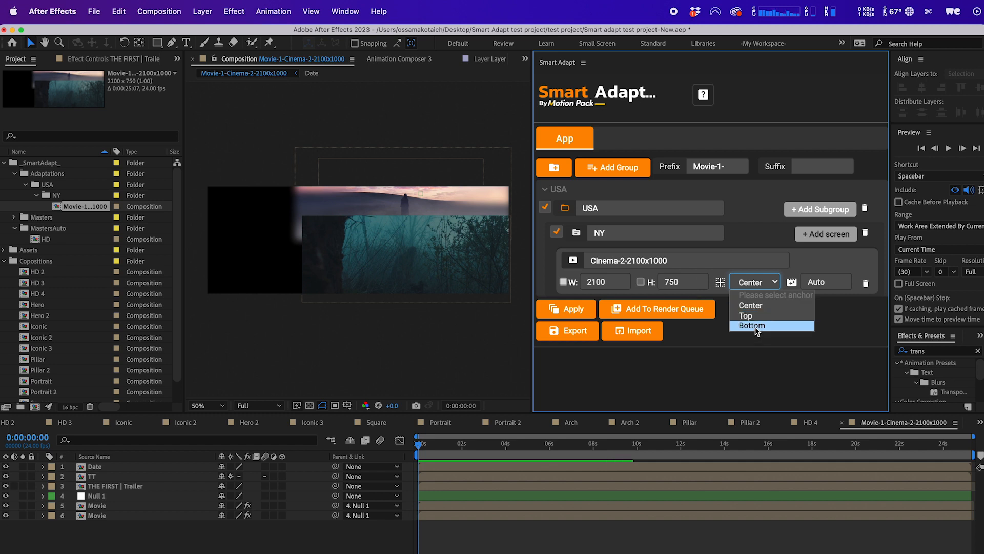
{"action": "left_click", "coordinate": [757, 331]}
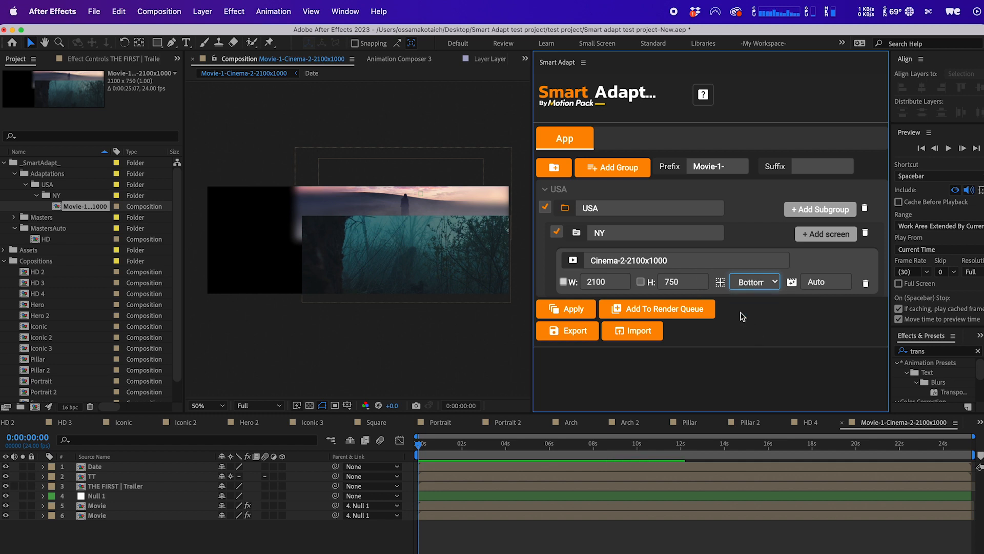
{"action": "left_click", "coordinate": [756, 286]}
{"action": "left_click", "coordinate": [750, 316]}
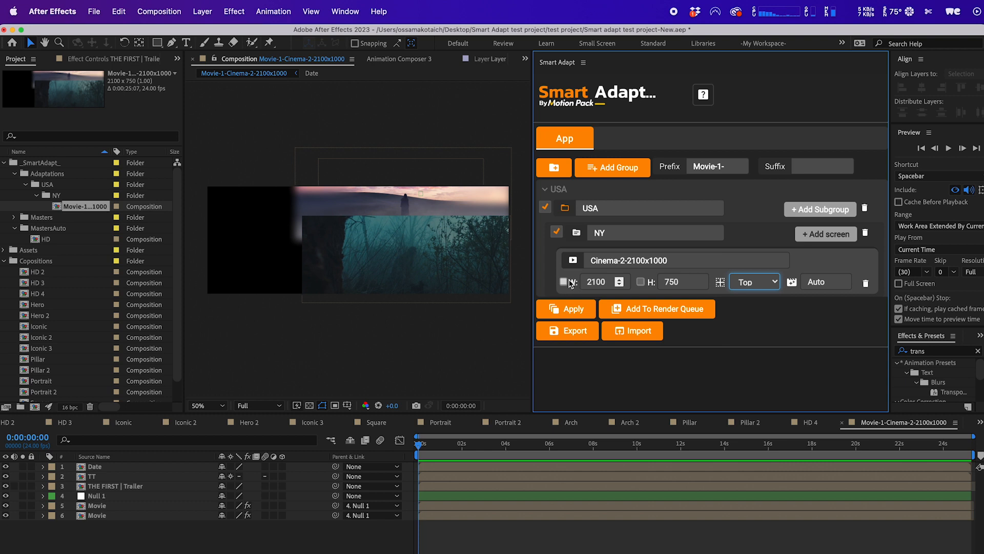
- Replace the USA adaptations with a newly generated top-anchored 2100x750 version, and open it from the NY folder
{"action": "left_click", "coordinate": [66, 188]}
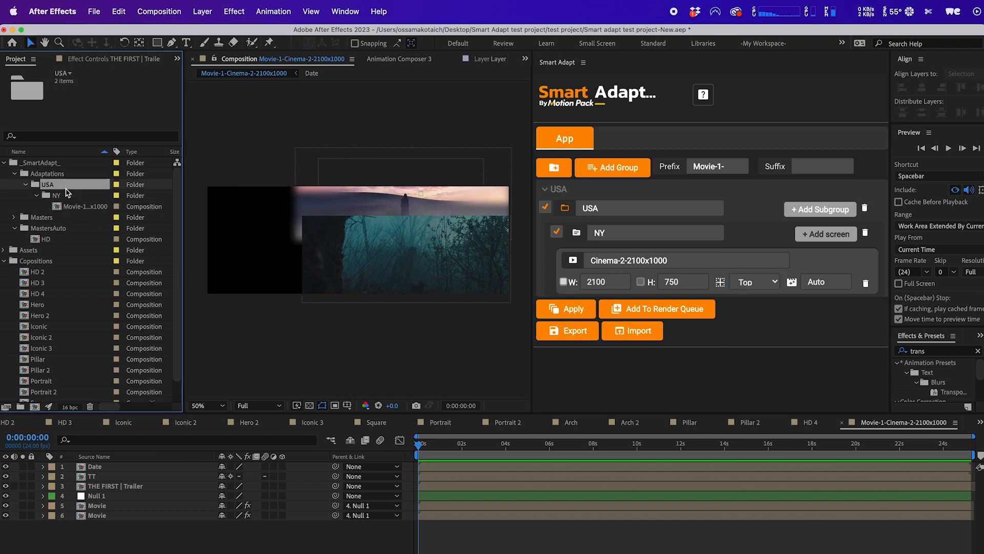
{"action": "key", "text": "Delete"}
{"action": "key", "text": "Return"}
{"action": "left_click", "coordinate": [572, 309]}
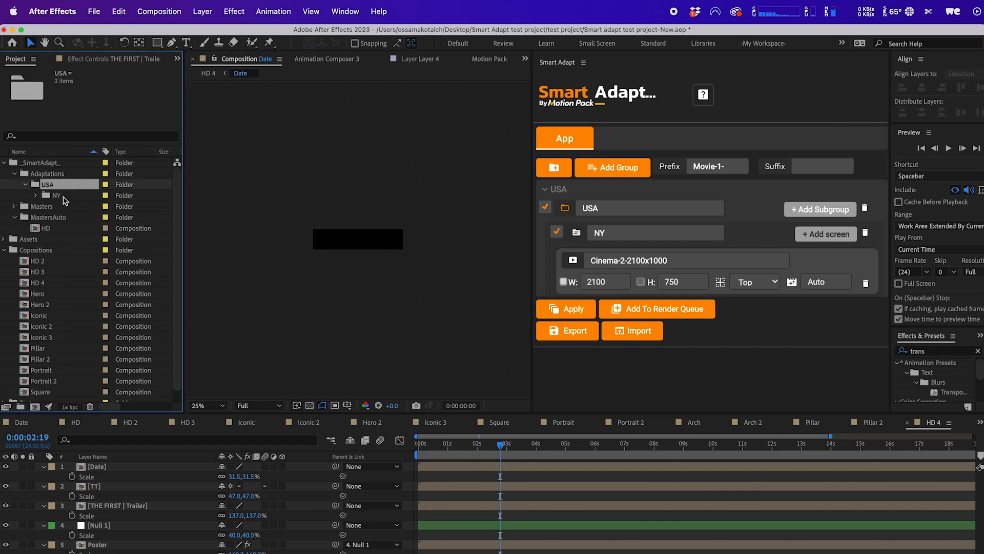
{"action": "double_click", "coordinate": [69, 206]}
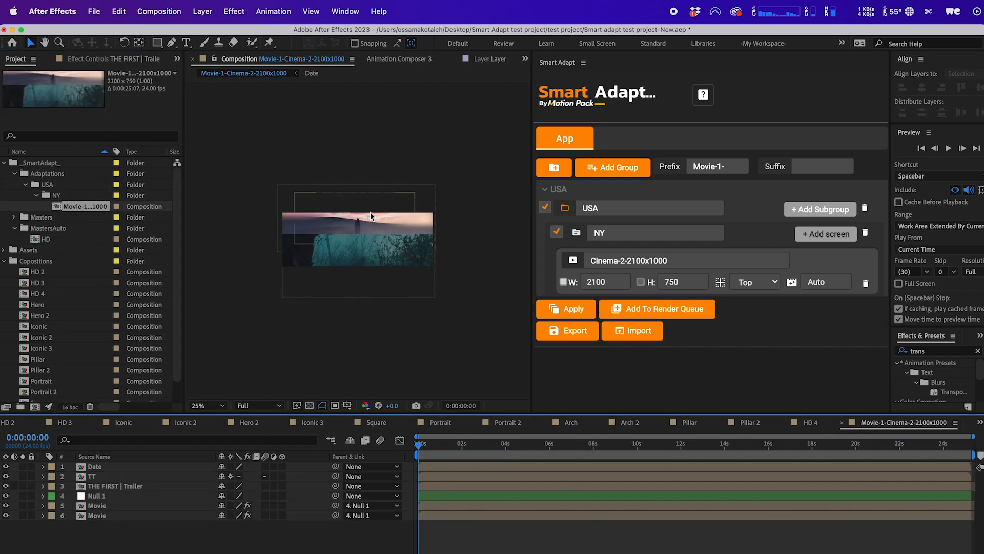
- Preview the top-anchored adaptation, inspect its trailer layer's bounds, and review the anchor options while keeping Top
{"action": "key", "text": "space"}
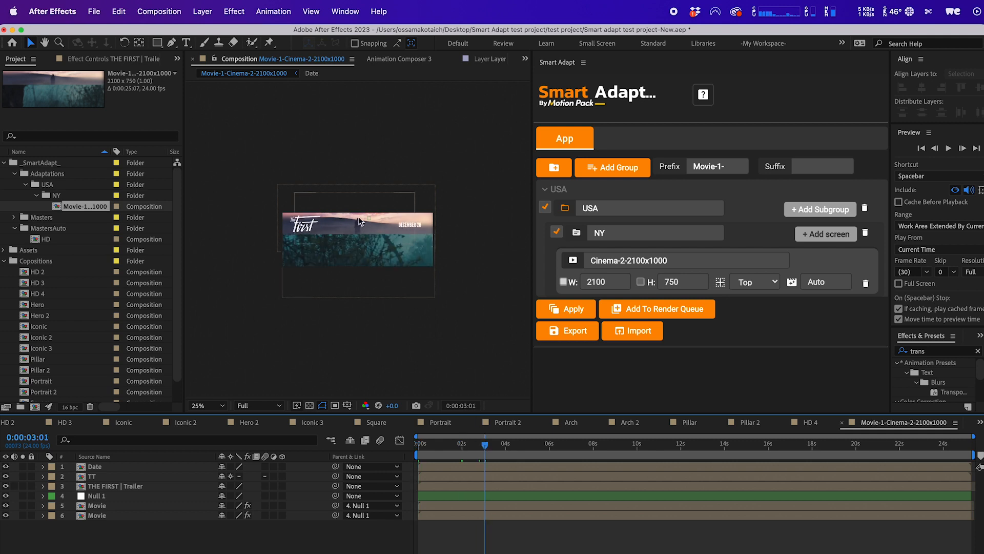
{"action": "left_click", "coordinate": [362, 266]}
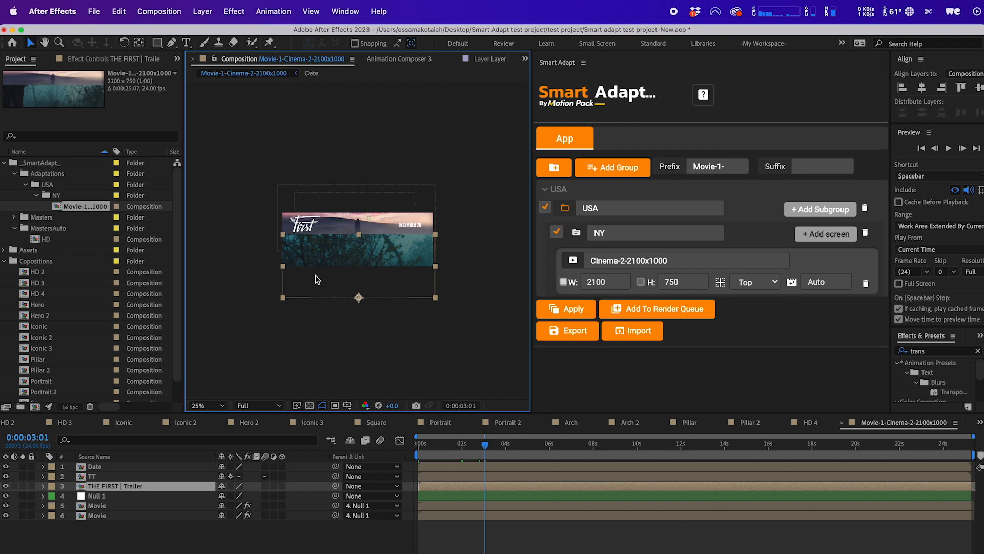
{"action": "left_click", "coordinate": [752, 283]}
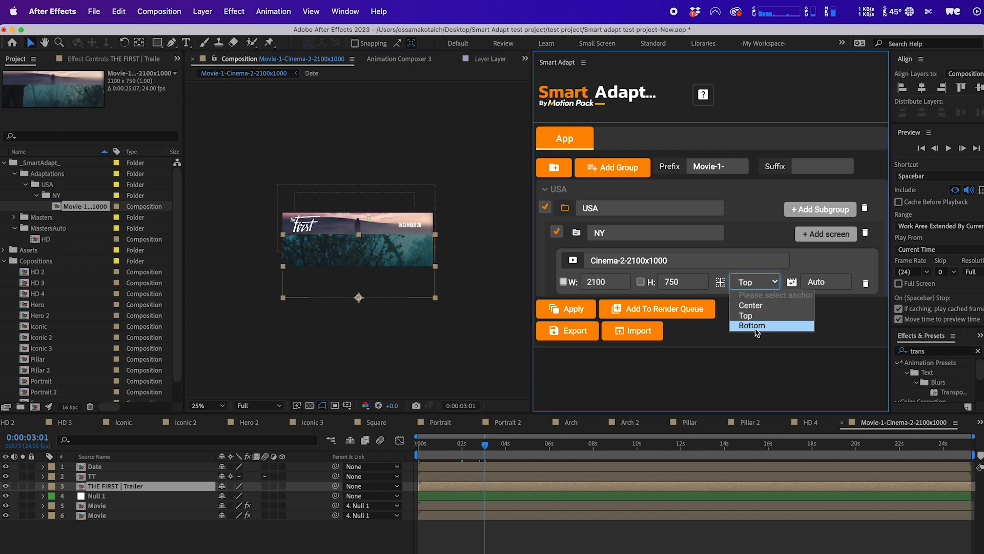
{"action": "left_click", "coordinate": [761, 285]}
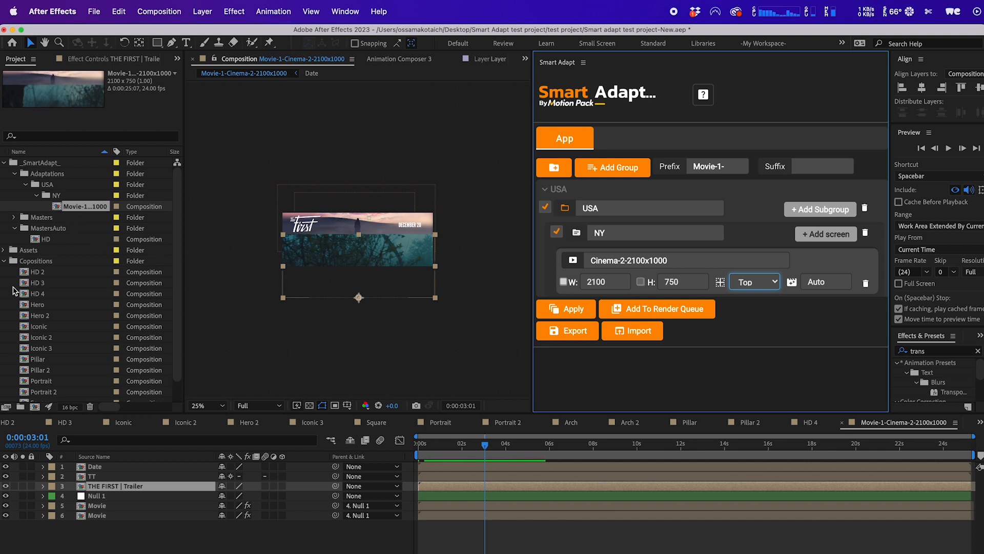
- Swap HD for the Hero composition in the MastersAuto folder, moving HD into Copositions, and open Hero
{"action": "left_click_drag", "start_coordinate": [41, 305], "coordinate": [39, 274]}
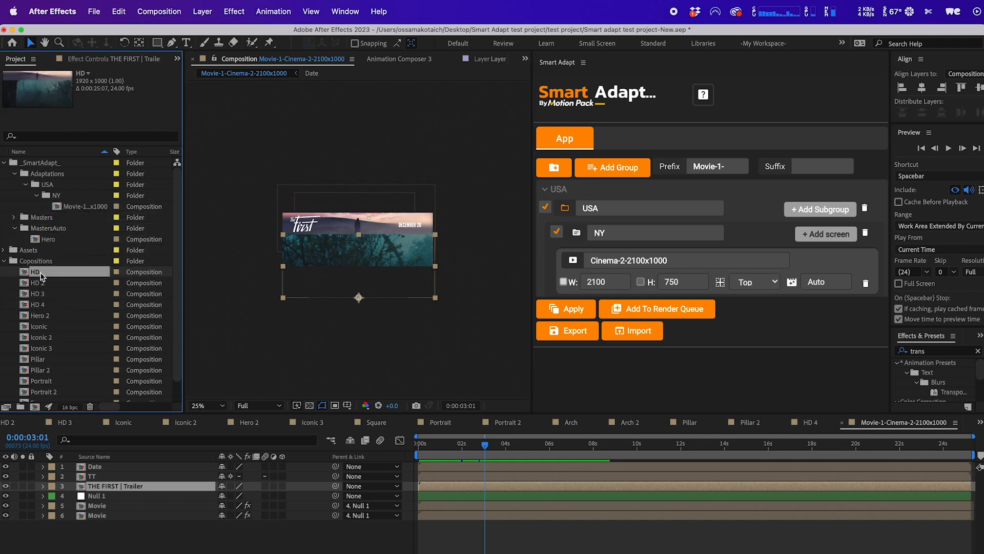
{"action": "double_click", "coordinate": [43, 240]}
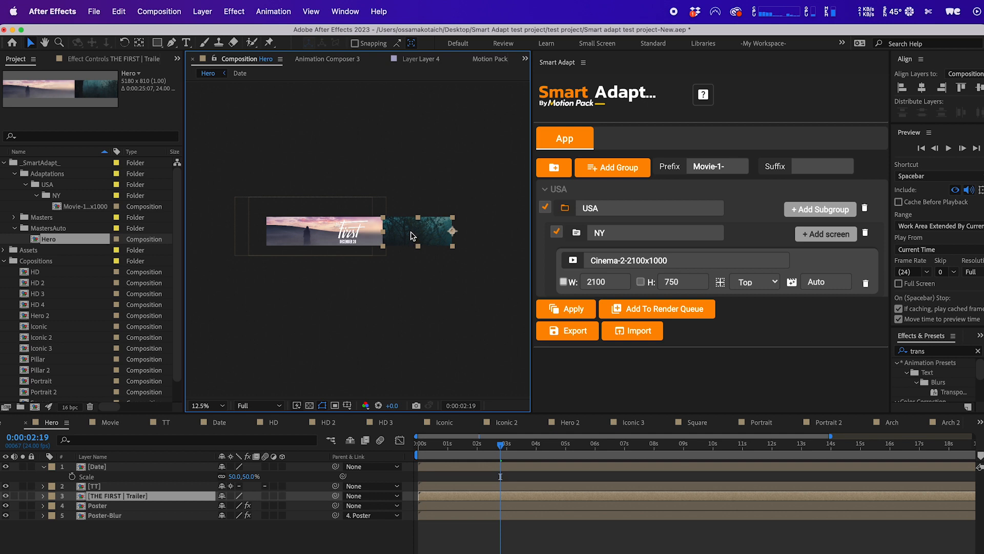
- Set the Cinema-2-2100x1000 screen's size to W 5600 and H 800
{"action": "left_click", "coordinate": [593, 282]}
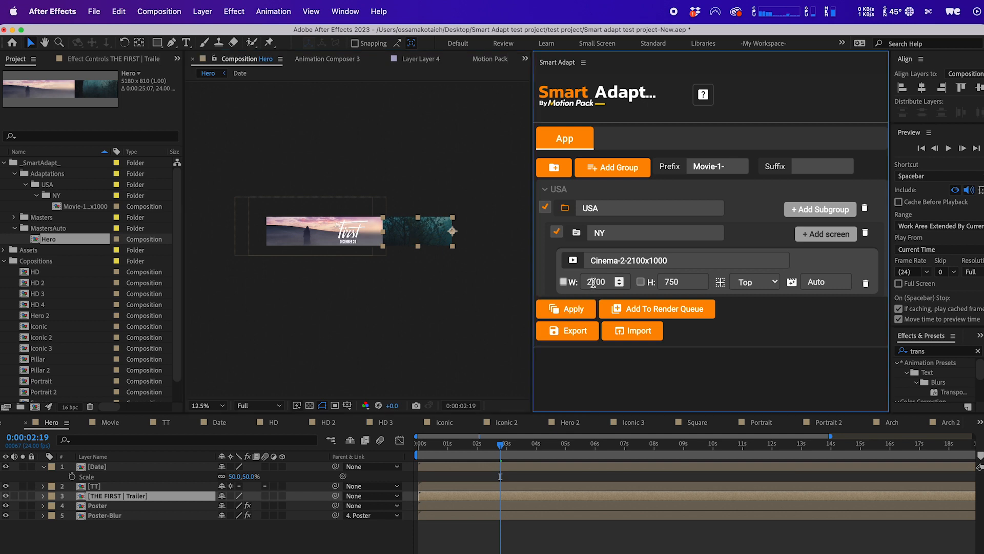
{"action": "type", "text": "5600"}
{"action": "left_click", "coordinate": [667, 283]}
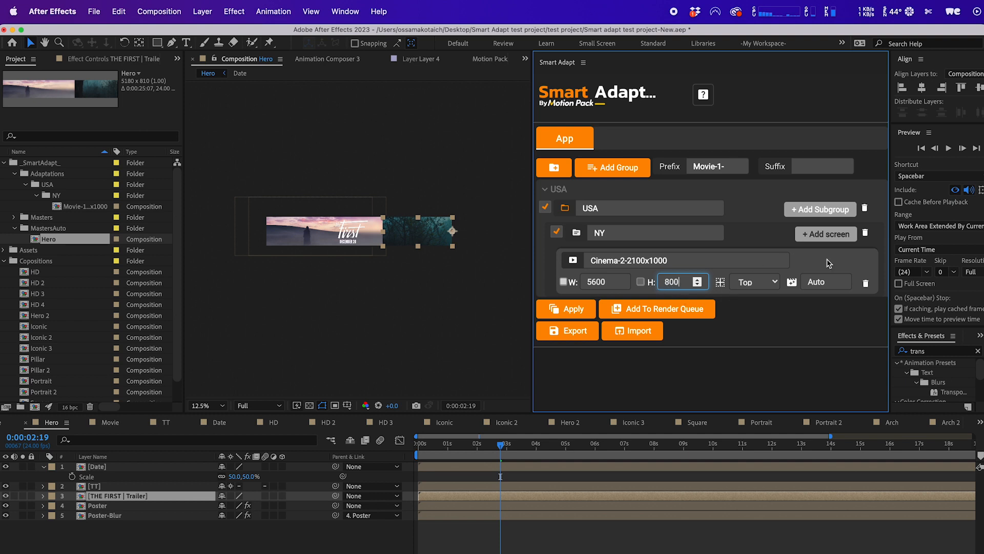
- Check the Hero master's width and height in its composition settings, leaving them as they are
{"action": "left_click", "coordinate": [78, 243]}
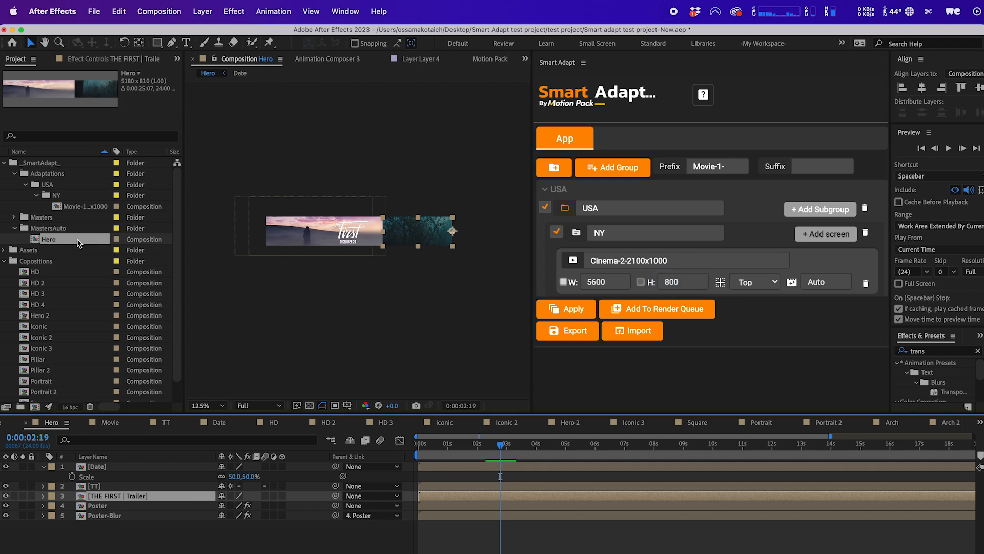
{"action": "key", "text": "super+k"}
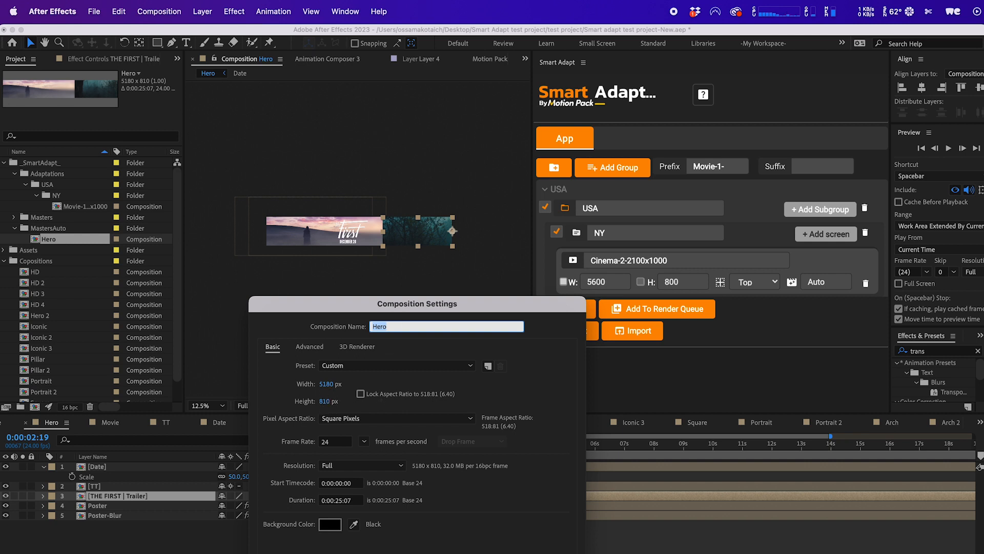
{"action": "key", "text": "Escape"}
- Set the Cinema-2-2100x1000 screen's size to W 6000 and H 820
{"action": "left_click", "coordinate": [602, 277]}
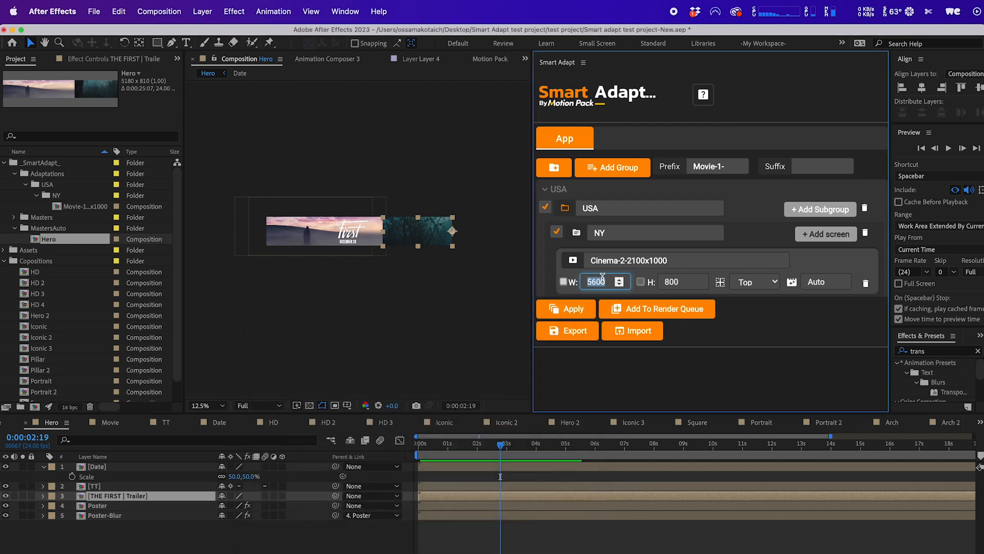
{"action": "type", "text": "6000"}
{"action": "left_click", "coordinate": [669, 279]}
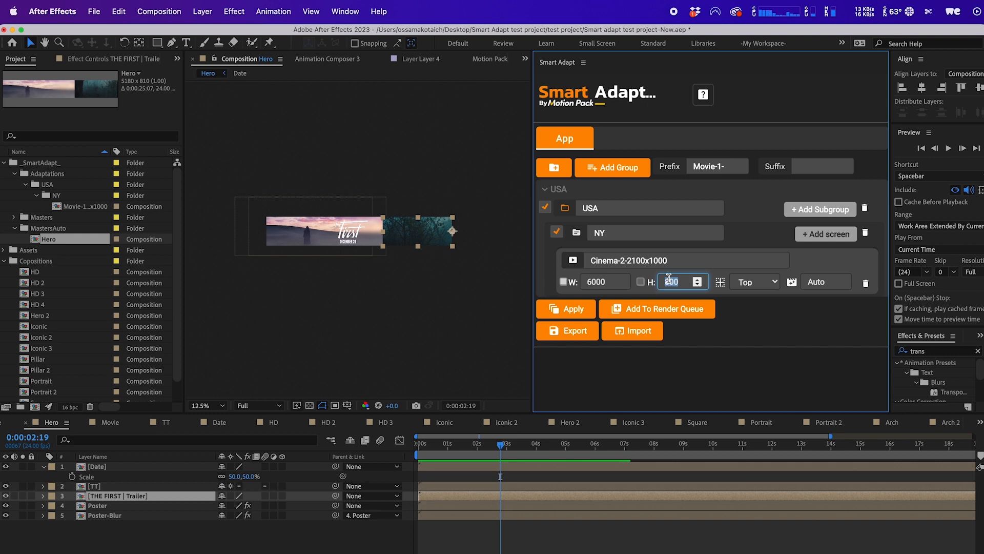
{"action": "type", "text": "820"}
{"action": "left_click", "coordinate": [607, 282]}
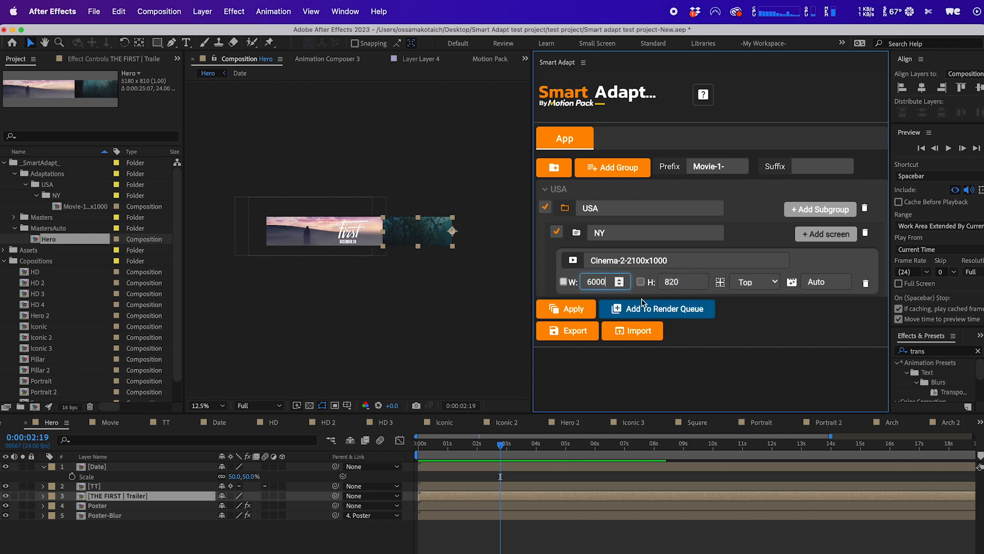
- Choose H as the screen's reference dimension and set its anchor to Right
{"action": "left_click", "coordinate": [771, 284]}
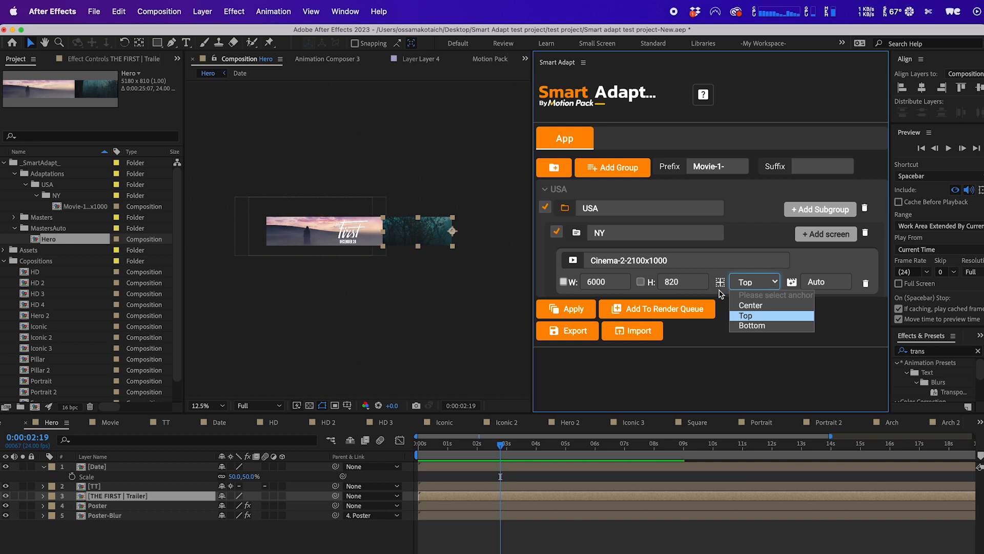
{"action": "left_click", "coordinate": [751, 305]}
{"action": "left_click", "coordinate": [742, 284]}
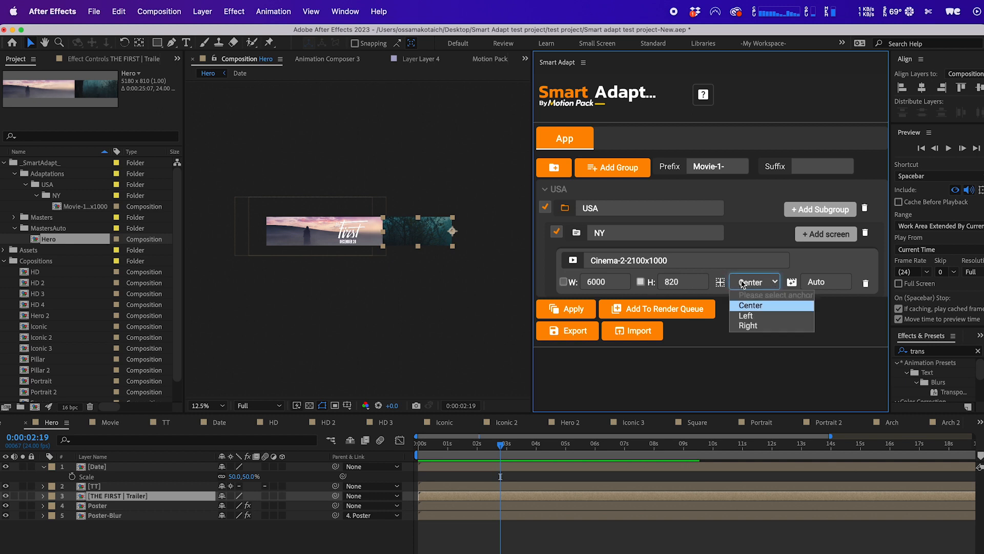
{"action": "left_click", "coordinate": [776, 325]}
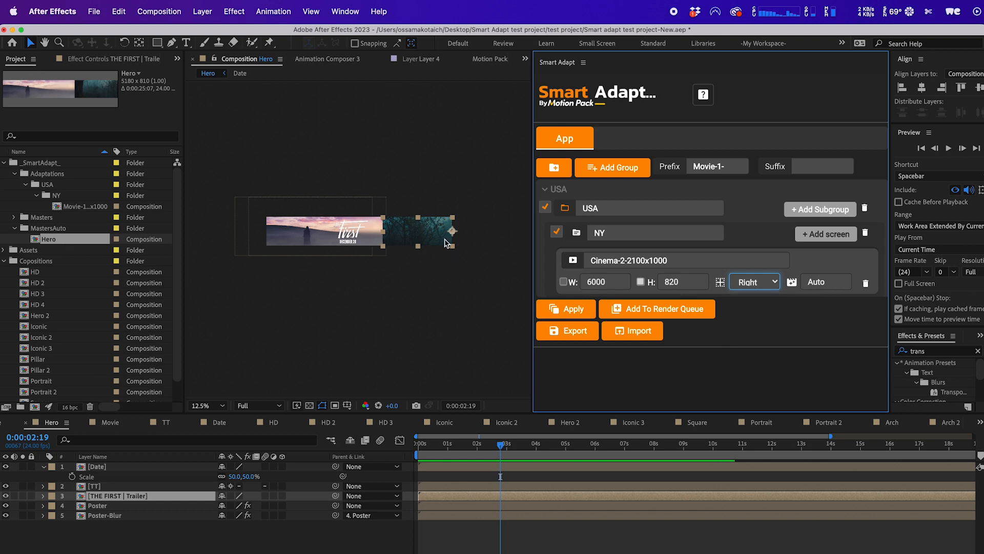
- Generate the 6000x820 adaptation, and open it from the second NY folder to inspect its trailer and Movie layers
{"action": "left_click", "coordinate": [567, 310]}
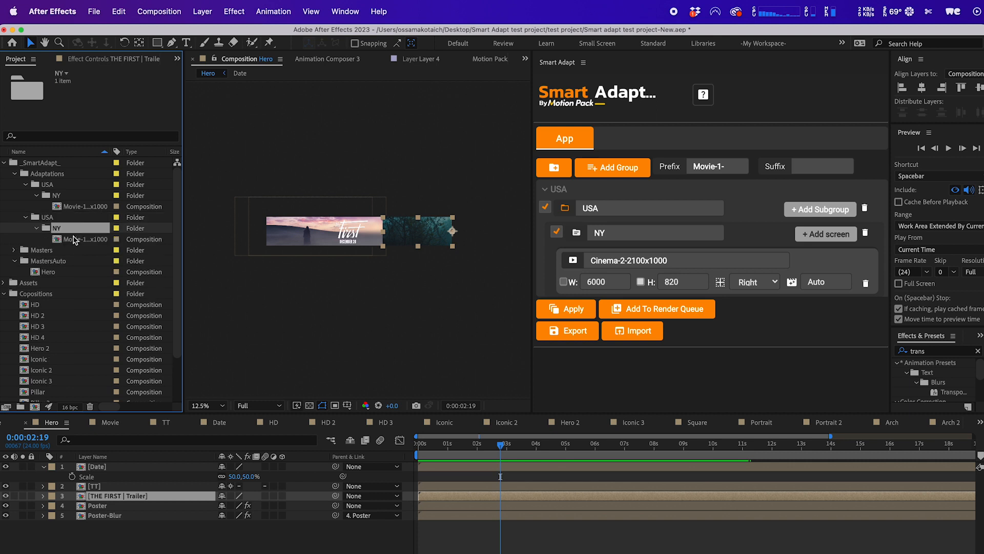
{"action": "double_click", "coordinate": [76, 239]}
{"action": "left_click", "coordinate": [442, 241]}
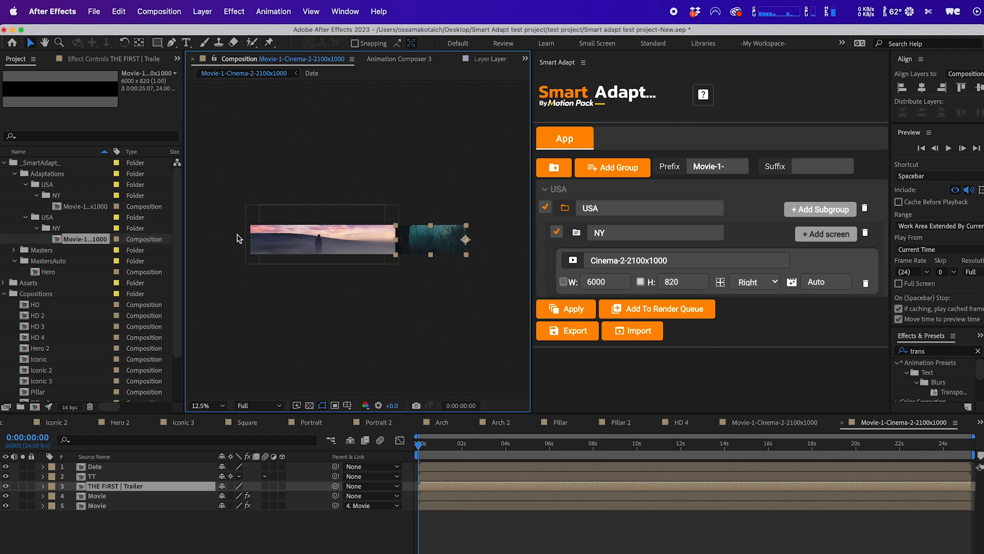
{"action": "left_click", "coordinate": [260, 223]}
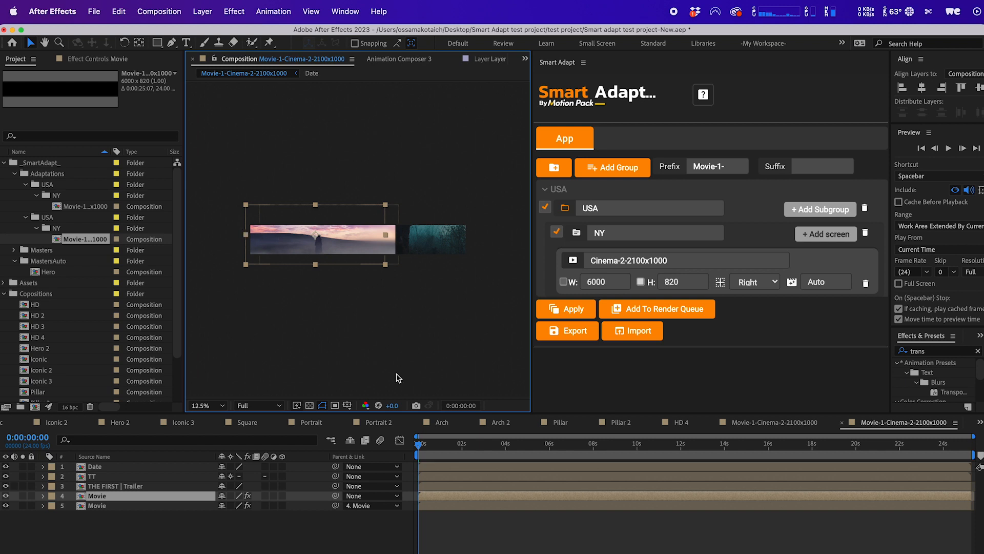
- Inspect the 6000x820 adaptation's trailer and Movie layers at about 0:00:02:17 against the screen's width and master settings
{"action": "left_click", "coordinate": [451, 444]}
{"action": "left_click_drag", "start_coordinate": [451, 443], "coordinate": [477, 444]}
{"action": "left_click", "coordinate": [462, 243]}
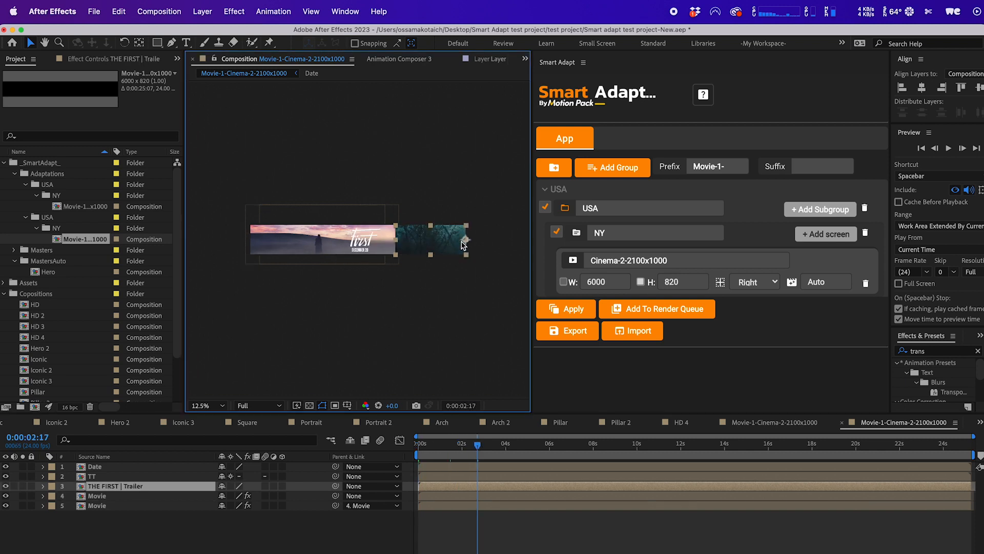
{"action": "left_click", "coordinate": [329, 238]}
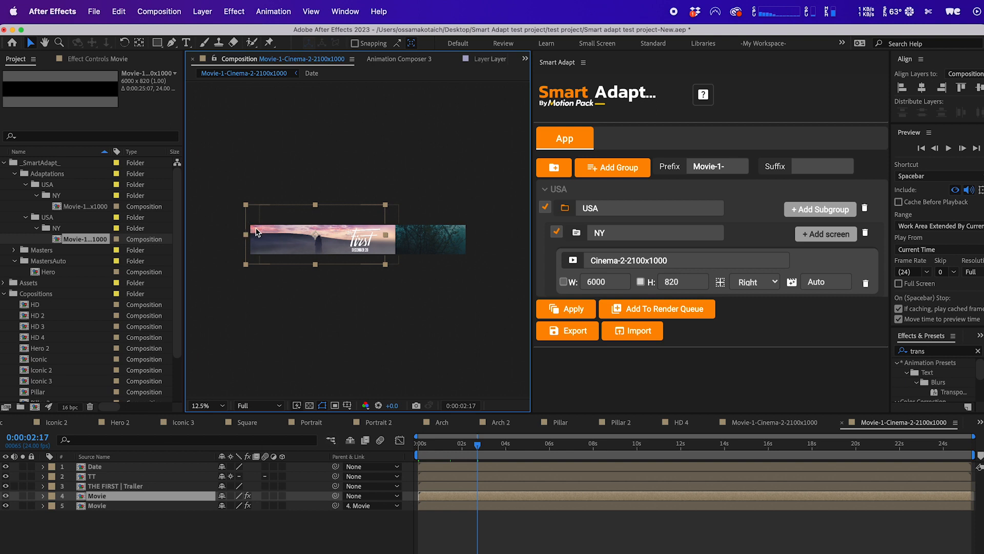
{"action": "double_click", "coordinate": [602, 282]}
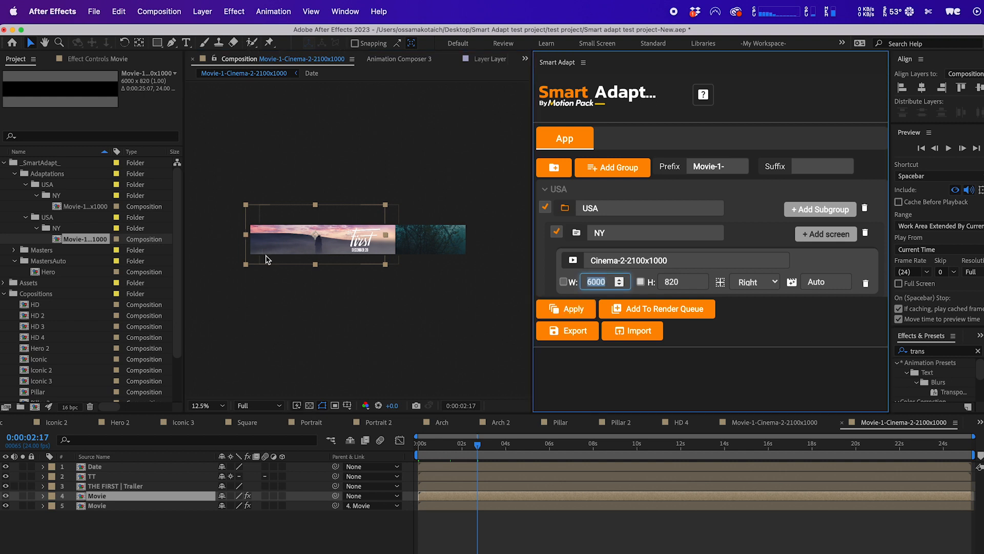
{"action": "left_click", "coordinate": [311, 319]}
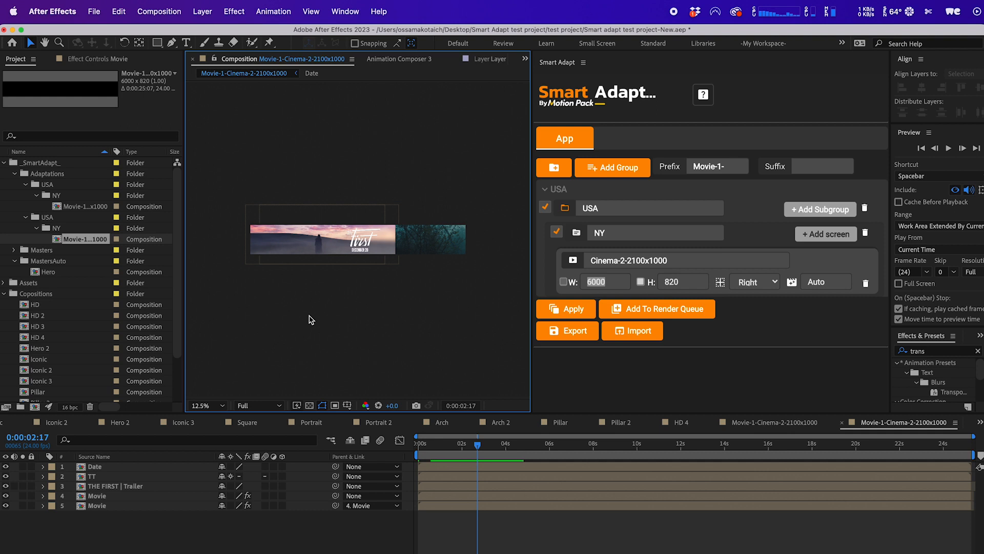
{"action": "left_click", "coordinate": [295, 249]}
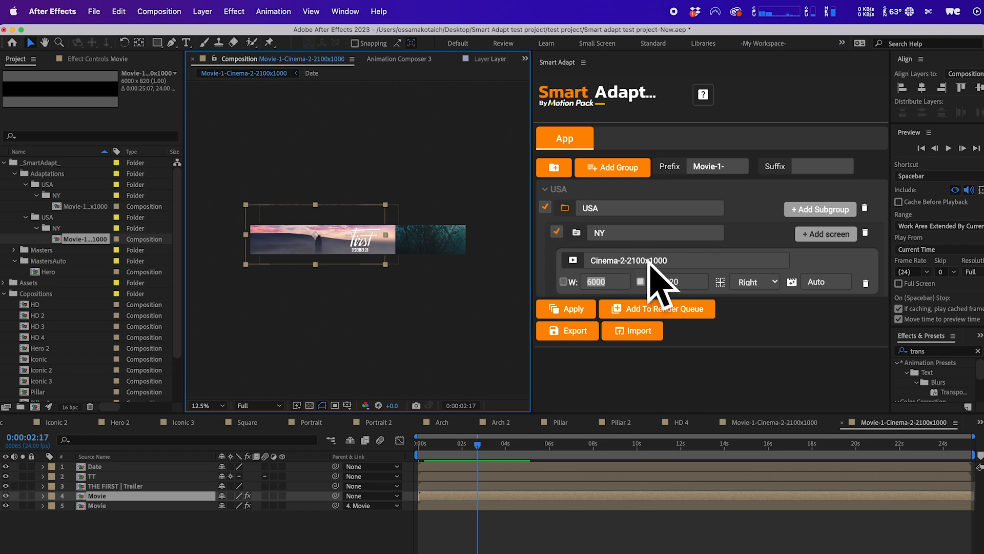
{"action": "left_click", "coordinate": [300, 279]}
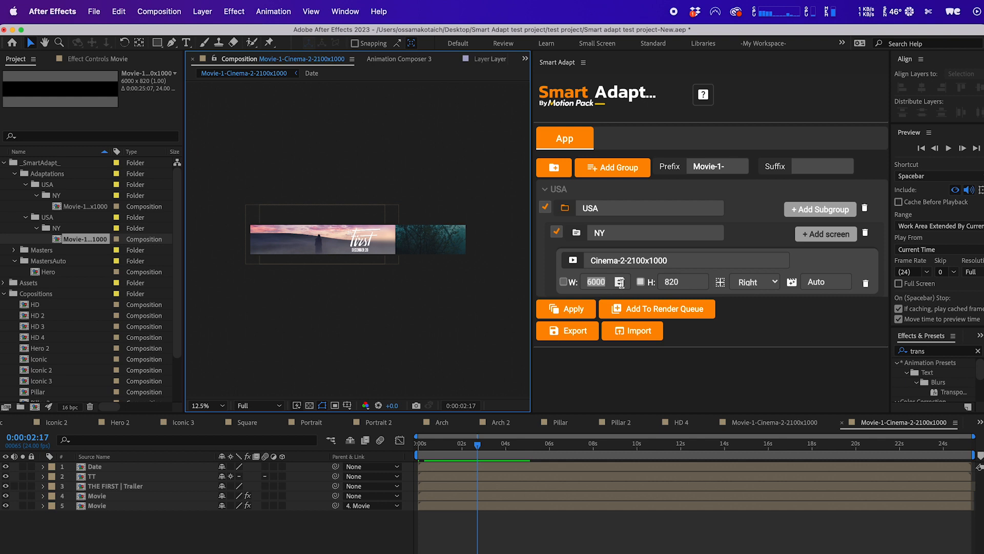
{"action": "left_click", "coordinate": [823, 279]}
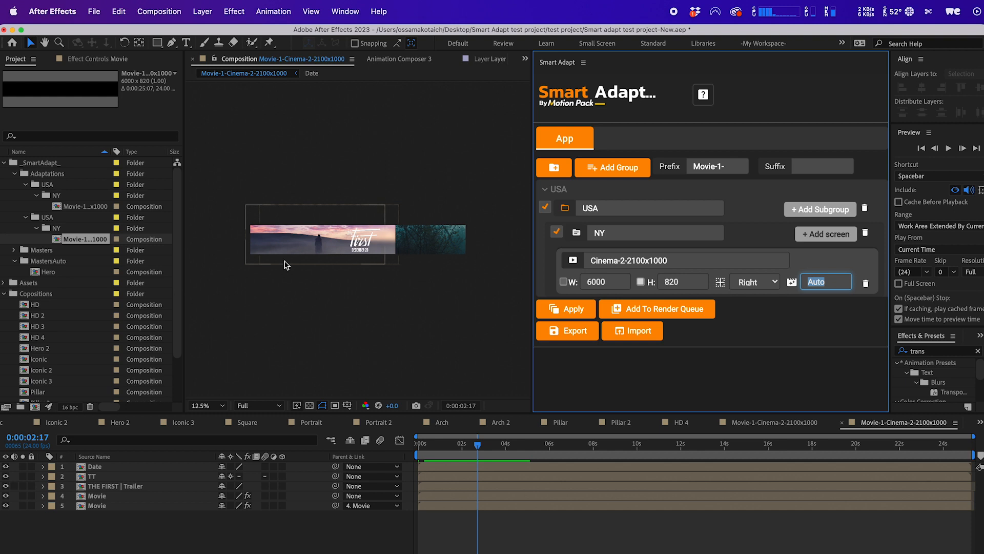
- Delete the second USA folder and its contents from the Adaptations folder
{"action": "left_click", "coordinate": [49, 218]}
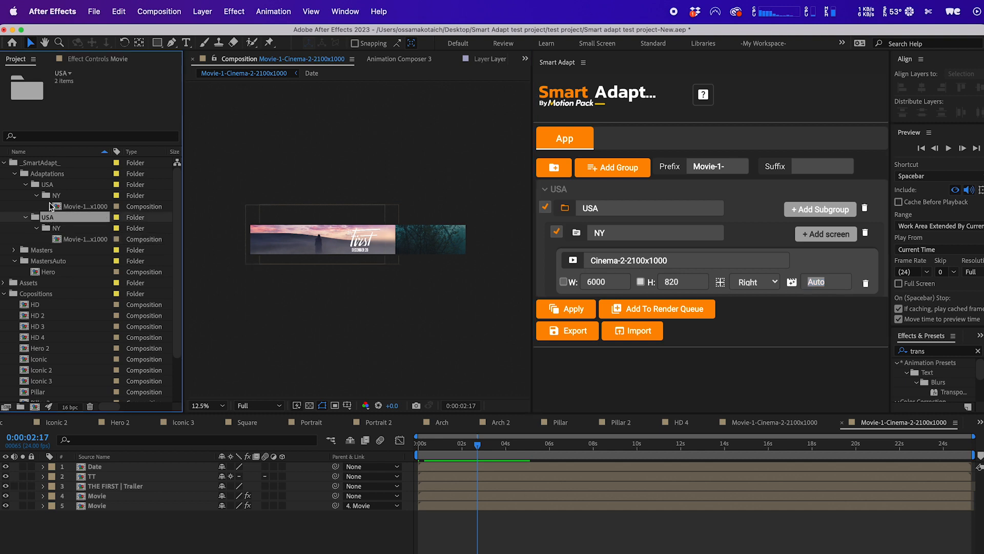
{"action": "key", "text": "Delete"}
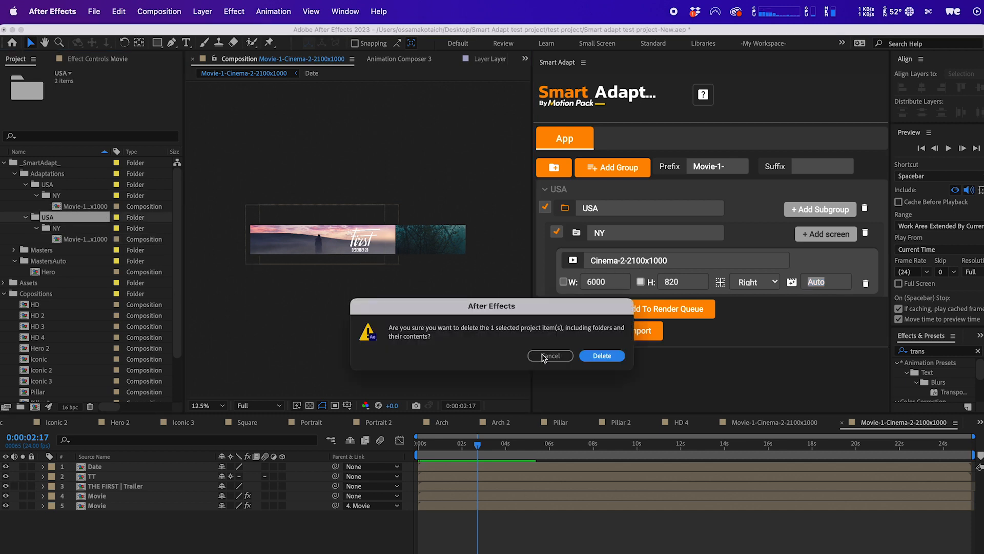
{"action": "left_click", "coordinate": [599, 357]}
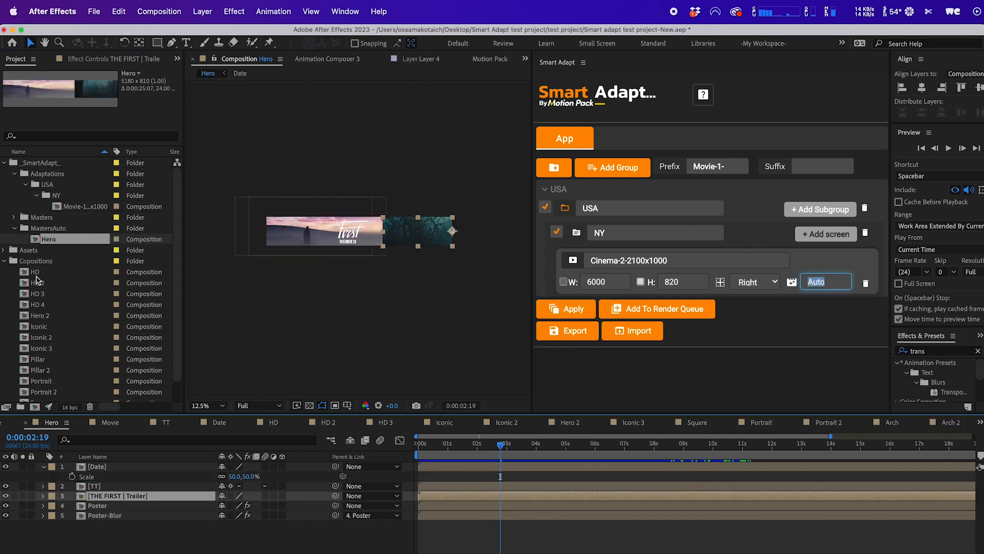
- Move the Arch and Arch 2 compositions from the Masters folder into the Copositions folder
{"action": "scroll", "coordinate": [46, 316], "scroll_direction": "down", "scroll_amount": 1}
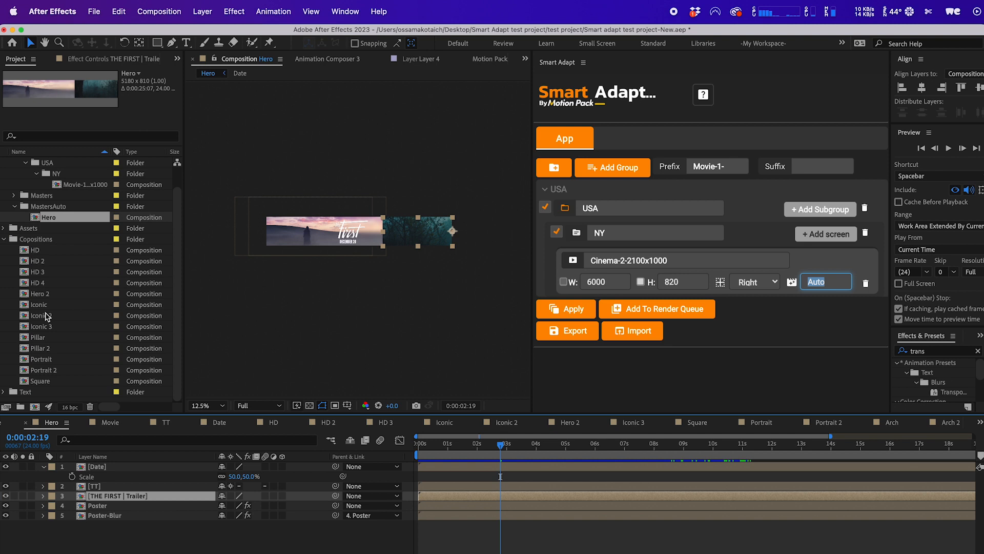
{"action": "double_click", "coordinate": [49, 195]}
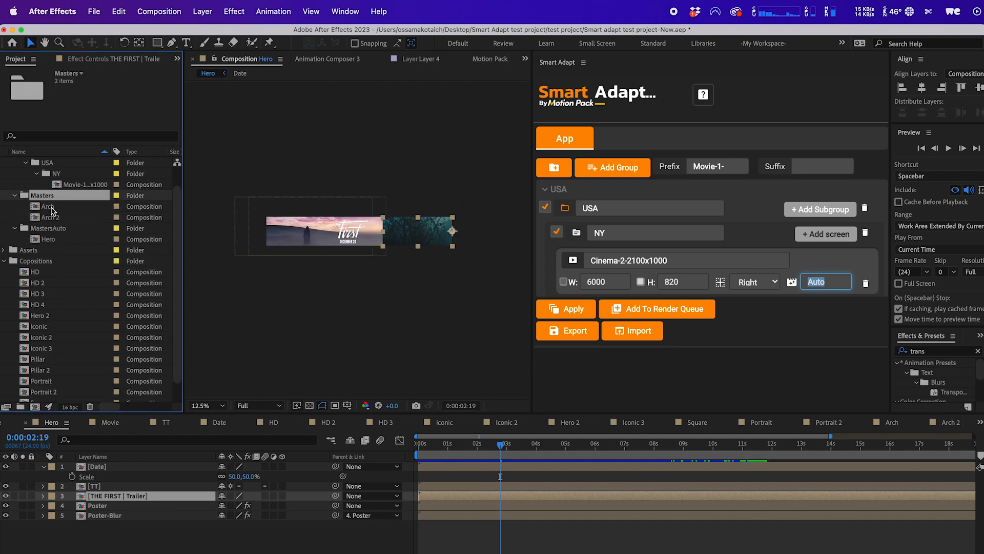
{"action": "left_click", "coordinate": [48, 207]}
{"action": "left_click", "coordinate": [52, 218], "text": "shift"}
{"action": "left_click_drag", "start_coordinate": [53, 224], "coordinate": [36, 261]}
- Open the Arch composition and check its width and height in the composition settings, leaving them as they are
{"action": "left_click", "coordinate": [38, 250]}
{"action": "double_click", "coordinate": [38, 251]}
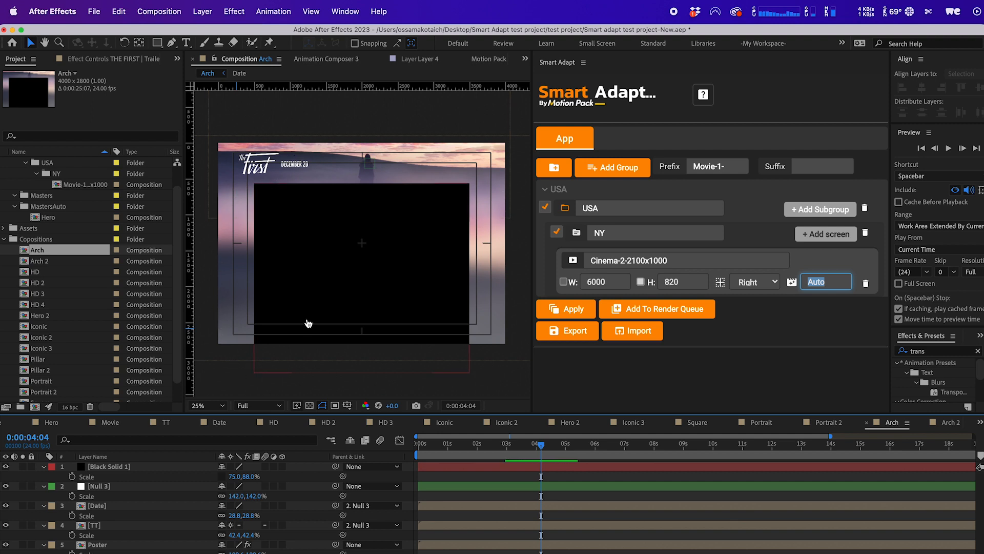
{"action": "key", "text": "super+k"}
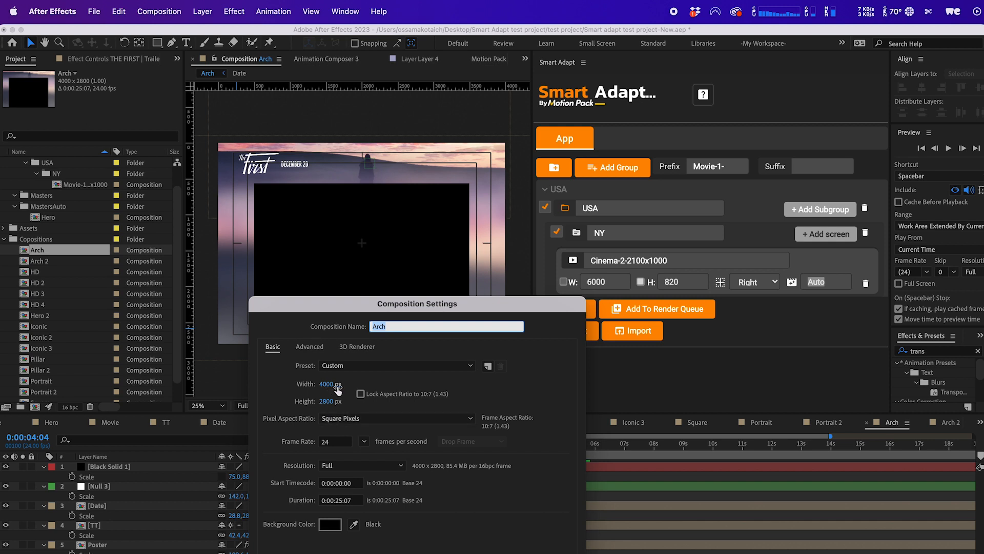
{"action": "left_click", "coordinate": [508, 552]}
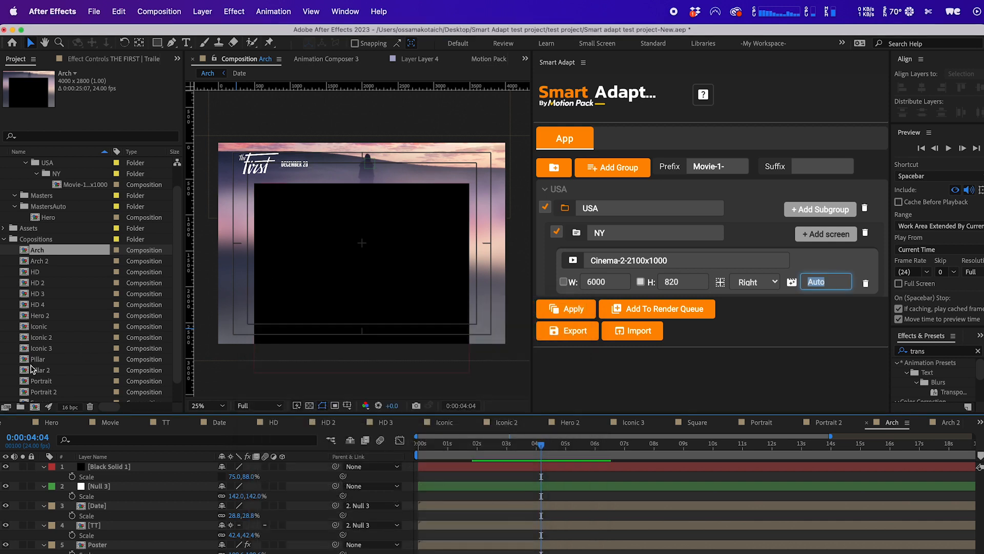
- Replace Hero with Square in the MastersAuto folder, returning Hero to the Copositions folder
{"action": "scroll", "coordinate": [47, 381], "scroll_direction": "down", "scroll_amount": 1}
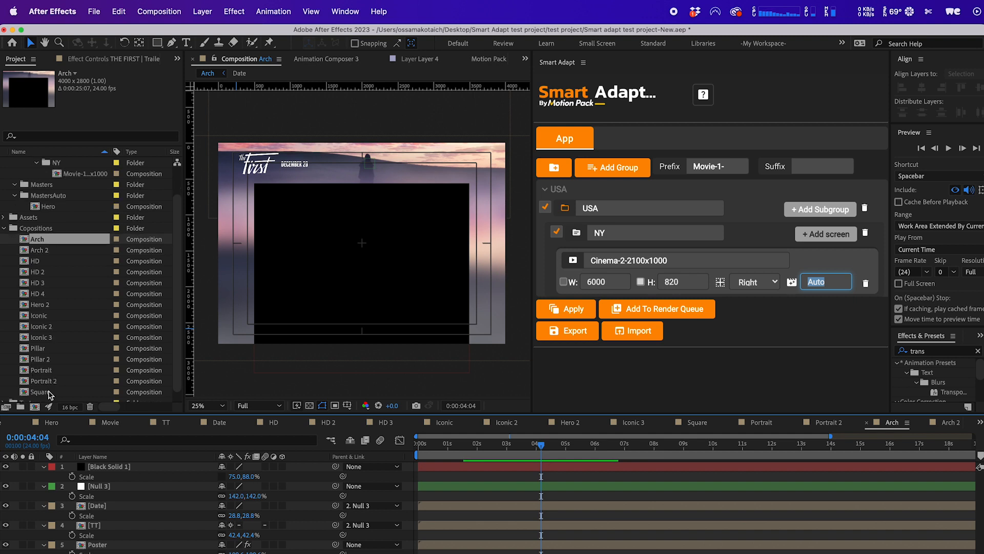
{"action": "left_click", "coordinate": [50, 392]}
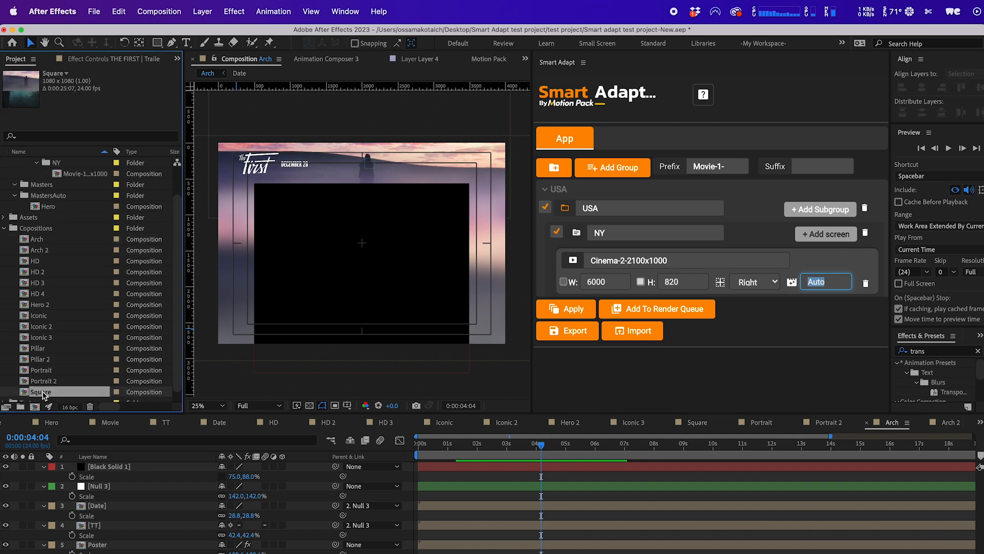
{"action": "left_click_drag", "start_coordinate": [45, 393], "coordinate": [51, 239]}
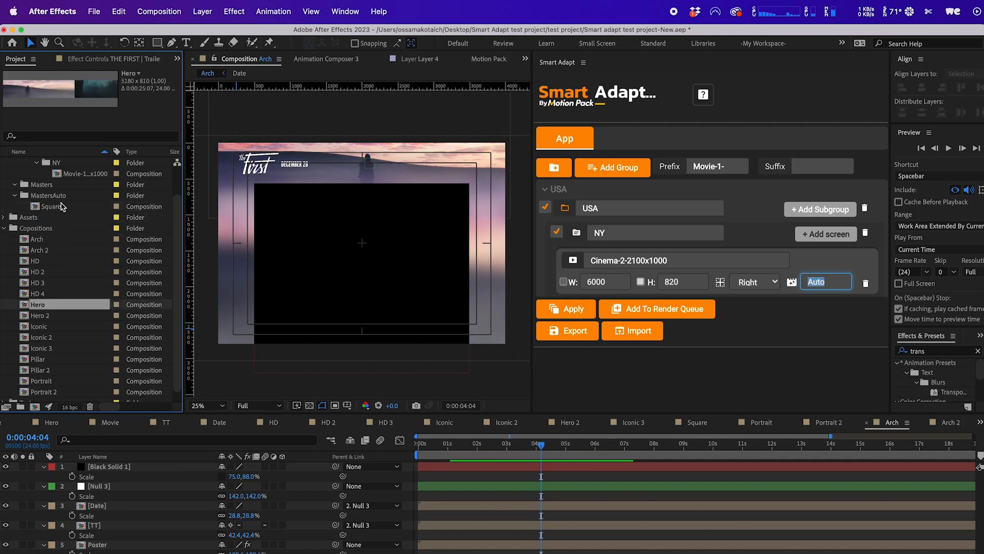
{"action": "scroll", "coordinate": [89, 225], "scroll_direction": "up", "scroll_amount": 2}
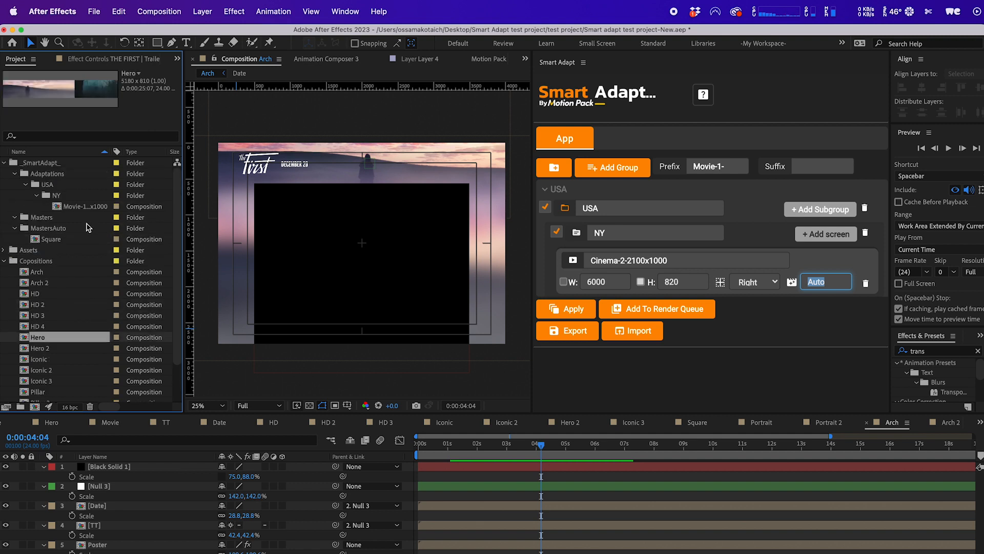
- Set the Cinema-2-2100x1000 screen's size to W 4100 and H 3200
{"action": "double_click", "coordinate": [599, 283]}
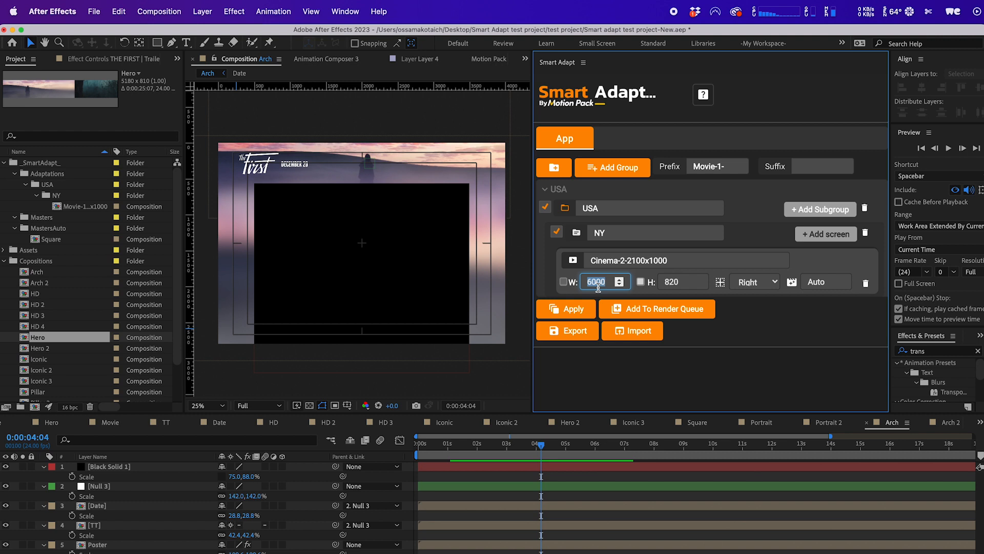
{"action": "type", "text": "41"}
{"action": "key", "text": "Tab"}
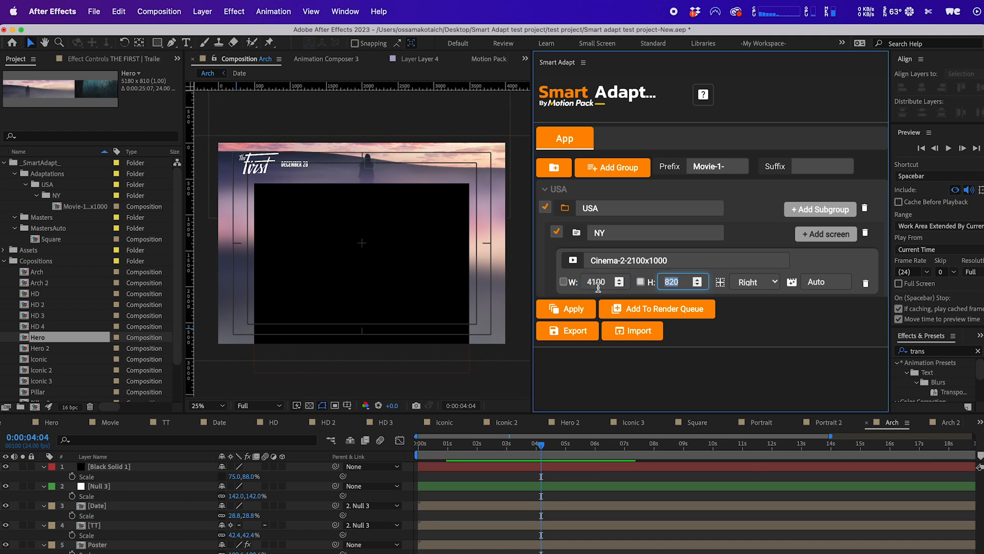
{"action": "type", "text": "3200"}
{"action": "left_click", "coordinate": [597, 286]}
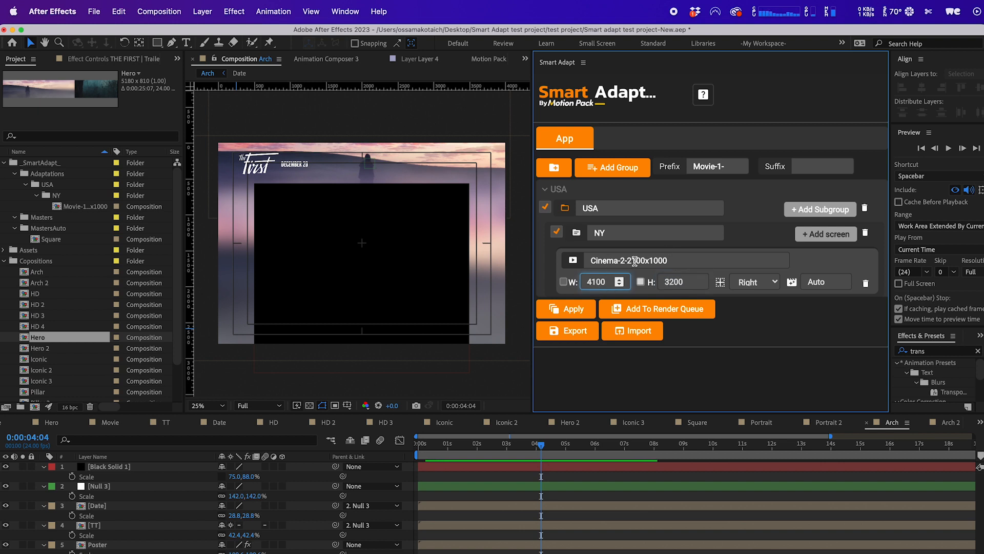
- Shorten the screen name to Cinema-2-, choose W as its reference dimension and set its anchor to Center
{"action": "left_click_drag", "start_coordinate": [630, 260], "coordinate": [707, 260]}
{"action": "key", "text": "BackSpace"}
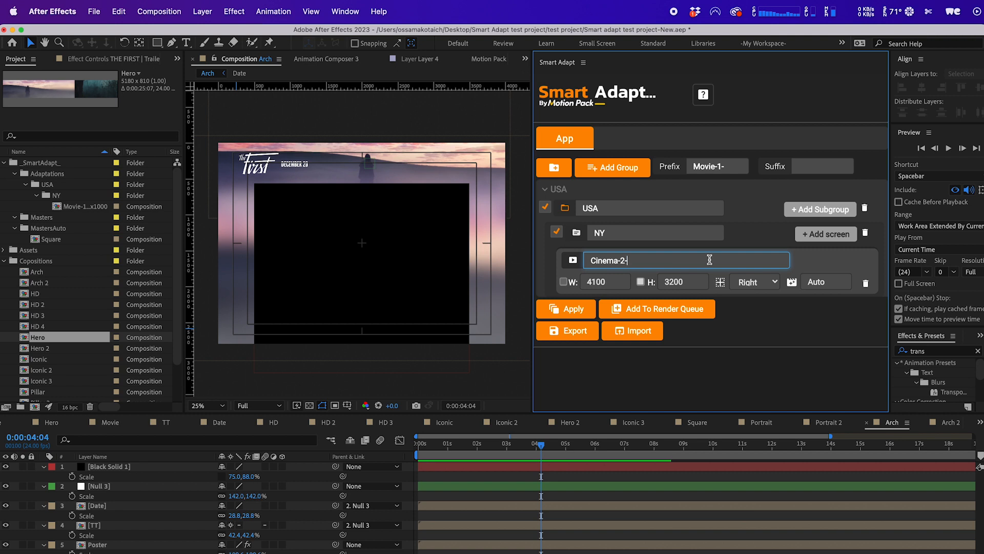
{"action": "left_click", "coordinate": [564, 282]}
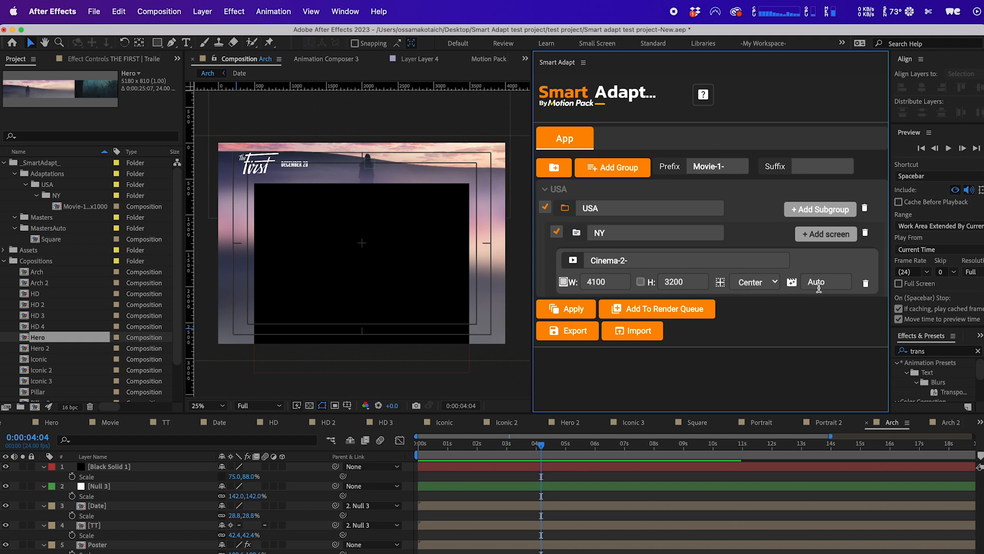
- Generate the 4100x3200 adaptation, and open it from the second NY folder to inspect its layout at about 0:00:04:02
{"action": "left_click", "coordinate": [573, 310]}
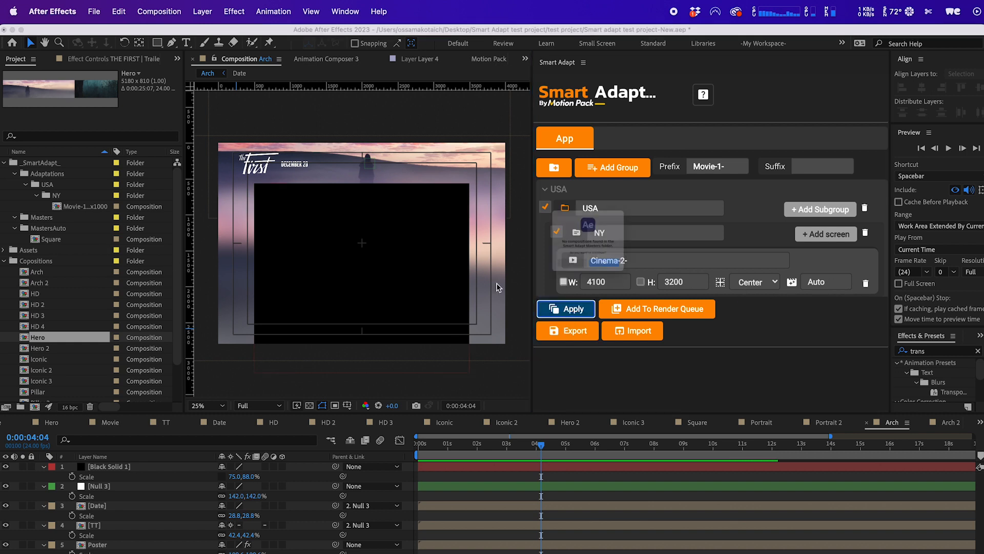
{"action": "left_click", "coordinate": [632, 287]}
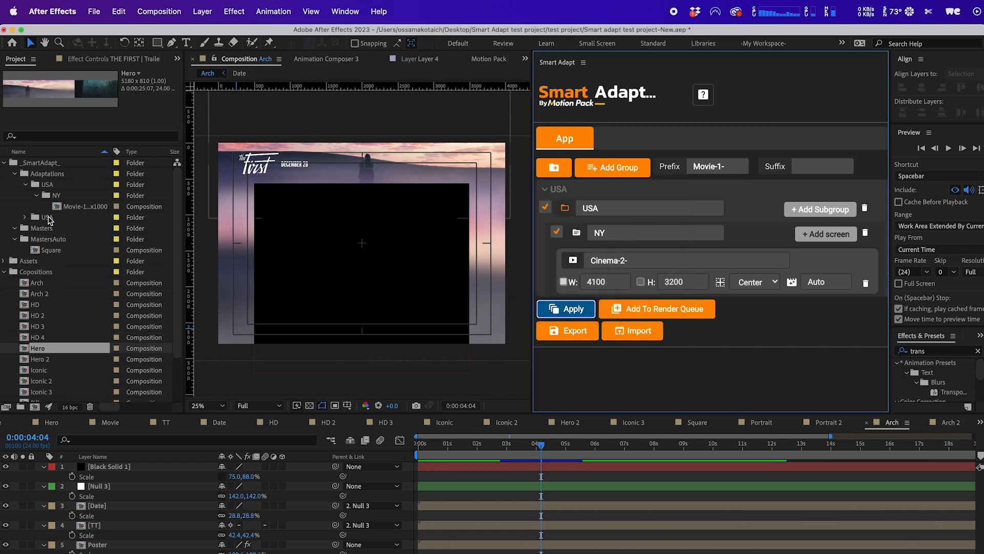
{"action": "double_click", "coordinate": [82, 239]}
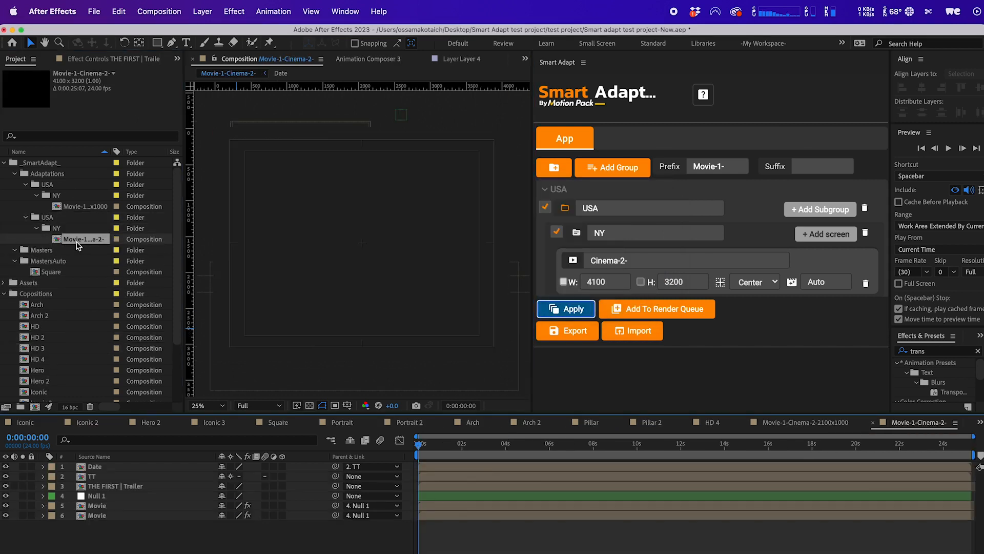
{"action": "left_click", "coordinate": [506, 445]}
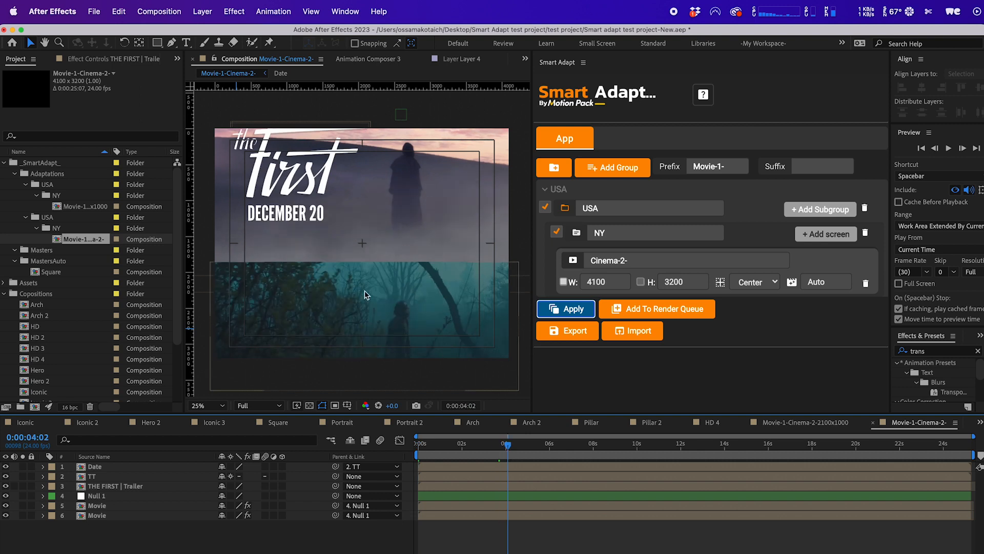
{"action": "key", "text": "comma"}
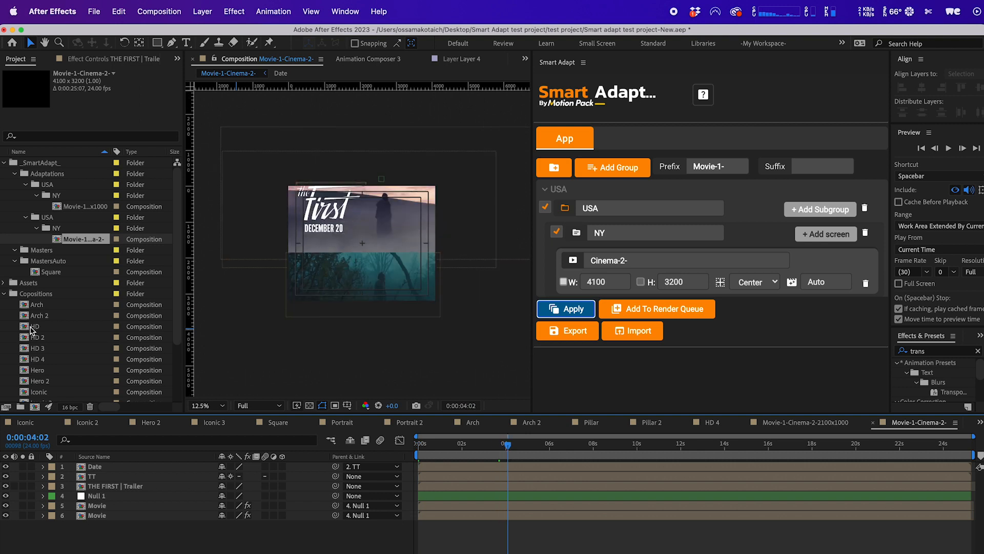
- Open the Arch composition and move it from the Copositions folder into the Masters folder
{"action": "double_click", "coordinate": [35, 305]}
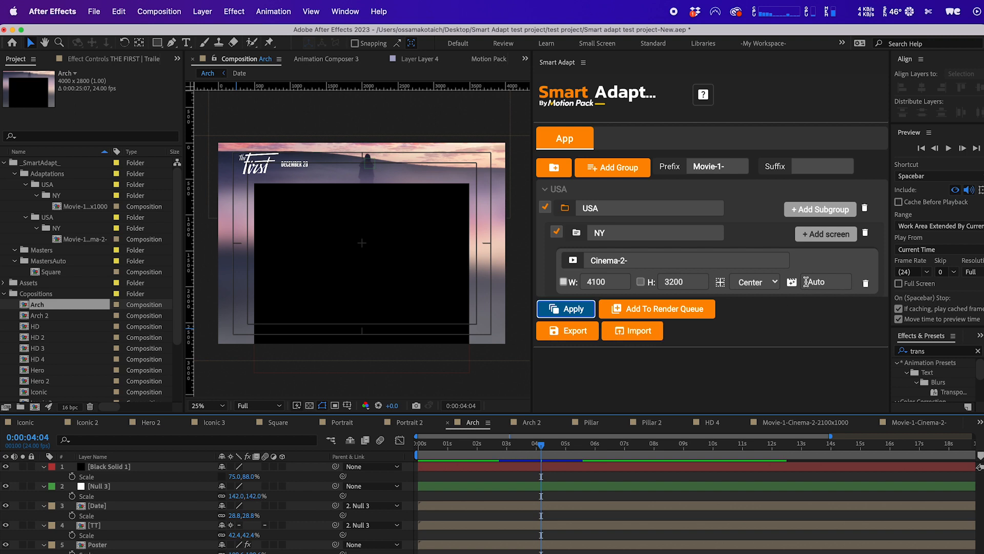
{"action": "left_click", "coordinate": [37, 308]}
{"action": "left_click_drag", "start_coordinate": [36, 308], "coordinate": [58, 254]}
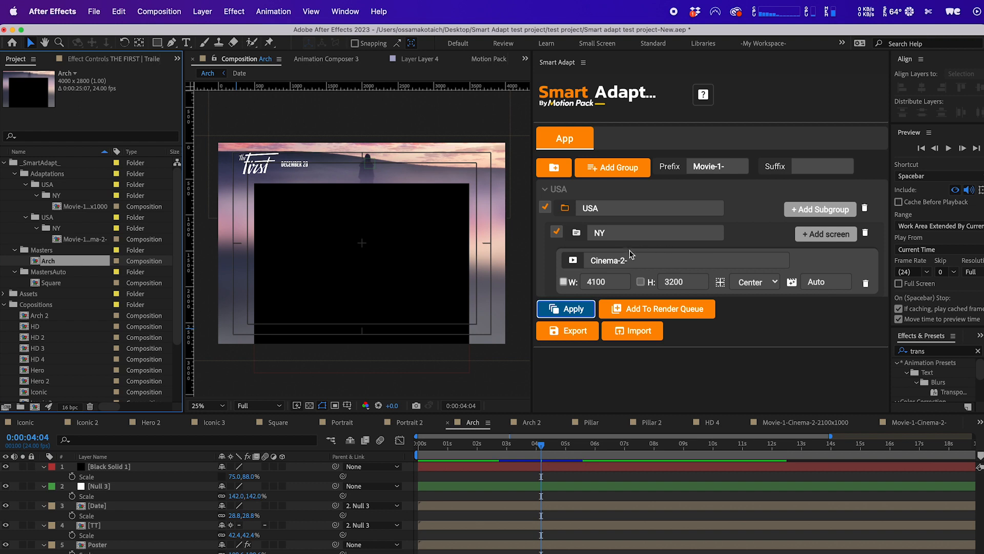
- Rename the 4100x3200 screen to Arch and replace its Auto master setting with the Arch master
{"action": "left_click", "coordinate": [655, 258]}
{"action": "type", "text": "A"}
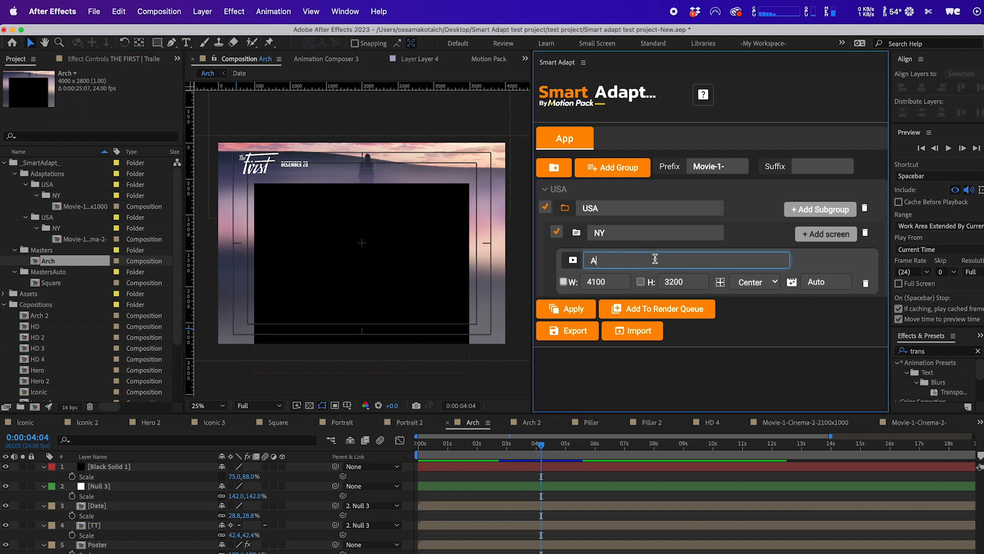
{"action": "type", "text": "rch"}
{"action": "left_click", "coordinate": [829, 280]}
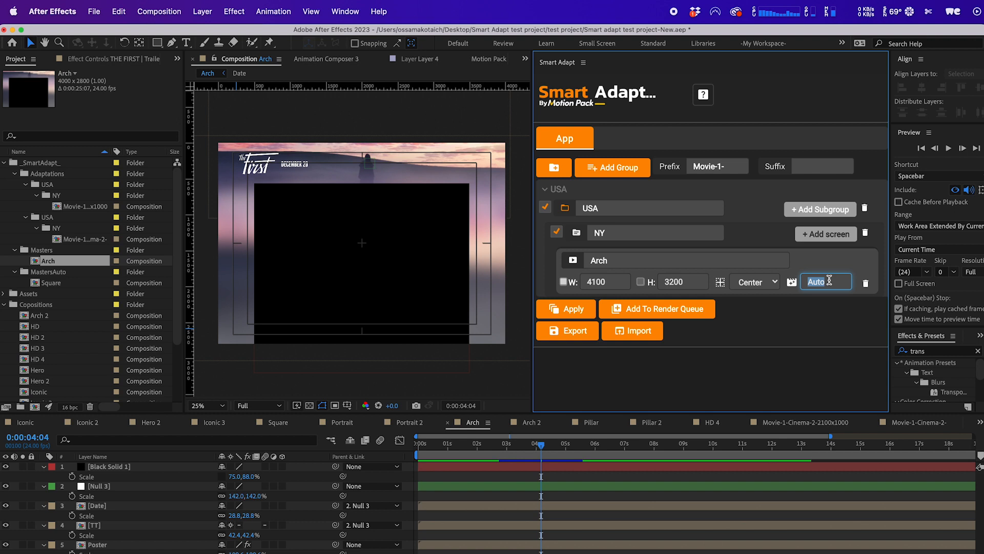
{"action": "type", "text": "Arch"}
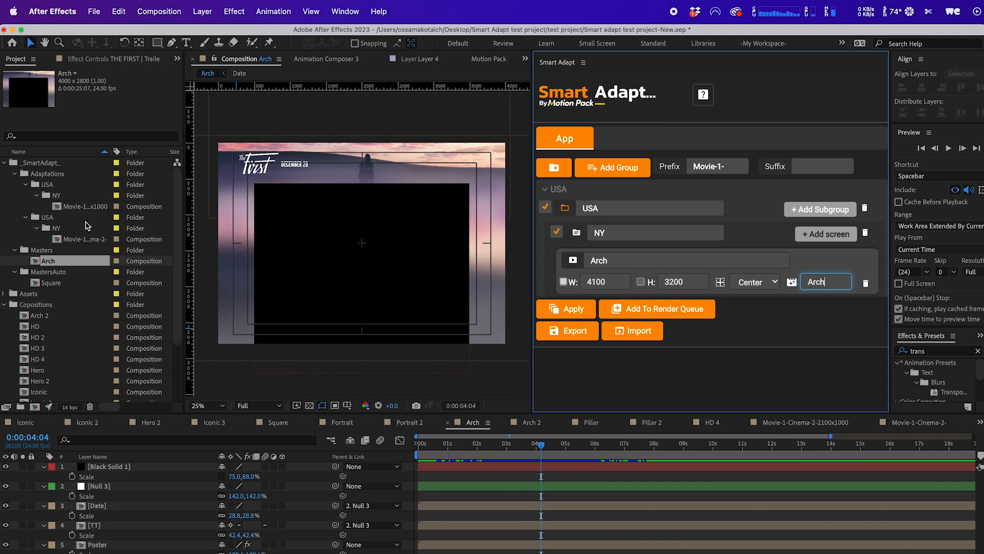
- Delete both USA folders inside the Adaptations folder
{"action": "left_click", "coordinate": [68, 263]}
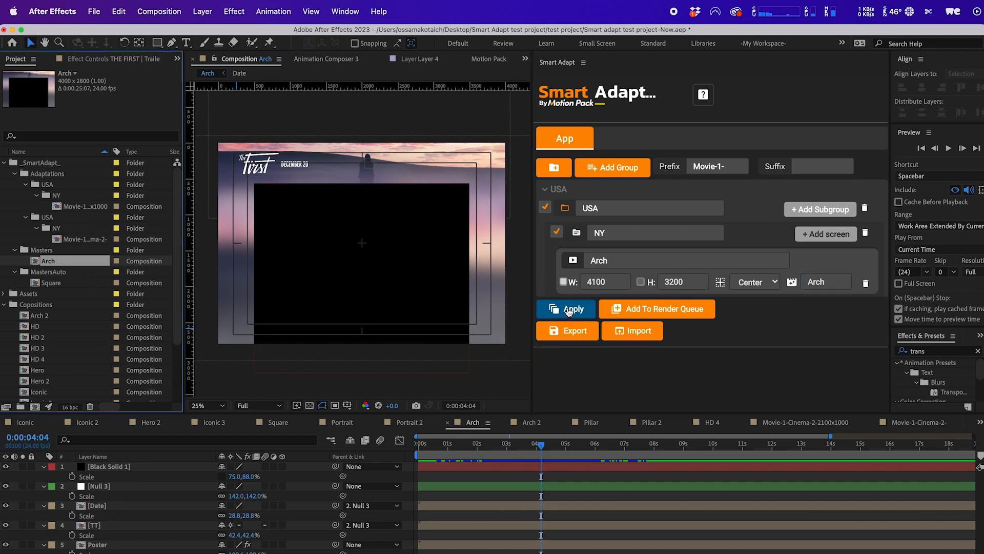
{"action": "left_click", "coordinate": [49, 186]}
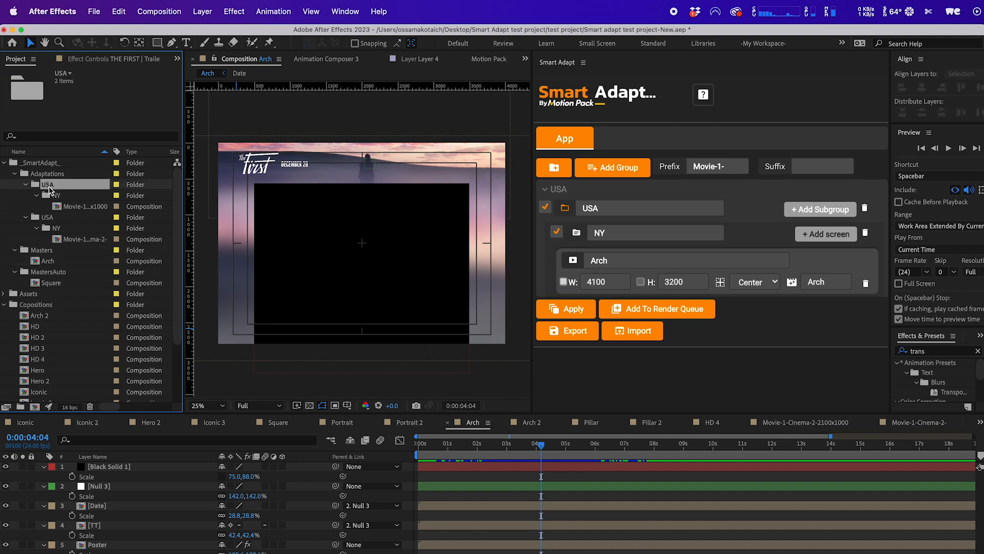
{"action": "key", "text": "Delete"}
{"action": "key", "text": "Return"}
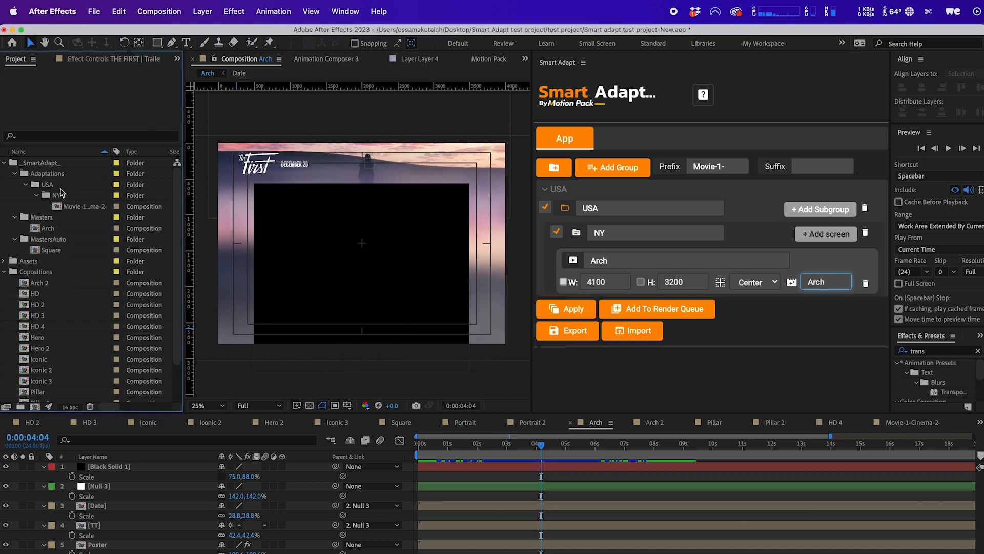
{"action": "key", "text": "Delete"}
{"action": "key", "text": "Return"}
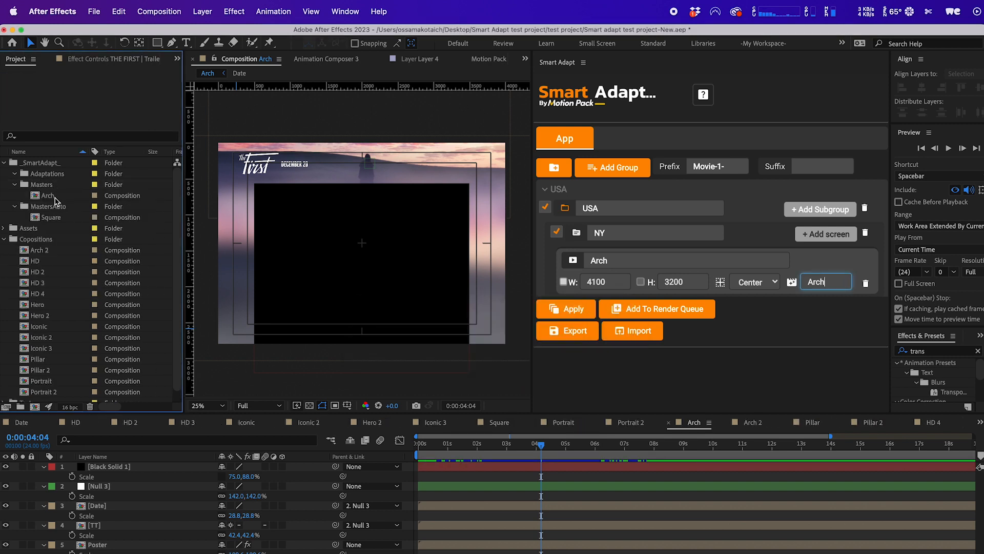
- Apply the Smart Adapt setup for the Arch screen and compare the resulting composition with the Arch master, viewing it at 0:00:05:03
{"action": "left_click", "coordinate": [568, 310]}
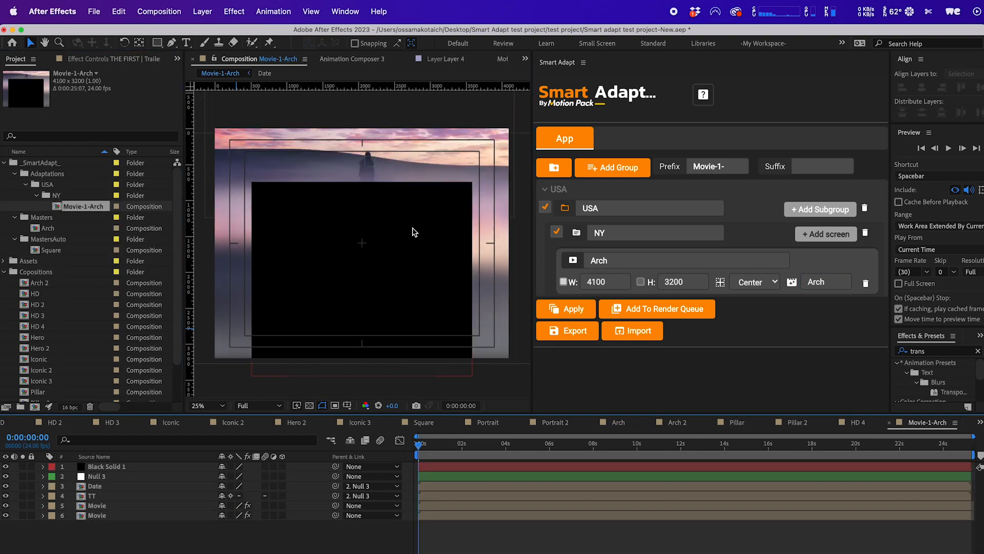
{"action": "scroll", "coordinate": [361, 255], "scroll_direction": "down", "scroll_amount": 1}
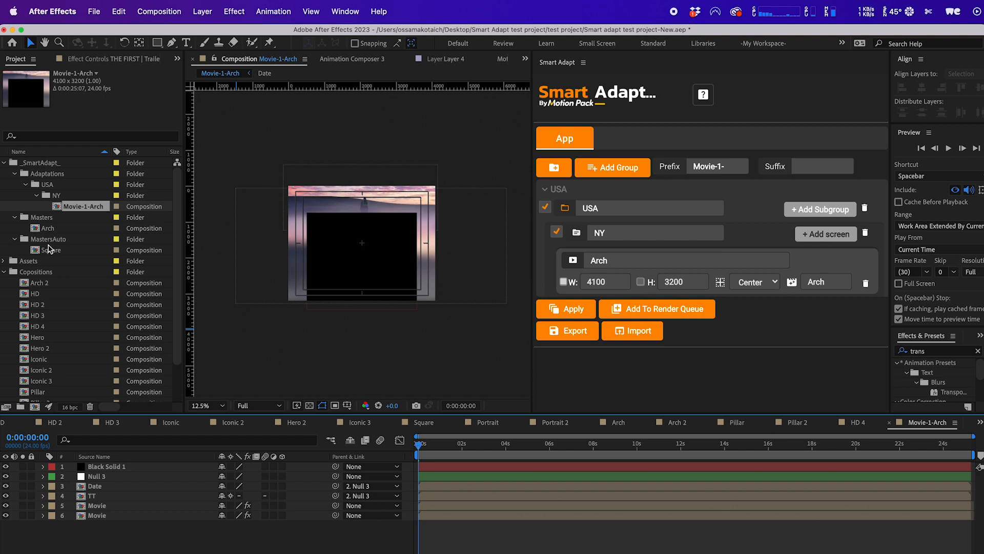
{"action": "left_click", "coordinate": [50, 228]}
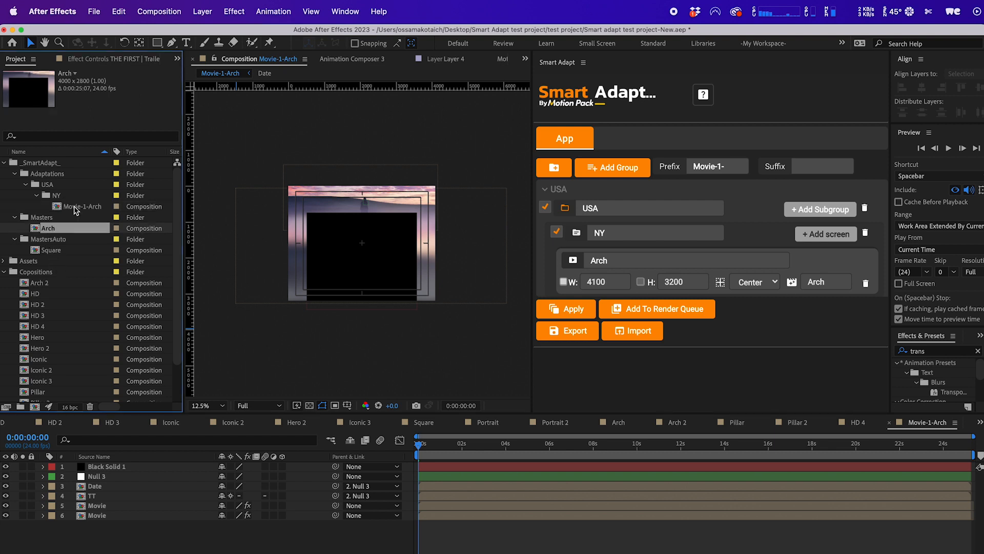
{"action": "left_click", "coordinate": [76, 207]}
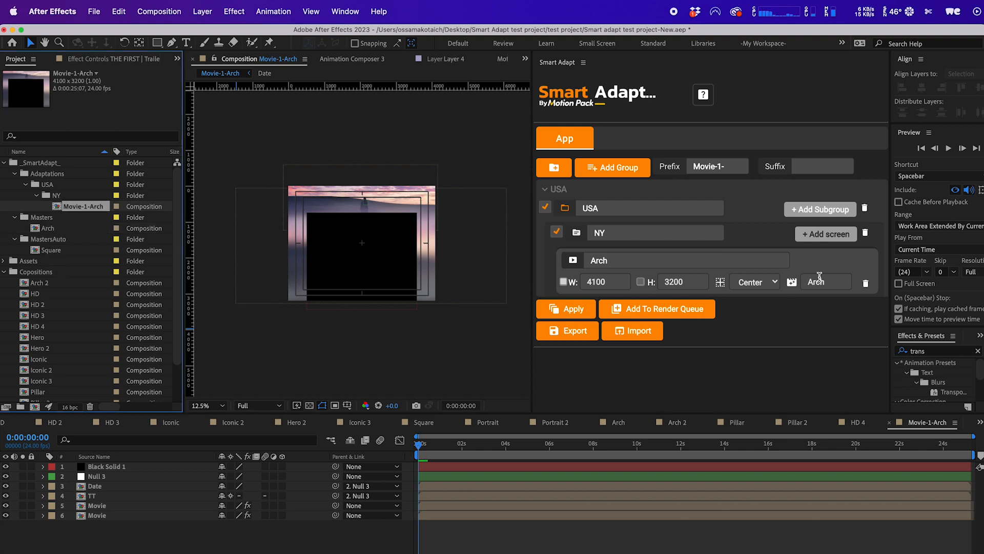
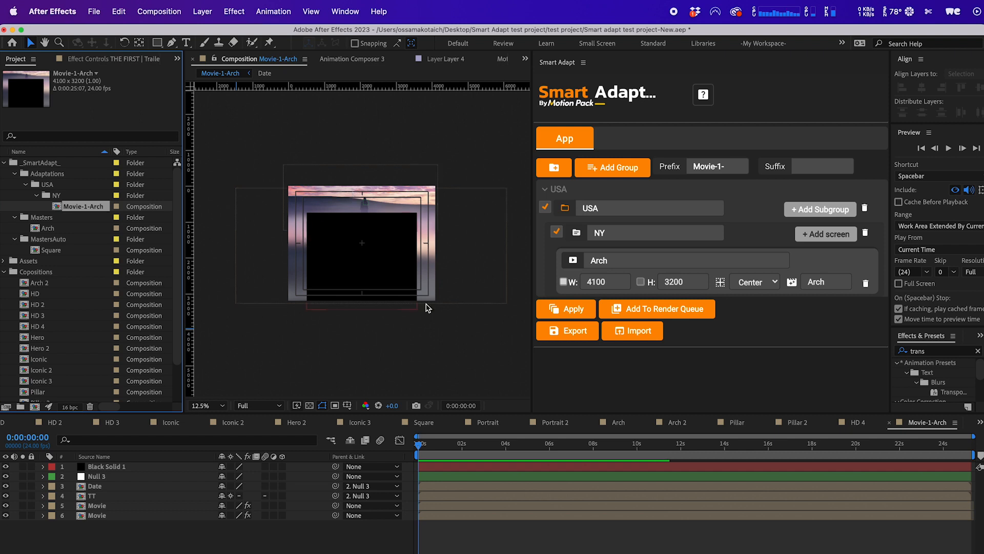
{"action": "left_click", "coordinate": [531, 444]}
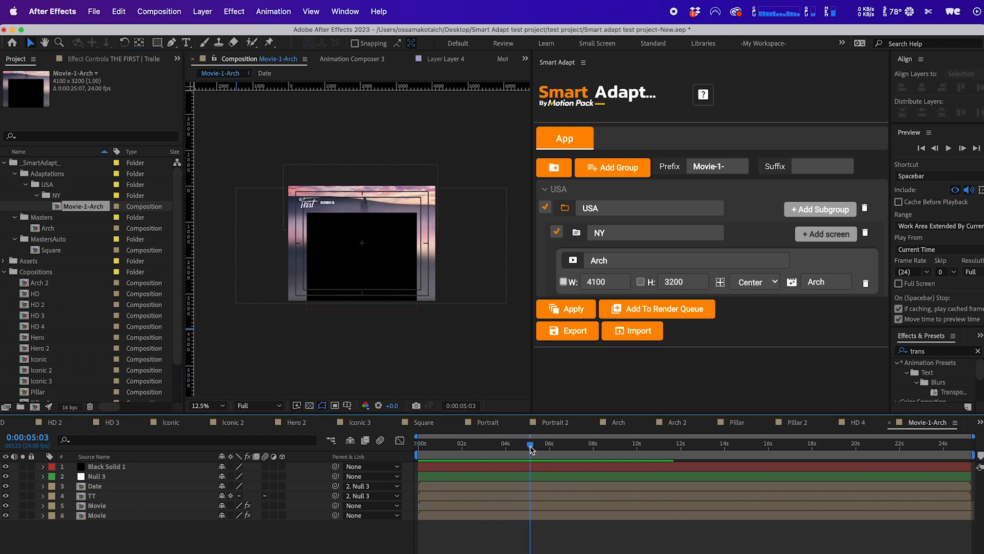
{"action": "left_click", "coordinate": [48, 228]}
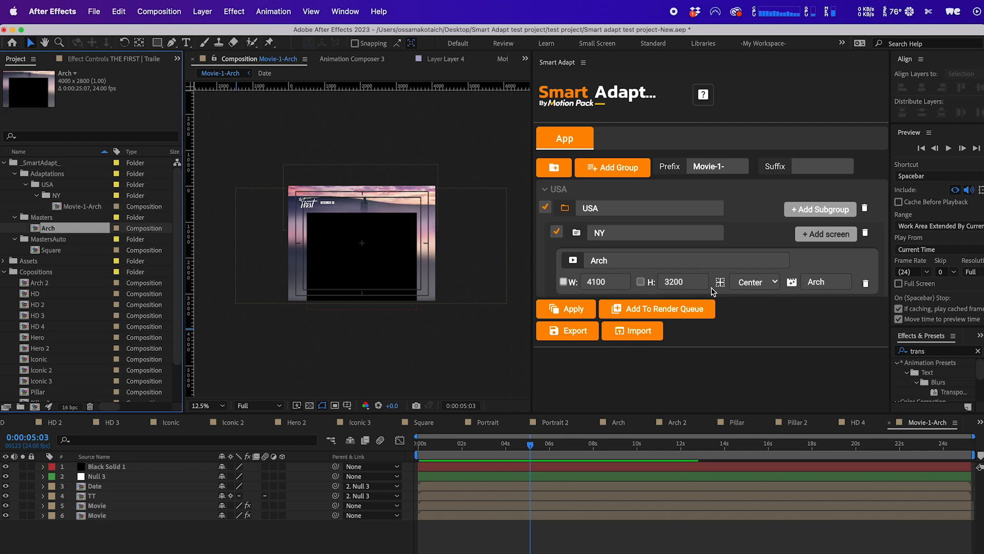
- Set the Arch screen's master name to Arch2
{"action": "double_click", "coordinate": [829, 281]}
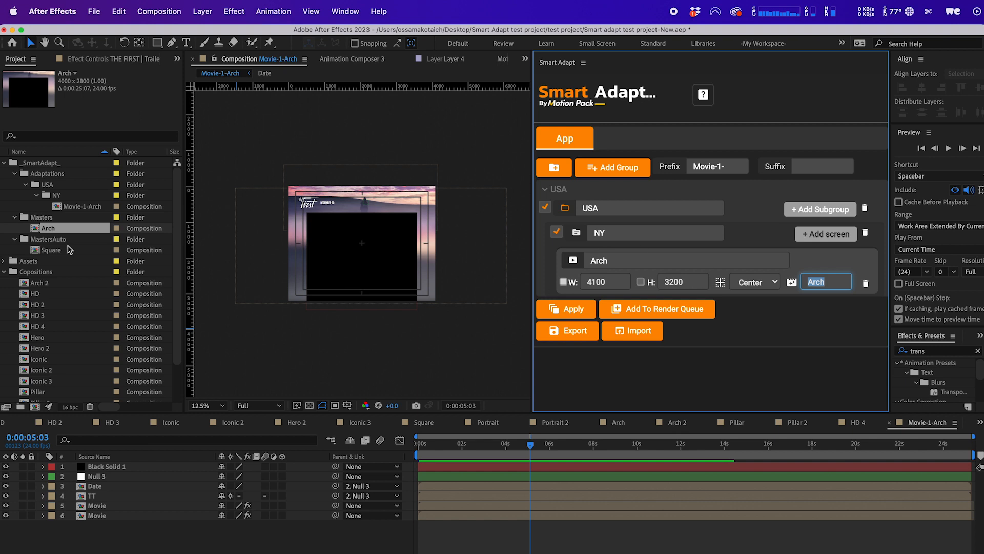
{"action": "left_click", "coordinate": [836, 284]}
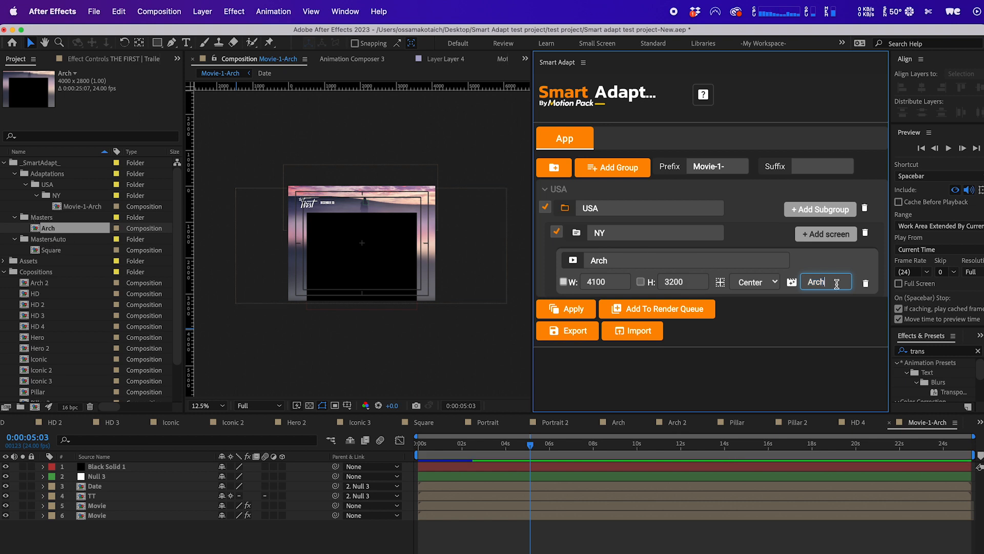
{"action": "type", "text": "2"}
{"action": "left_click", "coordinate": [823, 257]}
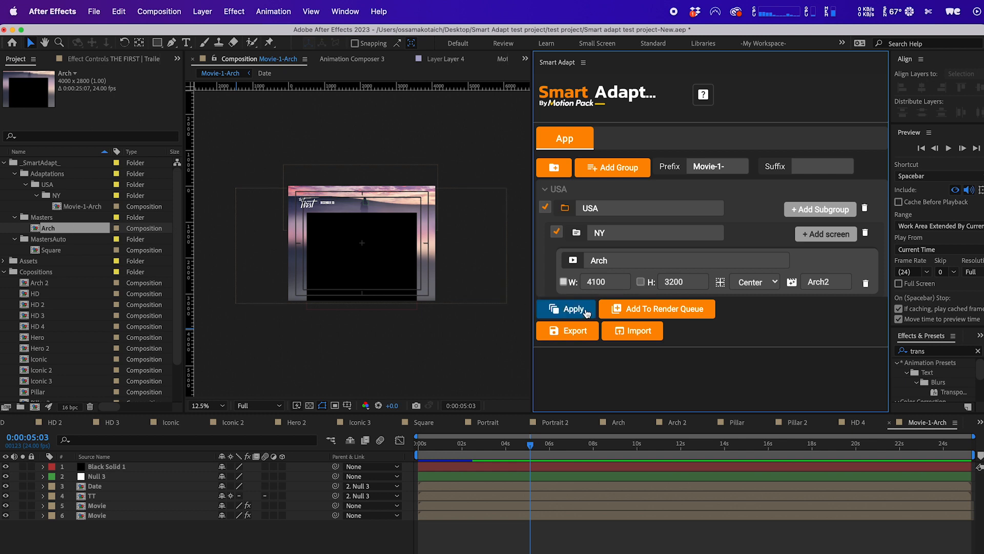
- Delete the USA folder under Adaptations and open the Arch composition from Masters
{"action": "left_click", "coordinate": [53, 186]}
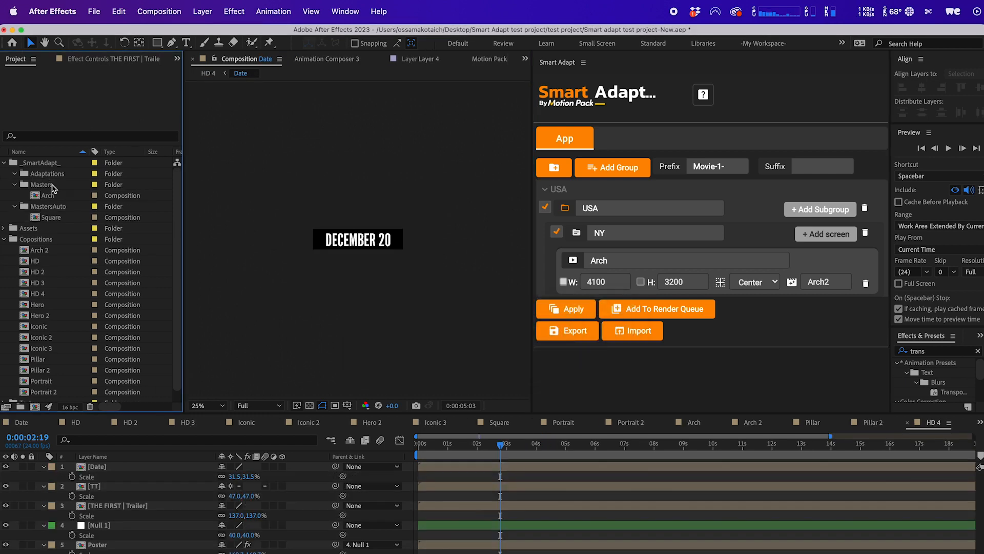
{"action": "left_click", "coordinate": [51, 218]}
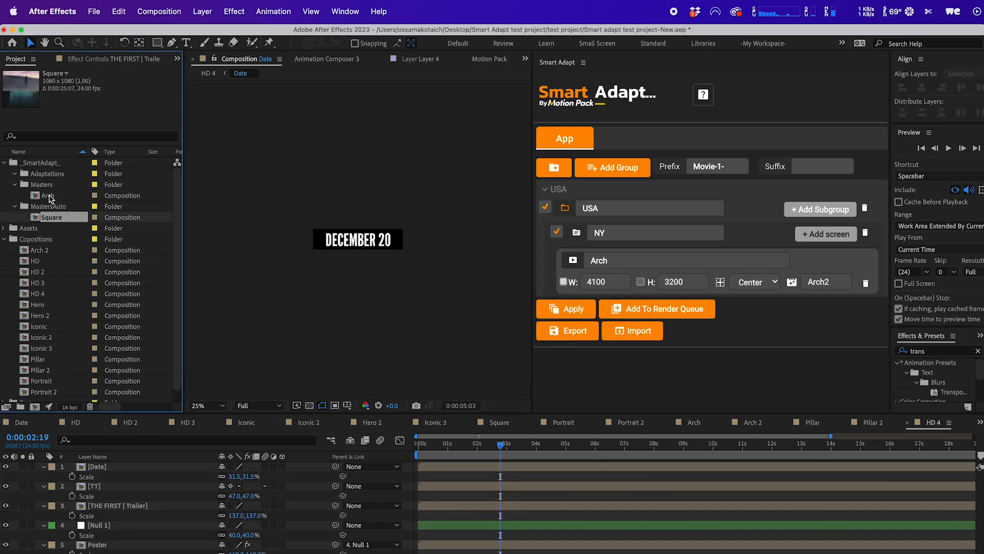
{"action": "double_click", "coordinate": [49, 196]}
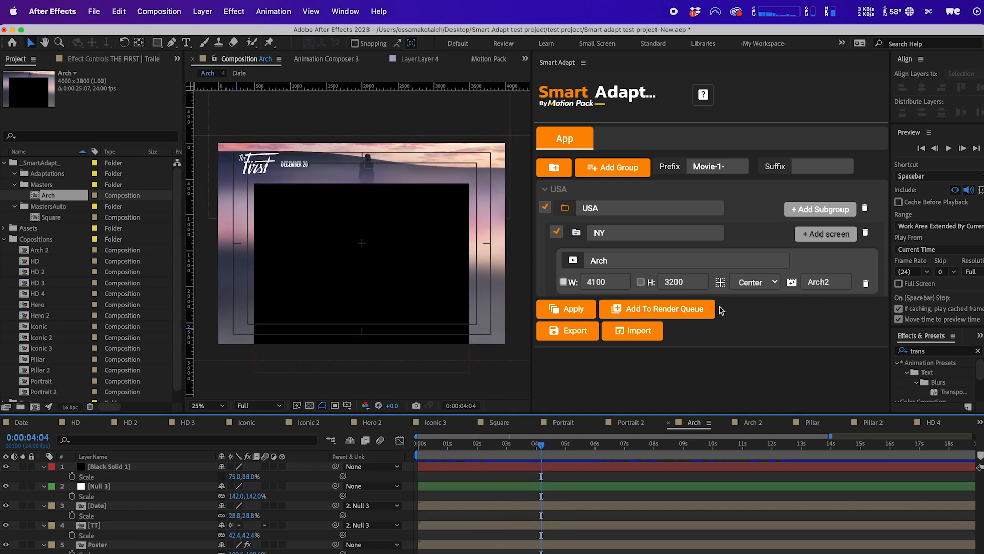
- Try to apply the setup with the Arch2 master, continue past the alert, and check the contents of the NY folder
{"action": "left_click", "coordinate": [572, 308]}
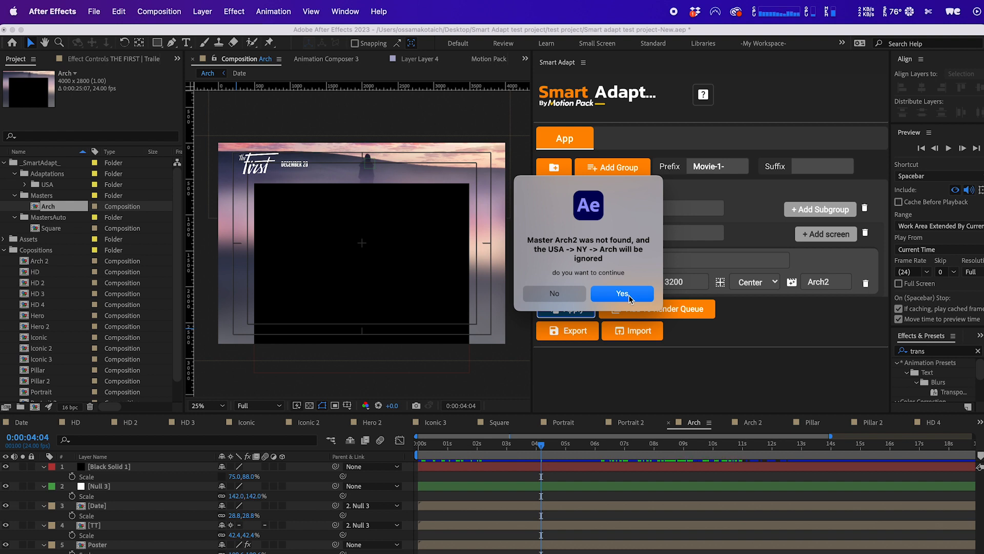
{"action": "left_click", "coordinate": [633, 294]}
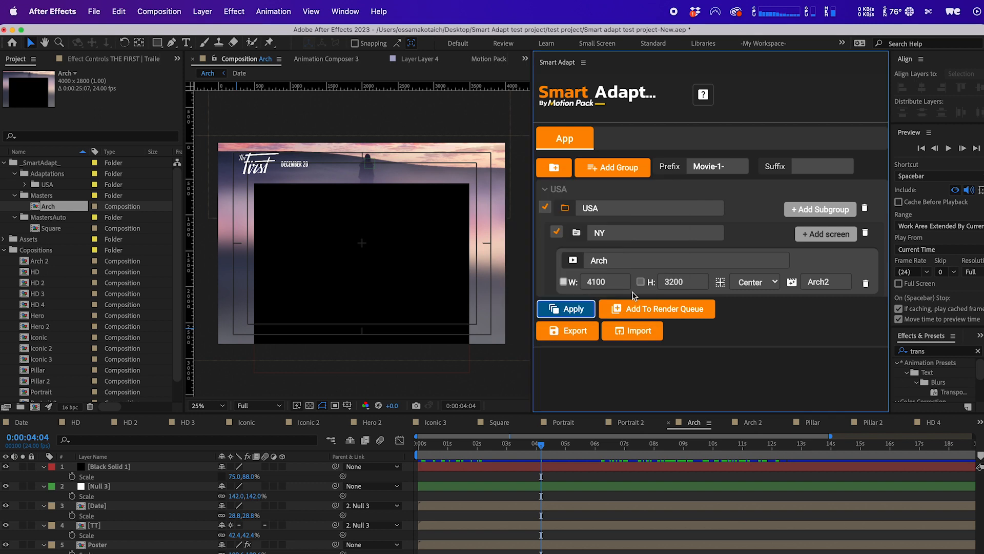
{"action": "double_click", "coordinate": [61, 186]}
{"action": "left_click", "coordinate": [61, 193]}
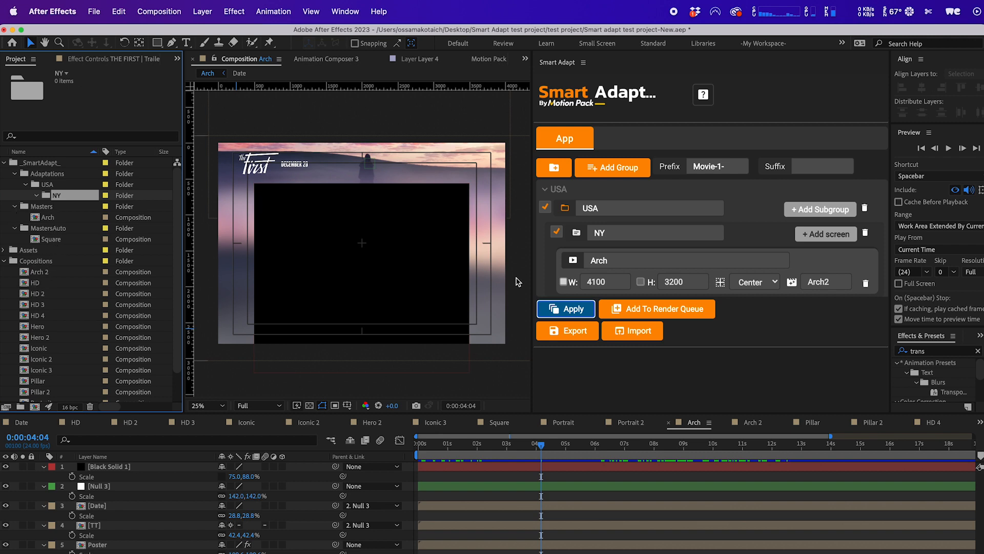
- Add a second screen named screen2 to the NY subgroup, sized 1920 by 1080, with its master left on Auto
{"action": "left_click", "coordinate": [826, 233]}
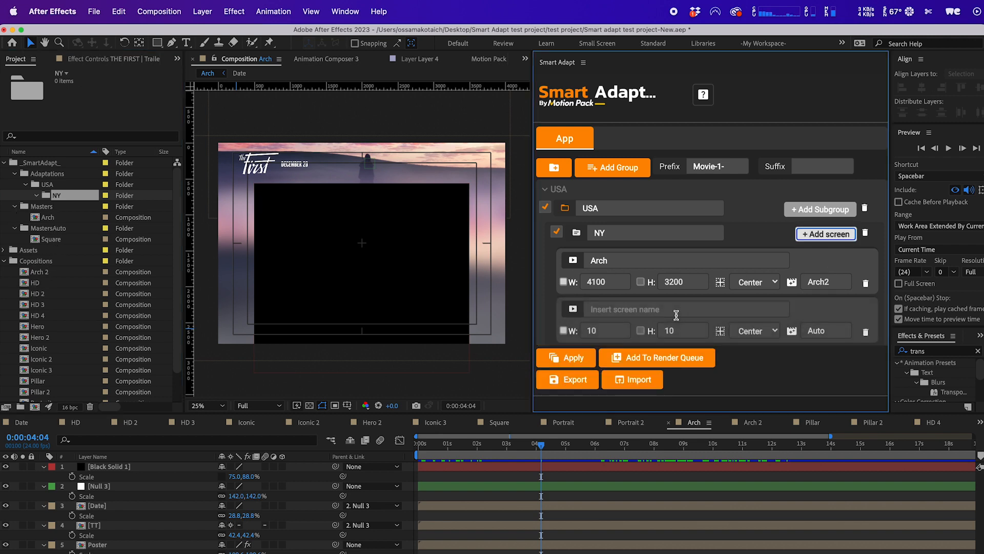
{"action": "left_click", "coordinate": [676, 313]}
{"action": "double_click", "coordinate": [595, 331]}
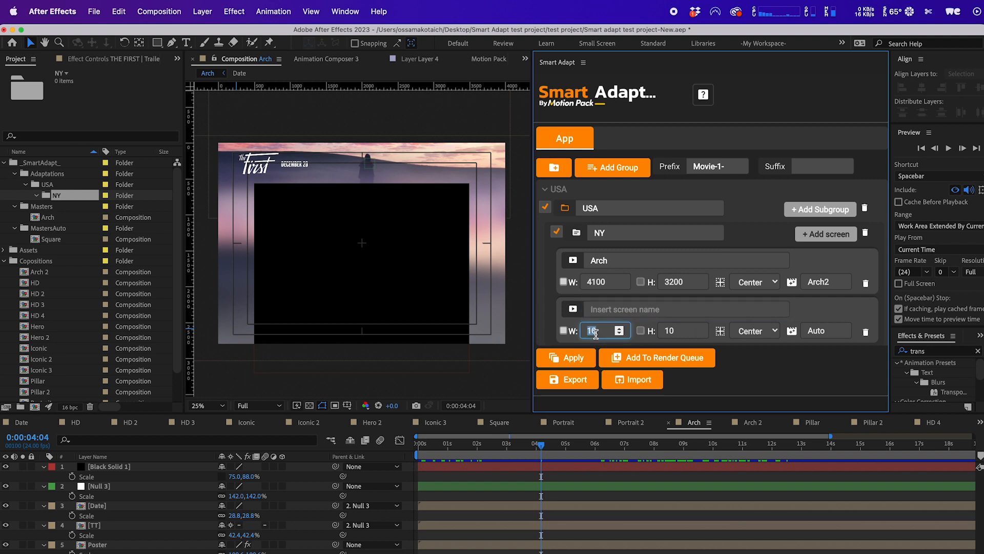
{"action": "double_click", "coordinate": [670, 331]}
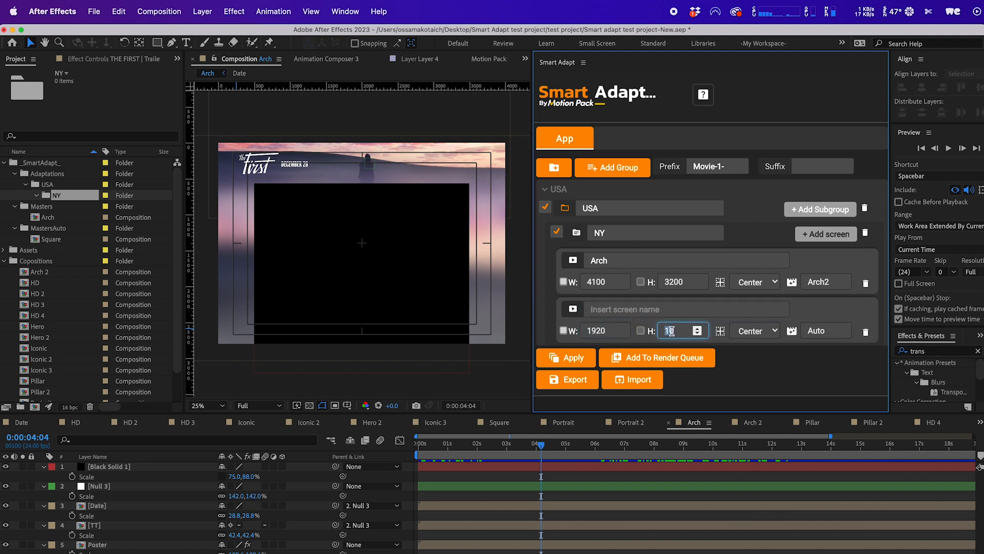
{"action": "left_click", "coordinate": [685, 282]}
{"action": "left_click", "coordinate": [631, 312]}
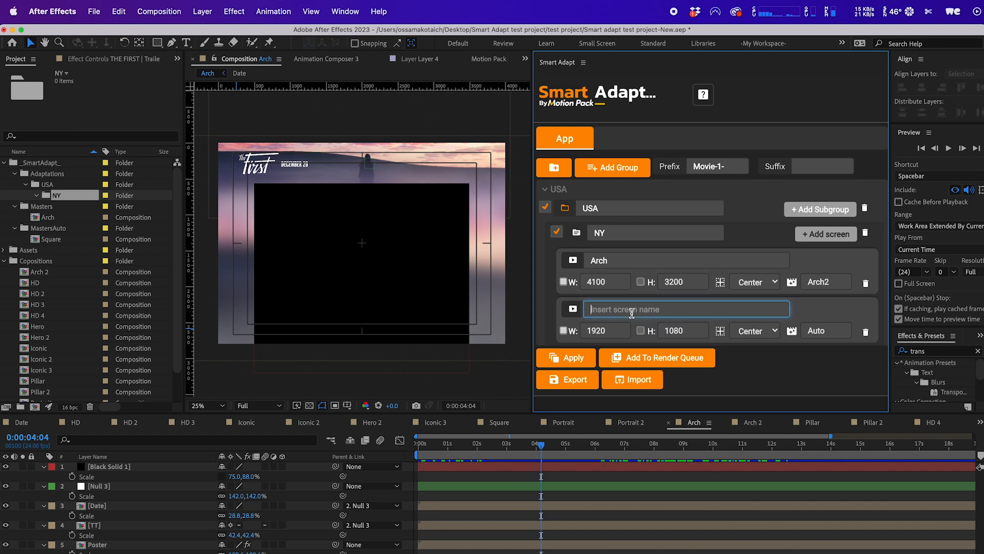
{"action": "type", "text": "screen2"}
{"action": "left_click", "coordinate": [642, 264]}
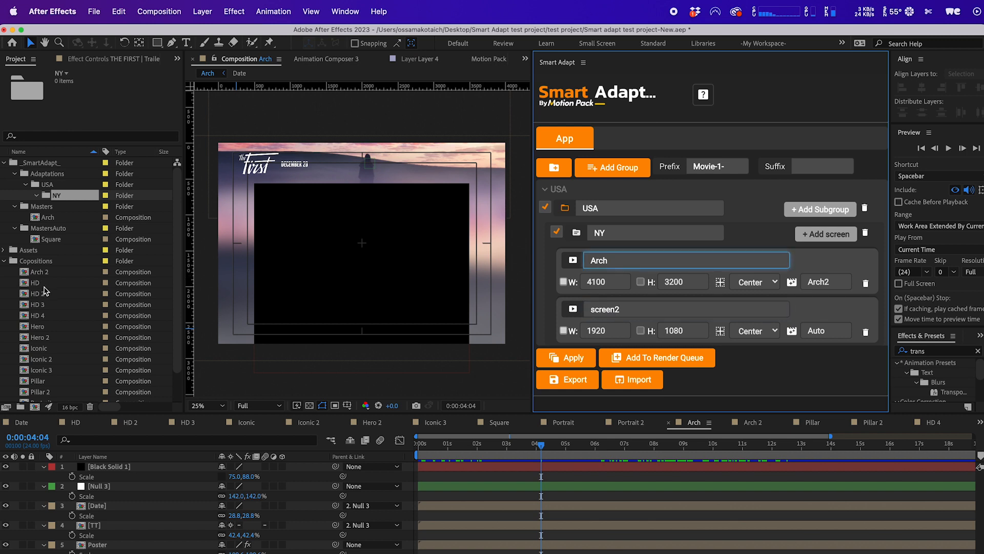
- Move the HD composition into the MastersAuto folder and set the Arch screen's master name to Arch
{"action": "left_click_drag", "start_coordinate": [37, 283], "coordinate": [51, 231]}
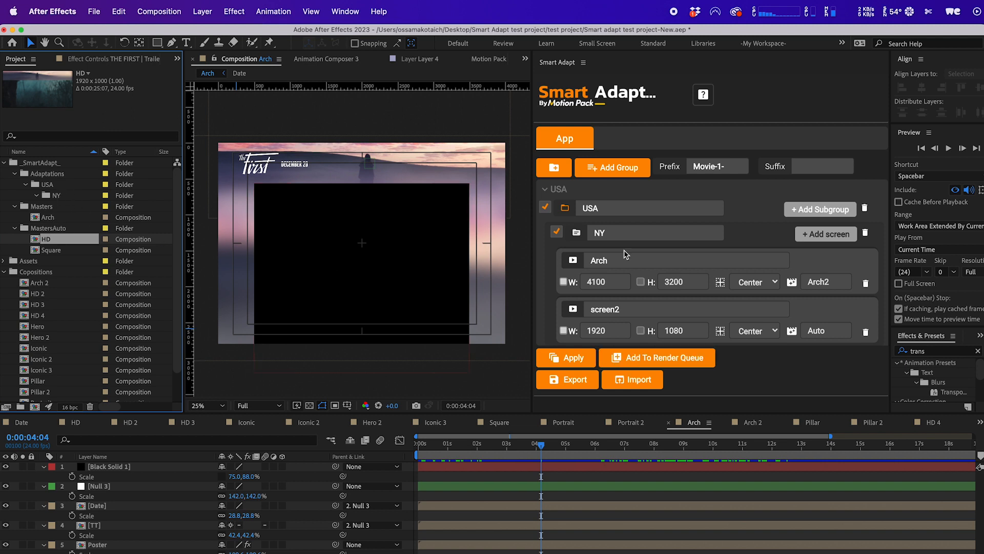
{"action": "left_click", "coordinate": [848, 279]}
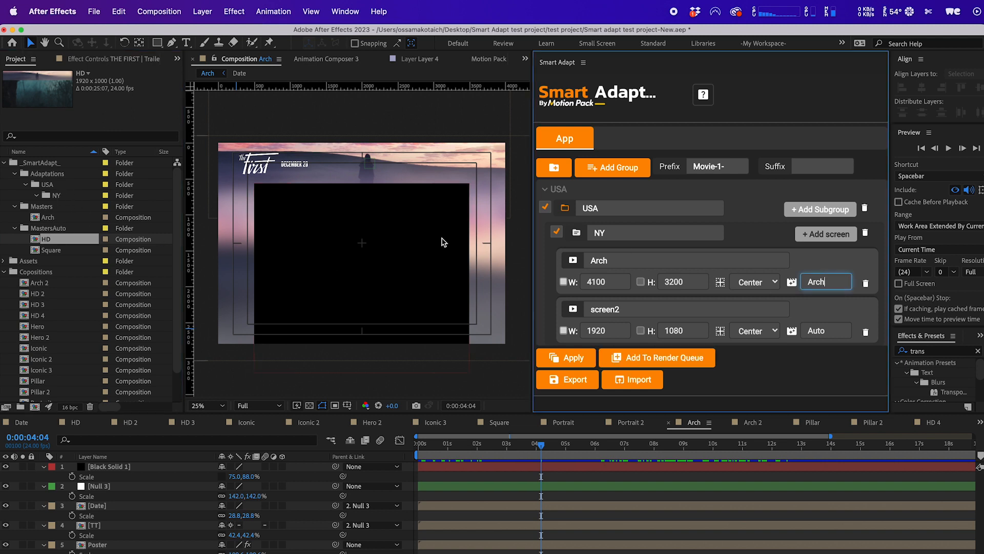
- Delete the USA folder under Adaptations and apply the setup for the Arch and screen2 screens
{"action": "left_click", "coordinate": [67, 185]}
{"action": "key", "text": "Delete"}
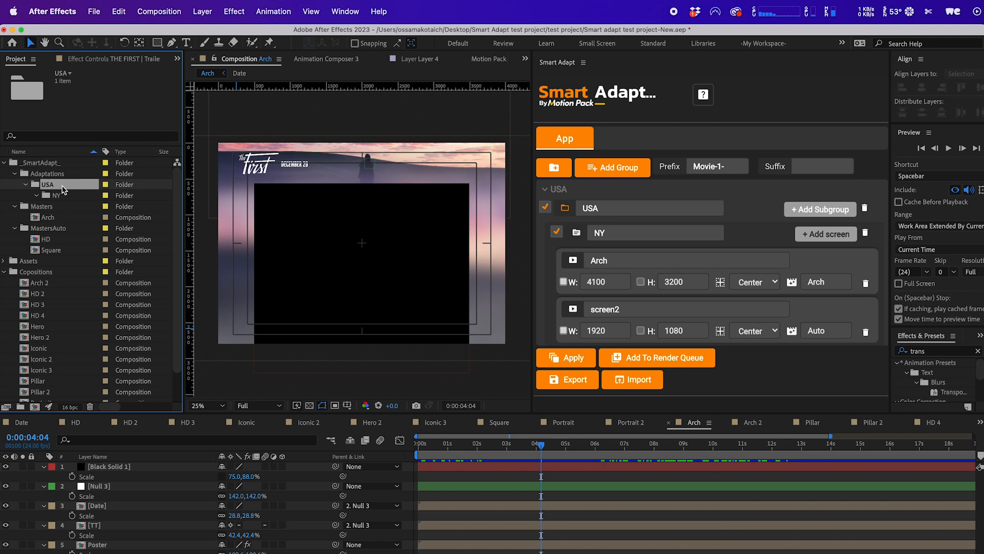
{"action": "left_click", "coordinate": [572, 361]}
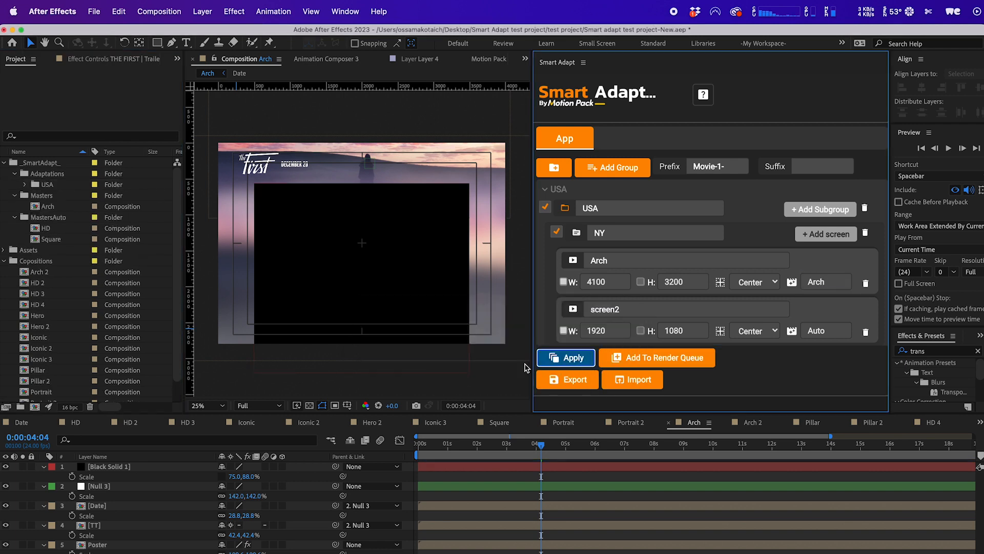
- Open the Movie-1-Arch and Movie-1-screen2 adaptations in the NY folder and compare them with the HD master
{"action": "double_click", "coordinate": [48, 186]}
{"action": "double_click", "coordinate": [62, 196]}
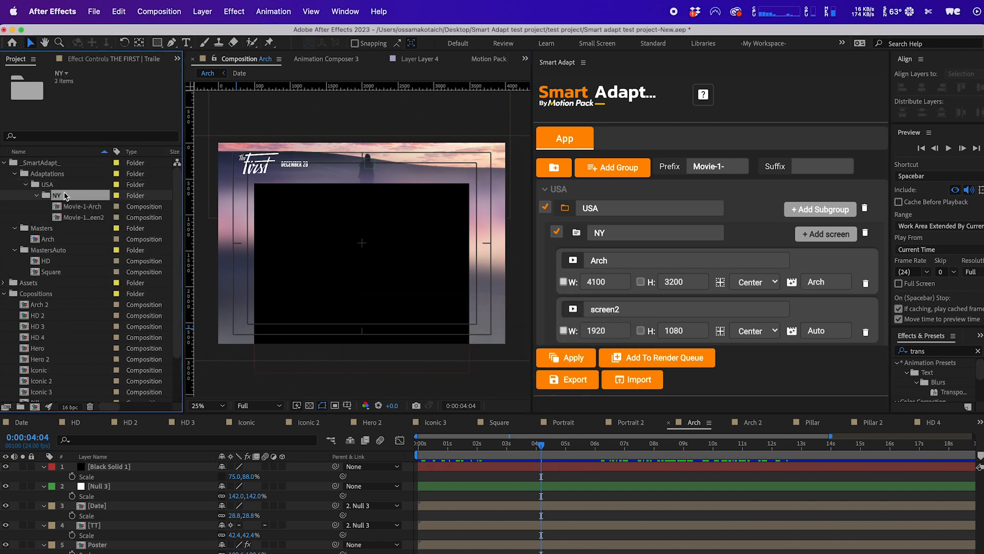
{"action": "left_click", "coordinate": [75, 207]}
{"action": "double_click", "coordinate": [76, 207]}
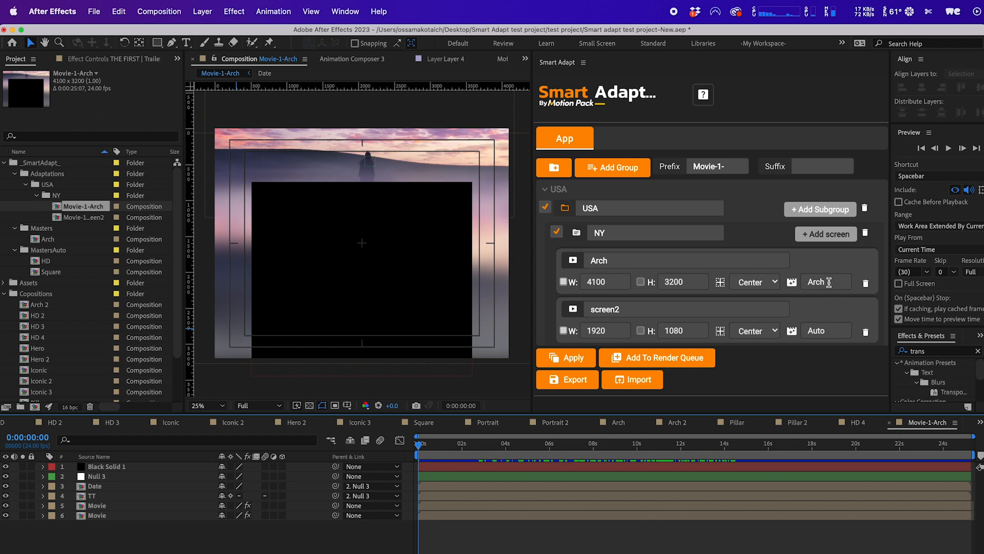
{"action": "double_click", "coordinate": [70, 217]}
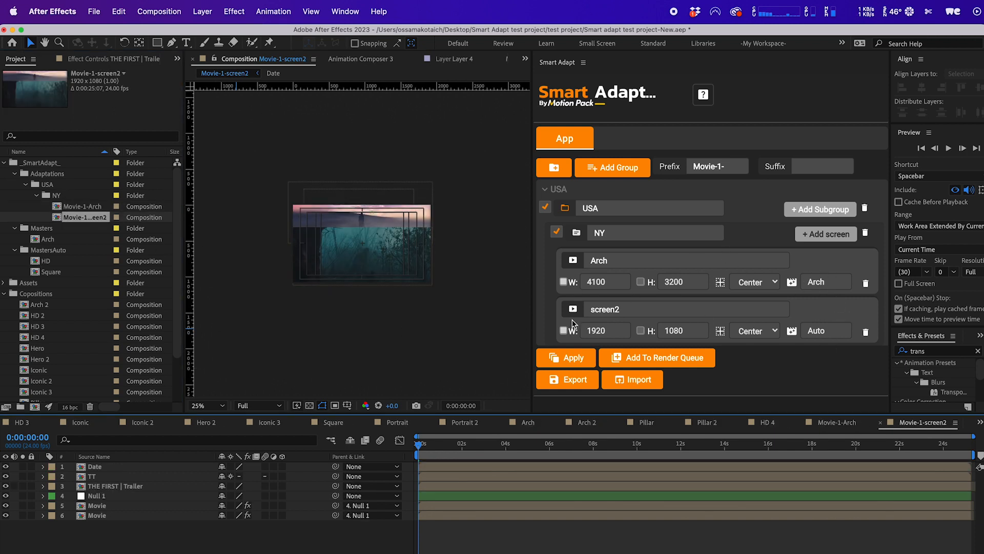
{"action": "double_click", "coordinate": [45, 263]}
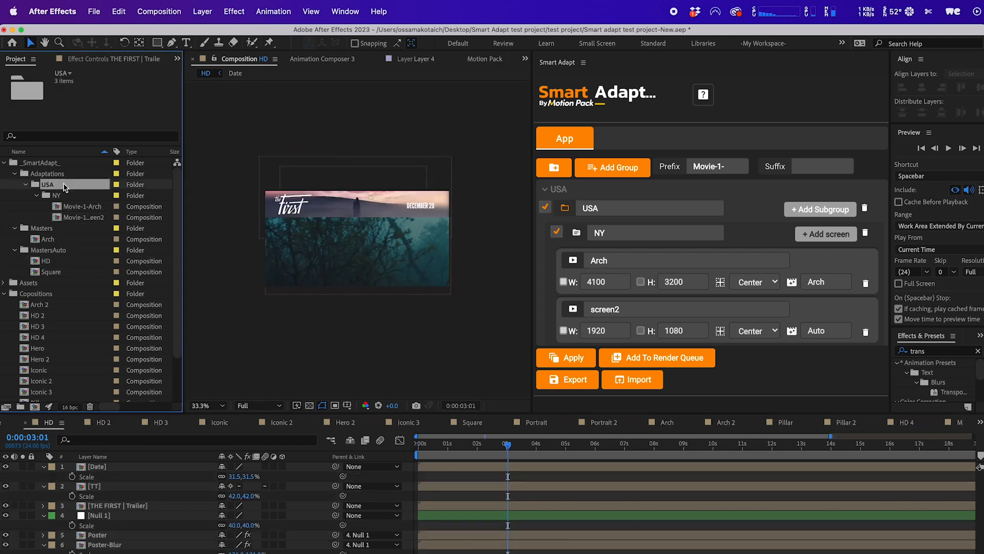
- Delete the USA folder with its generated adaptations and select the Arch composition in Masters
{"action": "key", "text": "Delete"}
{"action": "key", "text": "Return"}
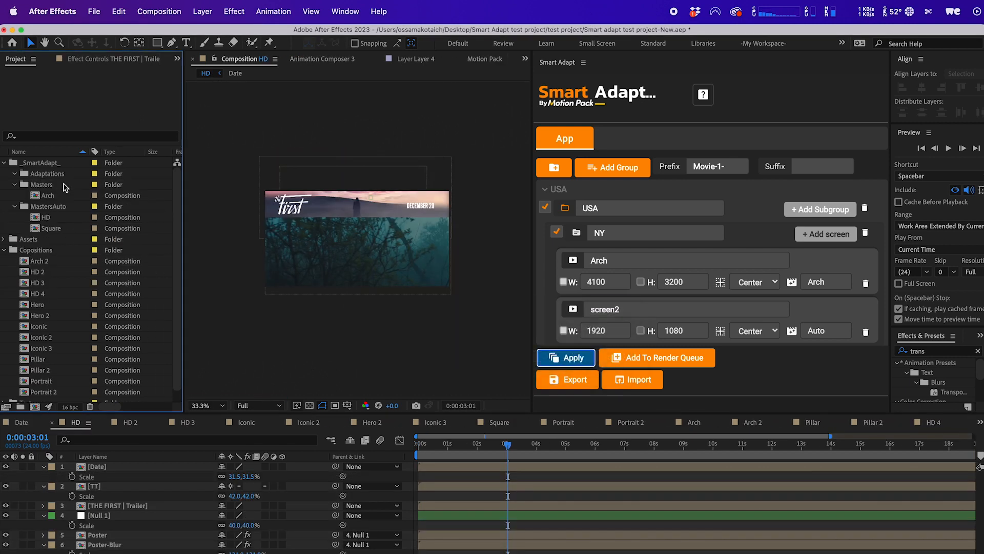
{"action": "left_click", "coordinate": [52, 196]}
{"action": "scroll", "coordinate": [41, 262], "scroll_direction": "down", "scroll_amount": 1}
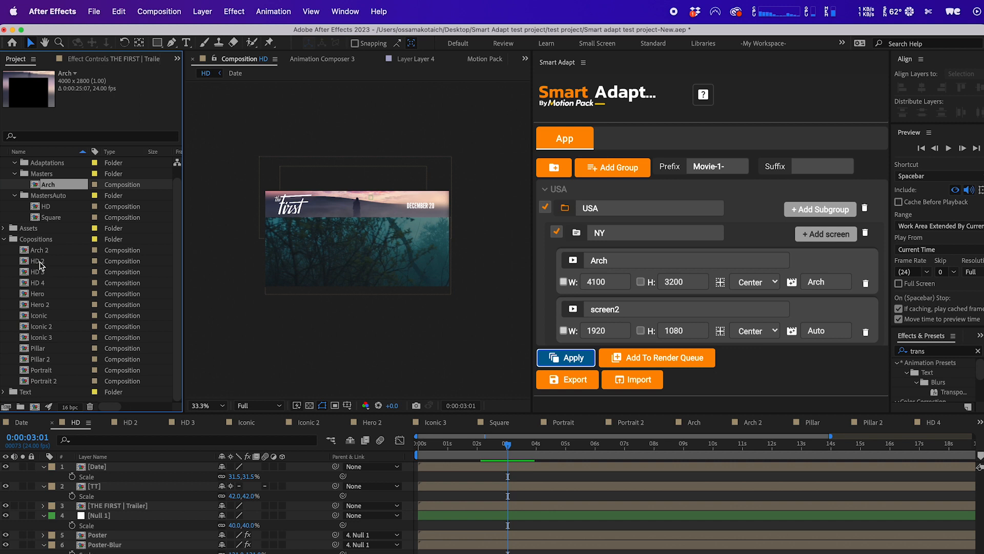
- Open the HD 2, HD 3 and HD 4 compositions in the Copositions folder and compare them with the HD master
{"action": "double_click", "coordinate": [37, 261]}
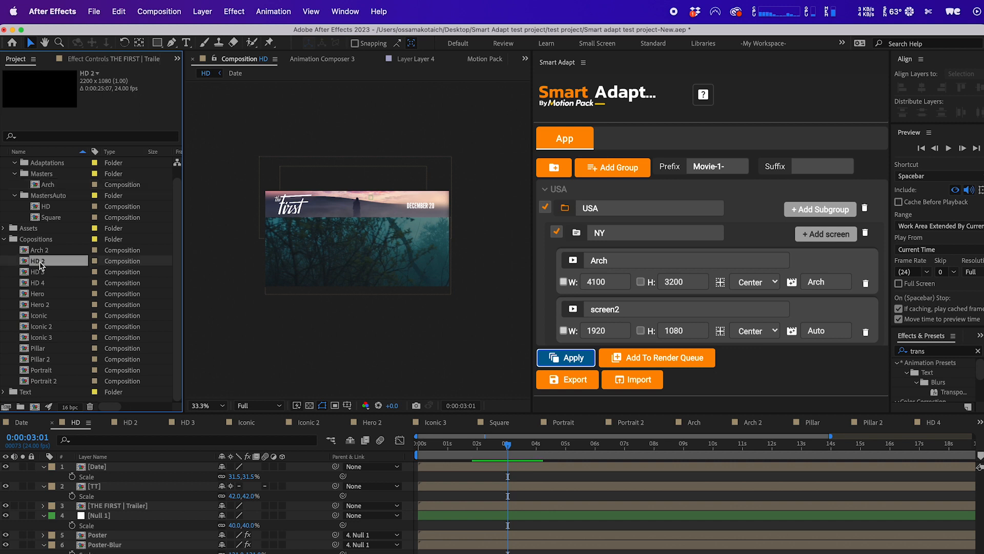
{"action": "double_click", "coordinate": [45, 274]}
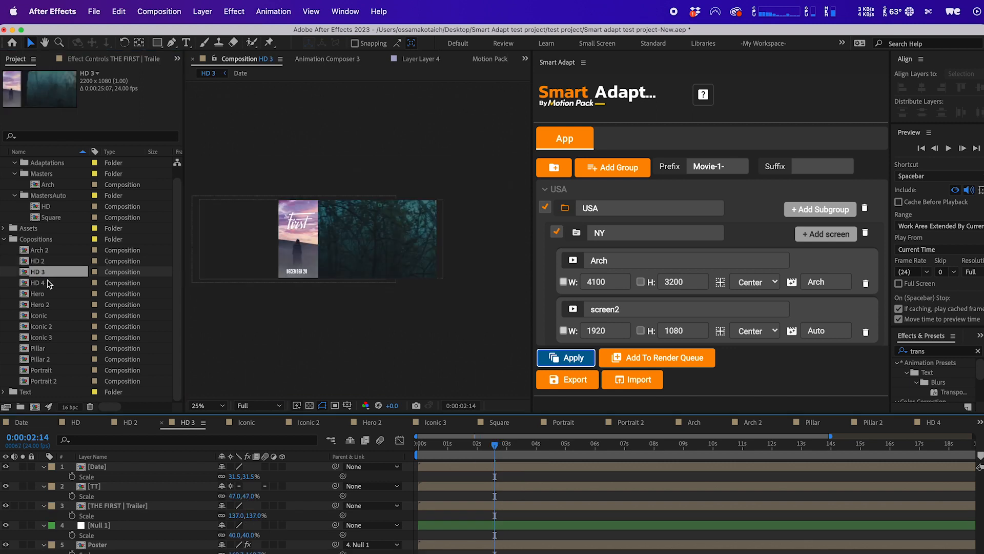
{"action": "double_click", "coordinate": [49, 283]}
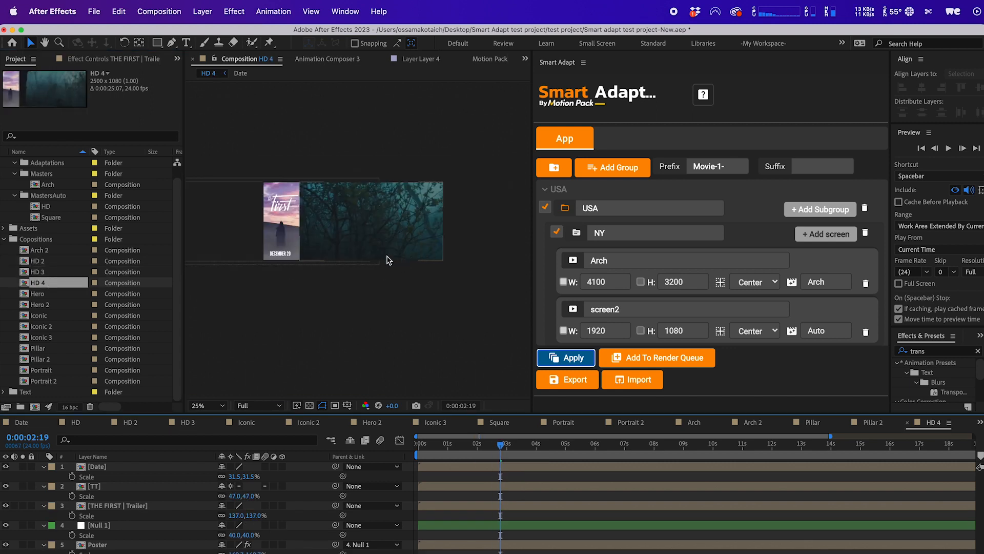
{"action": "double_click", "coordinate": [39, 261]}
{"action": "double_click", "coordinate": [42, 207]}
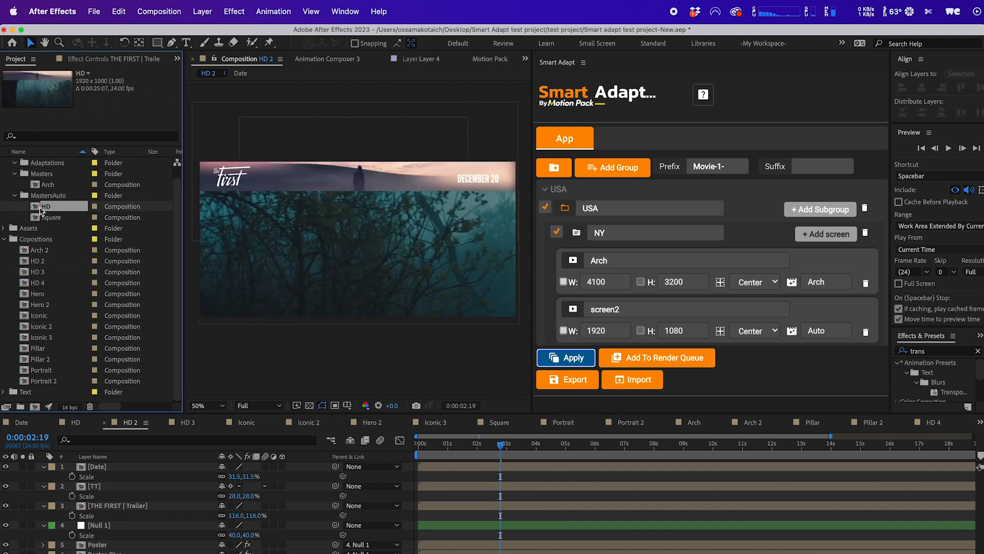
- Move the compositions HD 2 through Portrait 2 into the MastersAuto folder, and Arch 2 into the Masters folder
{"action": "left_click", "coordinate": [44, 263]}
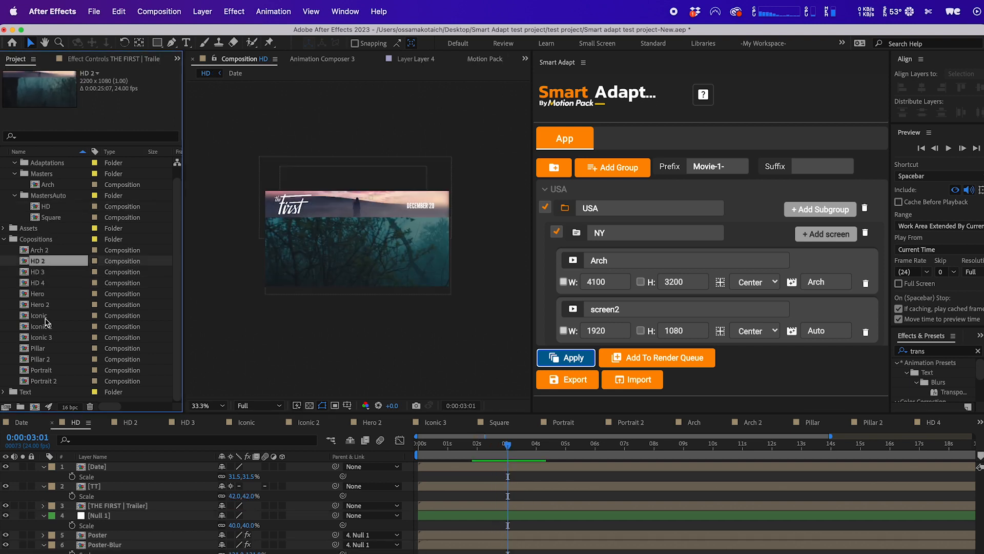
{"action": "left_click", "coordinate": [42, 381], "text": "shift"}
{"action": "left_click_drag", "start_coordinate": [44, 262], "coordinate": [57, 200]}
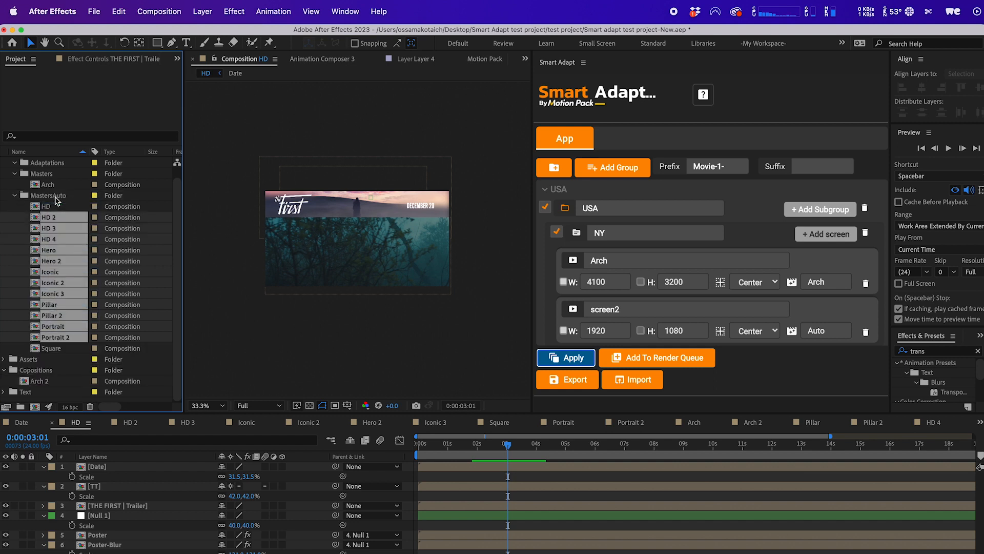
{"action": "left_click_drag", "start_coordinate": [36, 383], "coordinate": [59, 177]}
- Open HD 2, HD 3 and HD 4 in MastersAuto, preview HD 3, and inspect the poster and title layers in HD 4
{"action": "left_click", "coordinate": [47, 221]}
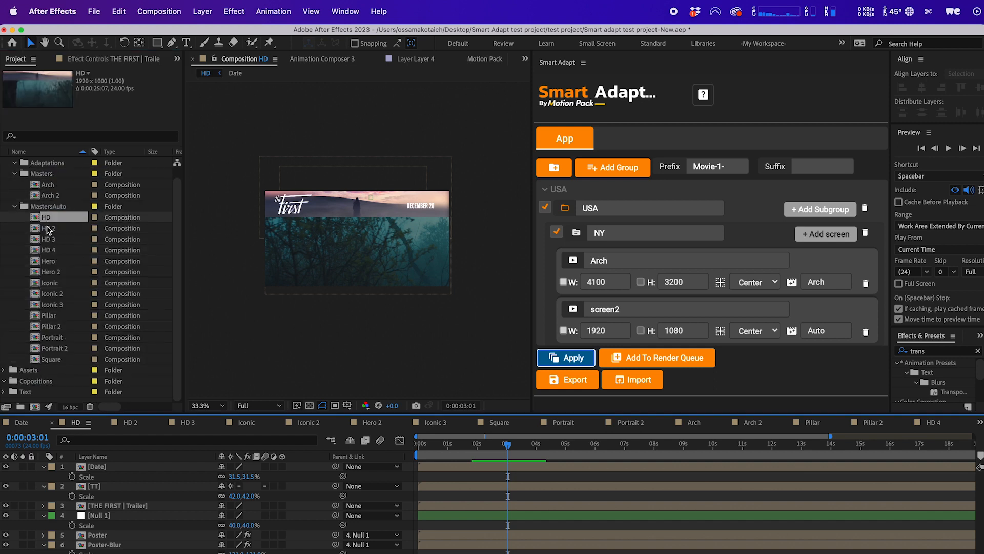
{"action": "double_click", "coordinate": [48, 229]}
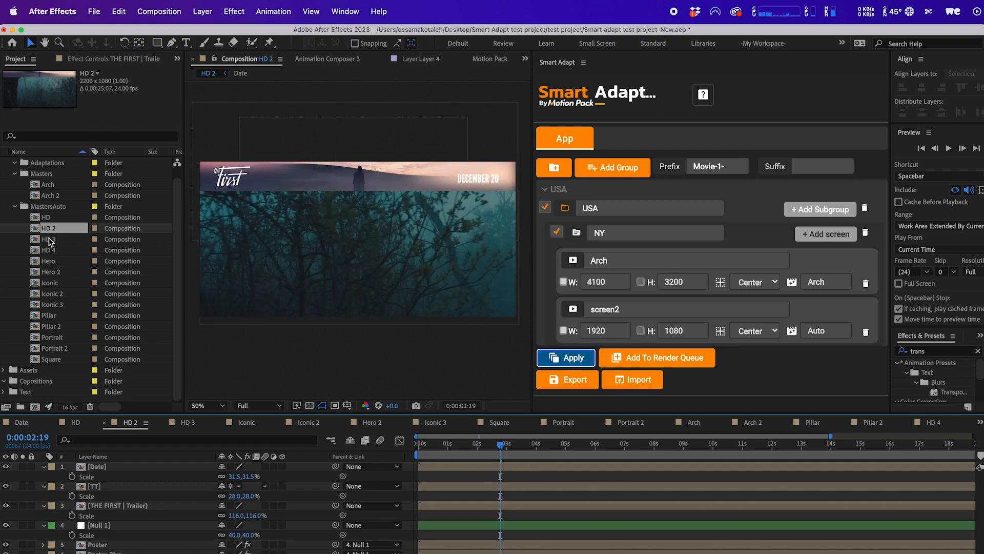
{"action": "double_click", "coordinate": [48, 239]}
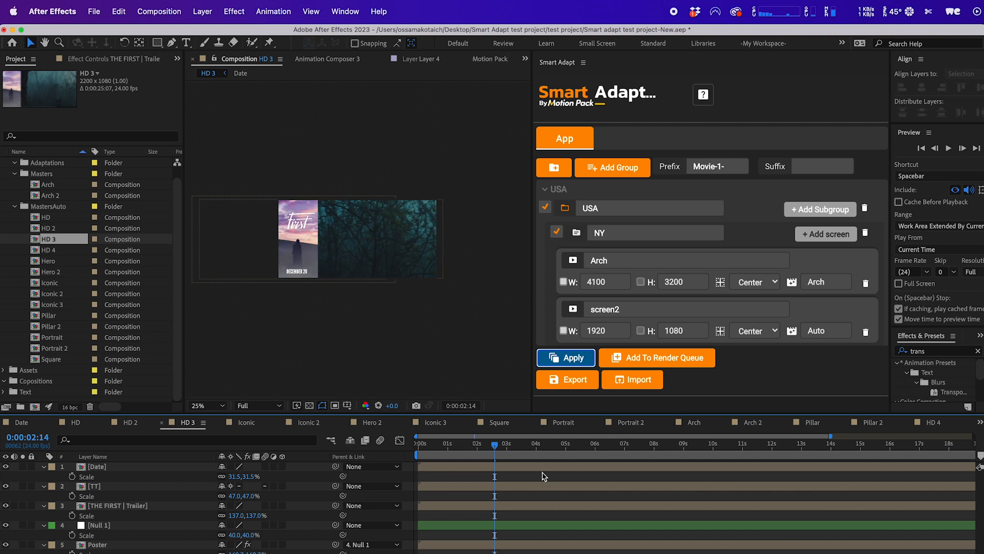
{"action": "left_click_drag", "start_coordinate": [522, 444], "coordinate": [465, 450]}
{"action": "key", "text": "space"}
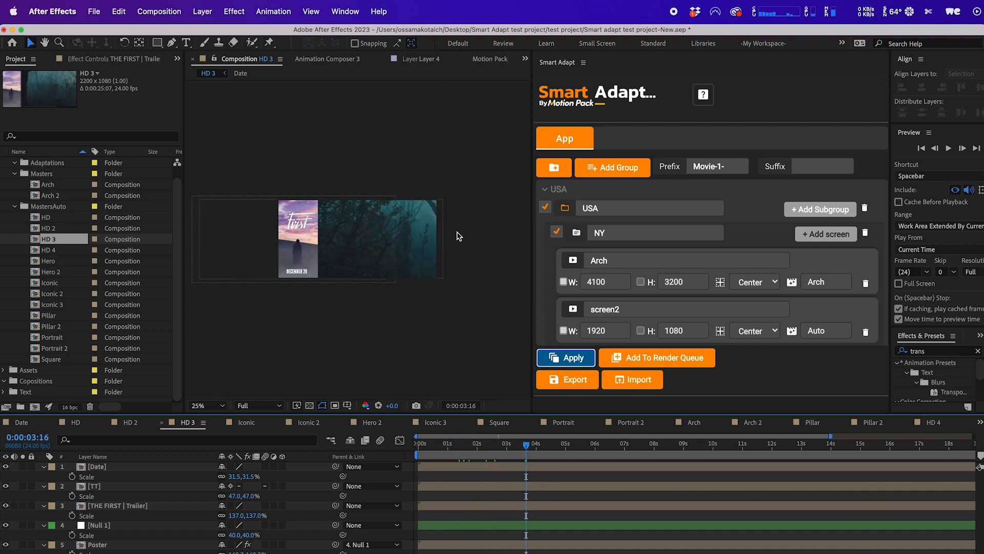
{"action": "double_click", "coordinate": [49, 250]}
{"action": "left_click", "coordinate": [288, 205]}
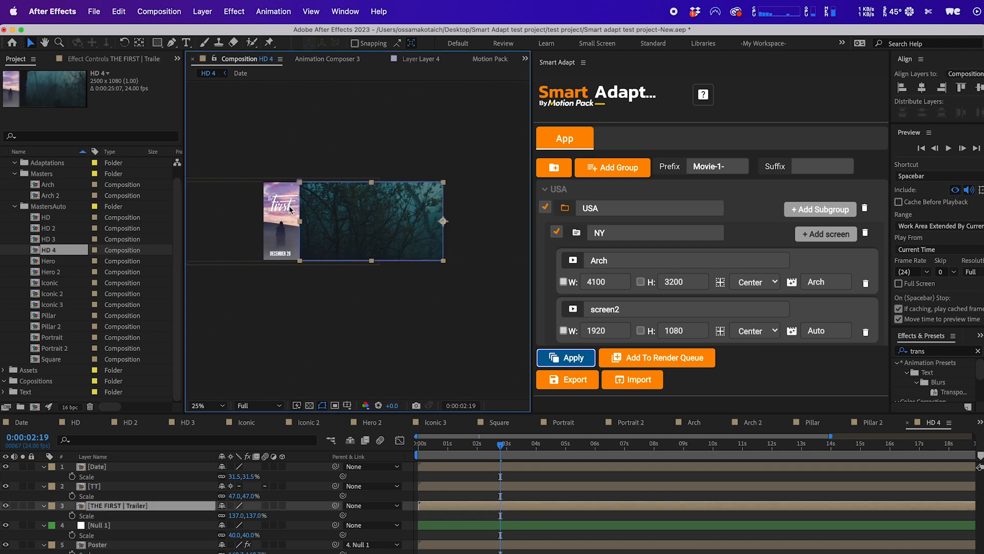
{"action": "left_click", "coordinate": [285, 203]}
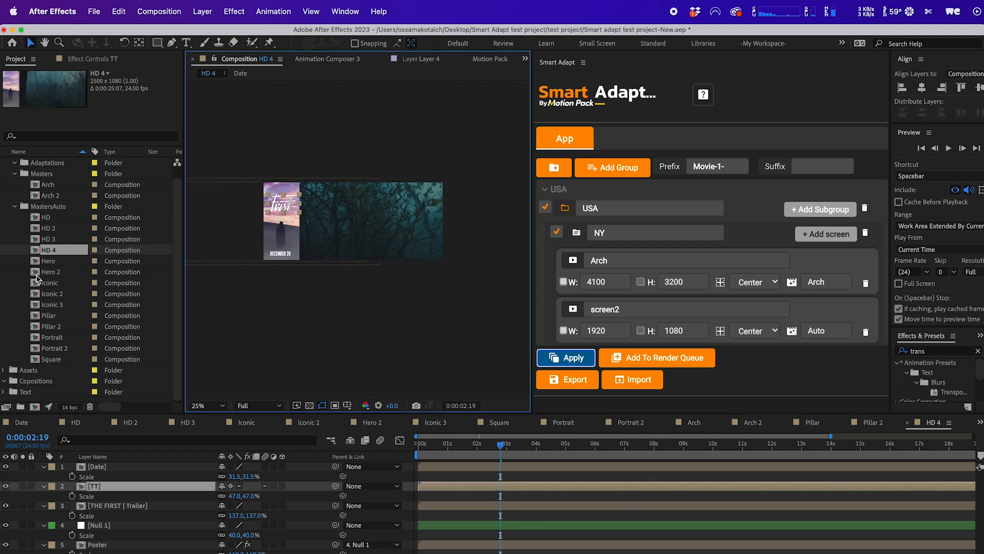
- Compare the layouts of the Hero and Hero 2 masters, scrubbing through the Hero timeline
{"action": "double_click", "coordinate": [47, 261]}
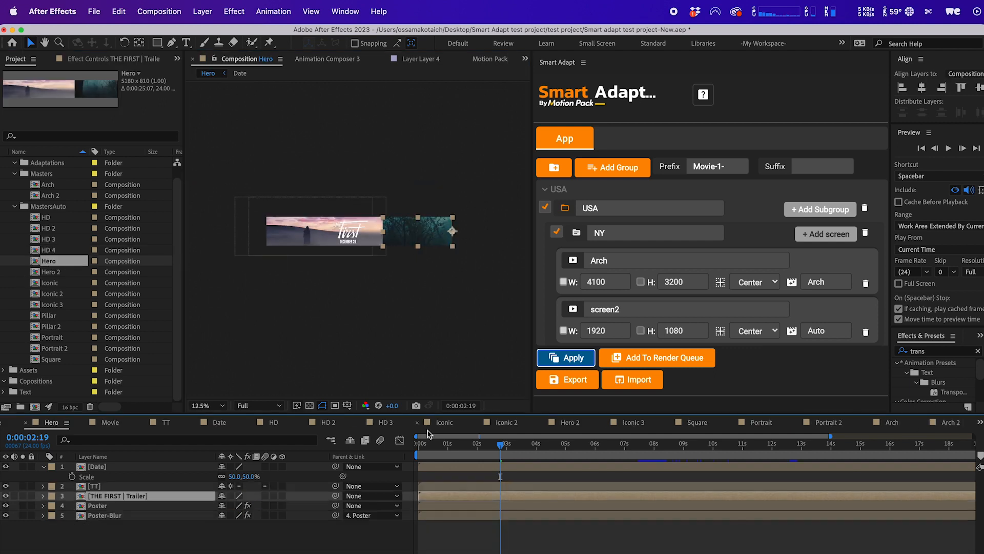
{"action": "left_click_drag", "start_coordinate": [526, 444], "coordinate": [506, 443]}
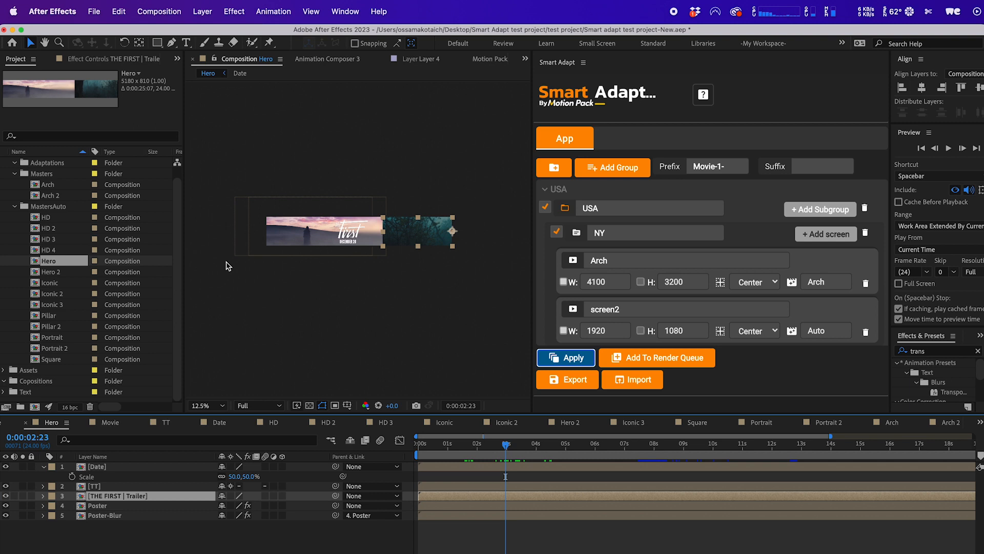
{"action": "double_click", "coordinate": [53, 272]}
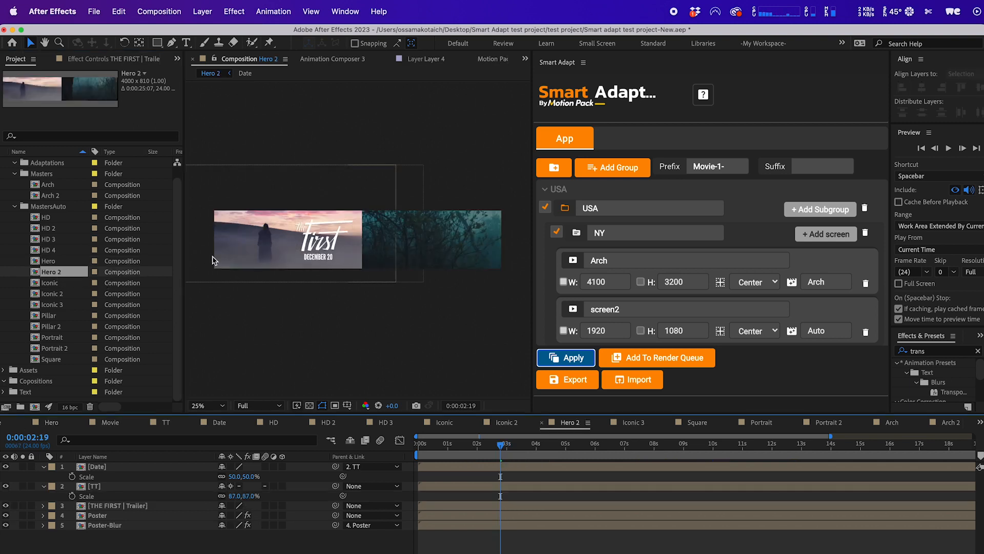
{"action": "double_click", "coordinate": [62, 265]}
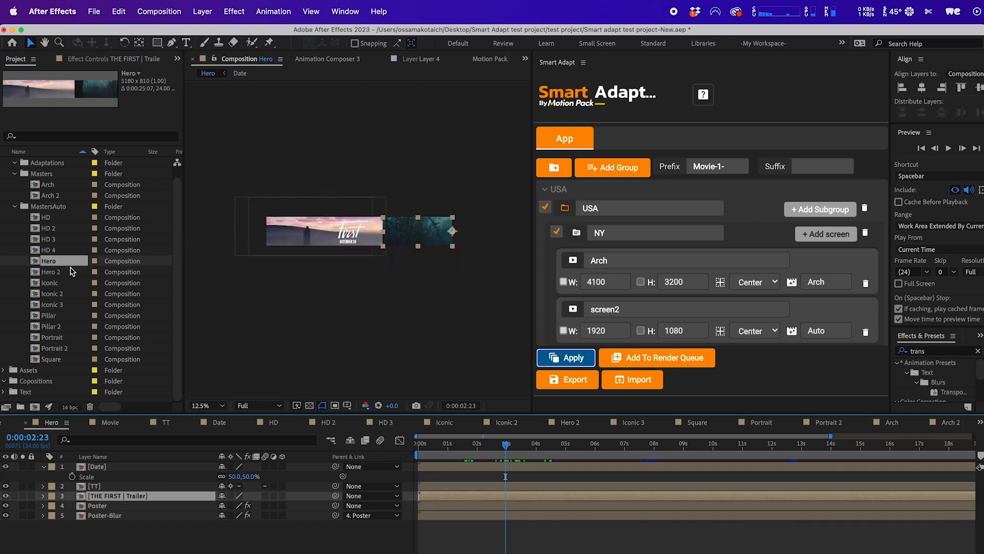
{"action": "double_click", "coordinate": [72, 272]}
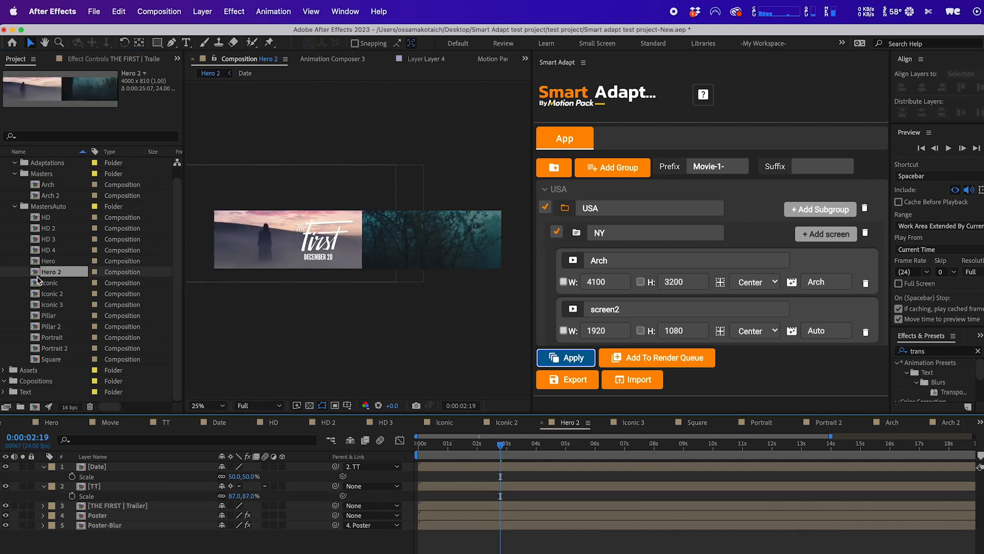
- Open the Iconic, Iconic 2 and Iconic 3 masters and compare their wide banner layouts
{"action": "double_click", "coordinate": [51, 284]}
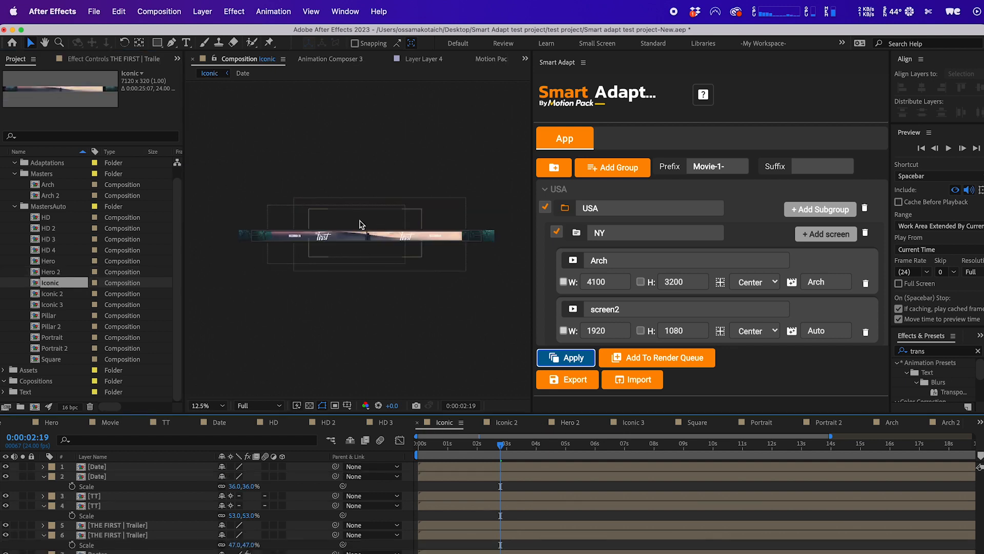
{"action": "double_click", "coordinate": [47, 293]}
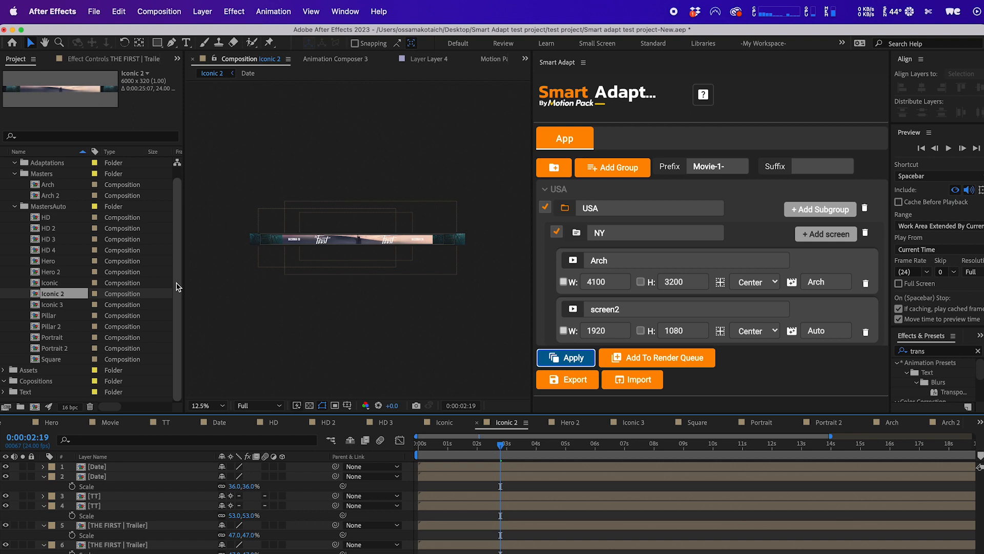
{"action": "double_click", "coordinate": [56, 305]}
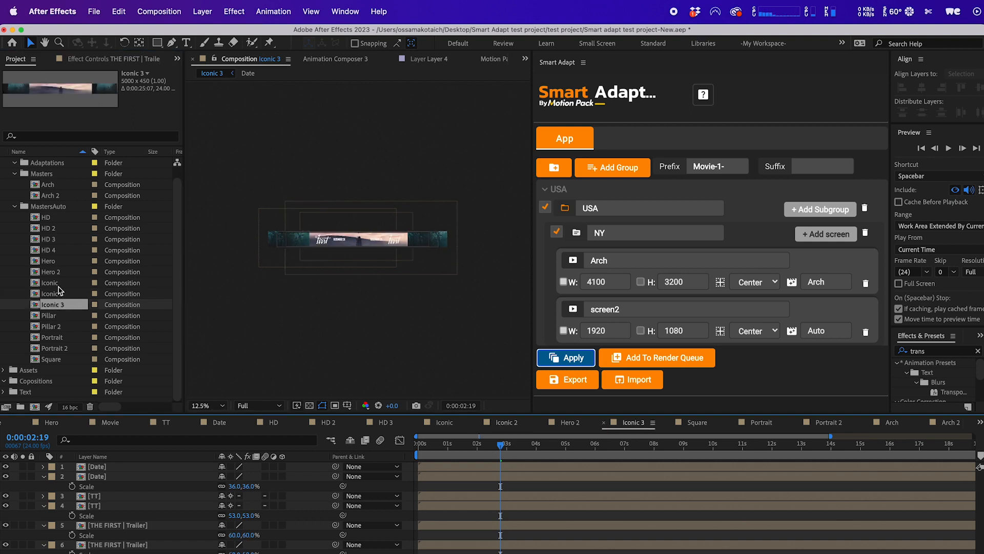
- Open the Pillar and Pillar 2 masters and compare their tall layouts
{"action": "double_click", "coordinate": [56, 315]}
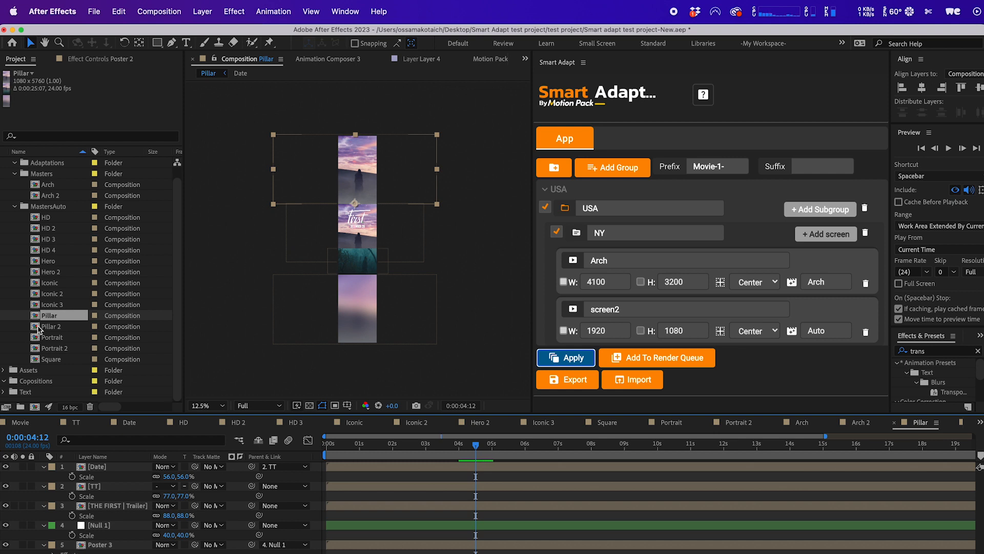
{"action": "left_click", "coordinate": [57, 329]}
{"action": "double_click", "coordinate": [58, 329]}
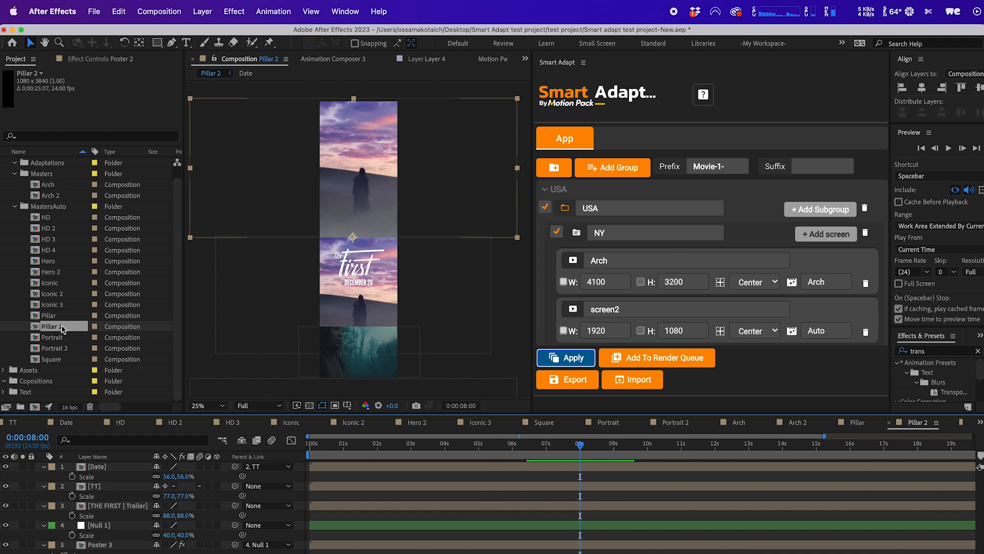
{"action": "double_click", "coordinate": [60, 316]}
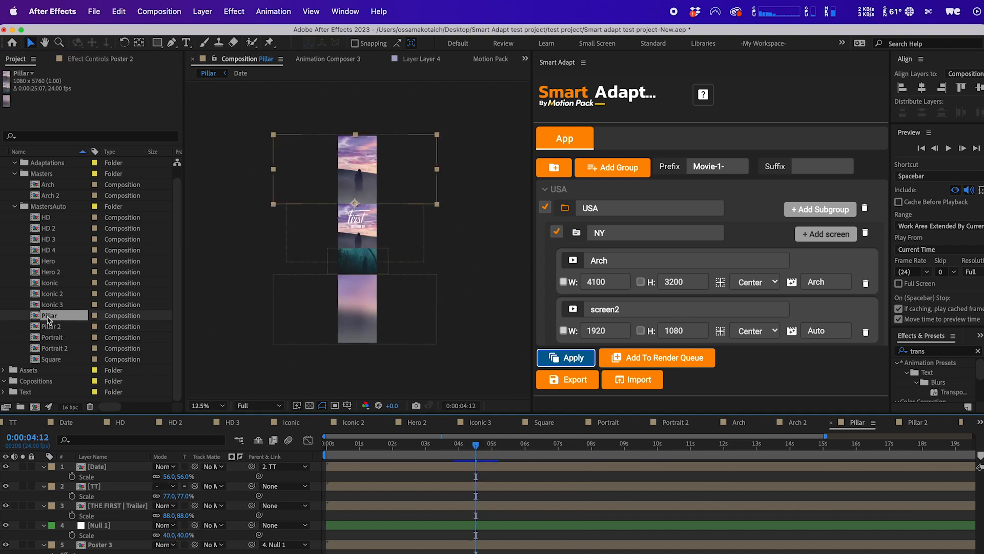
- Check the Portrait master's composition settings, and view the Portrait 2 and Square masters
{"action": "double_click", "coordinate": [57, 338]}
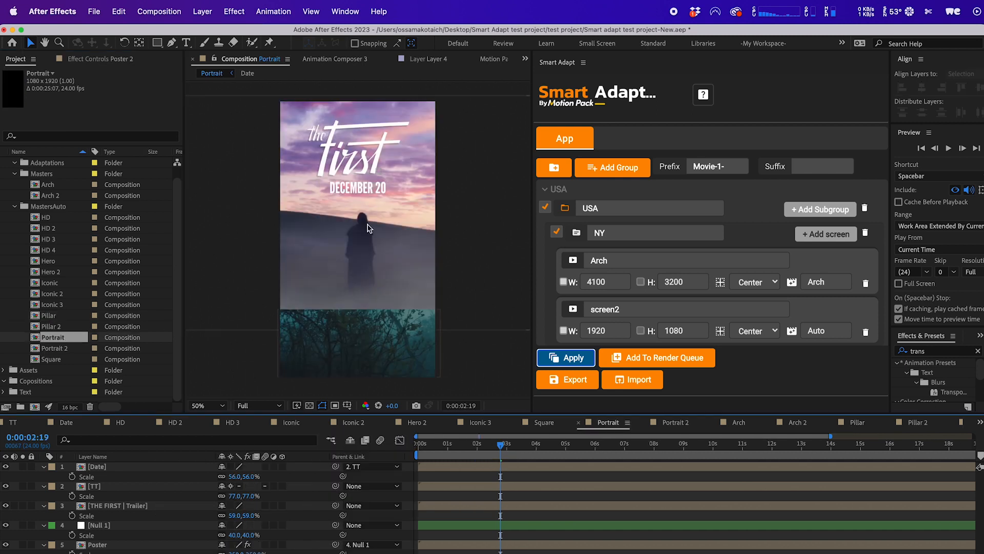
{"action": "key", "text": "super+k"}
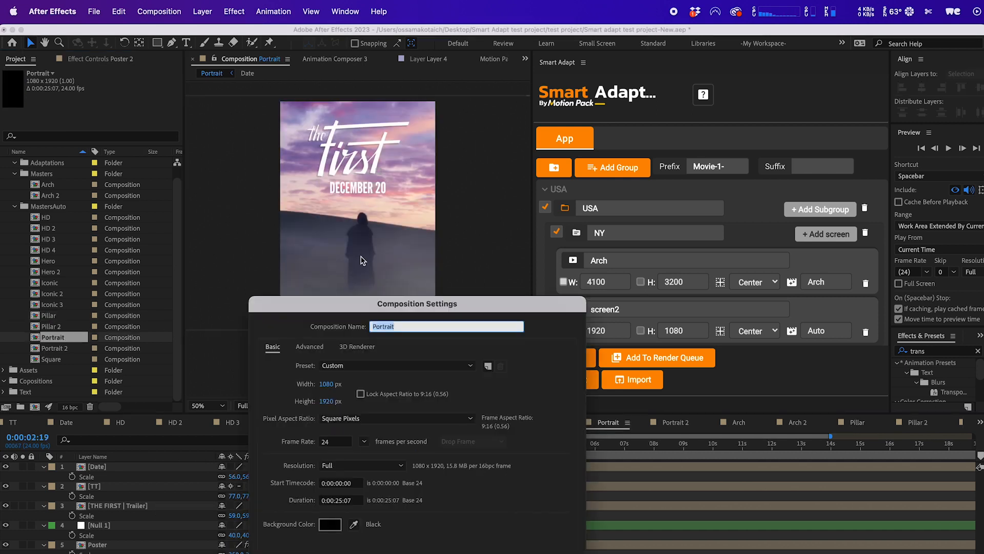
{"action": "key", "text": "Escape"}
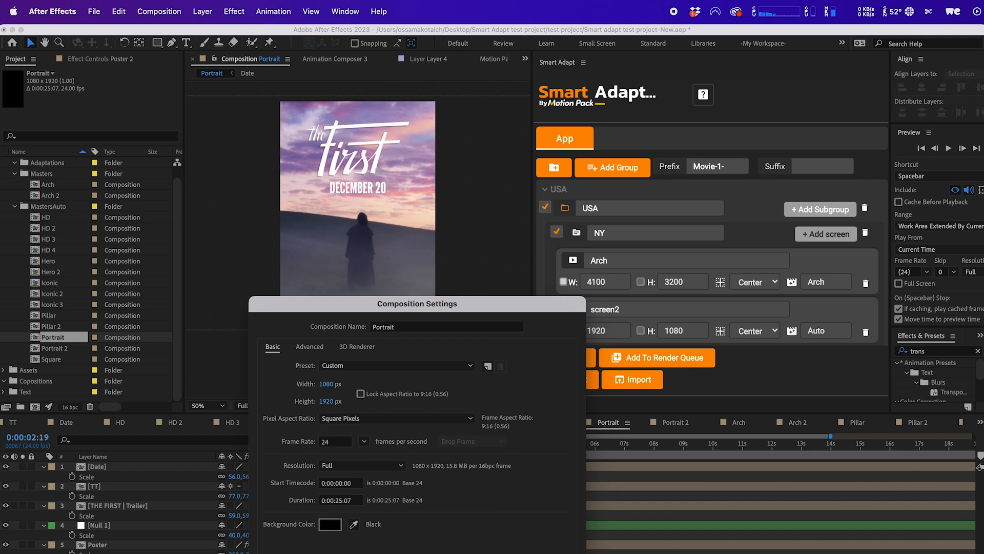
{"action": "double_click", "coordinate": [50, 348]}
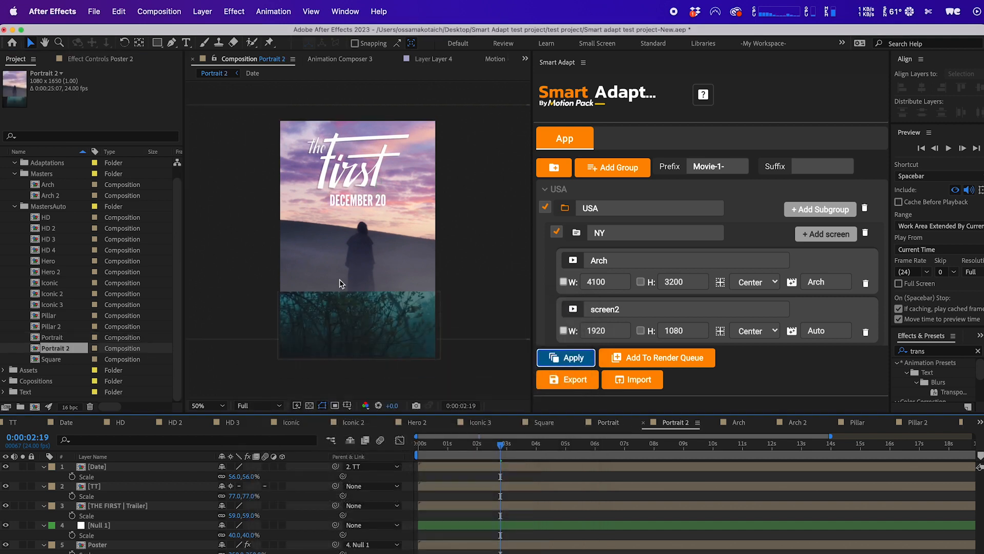
{"action": "double_click", "coordinate": [46, 359]}
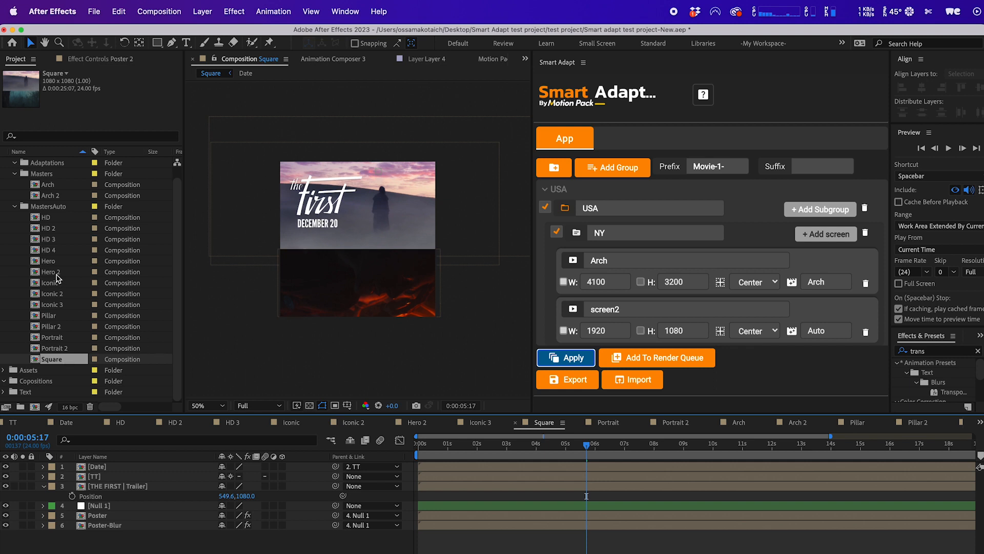
- Open the Arch and Arch 2 compositions in the Masters folder and compare their layouts
{"action": "double_click", "coordinate": [57, 196]}
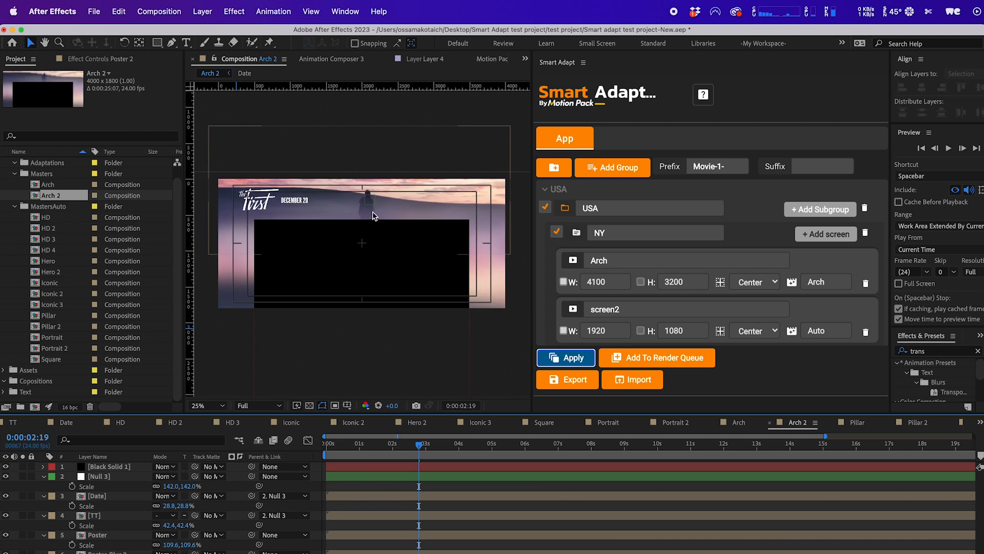
{"action": "double_click", "coordinate": [59, 186]}
{"action": "double_click", "coordinate": [57, 196]}
- Import the Digital screen JSON file ending in test-3 from the test project folder into Smart Adapt
{"action": "left_click", "coordinate": [647, 383]}
{"action": "left_click", "coordinate": [649, 386]}
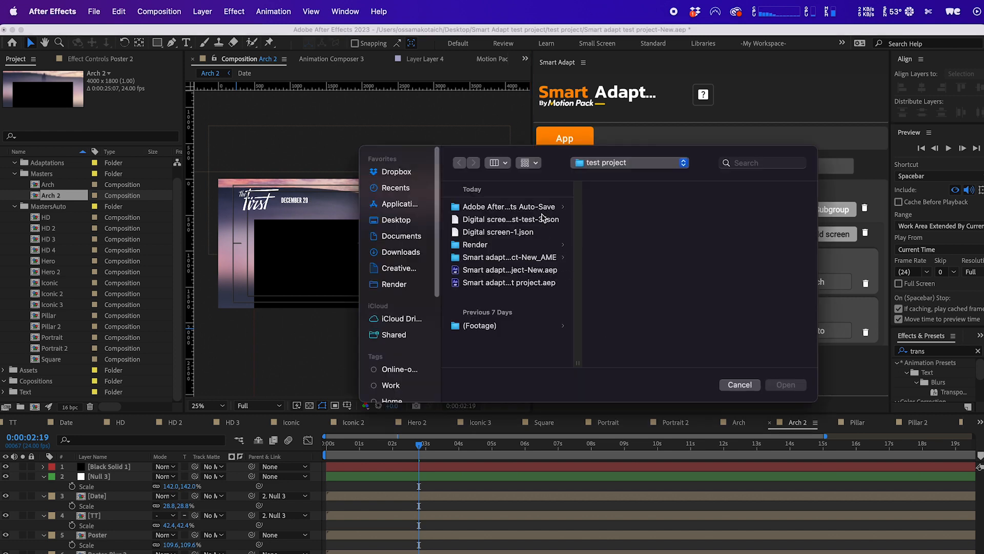
{"action": "left_click", "coordinate": [543, 219]}
{"action": "left_click", "coordinate": [785, 385]}
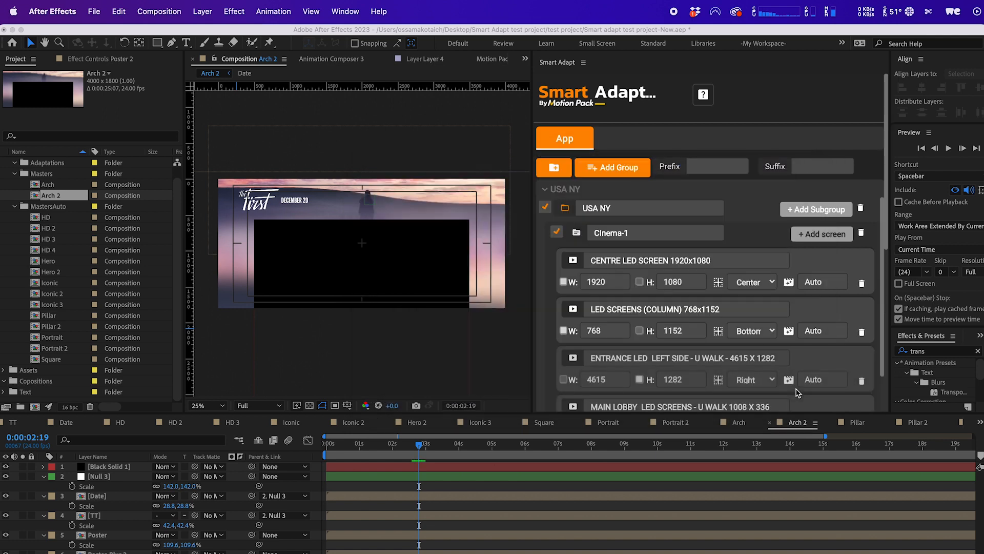
- Collapse the USA NY group and expand UK London to examine its screens' sizes, alignment and master settings
{"action": "left_click", "coordinate": [736, 198]}
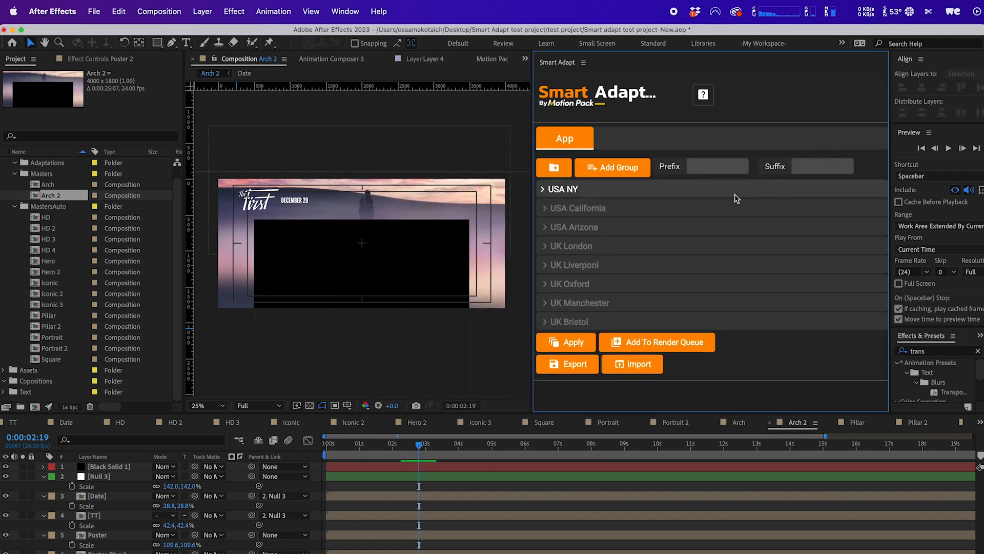
{"action": "left_click", "coordinate": [715, 247]}
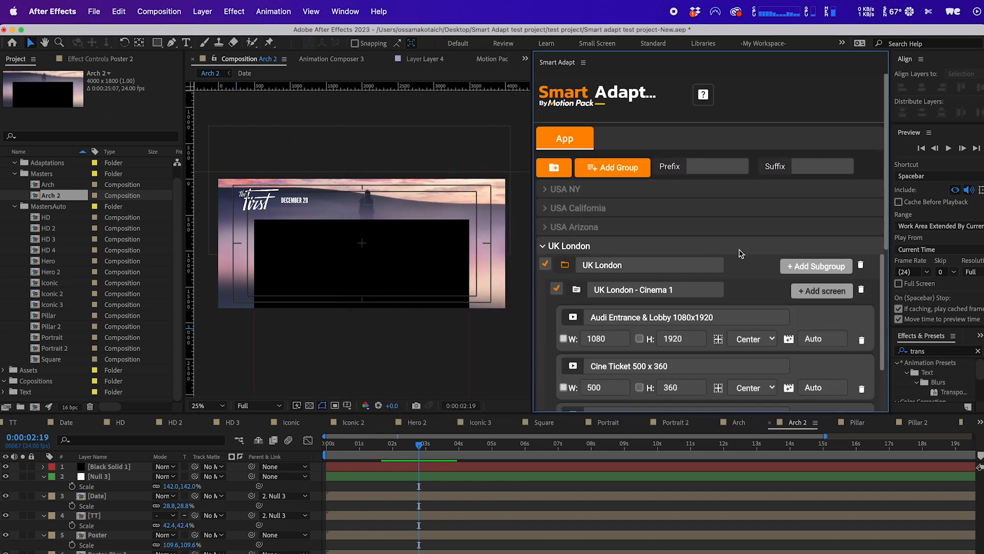
{"action": "scroll", "coordinate": [772, 297], "scroll_direction": "down", "scroll_amount": 3}
{"action": "scroll", "coordinate": [771, 299], "scroll_direction": "down", "scroll_amount": 5}
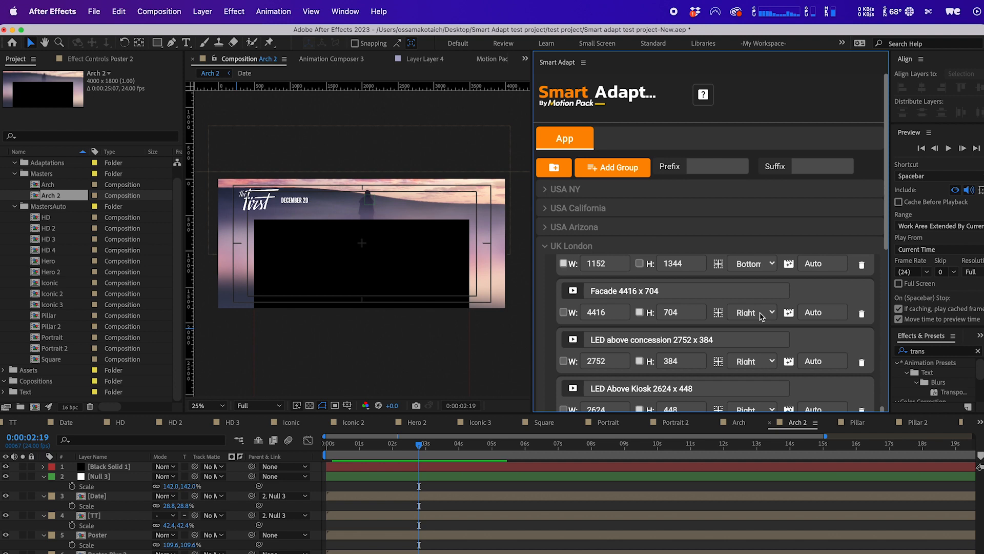
{"action": "scroll", "coordinate": [741, 363], "scroll_direction": "down", "scroll_amount": 2}
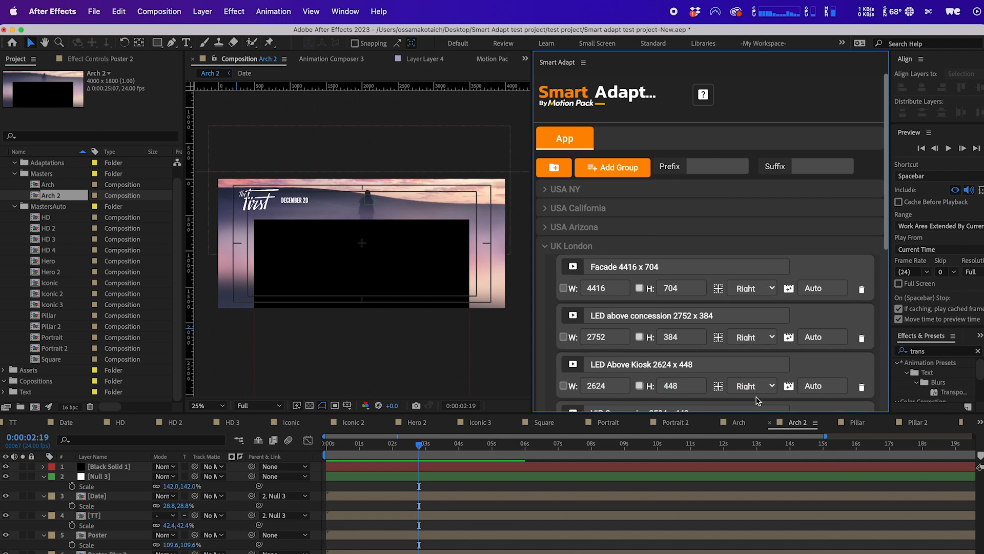
- Examine the remaining UK London screens down to the Salalah subgroup, and collapse the group
{"action": "scroll", "coordinate": [756, 400], "scroll_direction": "down", "scroll_amount": 1}
{"action": "scroll", "coordinate": [762, 382], "scroll_direction": "down", "scroll_amount": 3}
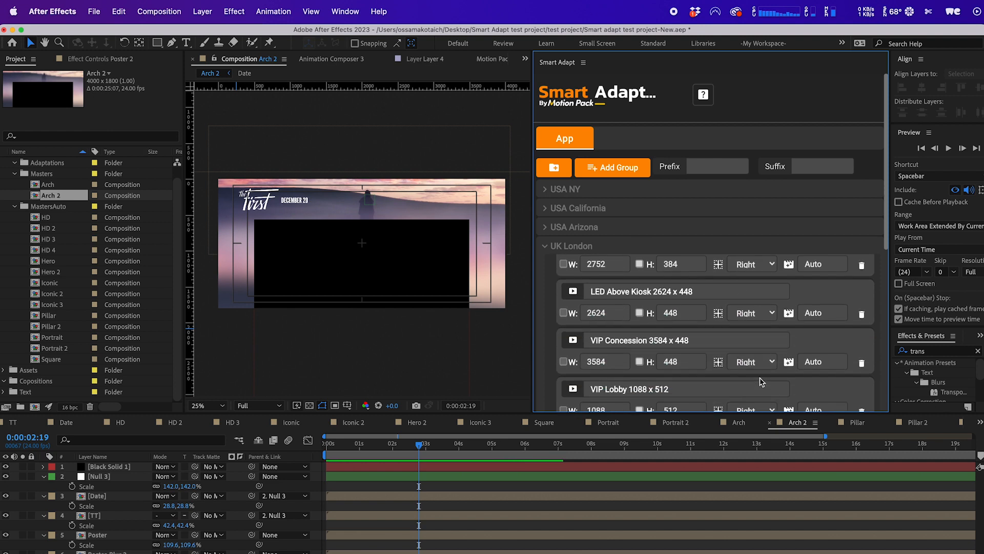
{"action": "scroll", "coordinate": [762, 381], "scroll_direction": "down", "scroll_amount": 2}
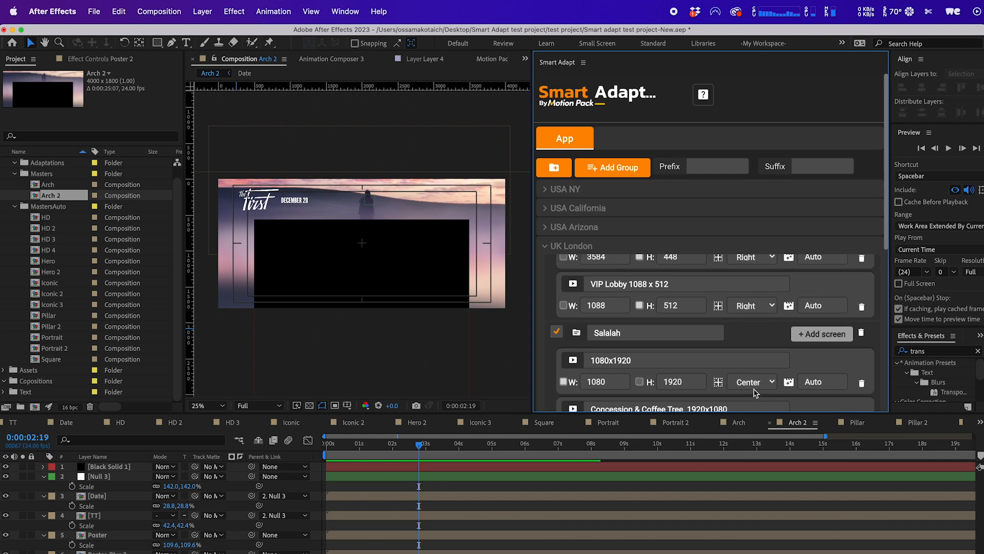
{"action": "scroll", "coordinate": [754, 392], "scroll_direction": "down", "scroll_amount": 3}
{"action": "scroll", "coordinate": [825, 367], "scroll_direction": "up", "scroll_amount": 5}
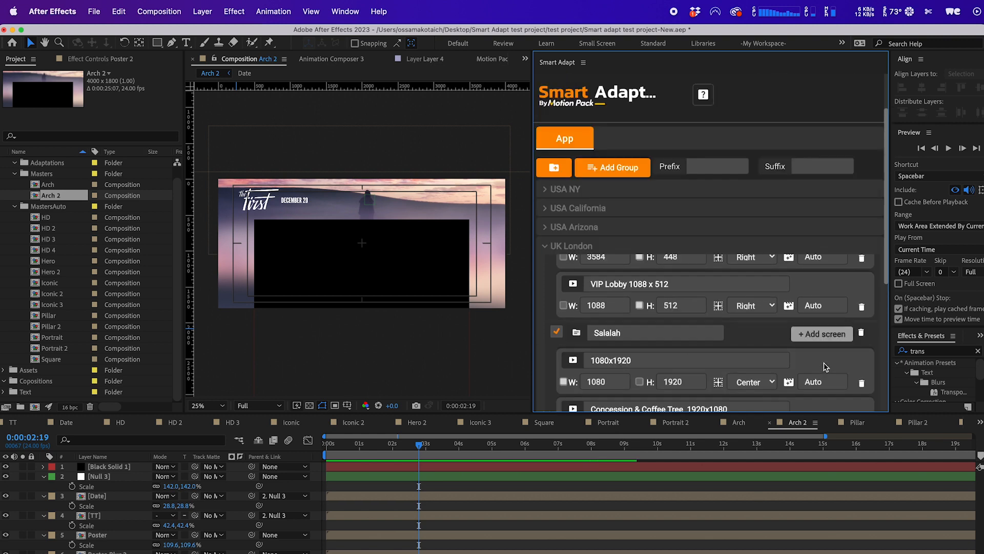
{"action": "left_click", "coordinate": [697, 242]}
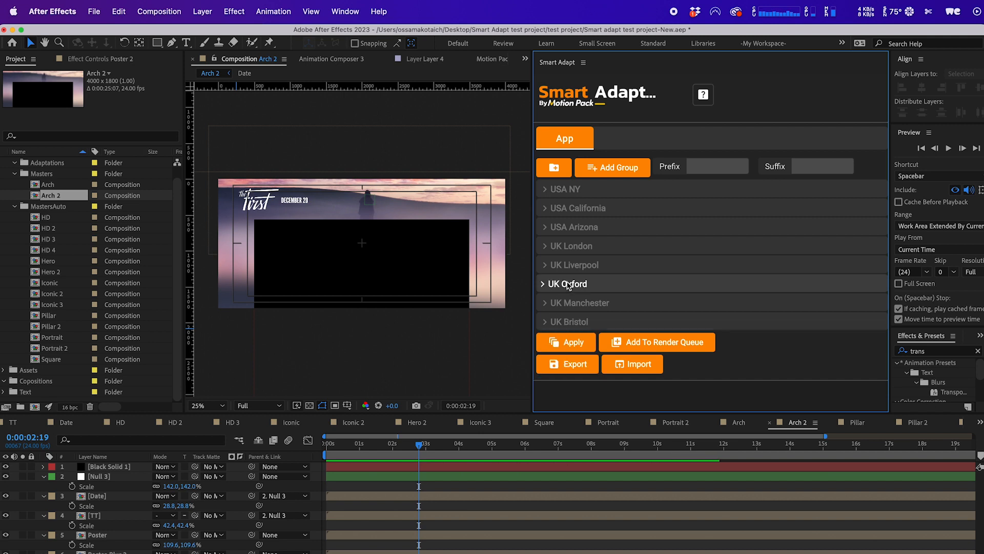
- Try excluding and re-including the USA NY group and its Cinema-1 subgroup, and look over the subgroup's screens
{"action": "left_click", "coordinate": [582, 194]}
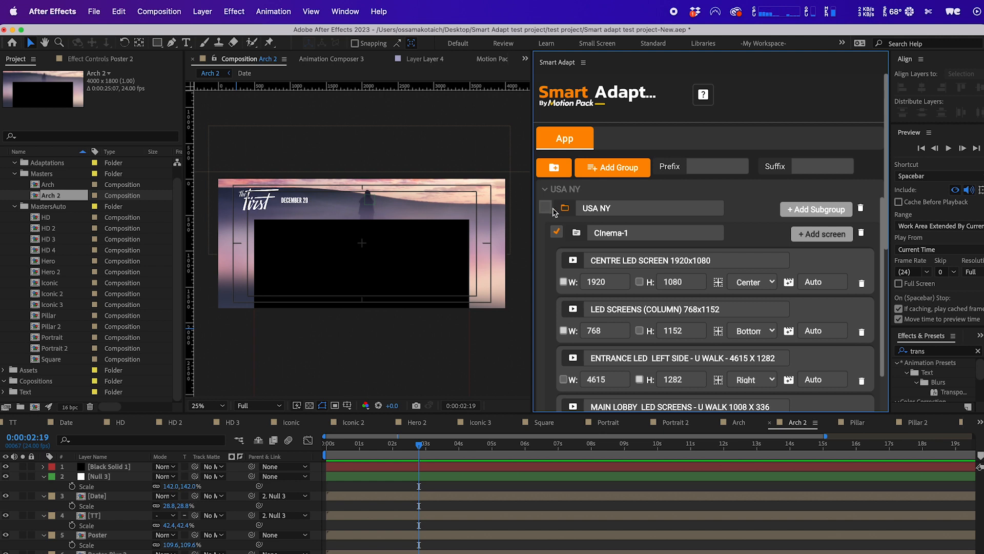
{"action": "left_click", "coordinate": [587, 191]}
{"action": "left_click", "coordinate": [614, 195]}
{"action": "left_click", "coordinate": [614, 191]}
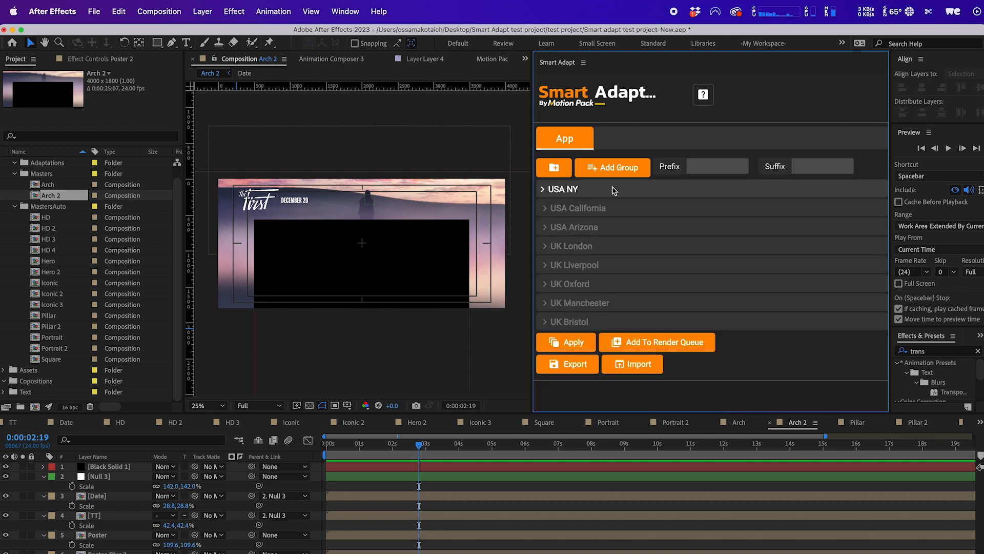
{"action": "left_click", "coordinate": [637, 194]}
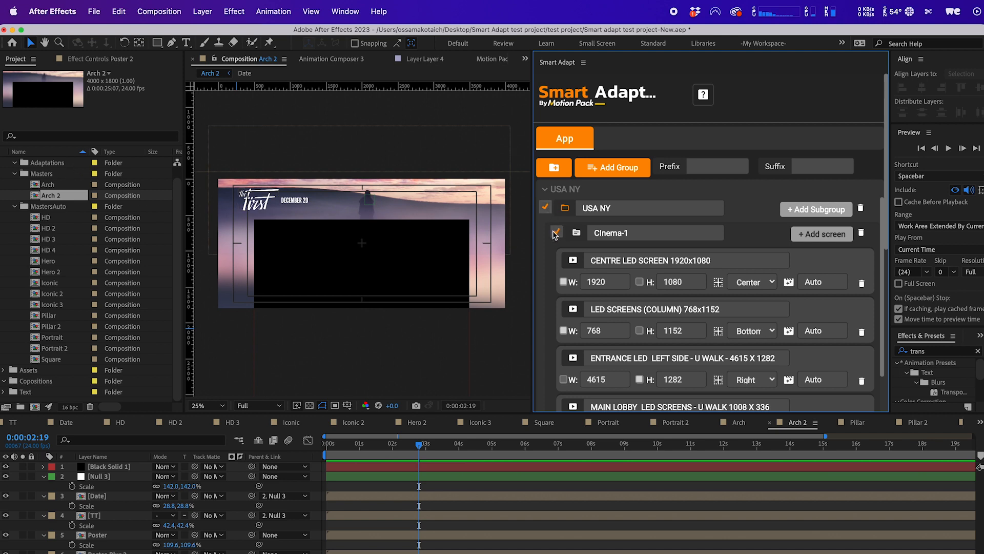
{"action": "left_click", "coordinate": [546, 207]}
{"action": "left_click", "coordinate": [557, 234]}
{"action": "scroll", "coordinate": [548, 263], "scroll_direction": "down", "scroll_amount": 10}
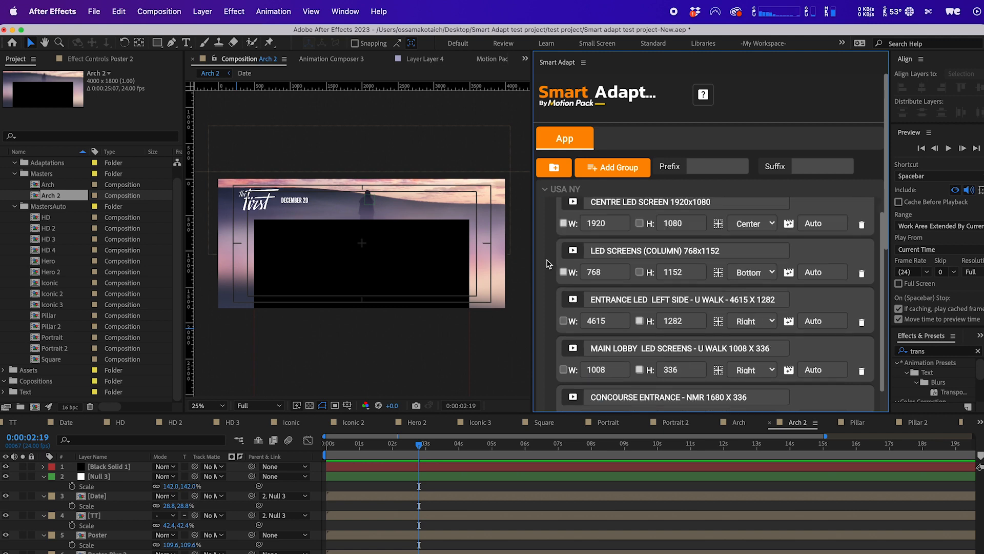
{"action": "scroll", "coordinate": [548, 263], "scroll_direction": "up", "scroll_amount": 10}
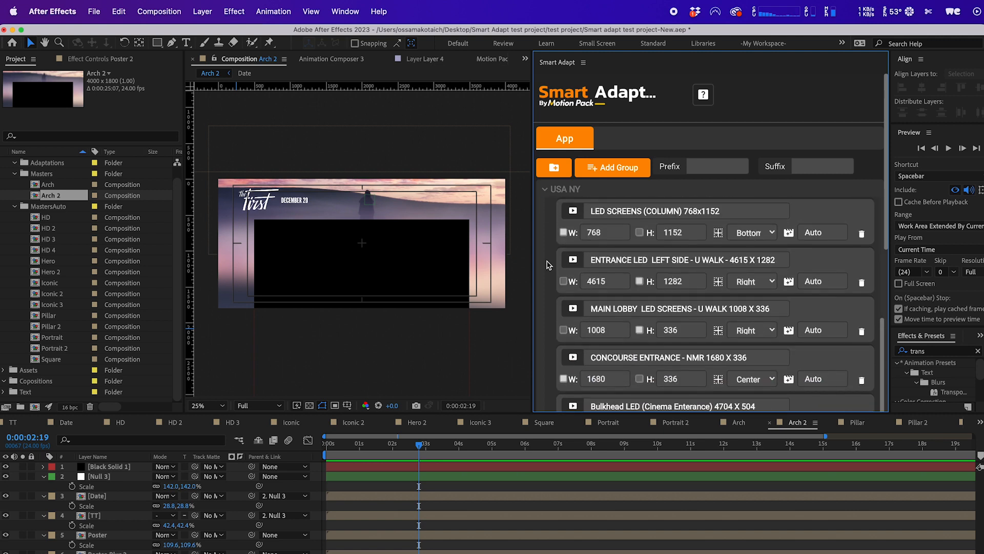
{"action": "left_click", "coordinate": [556, 233]}
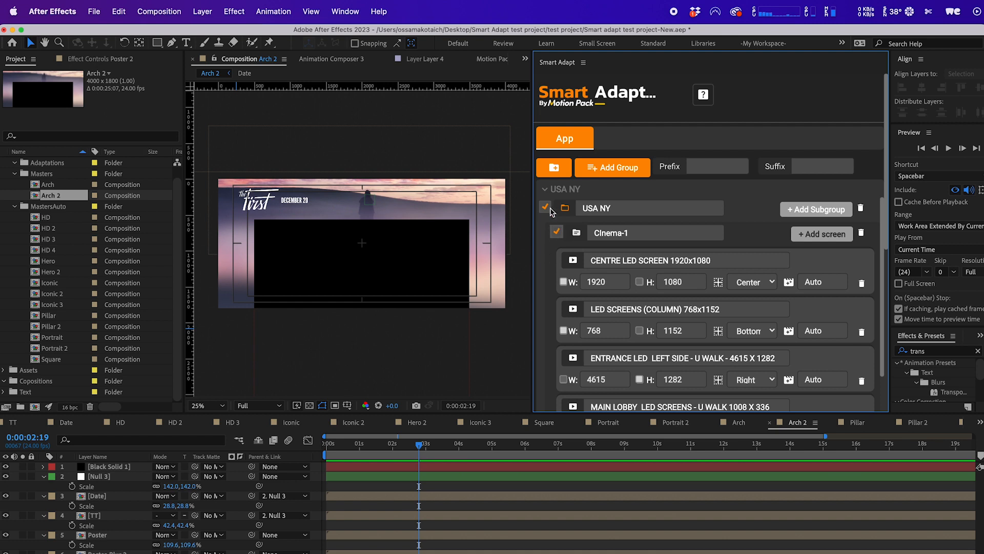
{"action": "left_click", "coordinate": [687, 192]}
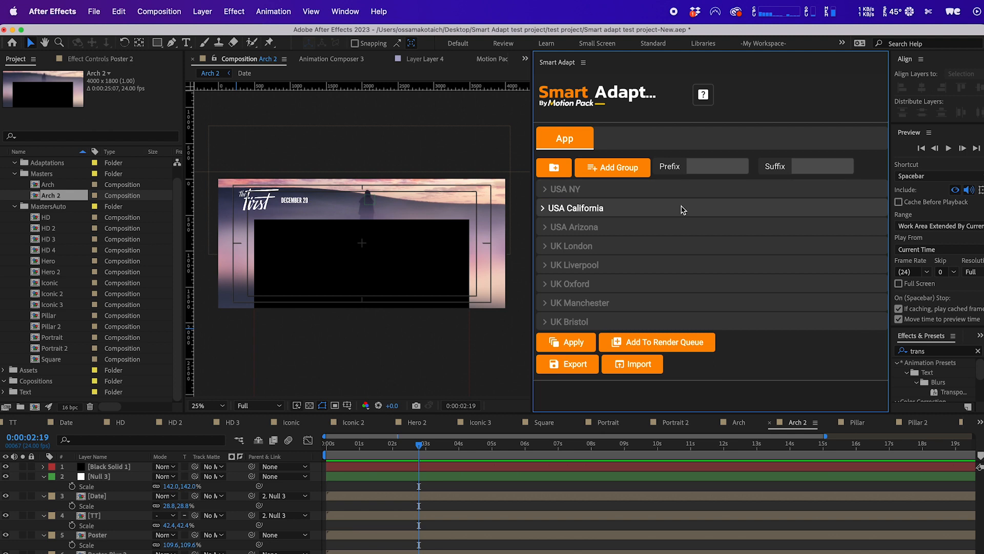
- Try excluding and re-including the USA California group and its California - Cinema 1 subgroup, and collapse the group
{"action": "left_click", "coordinate": [647, 208]}
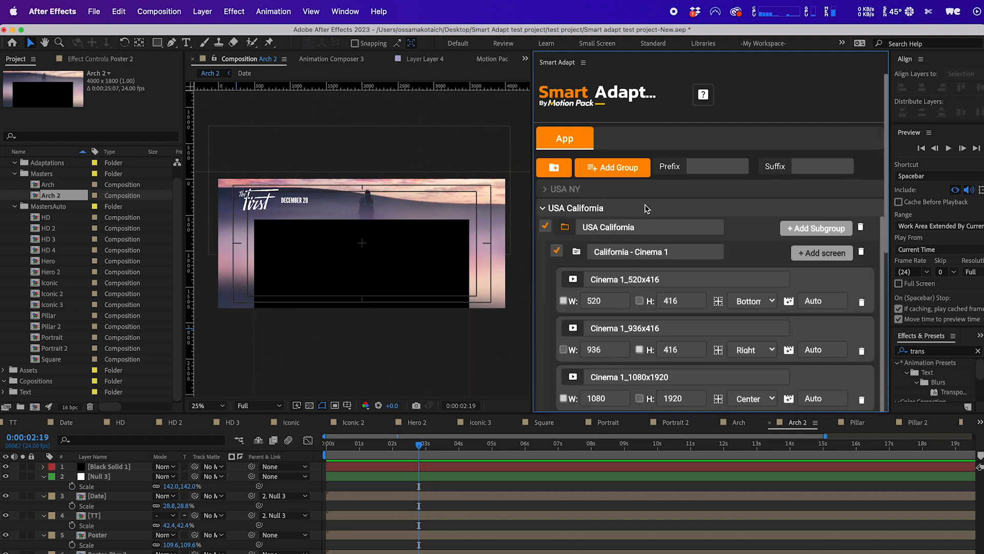
{"action": "left_click", "coordinate": [557, 252]}
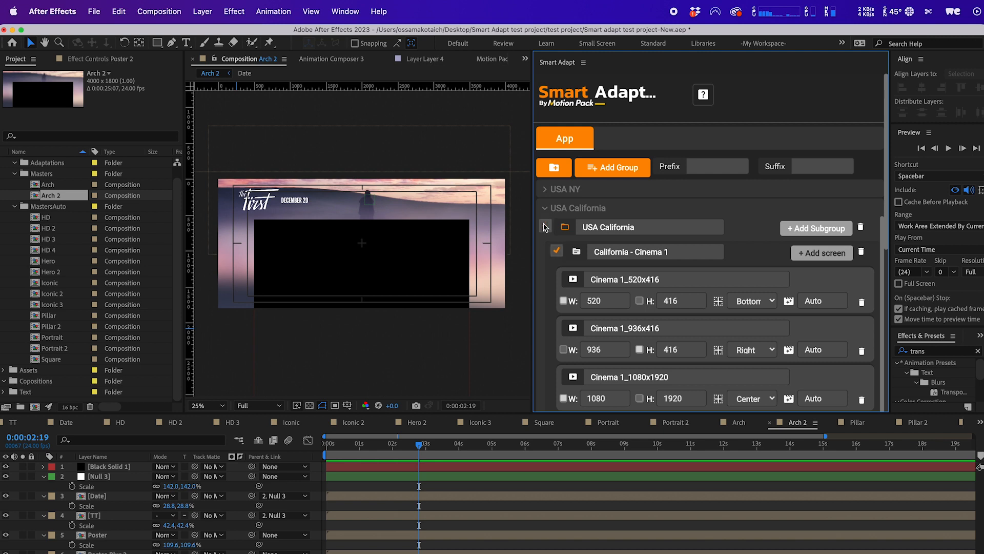
{"action": "left_click", "coordinate": [614, 213]}
- Try excluding and re-including the UK London group and its Cinema 1 subgroup, and collapse the group
{"action": "left_click", "coordinate": [564, 250]}
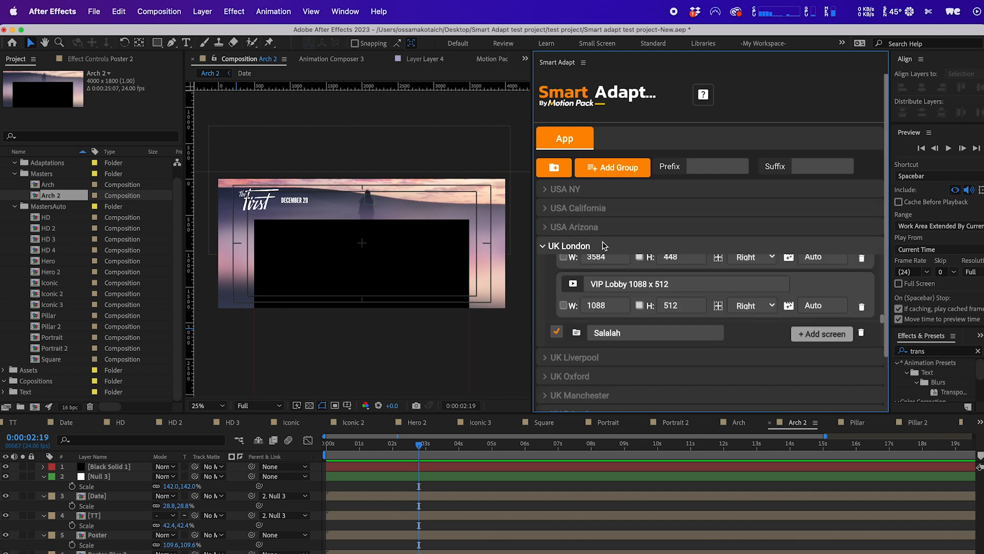
{"action": "scroll", "coordinate": [550, 295], "scroll_direction": "down", "scroll_amount": 3}
{"action": "scroll", "coordinate": [549, 295], "scroll_direction": "up", "scroll_amount": 3}
{"action": "left_click", "coordinate": [555, 289]}
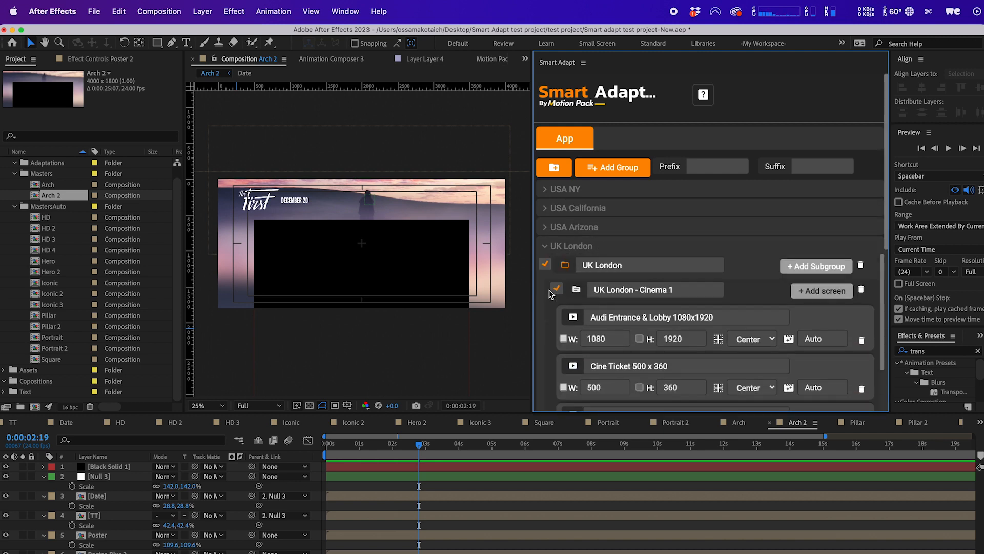
{"action": "left_click", "coordinate": [544, 265]}
{"action": "left_click", "coordinate": [559, 293]}
{"action": "left_click", "coordinate": [640, 246]}
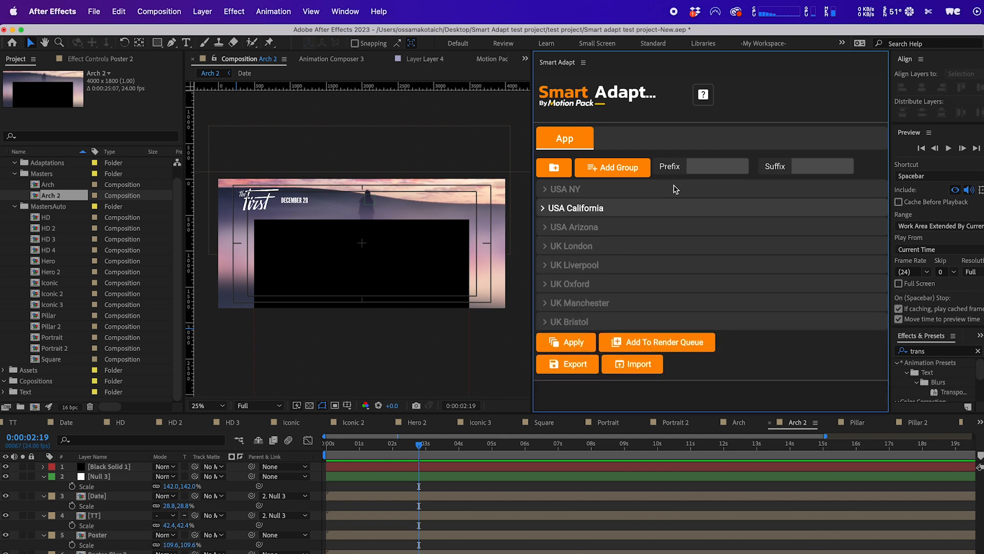
- Set the prefix to Movie- and apply all screen groups to generate the adaptations
{"action": "left_click", "coordinate": [698, 166]}
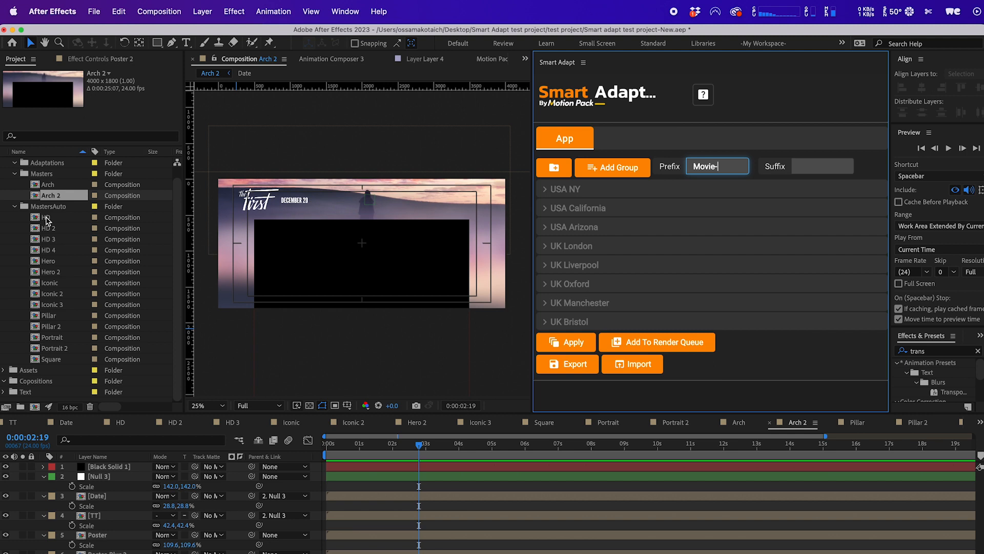
{"action": "left_click", "coordinate": [642, 281]}
{"action": "left_click", "coordinate": [615, 288]}
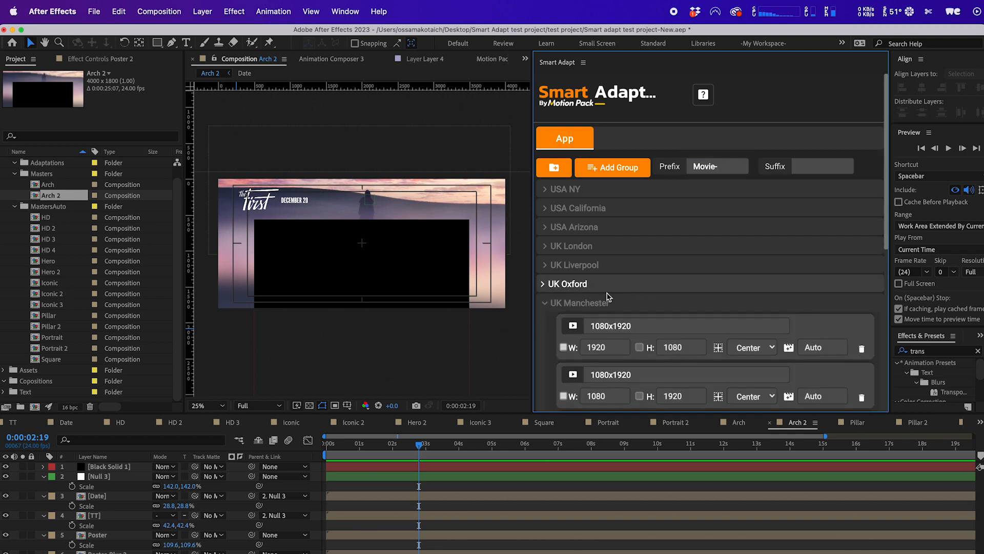
{"action": "left_click", "coordinate": [629, 307]}
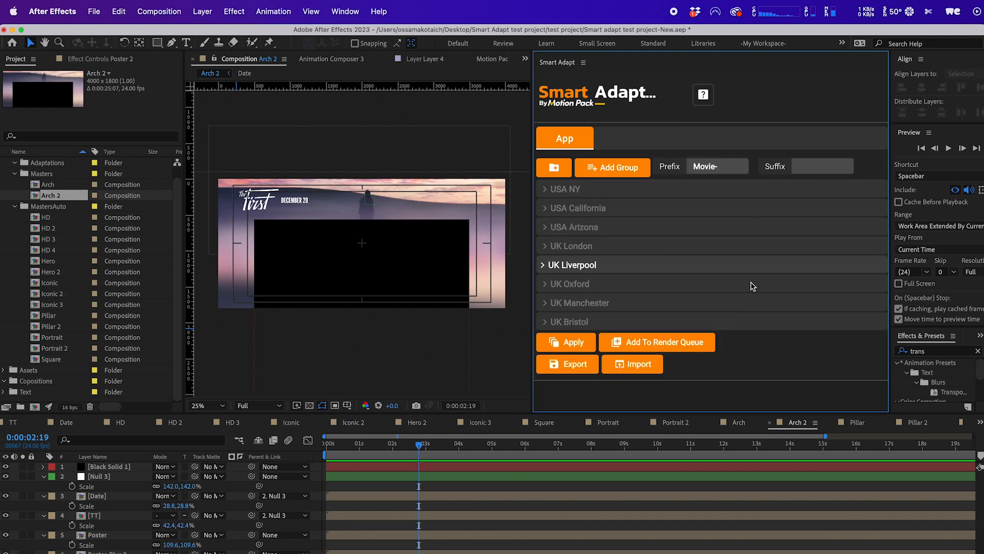
{"action": "left_click", "coordinate": [567, 344]}
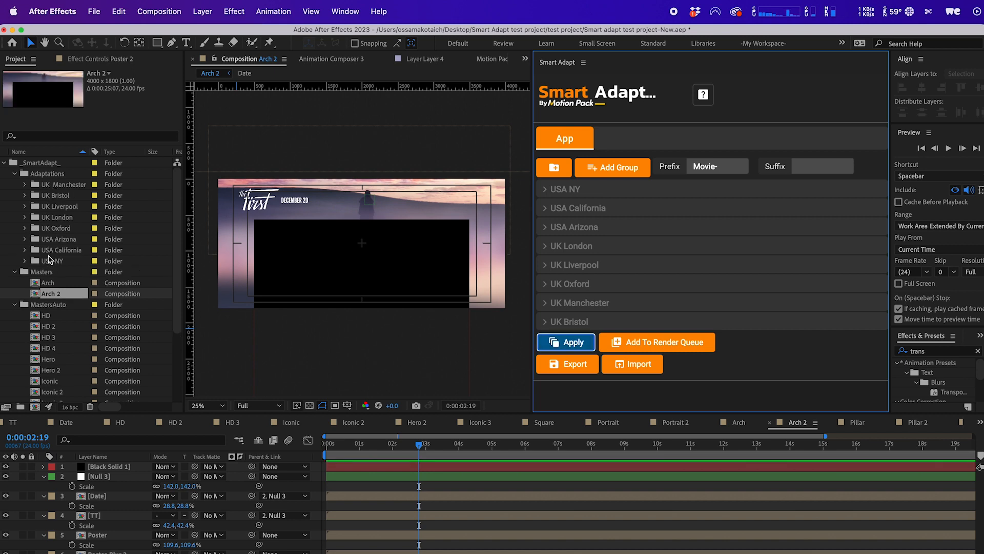
- Expand all generated location folders inside Adaptations to reveal their cinema subfolders, and select every folder down to USA NY's Cinema-1
{"action": "left_click", "coordinate": [64, 186]}
{"action": "left_click", "coordinate": [58, 260], "text": "shift"}
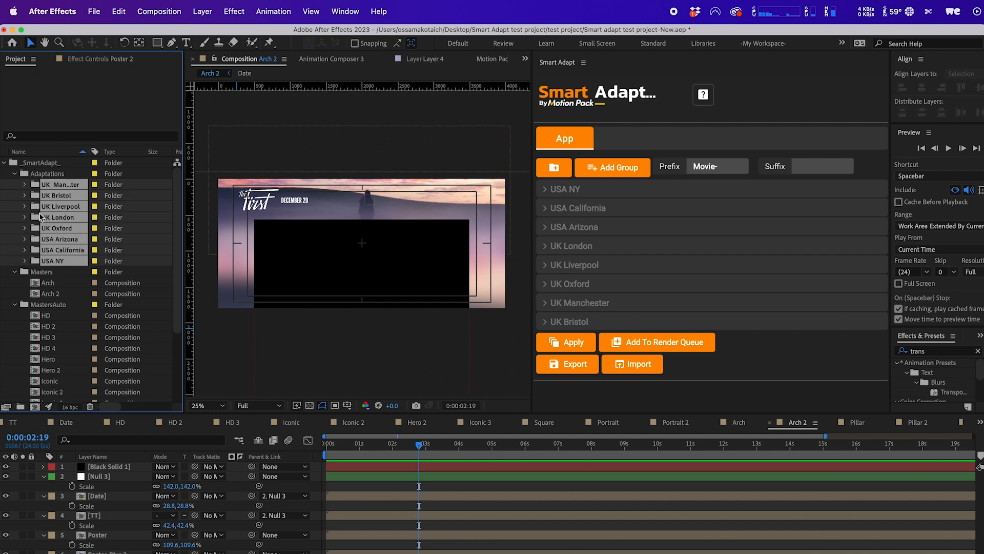
{"action": "left_click", "coordinate": [25, 184]}
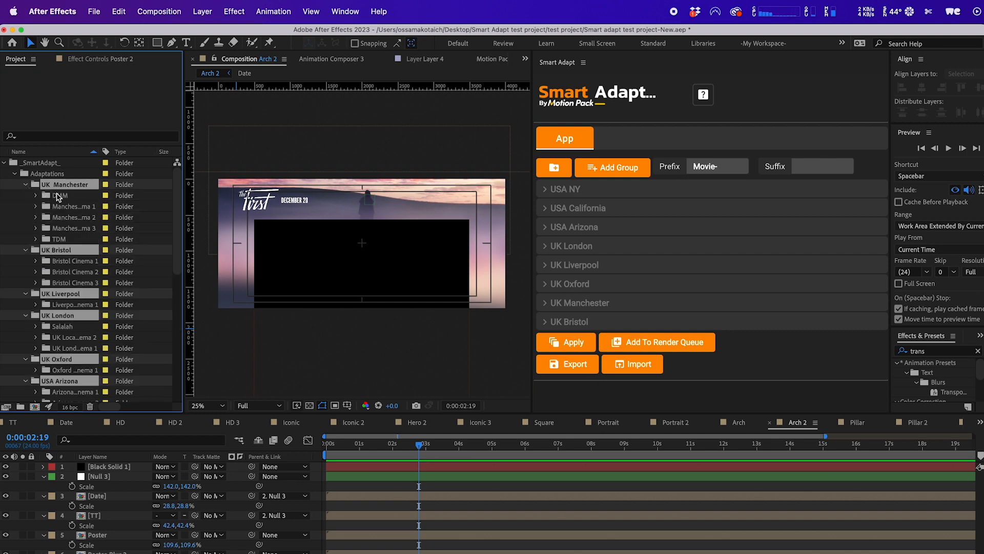
{"action": "scroll", "coordinate": [72, 305], "scroll_direction": "down", "scroll_amount": 3}
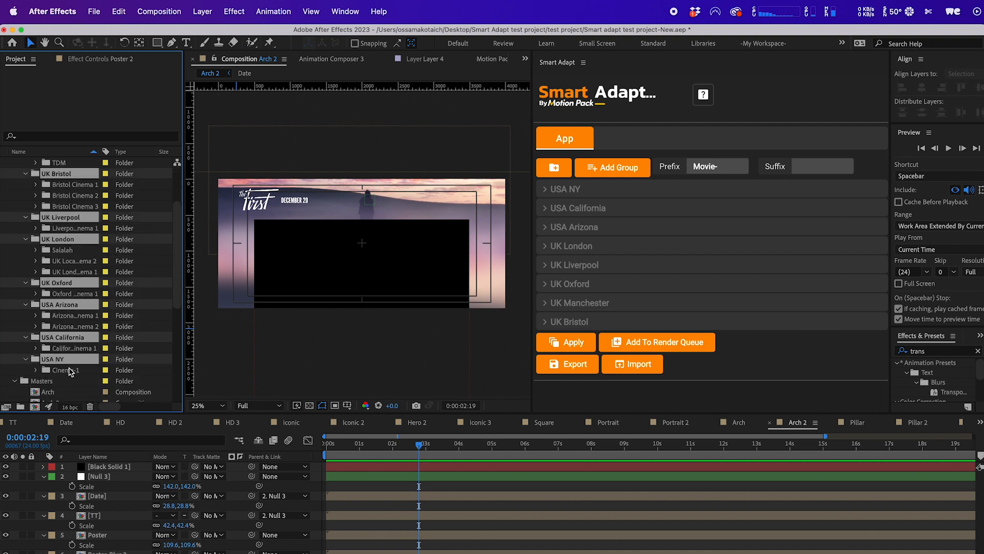
{"action": "left_click", "coordinate": [72, 370], "text": "shift"}
- Expand the cinema subfolders of UK Manchester, UK Bristol and UK Liverpool to view their generated compositions
{"action": "scroll", "coordinate": [50, 326], "scroll_direction": "up", "scroll_amount": 4}
{"action": "left_click", "coordinate": [37, 195]}
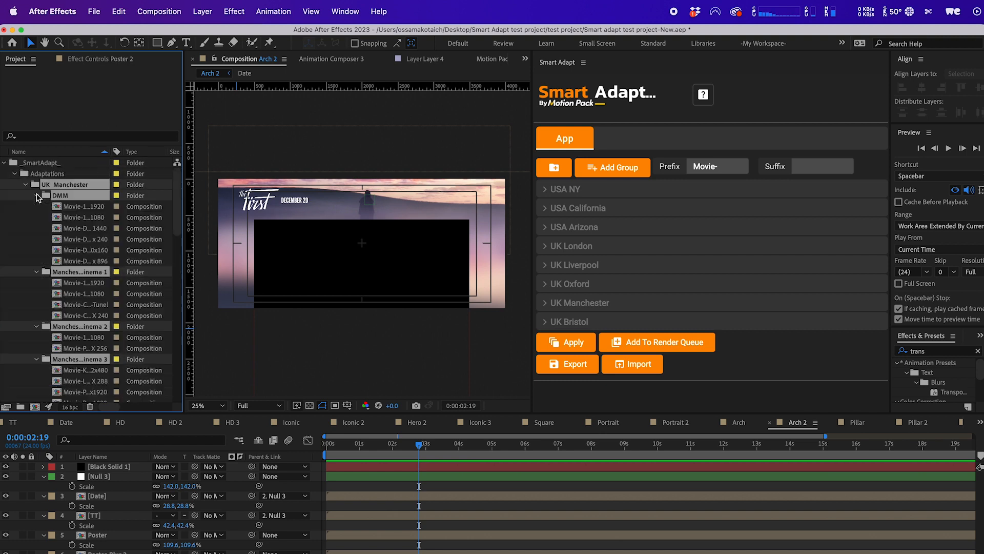
{"action": "scroll", "coordinate": [88, 245], "scroll_direction": "down", "scroll_amount": 10}
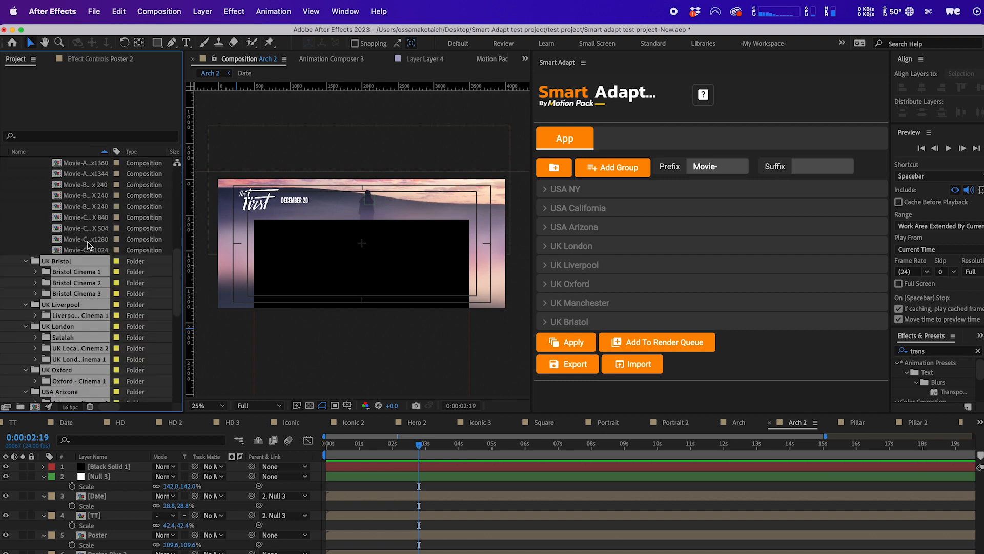
{"action": "left_click", "coordinate": [37, 239]}
{"action": "scroll", "coordinate": [44, 247], "scroll_direction": "down", "scroll_amount": 6}
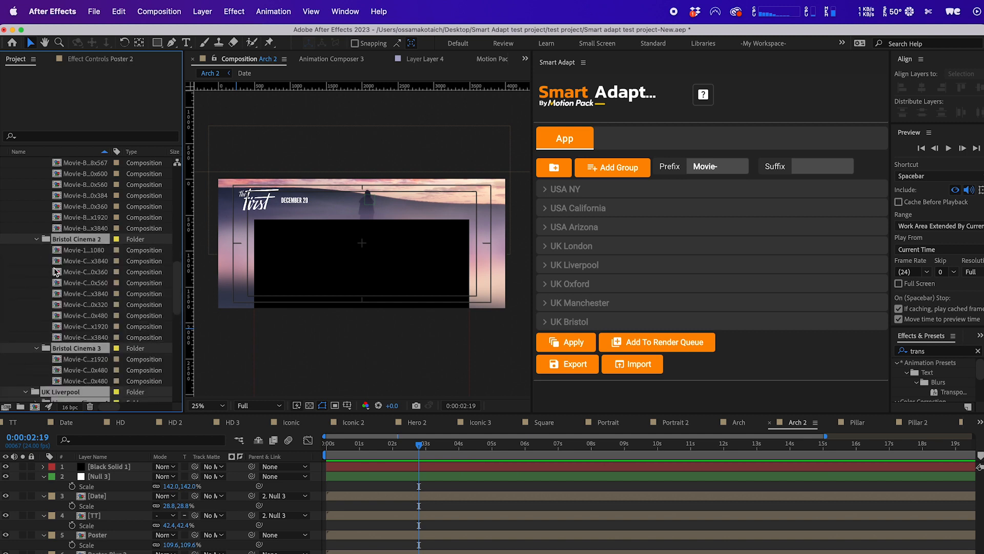
{"action": "left_click", "coordinate": [35, 294]}
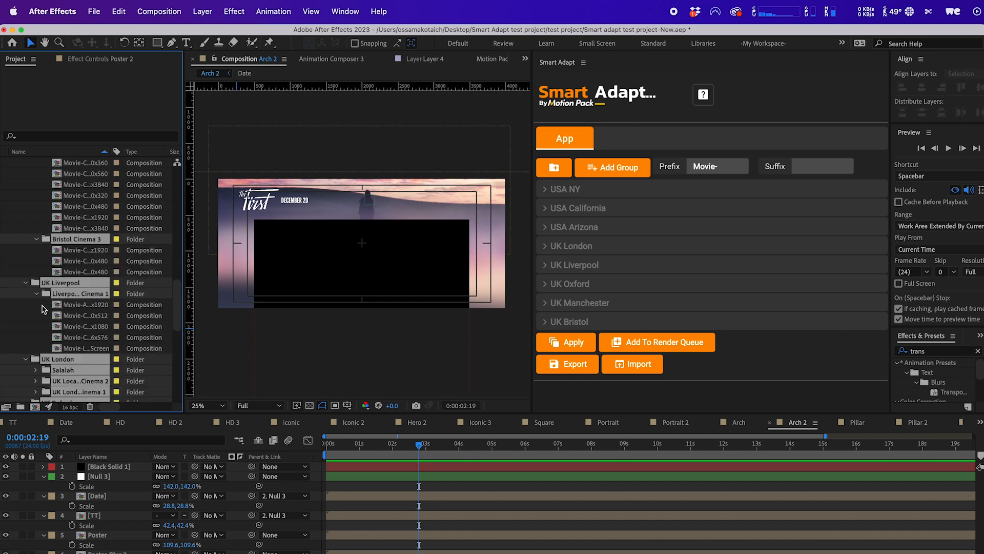
- Expand the cinema subfolders of UK London and UK Oxford to view their generated compositions
{"action": "scroll", "coordinate": [38, 287], "scroll_direction": "down", "scroll_amount": 5}
{"action": "left_click", "coordinate": [36, 239]}
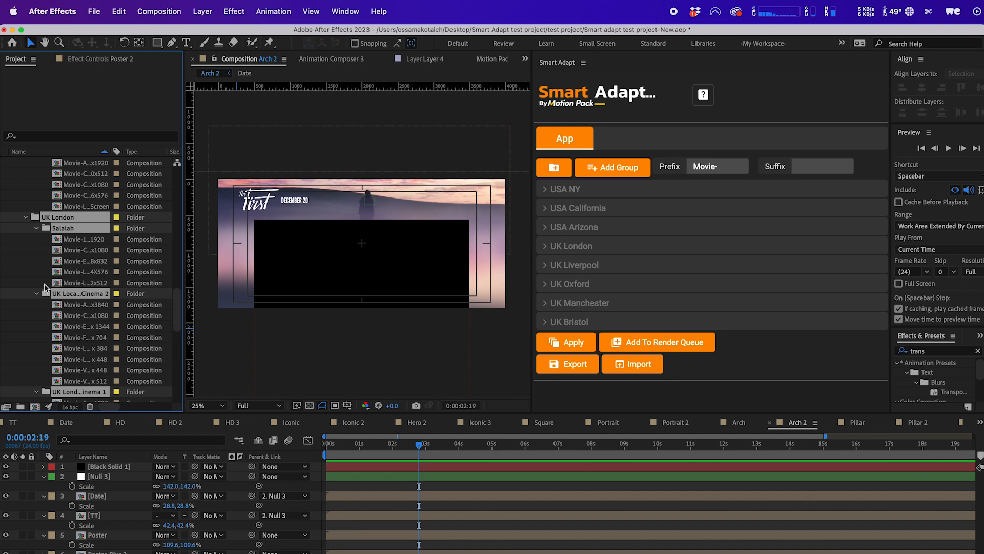
{"action": "scroll", "coordinate": [45, 288], "scroll_direction": "down", "scroll_amount": 4}
{"action": "left_click", "coordinate": [36, 326]}
{"action": "scroll", "coordinate": [37, 326], "scroll_direction": "down", "scroll_amount": 3}
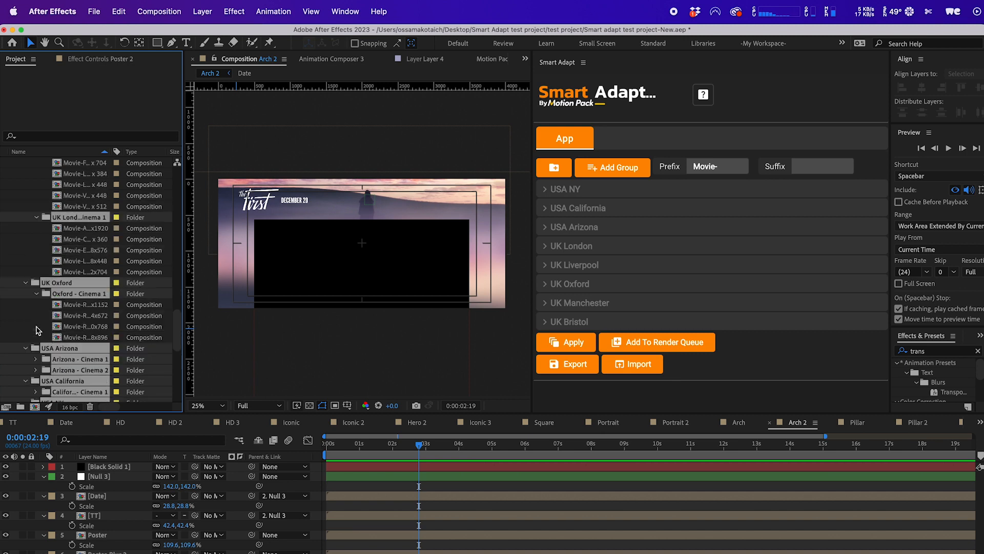
- Expand the cinema subfolders of USA Arizona, USA California and USA NY, and review the complete adaptations list
{"action": "left_click", "coordinate": [37, 307]}
{"action": "left_click", "coordinate": [36, 316]}
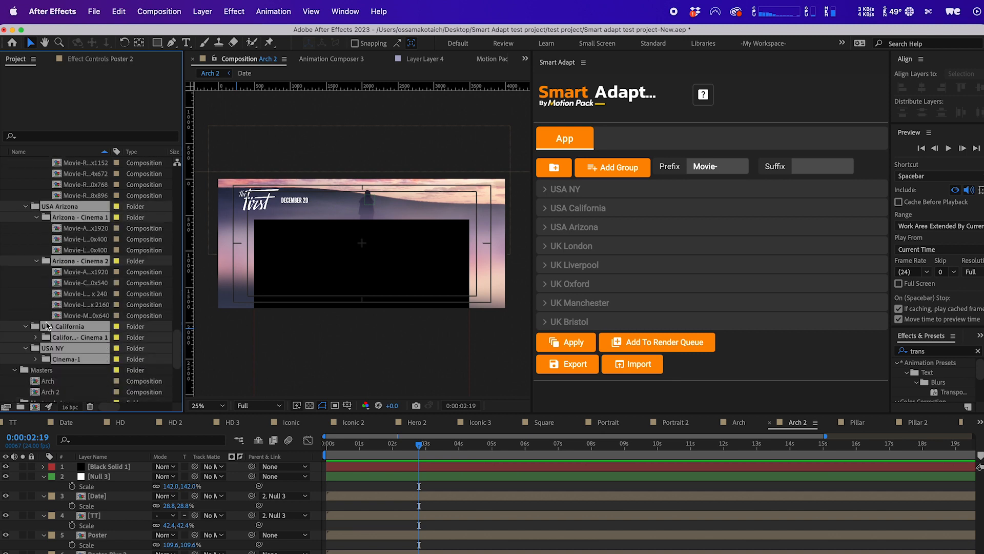
{"action": "left_click", "coordinate": [36, 337]}
{"action": "scroll", "coordinate": [37, 339], "scroll_direction": "down", "scroll_amount": 3}
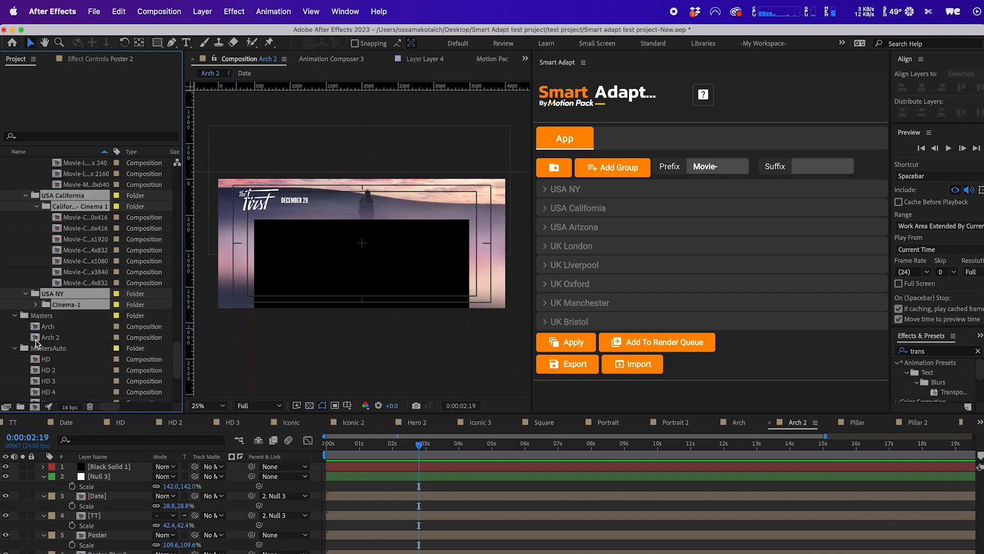
{"action": "left_click", "coordinate": [36, 305]}
{"action": "scroll", "coordinate": [87, 329], "scroll_direction": "up", "scroll_amount": 15}
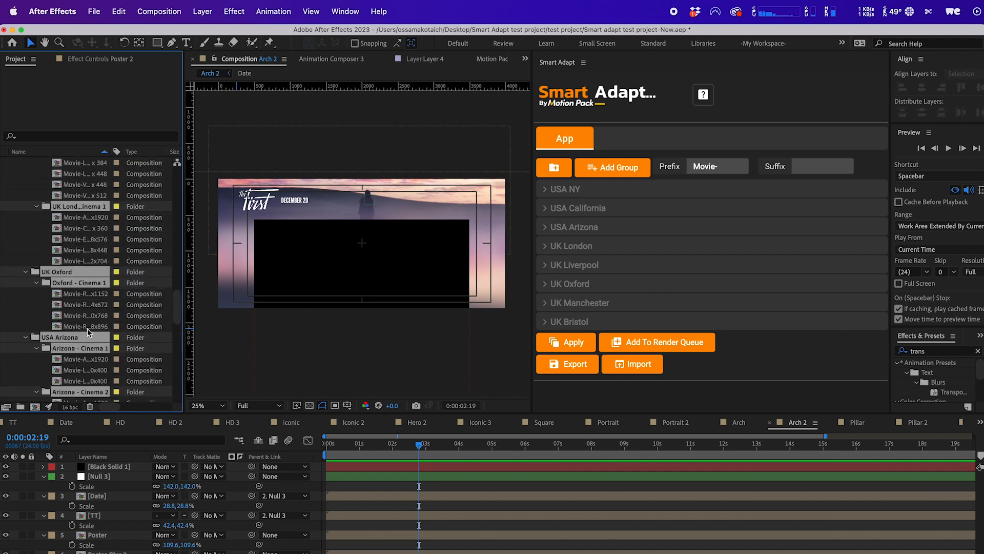
{"action": "scroll", "coordinate": [87, 332], "scroll_direction": "up", "scroll_amount": 10}
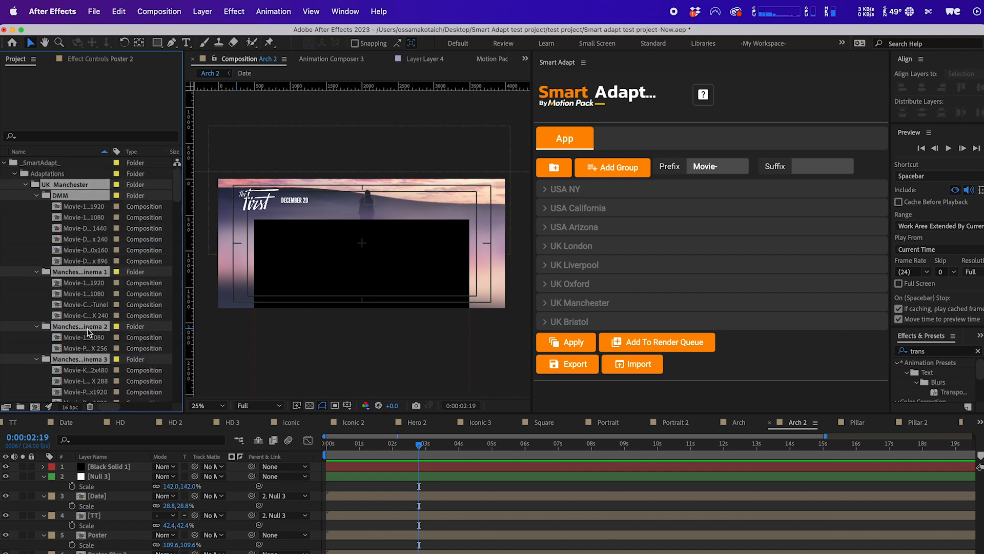
- Open the Movie-1080x1920 composition from UK Manchester's DMM folder to view its layout
{"action": "left_click", "coordinate": [46, 208]}
{"action": "left_click", "coordinate": [92, 207]}
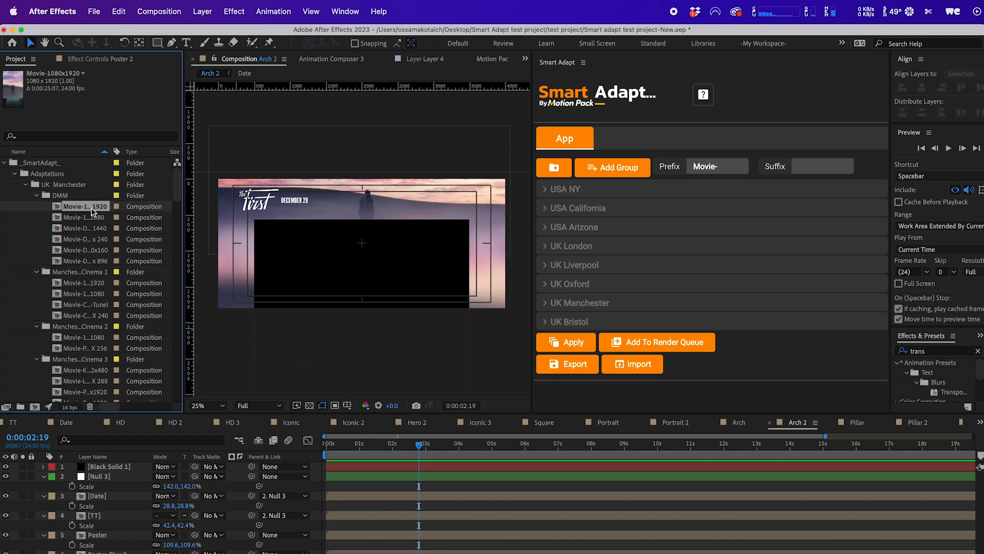
{"action": "double_click", "coordinate": [91, 207]}
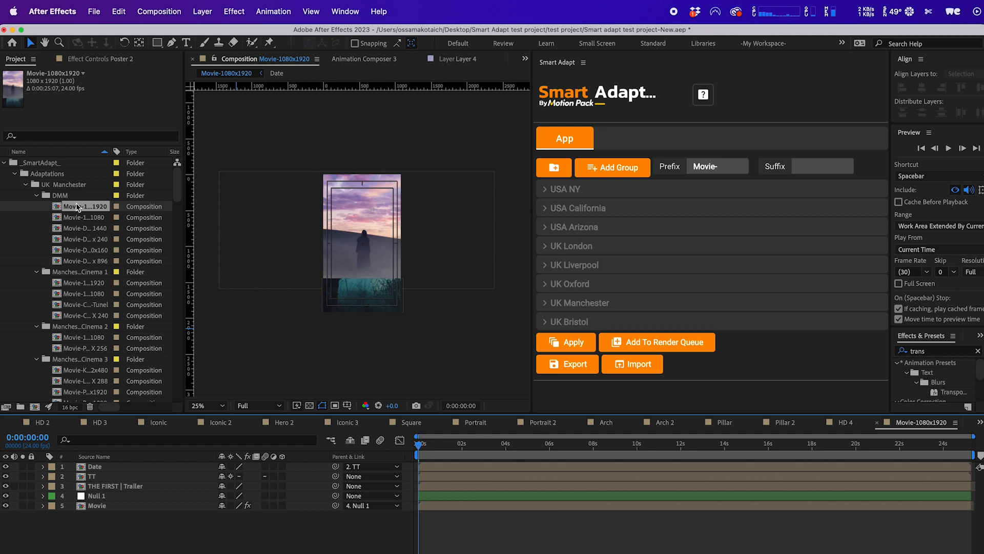
- Preview the Movie-1080x1920 composition, and open Movie-1920x1080 to scrub through its frames
{"action": "key", "text": "space"}
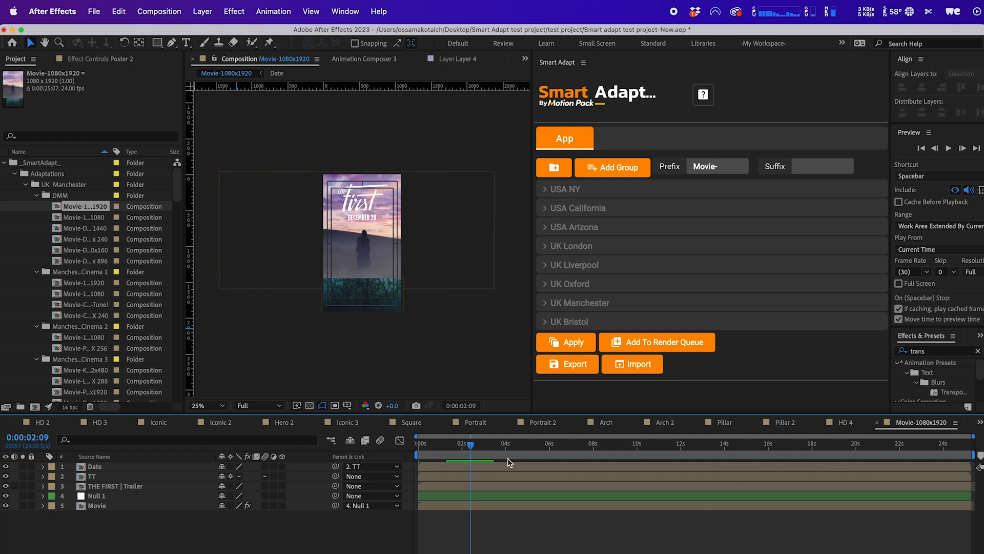
{"action": "mouse_move", "coordinate": [508, 447]}
{"action": "left_mouse_down"}
{"action": "mouse_move", "coordinate": [536, 451]}
{"action": "mouse_move", "coordinate": [457, 445]}
{"action": "mouse_move", "coordinate": [516, 446]}
{"action": "mouse_move", "coordinate": [490, 443]}
{"action": "mouse_move", "coordinate": [494, 437]}
{"action": "left_mouse_up"}
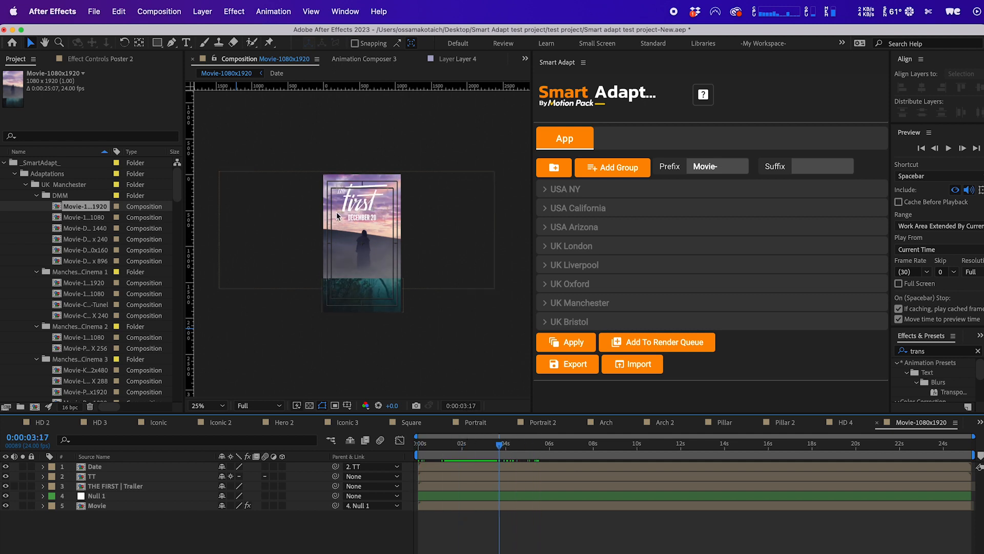
{"action": "double_click", "coordinate": [84, 216]}
{"action": "left_click_drag", "start_coordinate": [449, 444], "coordinate": [505, 447]}
- Open the Movie-DMM_HeroScreen_3200 x 1440 composition and shift all its layers to the right so the title sits inside the frame
{"action": "double_click", "coordinate": [77, 228]}
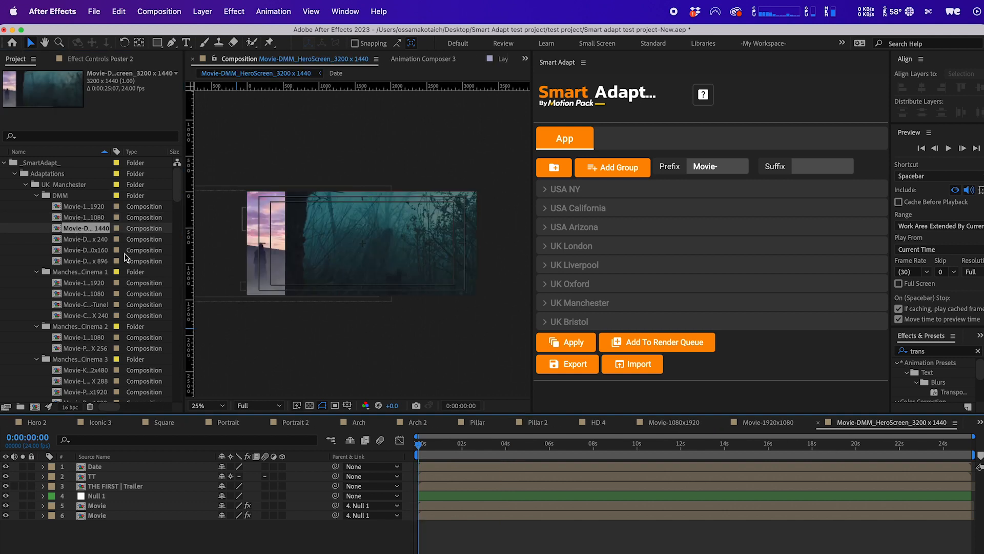
{"action": "left_click", "coordinate": [519, 446]}
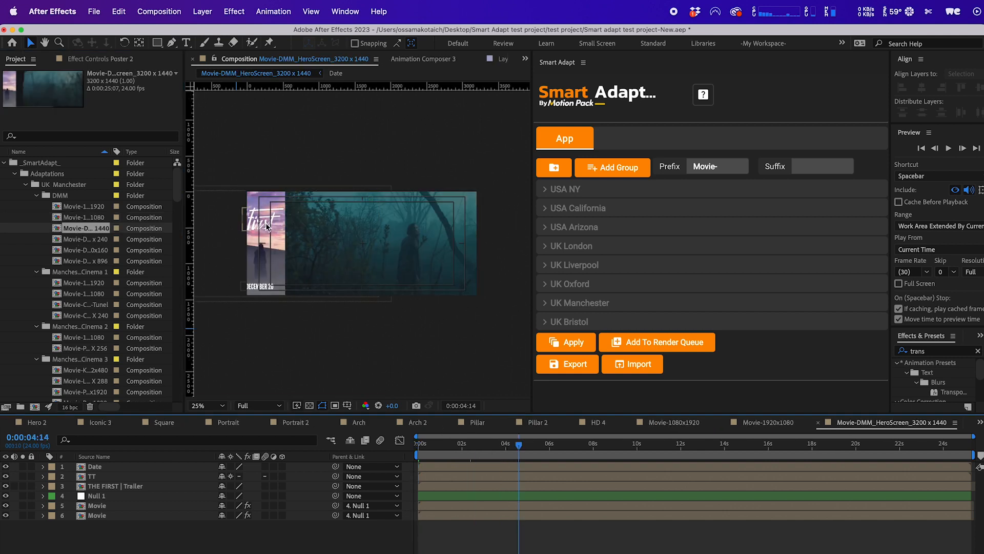
{"action": "key", "text": "super+a"}
{"action": "left_click_drag", "start_coordinate": [260, 210], "coordinate": [280, 222]}
{"action": "key", "text": "super+shift+a"}
- Narrow the THE FIRST | Trailer layer from its left edge and move it left to fill the area beside the poster artwork
{"action": "left_click", "coordinate": [448, 295]}
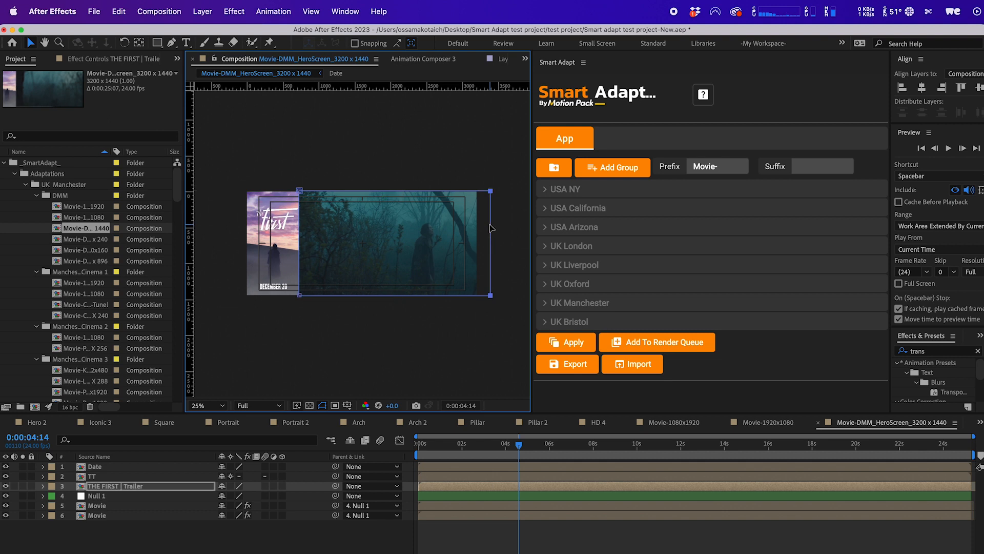
{"action": "mouse_move", "coordinate": [491, 243]}
{"action": "left_mouse_down"}
{"action": "mouse_move", "coordinate": [480, 246]}
{"action": "mouse_move", "coordinate": [491, 243]}
{"action": "left_mouse_up"}
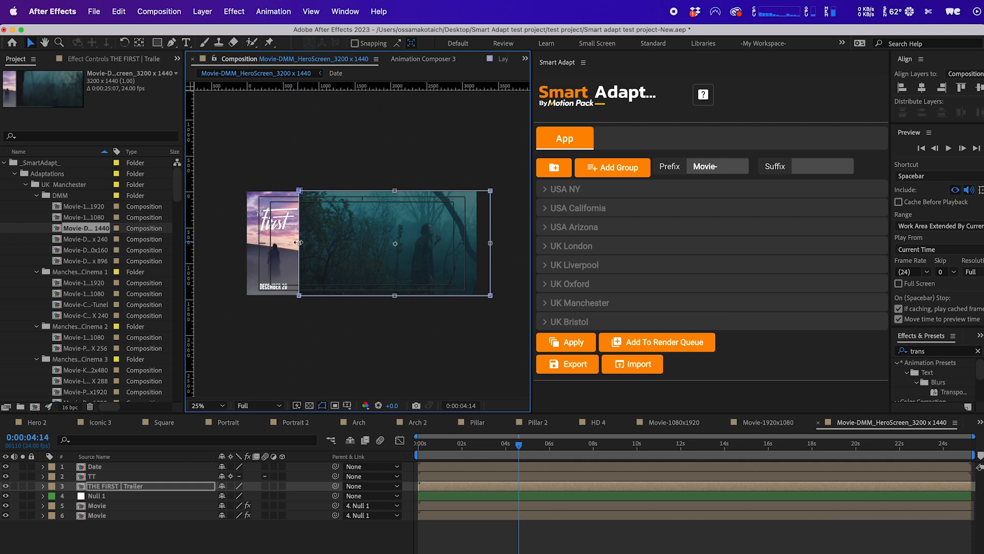
{"action": "left_click_drag", "start_coordinate": [299, 243], "coordinate": [314, 243]}
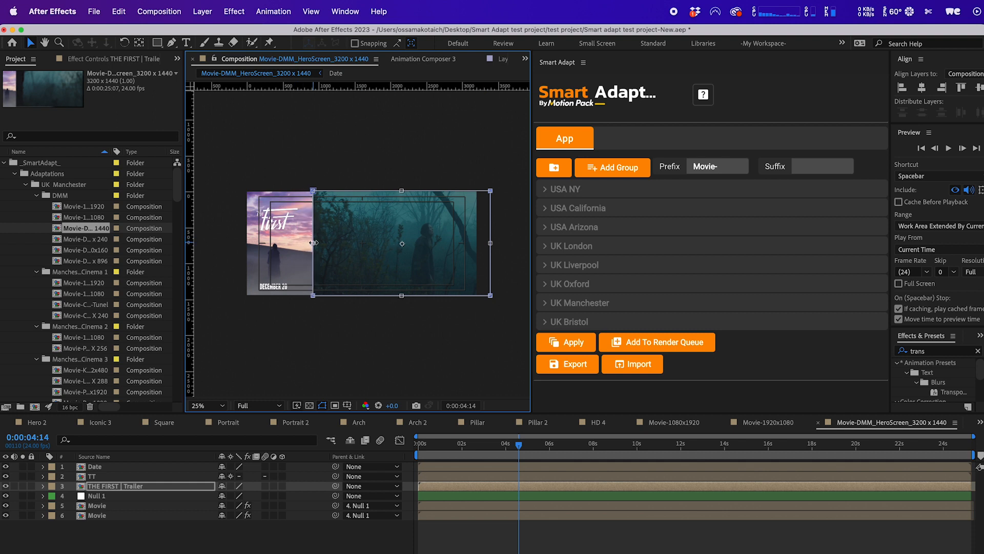
{"action": "double_click", "coordinate": [407, 312]}
{"action": "left_click", "coordinate": [415, 270]}
{"action": "left_click_drag", "start_coordinate": [433, 269], "coordinate": [422, 270]}
{"action": "left_click", "coordinate": [405, 334]}
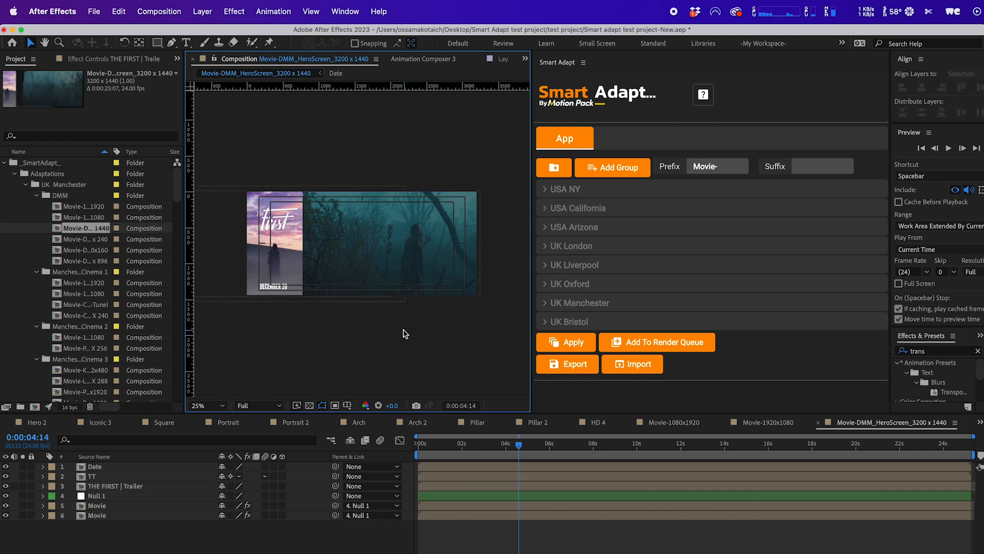
- Open the Movie-DMM_Slim LED_5760 x 240 composition and preview it up to 0:00:03:16 to show the titles
{"action": "double_click", "coordinate": [87, 239]}
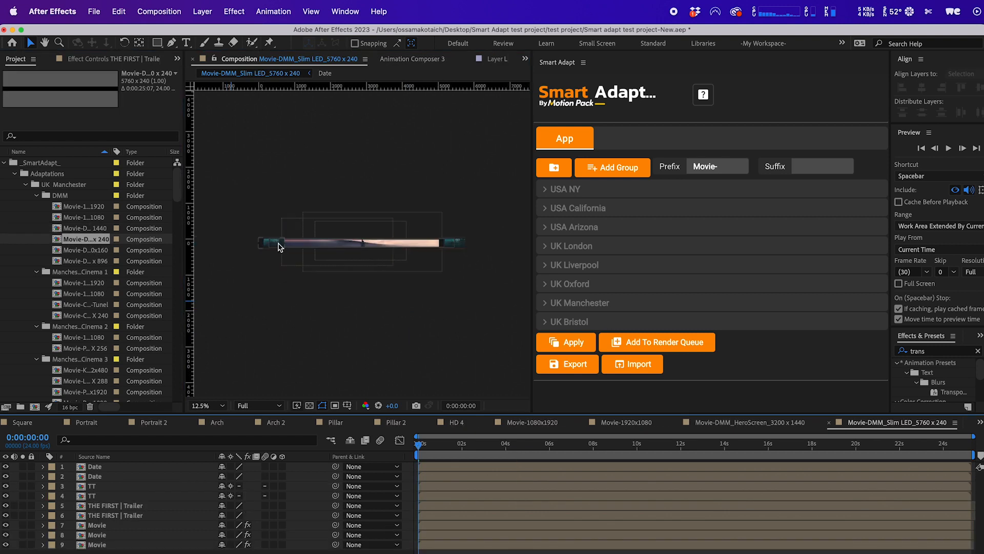
{"action": "left_click", "coordinate": [279, 247]}
{"action": "left_click", "coordinate": [465, 248], "text": "shift"}
{"action": "key", "text": "period"}
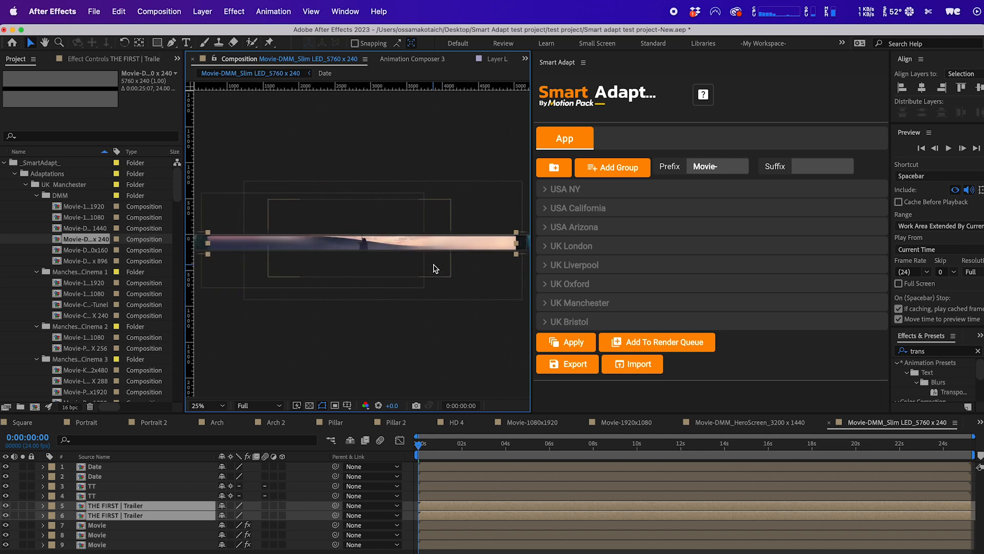
{"action": "key", "text": "space"}
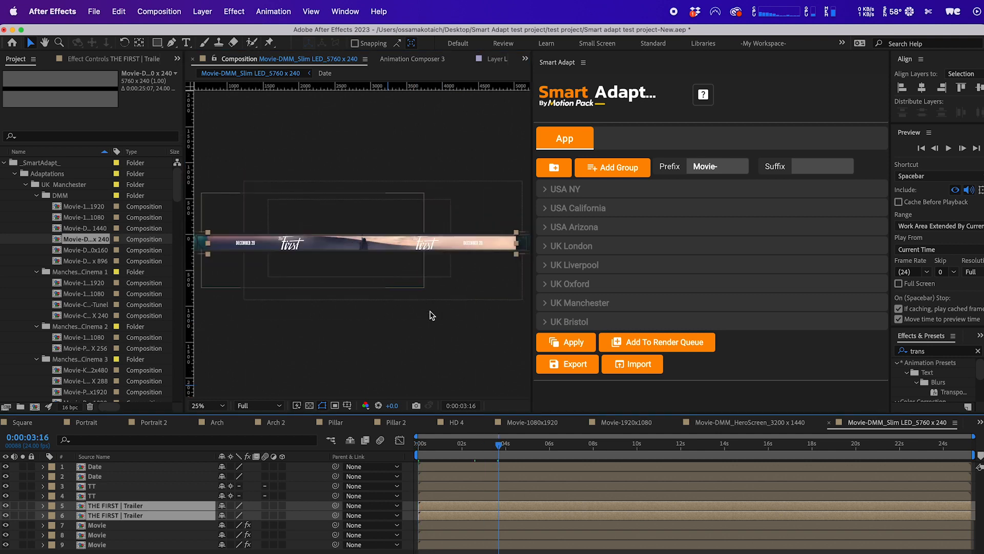
- Set the scale of both TT title layers in the Slim LED composition to 38%
{"action": "left_click", "coordinate": [298, 243]}
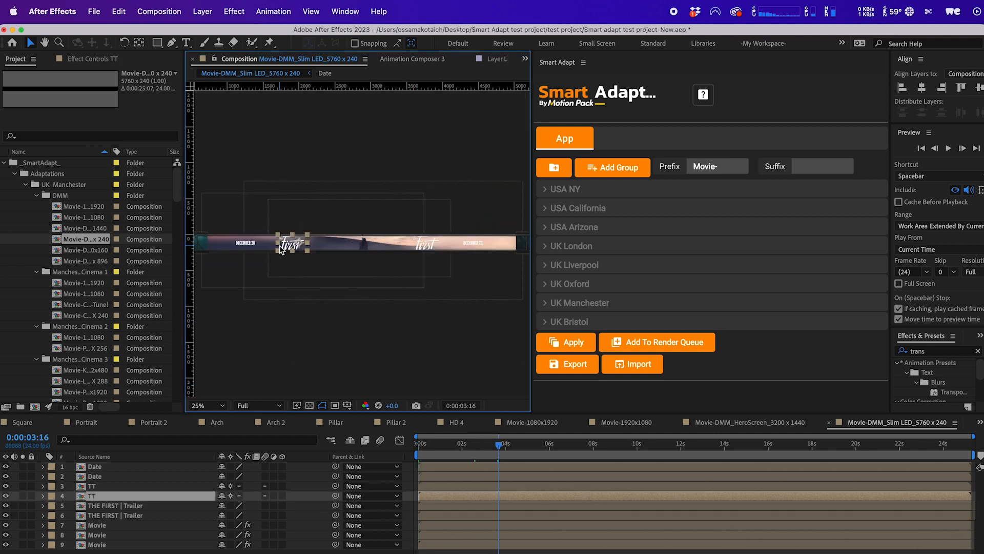
{"action": "left_click", "coordinate": [423, 245], "text": "shift"}
{"action": "key", "text": "s"}
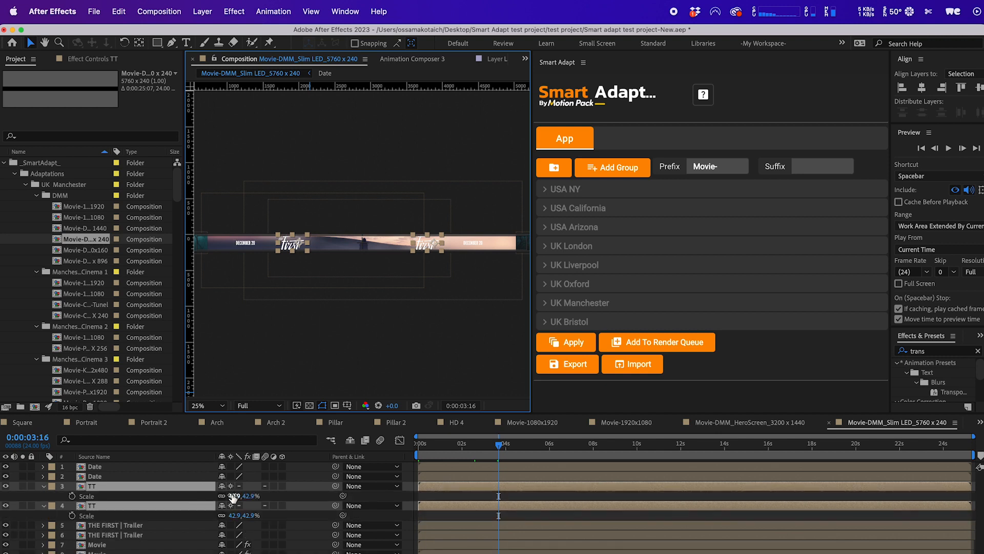
{"action": "left_click", "coordinate": [240, 495]}
{"action": "type", "text": "38"}
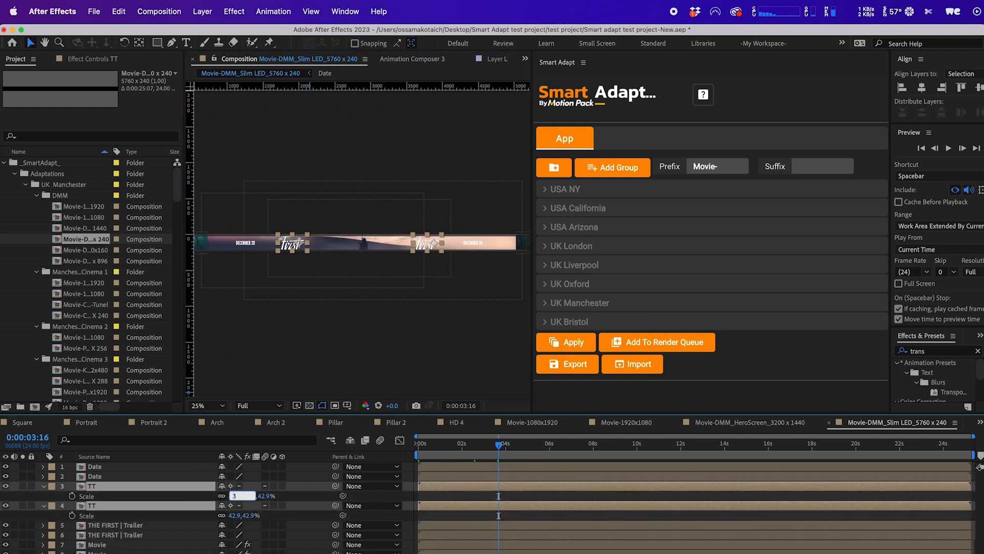
{"action": "key", "text": "Return"}
{"action": "left_click", "coordinate": [343, 307]}
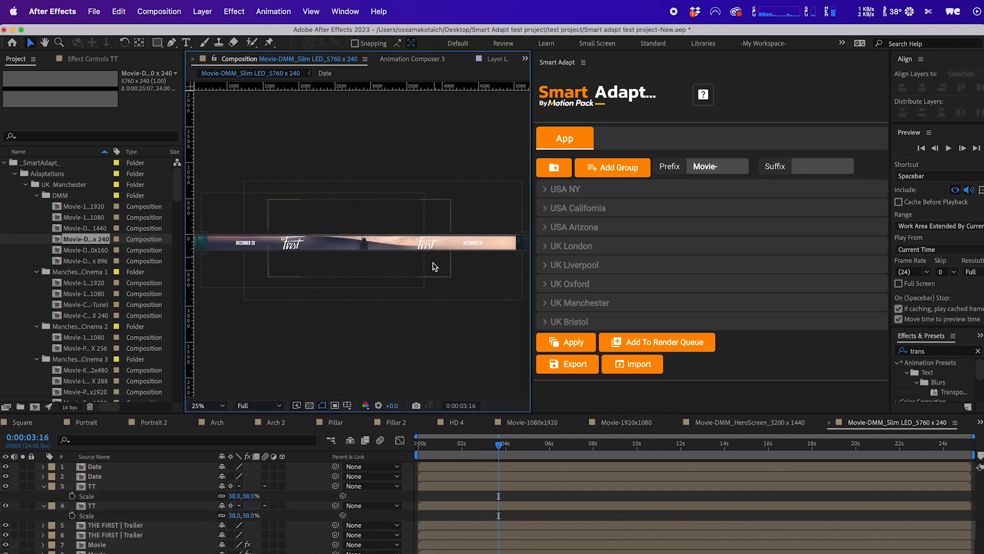
- Reduce the scale of both THE FIRST | Trailer layers at the ends of the Slim LED strip to 33%
{"action": "scroll", "coordinate": [433, 265], "scroll_direction": "up", "scroll_amount": 1}
{"action": "left_click_drag", "start_coordinate": [463, 290], "coordinate": [518, 319]}
{"action": "left_click", "coordinate": [411, 256]}
{"action": "left_click_drag", "start_coordinate": [308, 309], "coordinate": [523, 315]}
{"action": "left_click_drag", "start_coordinate": [275, 310], "coordinate": [523, 305]}
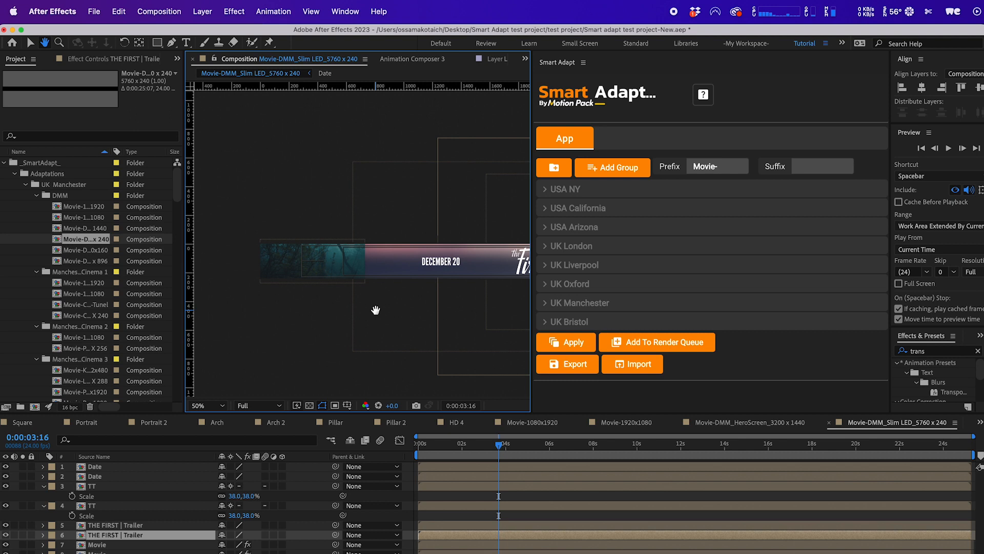
{"action": "left_click", "coordinate": [290, 266], "text": "shift"}
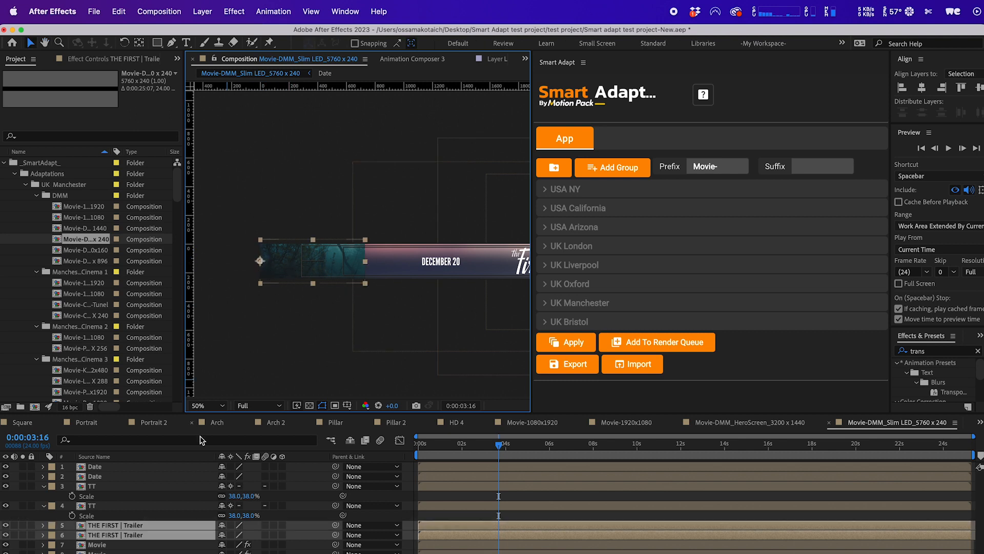
{"action": "key", "text": "s"}
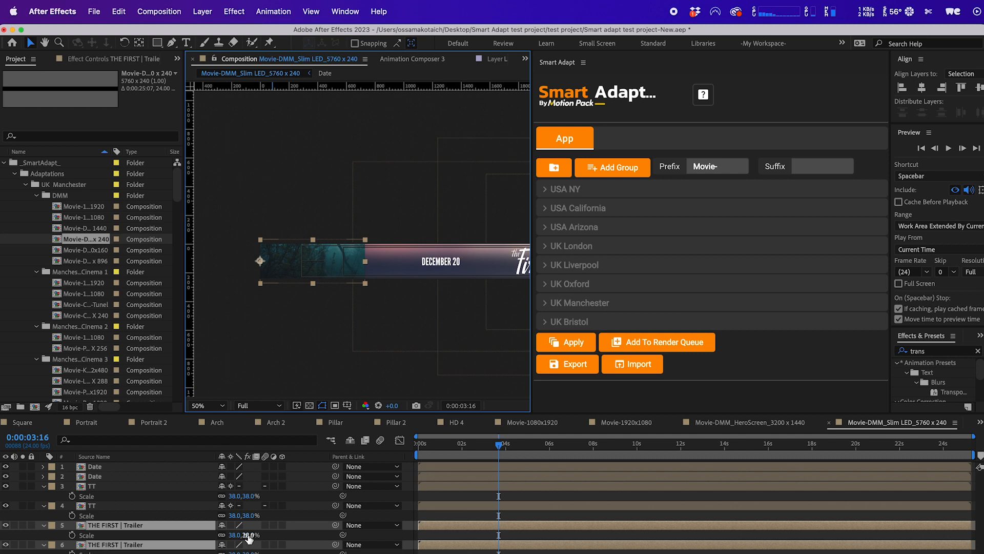
{"action": "left_click_drag", "start_coordinate": [248, 537], "coordinate": [247, 536]}
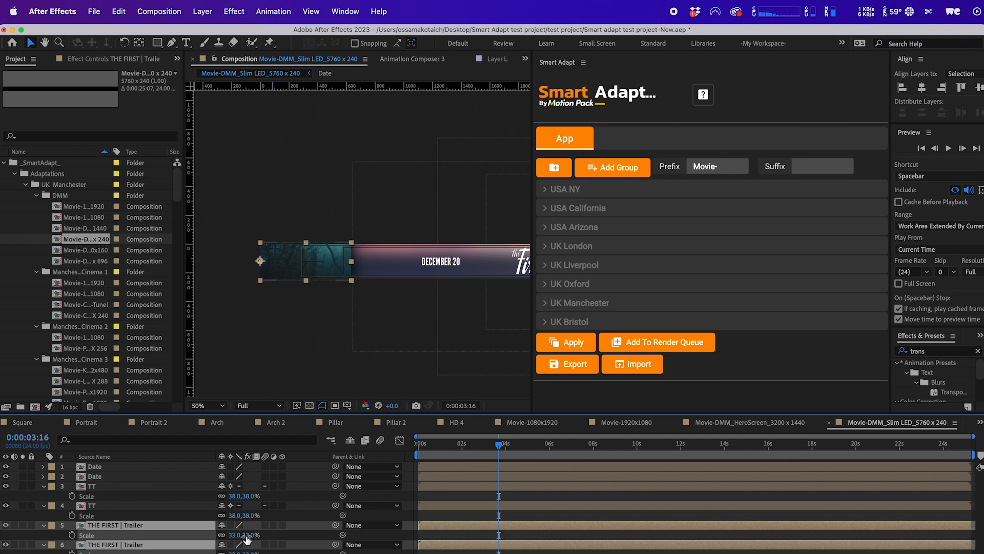
- Stretch the right edge of the rightmost Movie artwork layer slightly outward to meet the trailer at the strip's end
{"action": "left_click_drag", "start_coordinate": [515, 325], "coordinate": [157, 322]}
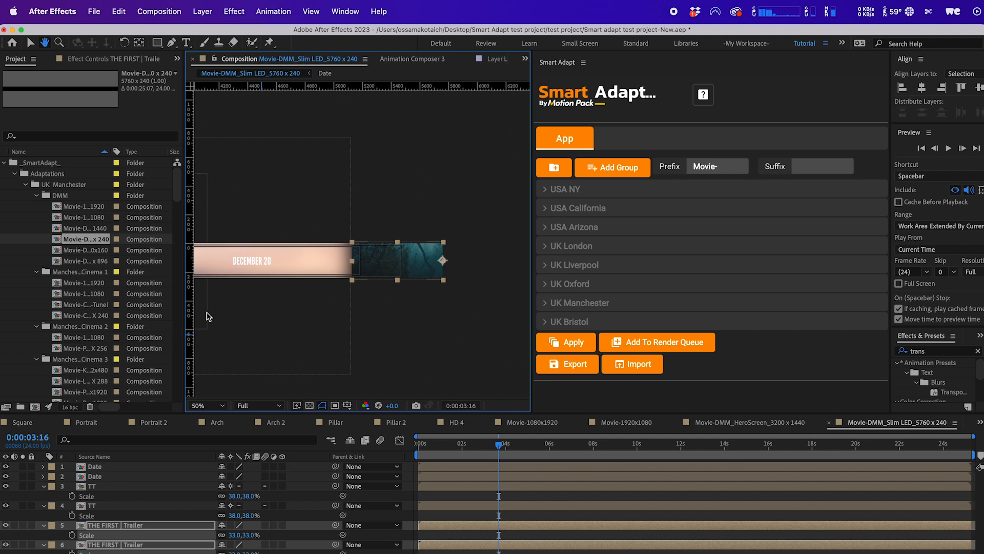
{"action": "key", "text": "v"}
{"action": "key", "text": "comma"}
{"action": "left_click", "coordinate": [341, 279]}
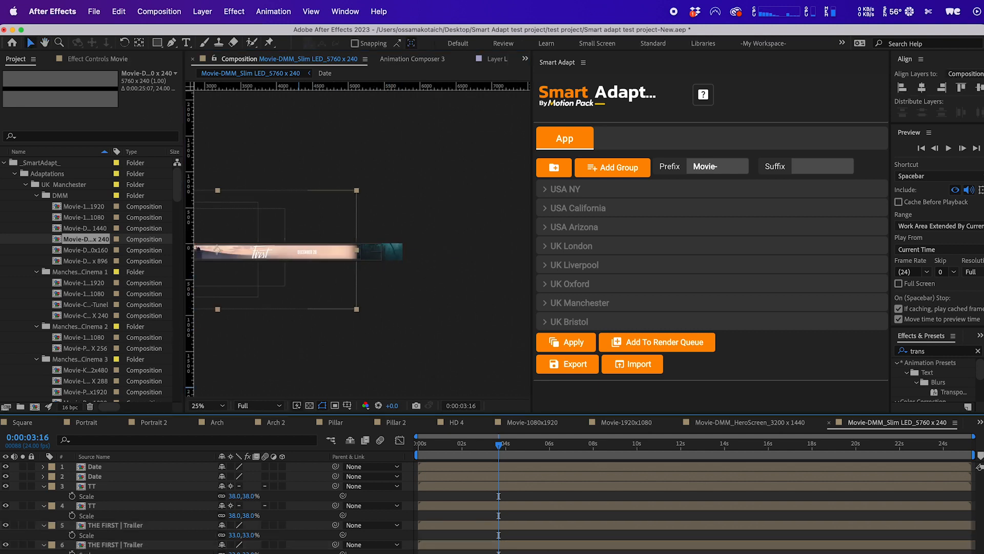
{"action": "left_click_drag", "start_coordinate": [357, 250], "coordinate": [364, 251]}
{"action": "left_click", "coordinate": [440, 375]}
{"action": "key", "text": "space"}
{"action": "left_click_drag", "start_coordinate": [387, 360], "coordinate": [515, 345]}
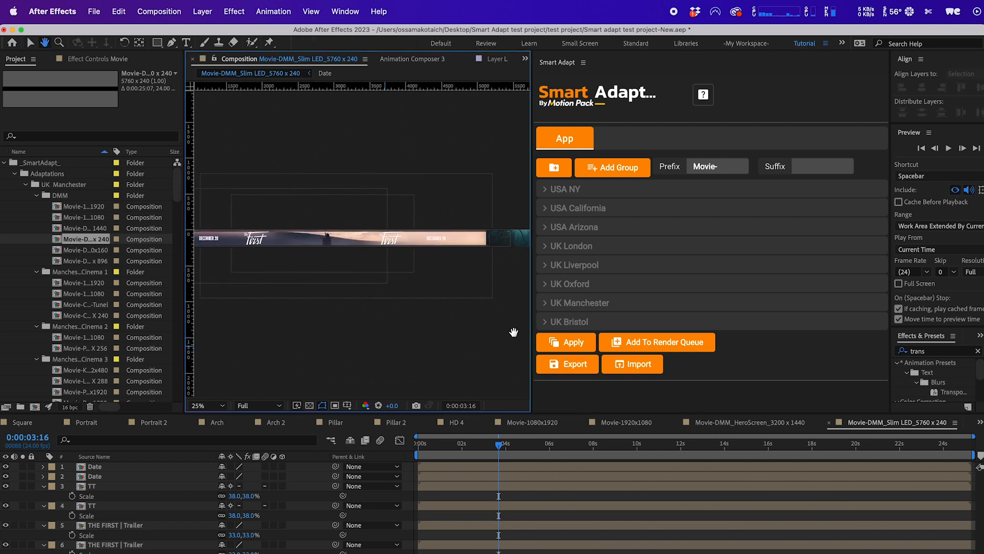
- Open the Movie-DMM_Slim LED_Digibox_2720x160 composition and show its frame at 0:00:03:20
{"action": "double_click", "coordinate": [80, 250]}
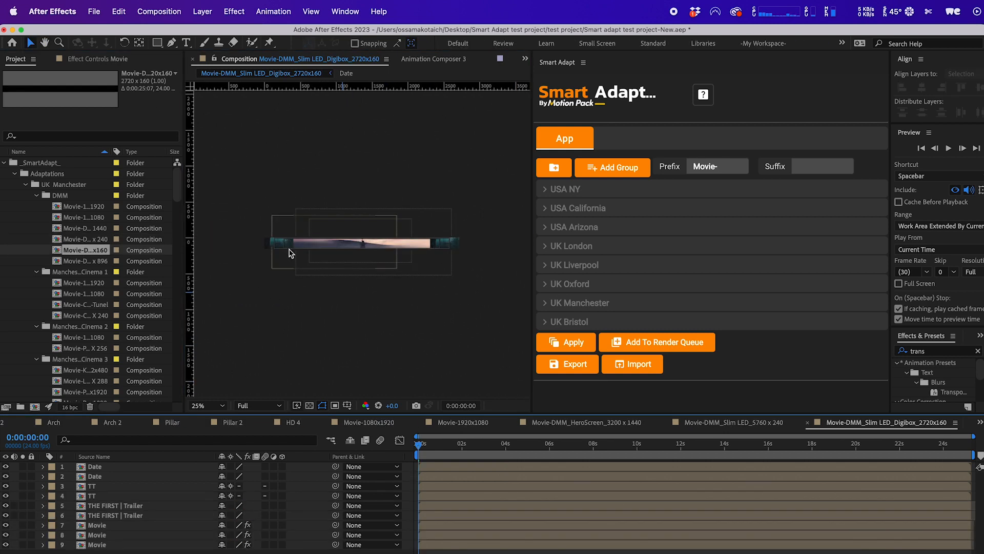
{"action": "left_click", "coordinate": [502, 443]}
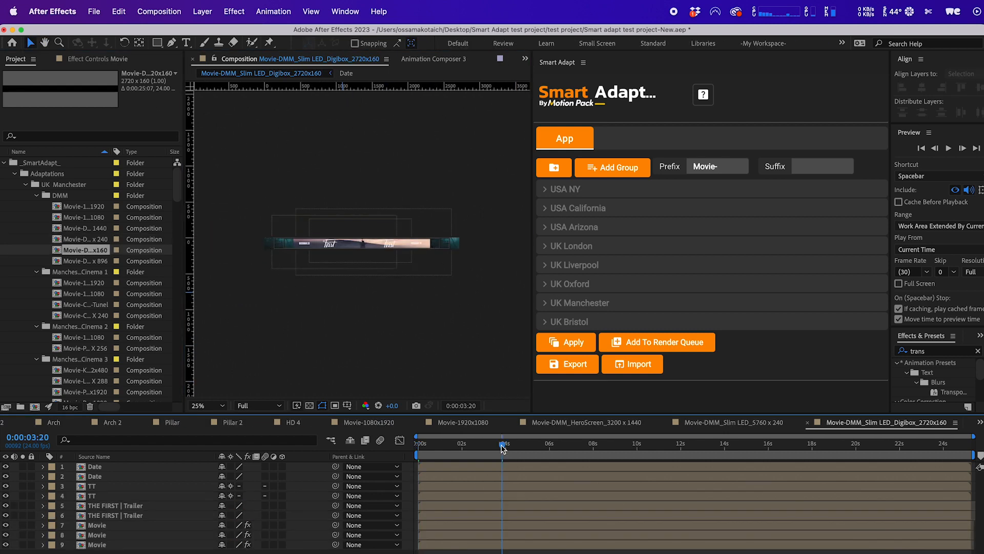
{"action": "left_click", "coordinate": [328, 245]}
{"action": "left_click", "coordinate": [331, 282]}
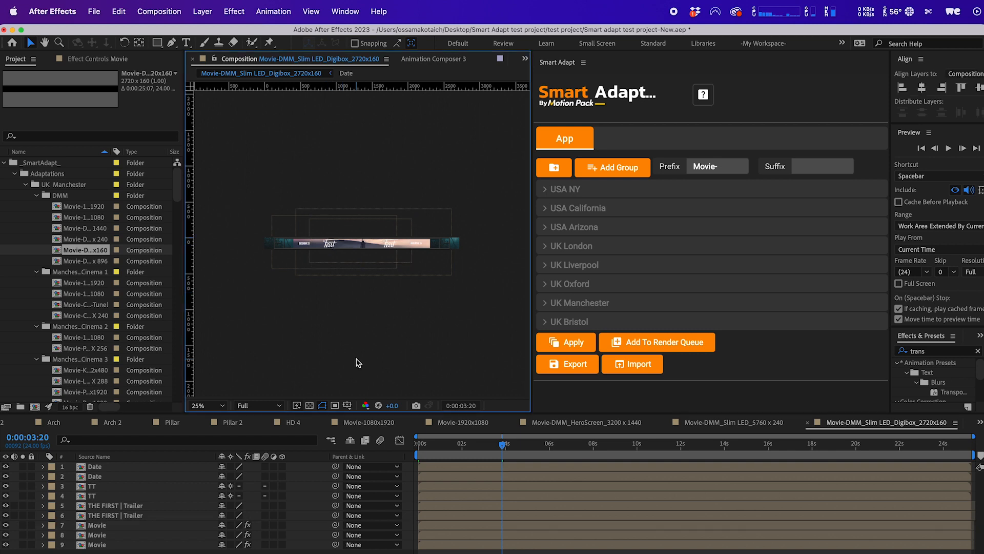
{"action": "left_click", "coordinate": [338, 250]}
{"action": "left_click", "coordinate": [338, 309]}
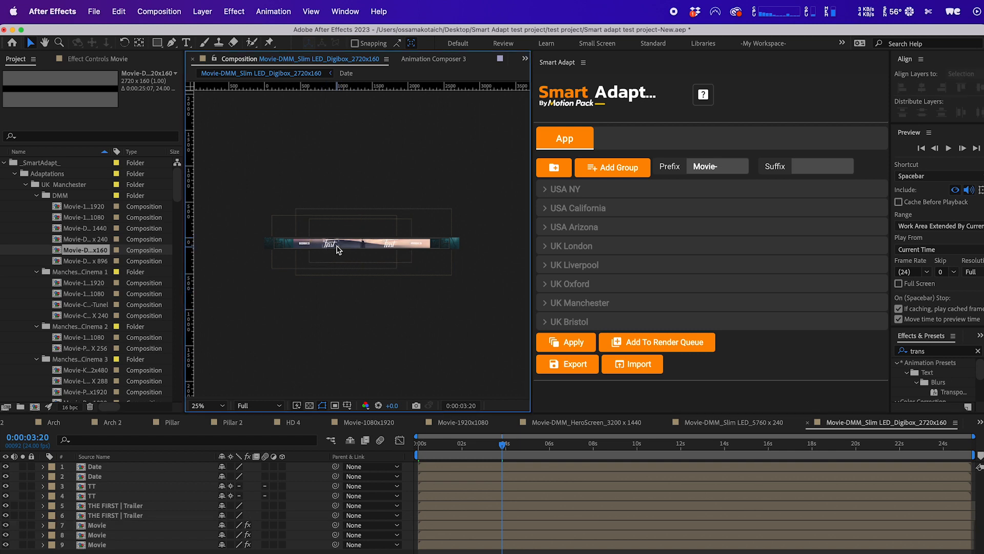
- Set the scale of both TT title layers in the Digibox composition to 20%
{"action": "left_click", "coordinate": [367, 248]}
{"action": "left_click", "coordinate": [390, 247], "text": "shift"}
{"action": "key", "text": "period"}
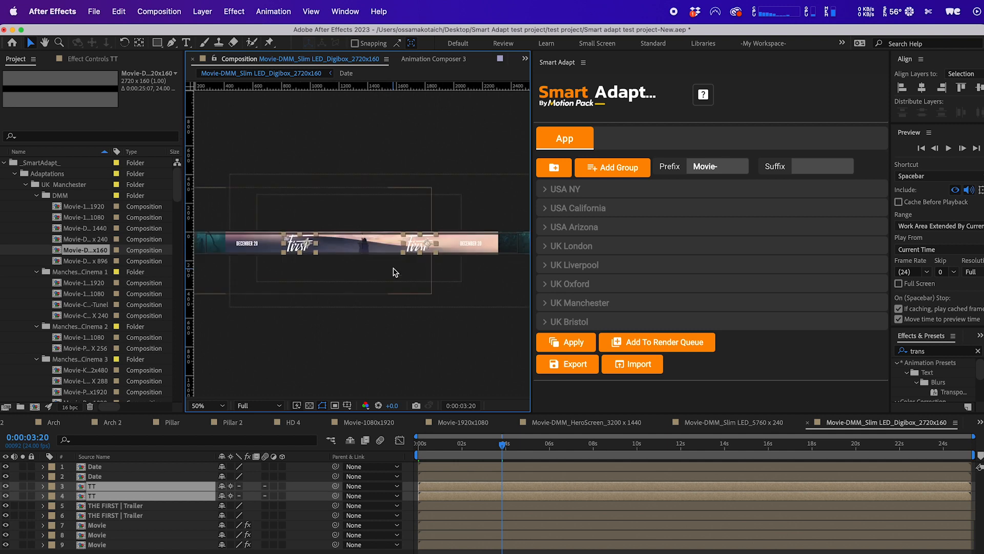
{"action": "type", "text": "s20"}
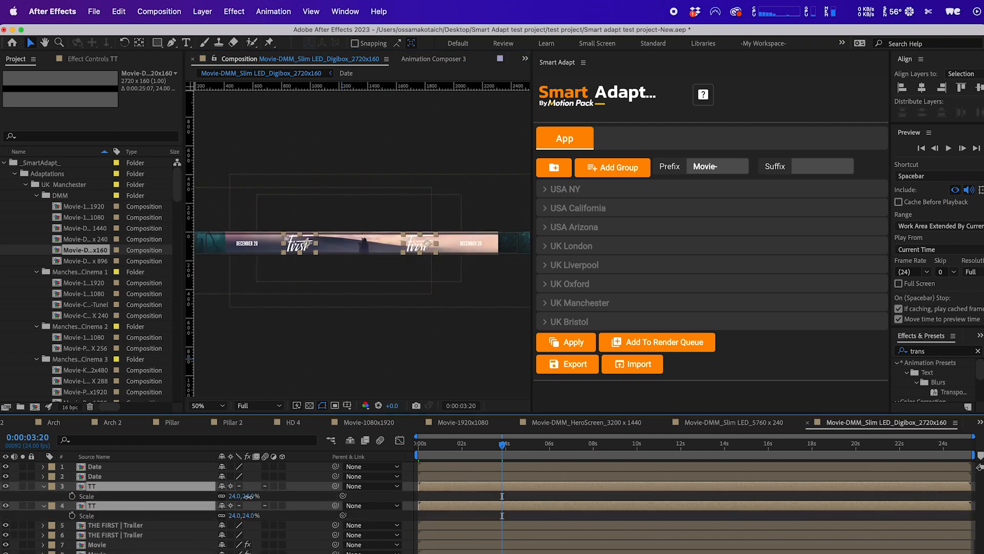
{"action": "key", "text": "Return"}
{"action": "left_click", "coordinate": [303, 375]}
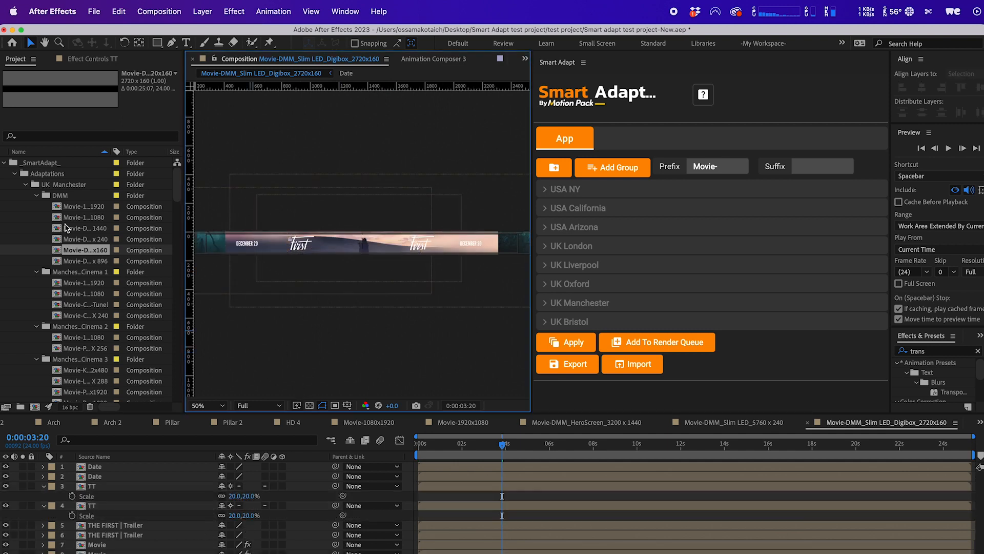
- Open the Movie-DMM_Wrap Around Column_1280 x 896 composition and, at 0:00:06:20, move the title and date down into the frame
{"action": "double_click", "coordinate": [72, 261]}
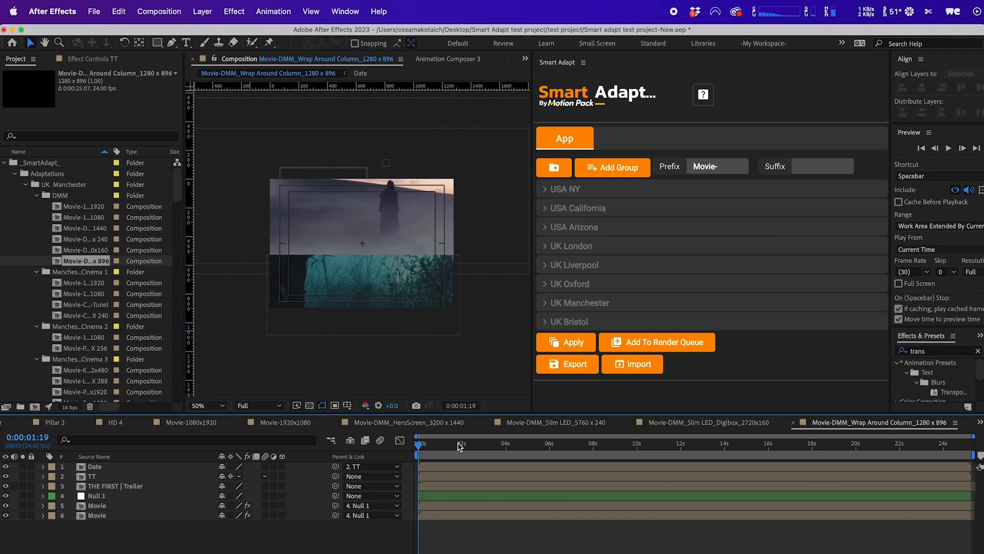
{"action": "left_click", "coordinate": [567, 450]}
{"action": "left_click", "coordinate": [328, 200]}
{"action": "left_click", "coordinate": [317, 223], "text": "shift"}
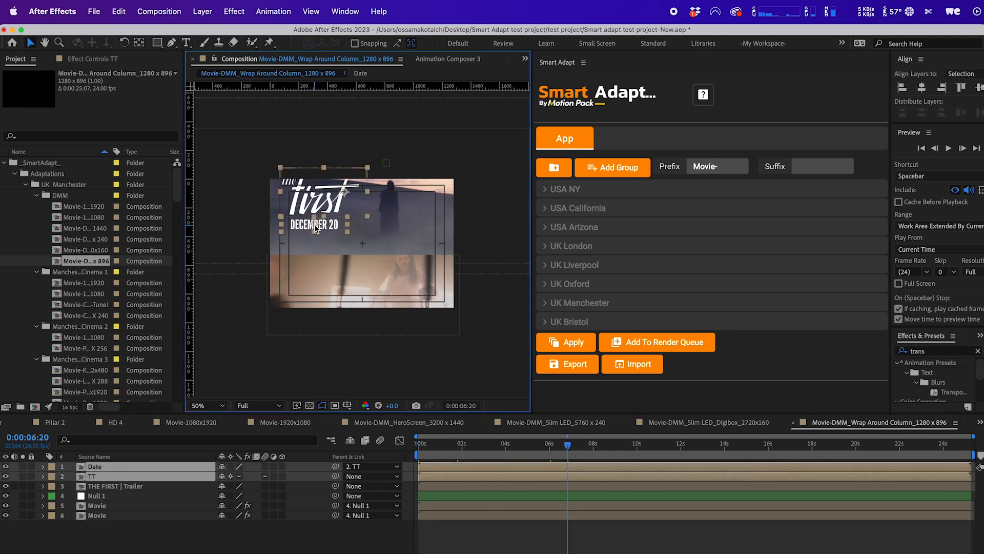
{"action": "left_click_drag", "start_coordinate": [322, 200], "coordinate": [323, 218]}
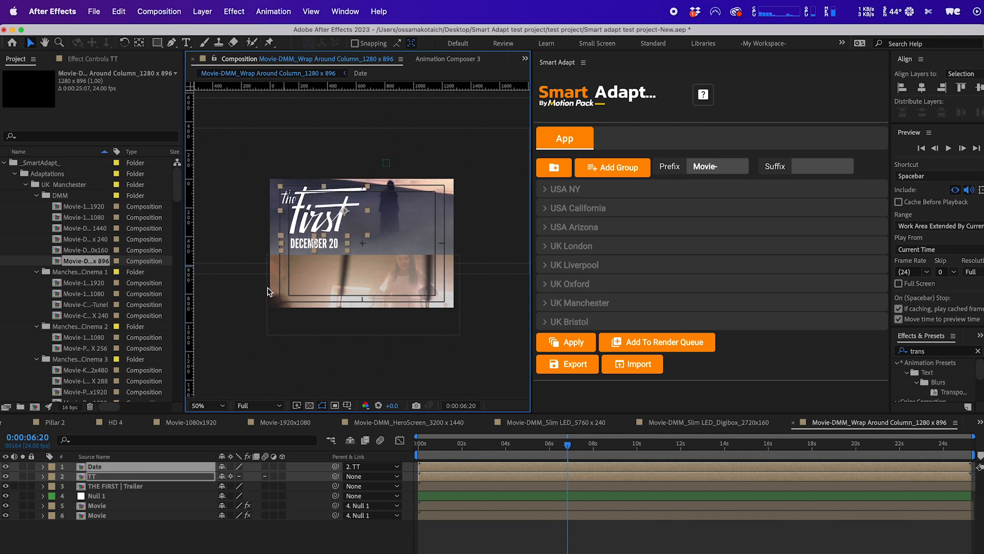
- Scale the TT title layer down to 54.2% and the Date layer to 45%, keeping them near the frame's upper-left area
{"action": "key", "text": "s"}
{"action": "left_click_drag", "start_coordinate": [249, 481], "coordinate": [244, 481]}
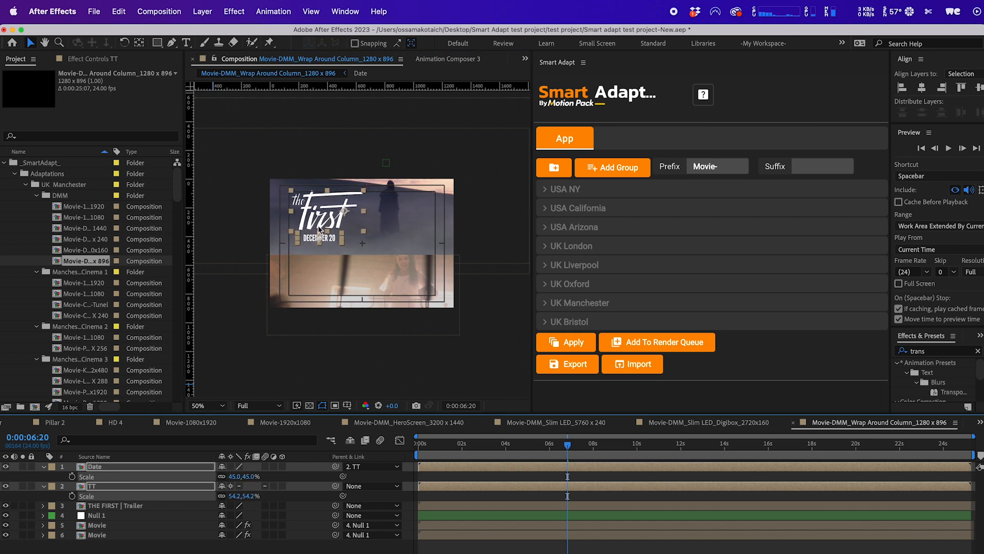
{"action": "left_click", "coordinate": [476, 212]}
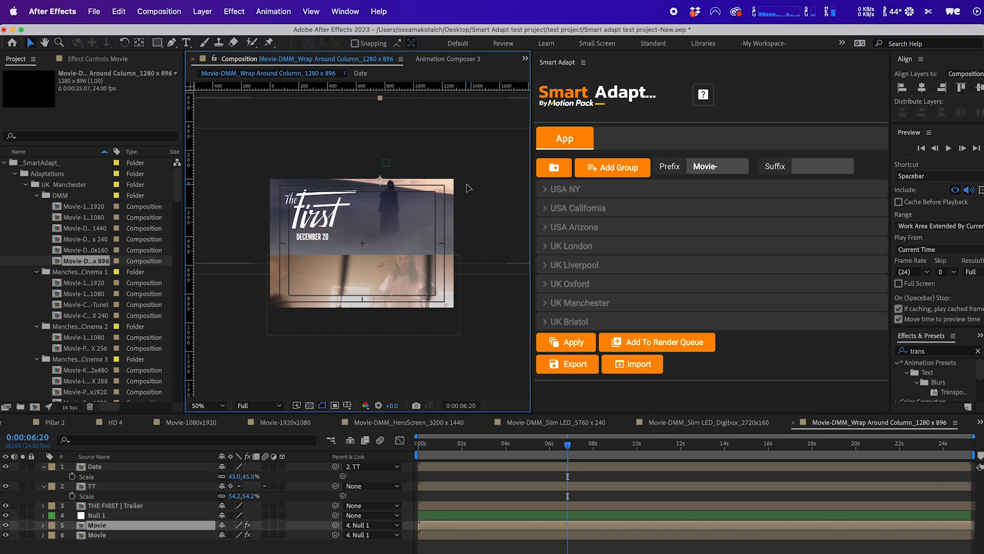
- Scale the upper Movie artwork layer to 114% and reposition it behind the title
{"action": "left_click", "coordinate": [199, 525]}
{"action": "key", "text": "s"}
{"action": "left_click_drag", "start_coordinate": [239, 536], "coordinate": [220, 536]}
{"action": "left_click_drag", "start_coordinate": [455, 201], "coordinate": [460, 199]}
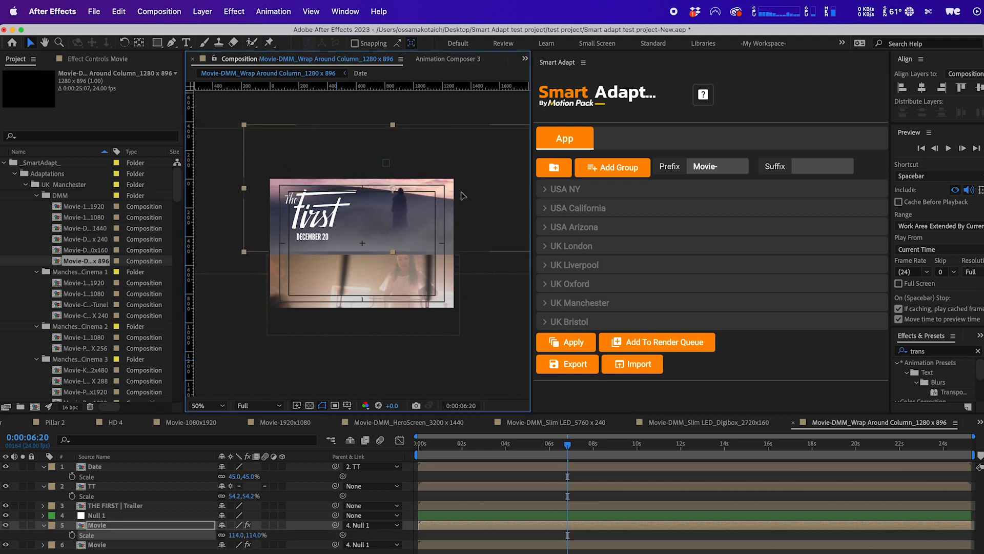
- Nudge the TT title and Date layers slightly upward, and raise the trailer layer directly beneath the date
{"action": "left_click", "coordinate": [241, 303]}
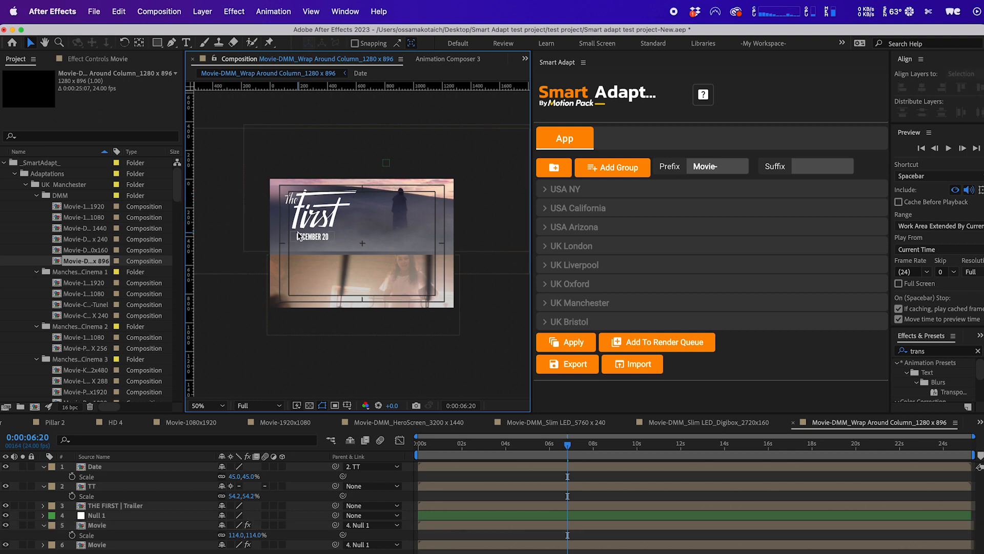
{"action": "left_click", "coordinate": [303, 235]}
{"action": "left_click", "coordinate": [307, 238]}
{"action": "left_click", "coordinate": [320, 220], "text": "shift"}
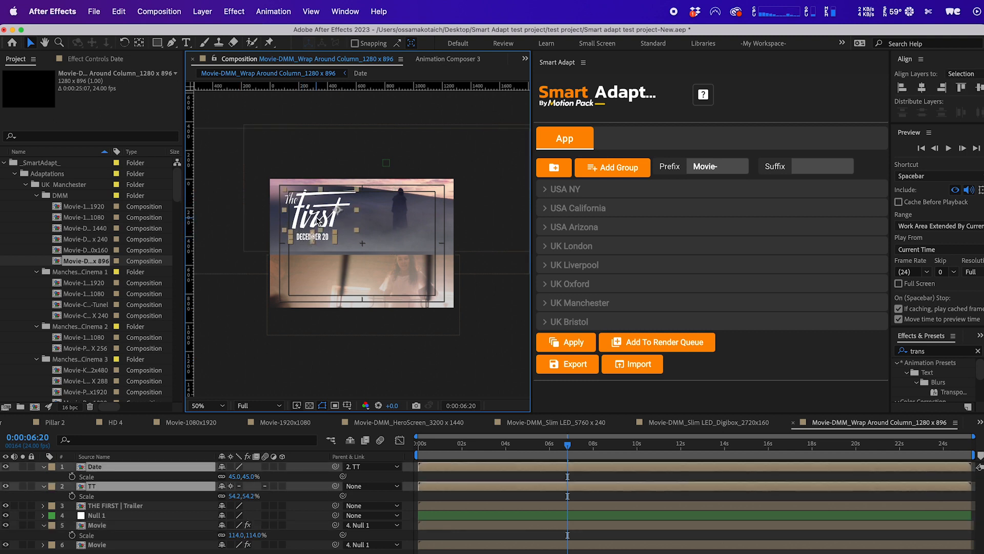
{"action": "key", "text": "Caps_Lock"}
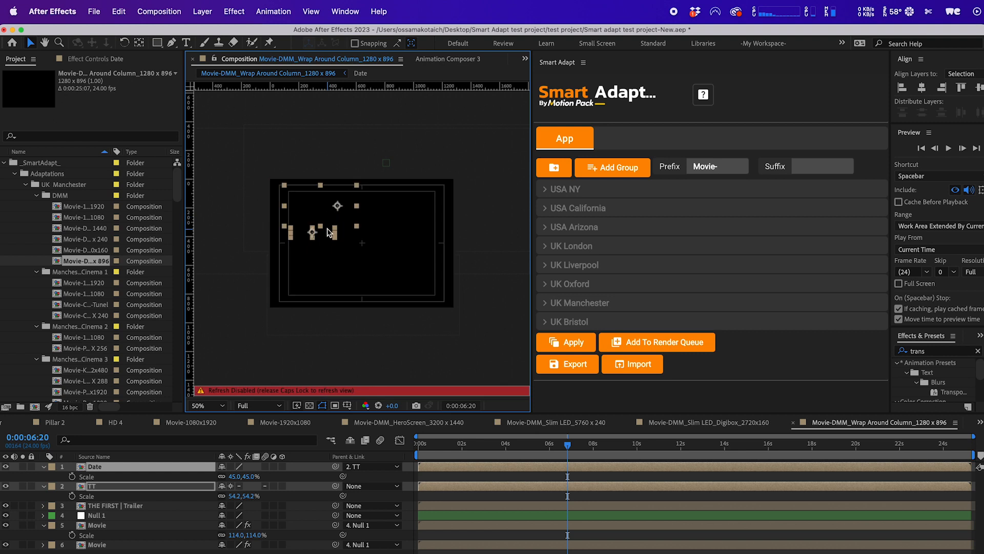
{"action": "key", "text": "Caps_Lock"}
{"action": "left_click", "coordinate": [301, 293]}
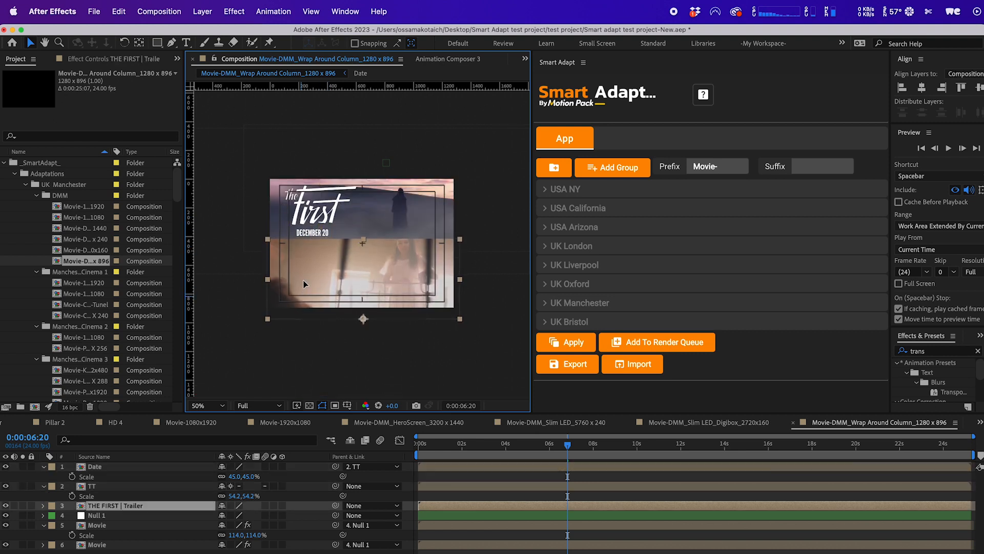
{"action": "left_click", "coordinate": [371, 361]}
- Open the Movie-1080x1920 and Movie-1920x1080 compositions of Cinema 1 and inspect their layouts at 0:00:03:14 and 0:00:03:10
{"action": "double_click", "coordinate": [96, 285]}
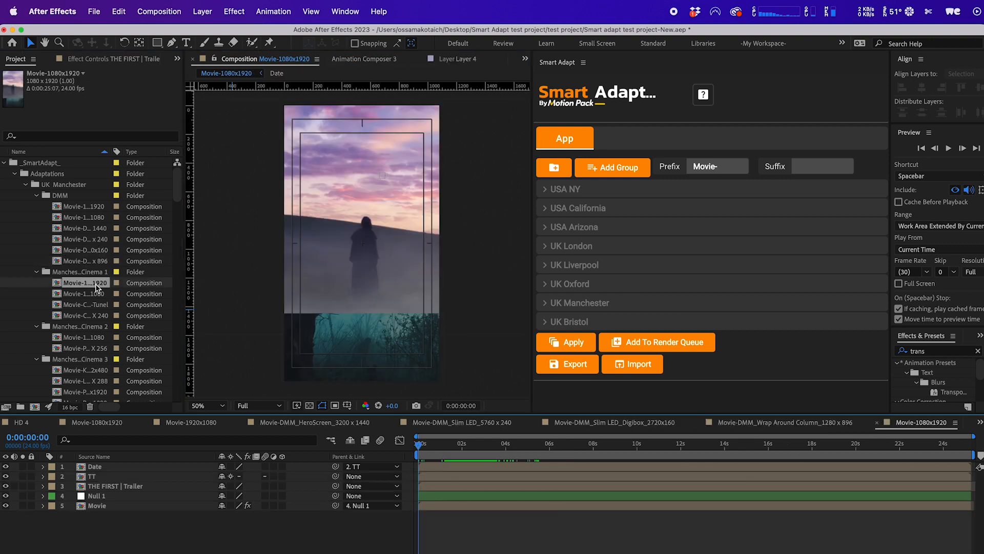
{"action": "left_click", "coordinate": [497, 448]}
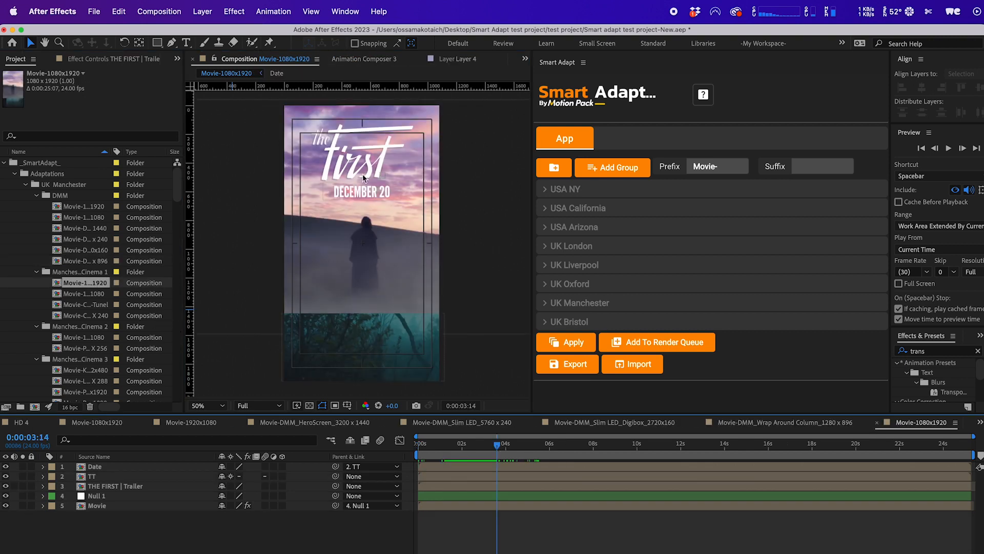
{"action": "double_click", "coordinate": [95, 293]}
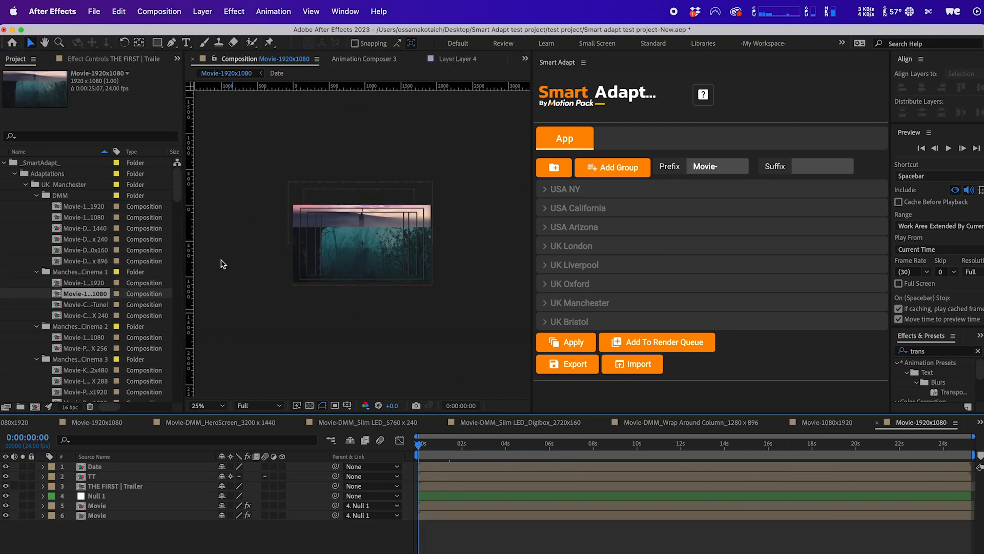
{"action": "left_click_drag", "start_coordinate": [464, 444], "coordinate": [492, 444]}
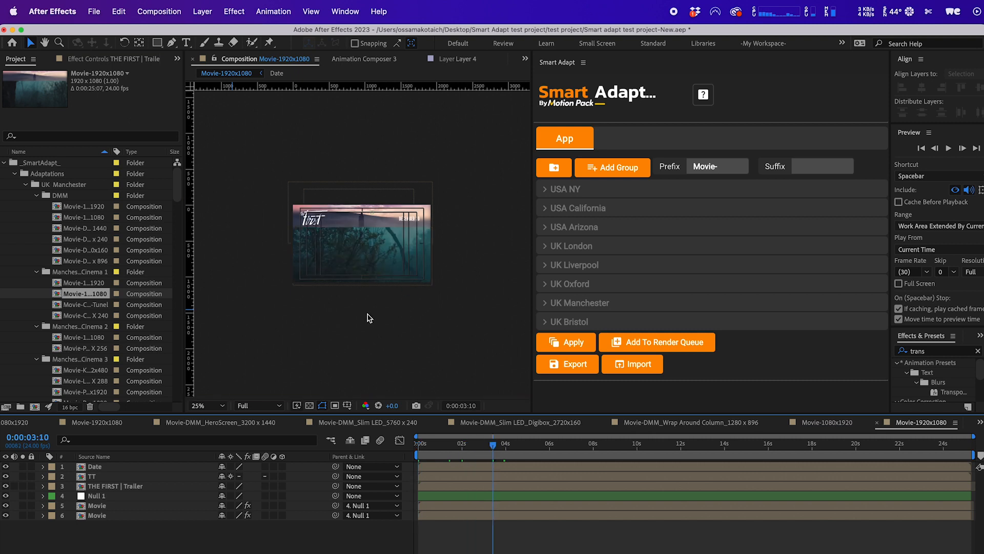
- Nudge the TT title and Date layers together slightly upward in the Movie-1920x1080 composition
{"action": "left_click", "coordinate": [323, 222]}
{"action": "key", "text": "period"}
{"action": "left_click", "coordinate": [467, 194], "text": "shift"}
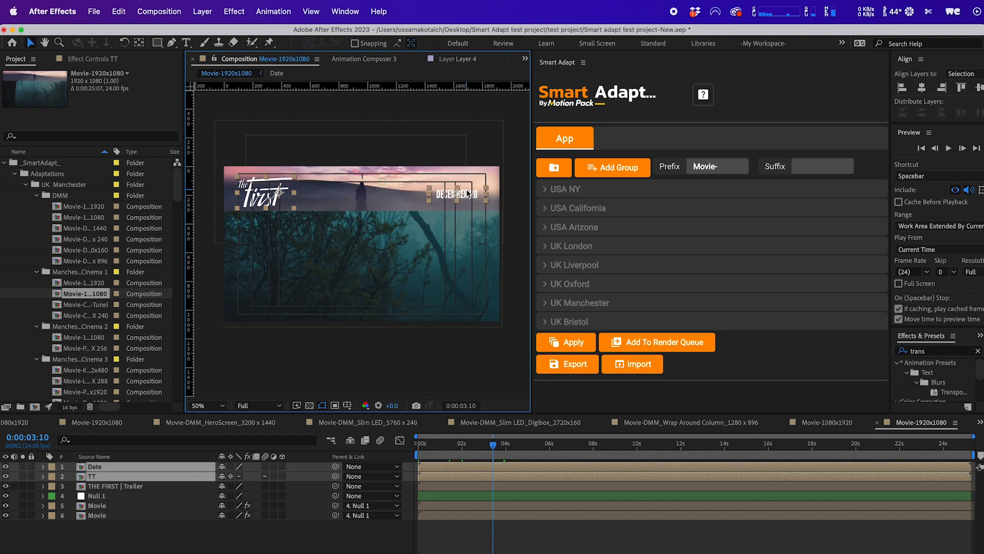
{"action": "left_click_drag", "start_coordinate": [460, 197], "coordinate": [459, 193]}
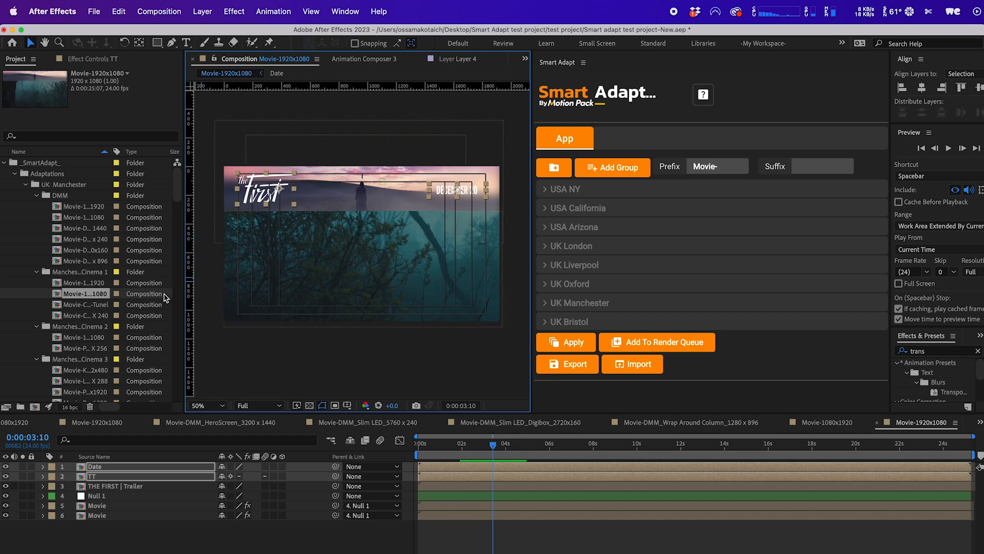
- Open the Movie-Cienma-1_Entrance_1600x1152-Tunel composition and select its background Movie layer
{"action": "double_click", "coordinate": [86, 305]}
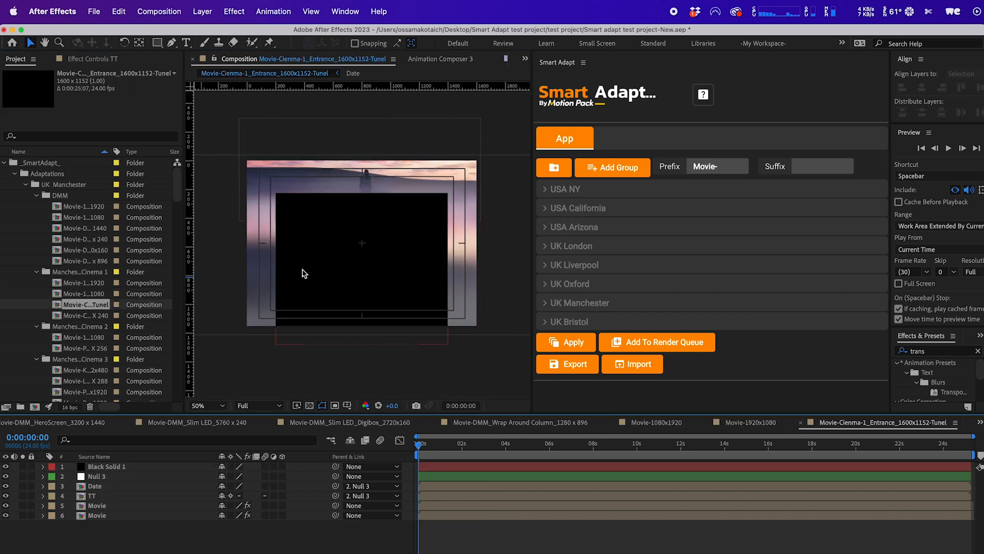
{"action": "left_click", "coordinate": [271, 250]}
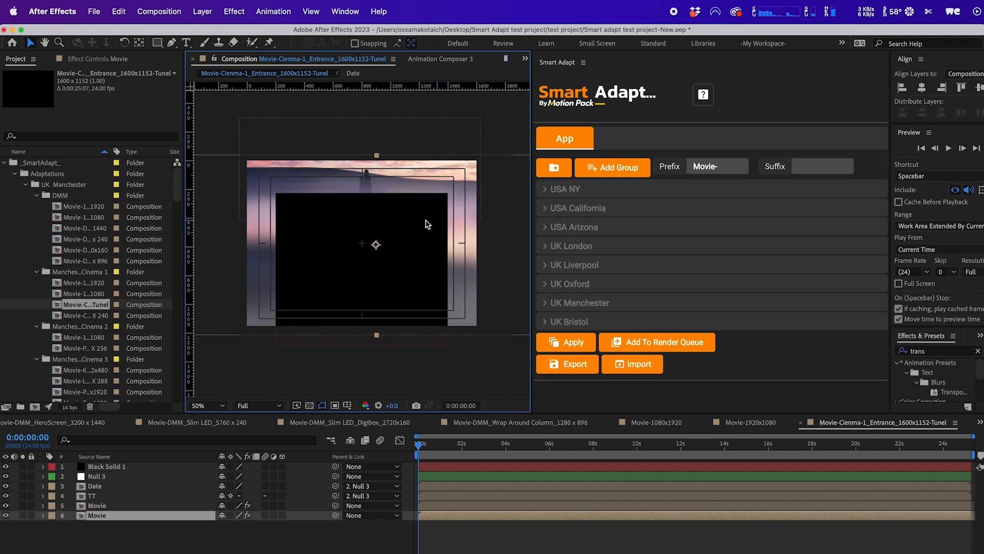
- Review the USA NY and UK Manchester screen lists, including the Arch Corridor Screen's template field, and check the entrance composition at 0:00:05:19
{"action": "left_click", "coordinate": [619, 194]}
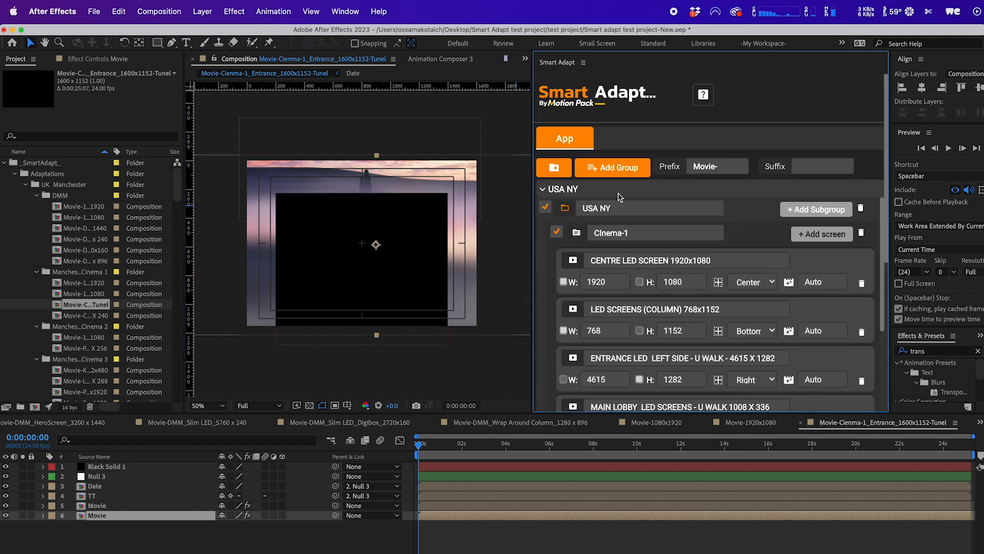
{"action": "scroll", "coordinate": [746, 240], "scroll_direction": "down", "scroll_amount": 5}
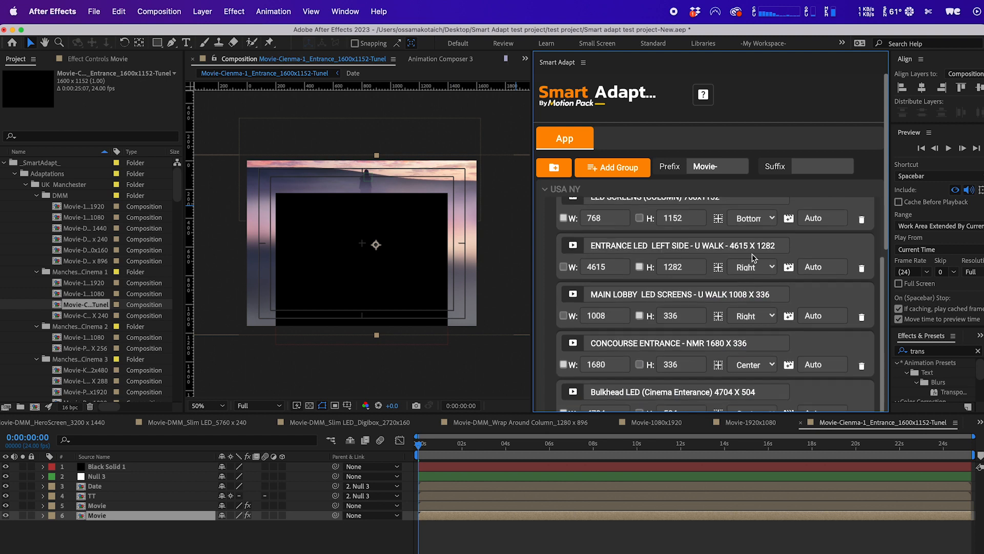
{"action": "scroll", "coordinate": [754, 258], "scroll_direction": "down", "scroll_amount": 8}
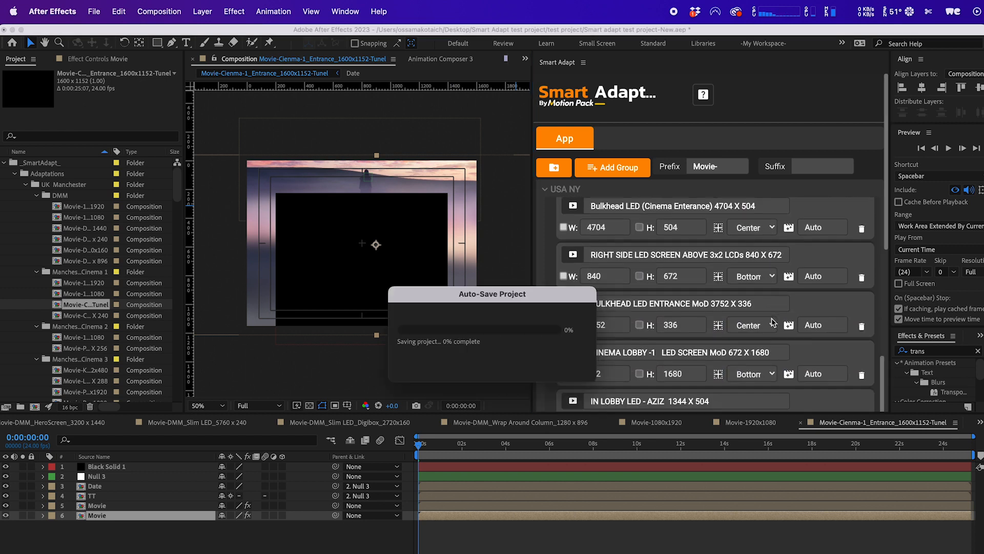
{"action": "scroll", "coordinate": [772, 322], "scroll_direction": "down", "scroll_amount": 6}
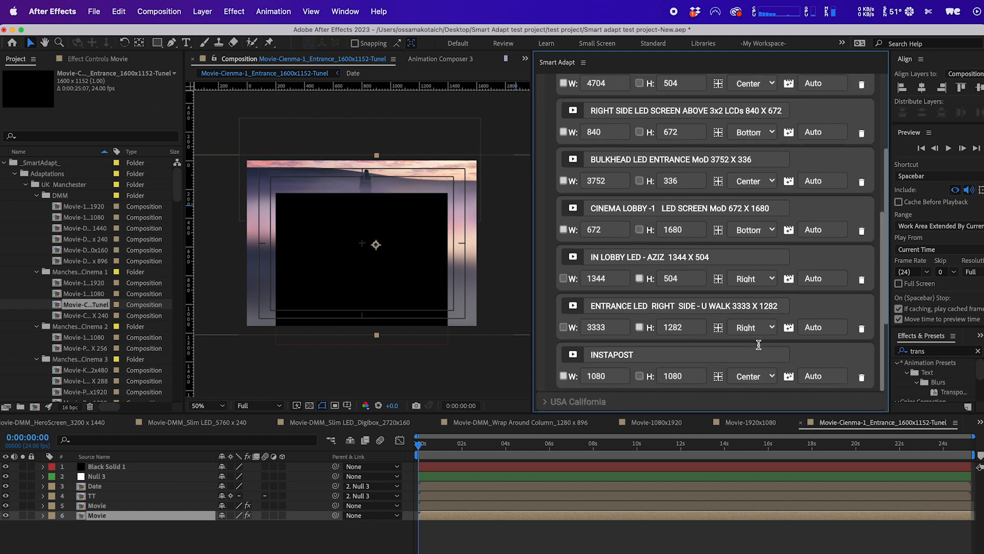
{"action": "scroll", "coordinate": [758, 344], "scroll_direction": "down", "scroll_amount": 4}
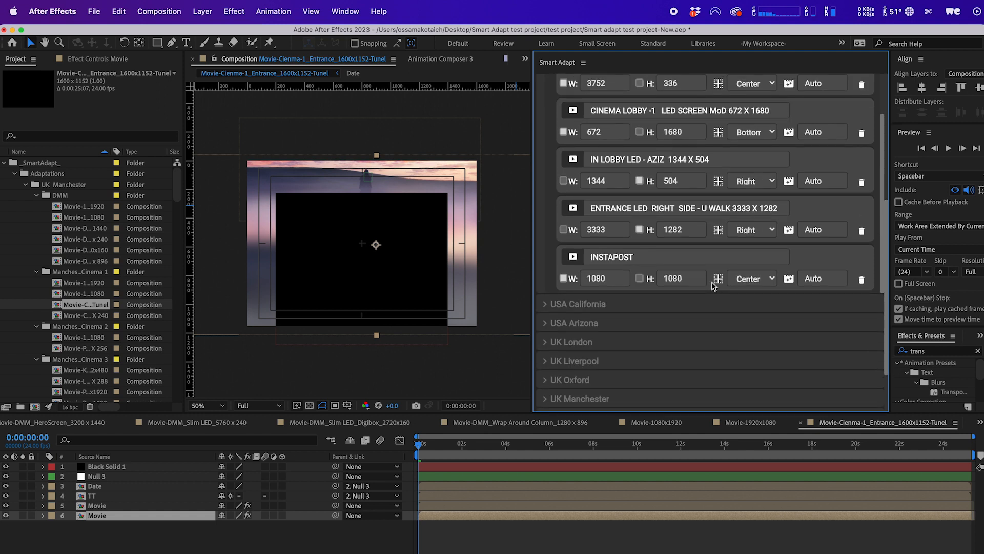
{"action": "scroll", "coordinate": [772, 348], "scroll_direction": "down", "scroll_amount": 2}
{"action": "left_click", "coordinate": [769, 343]}
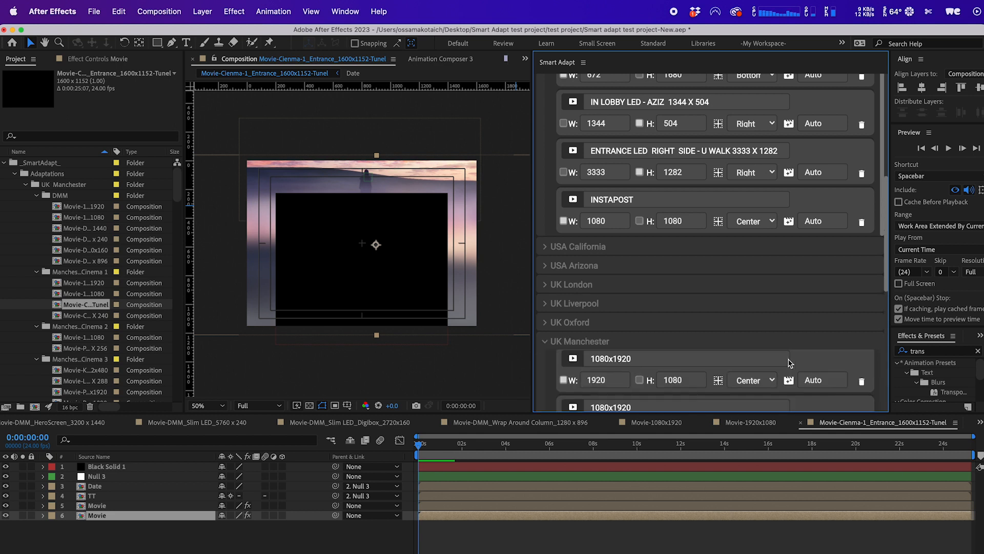
{"action": "left_click", "coordinate": [811, 395]}
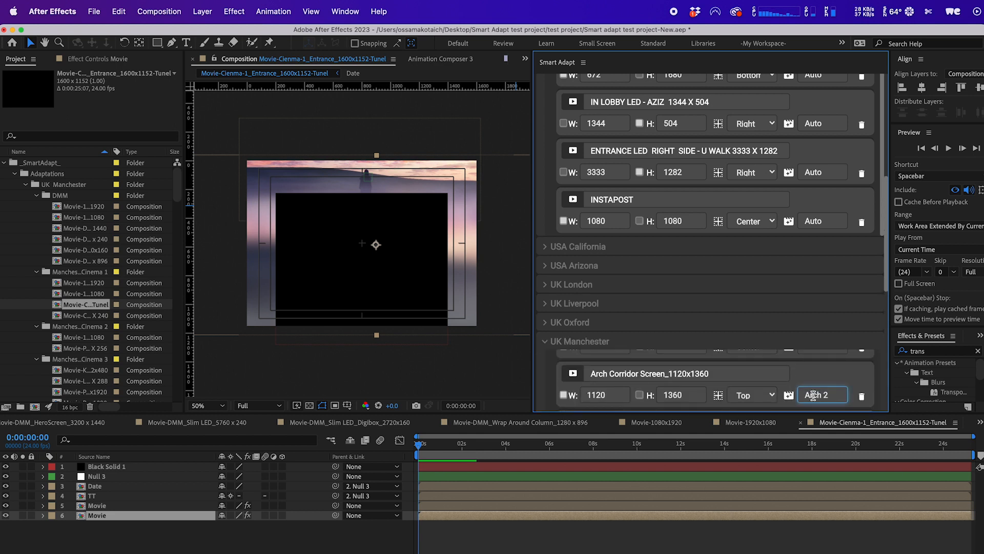
{"action": "scroll", "coordinate": [885, 371], "scroll_direction": "down", "scroll_amount": 2}
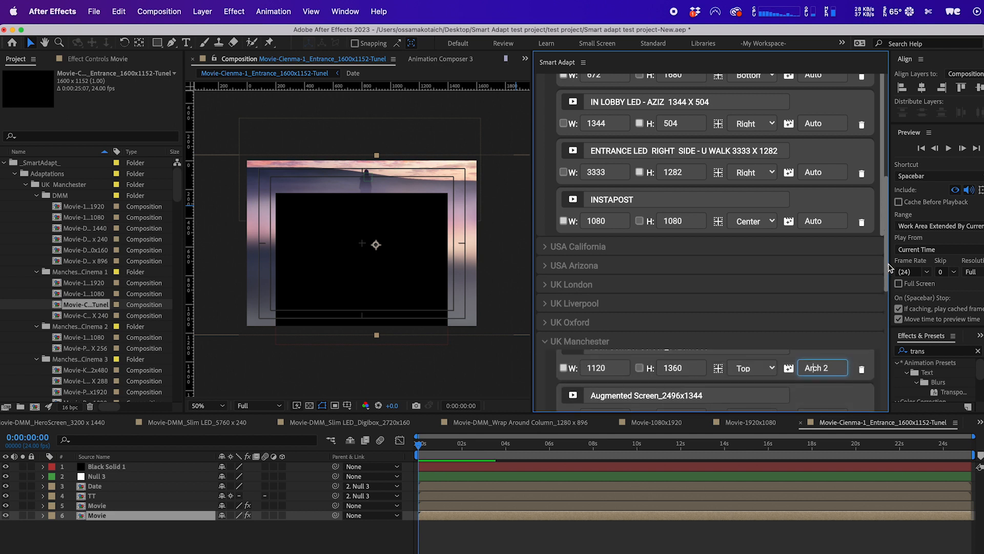
{"action": "left_click_drag", "start_coordinate": [891, 266], "coordinate": [893, 302]}
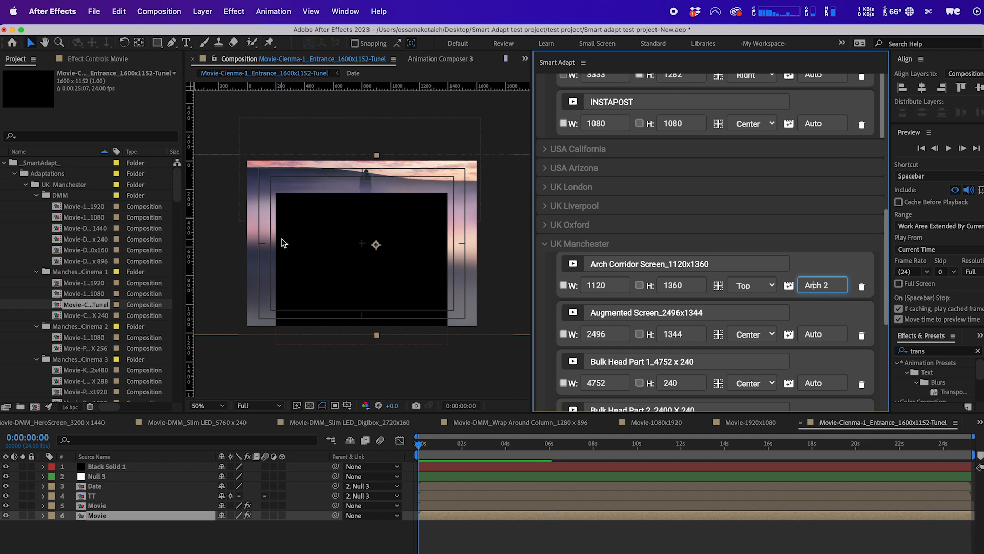
{"action": "left_click", "coordinate": [546, 446]}
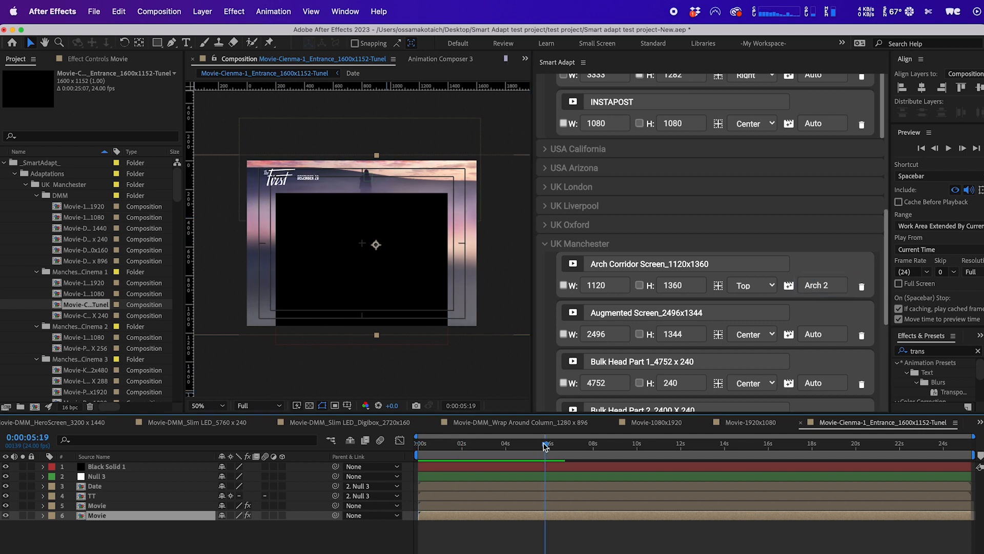
- Open the Movie-Cinema-1_Bulk Head LED_4560 X 240 composition and, at 0:00:03:05, scale both TT title layers down to 33.3%
{"action": "left_click", "coordinate": [94, 315]}
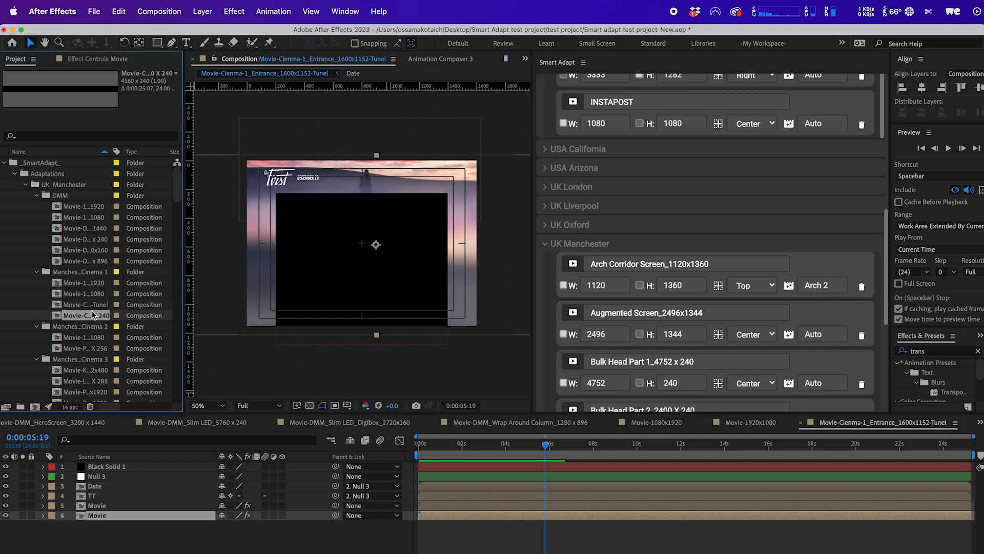
{"action": "double_click", "coordinate": [94, 315]}
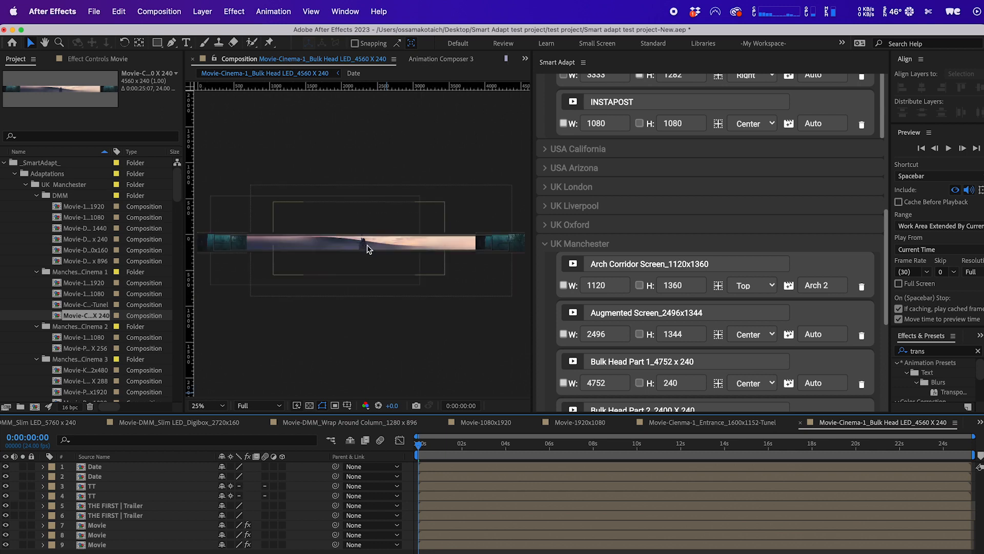
{"action": "left_click", "coordinate": [498, 244]}
{"action": "left_click", "coordinate": [488, 448]}
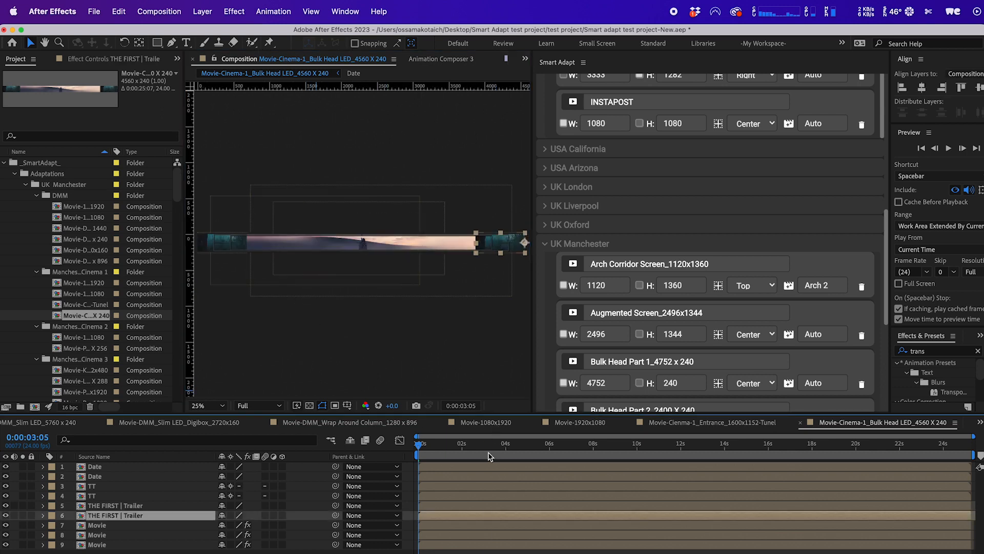
{"action": "left_click", "coordinate": [307, 245]}
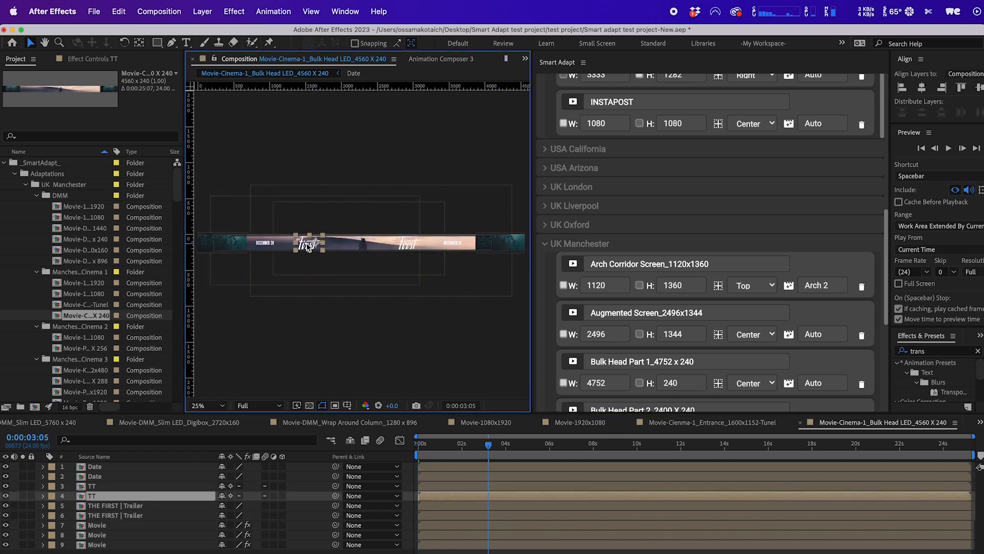
{"action": "left_click", "coordinate": [412, 249], "text": "shift"}
{"action": "key", "text": "s"}
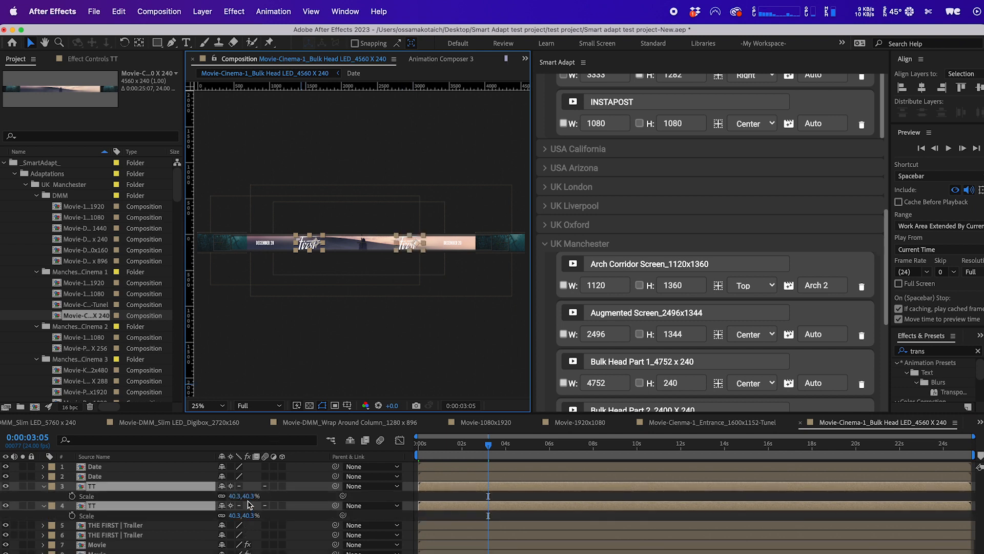
{"action": "left_click_drag", "start_coordinate": [248, 496], "coordinate": [243, 496]}
{"action": "left_click", "coordinate": [360, 331]}
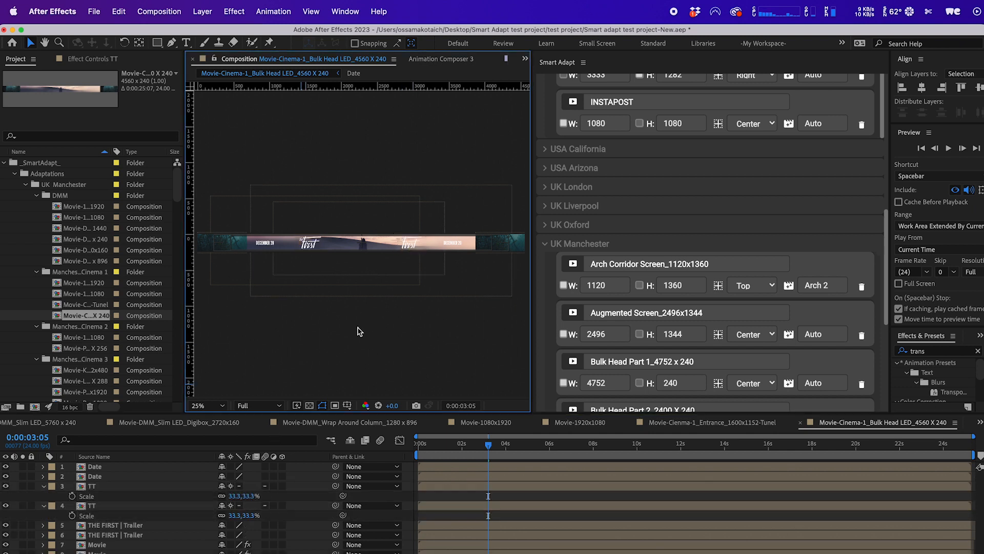
{"action": "key", "text": "period"}
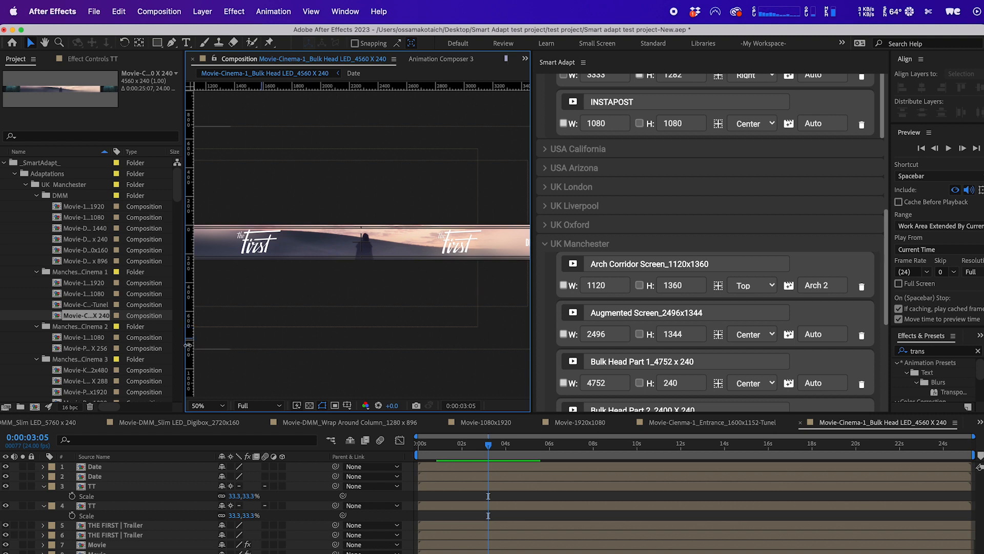
{"action": "key", "text": "comma"}
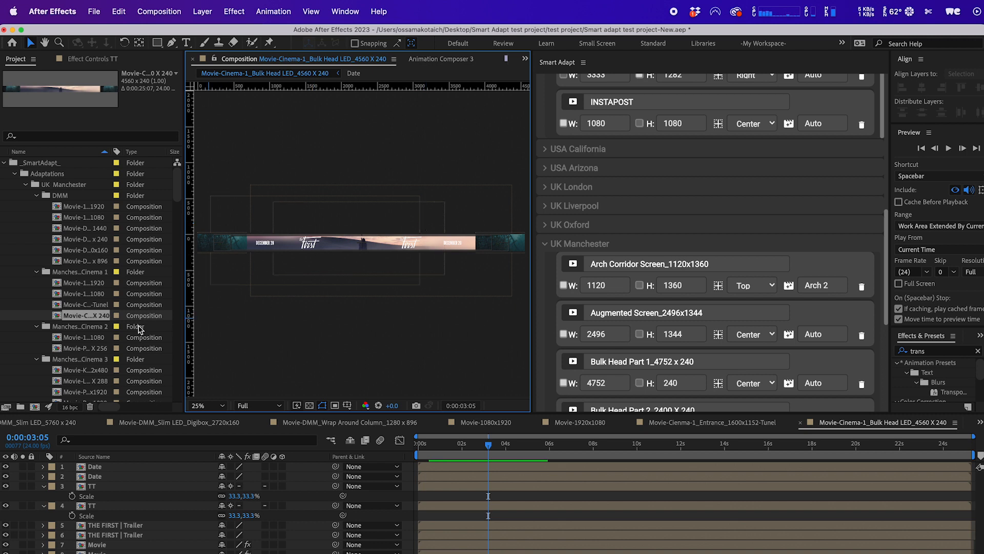
- Open Cinema 2's Movie-1920x1080 and Movie-Pointe_LED Screen_512 X 256 compositions and inspect their title layouts at 0:00:04:06 and 0:00:03:12
{"action": "double_click", "coordinate": [86, 338]}
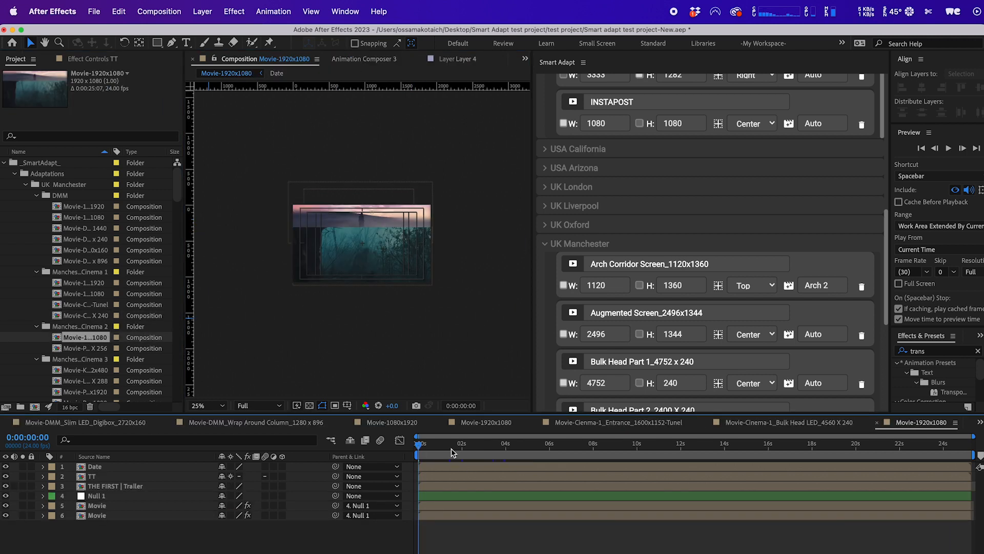
{"action": "left_click", "coordinate": [511, 444]}
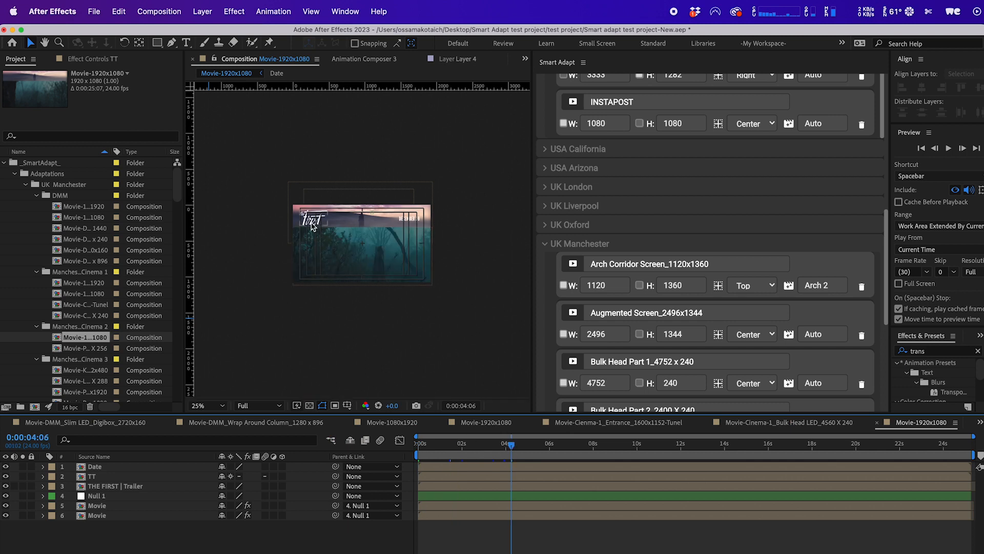
{"action": "double_click", "coordinate": [74, 349]}
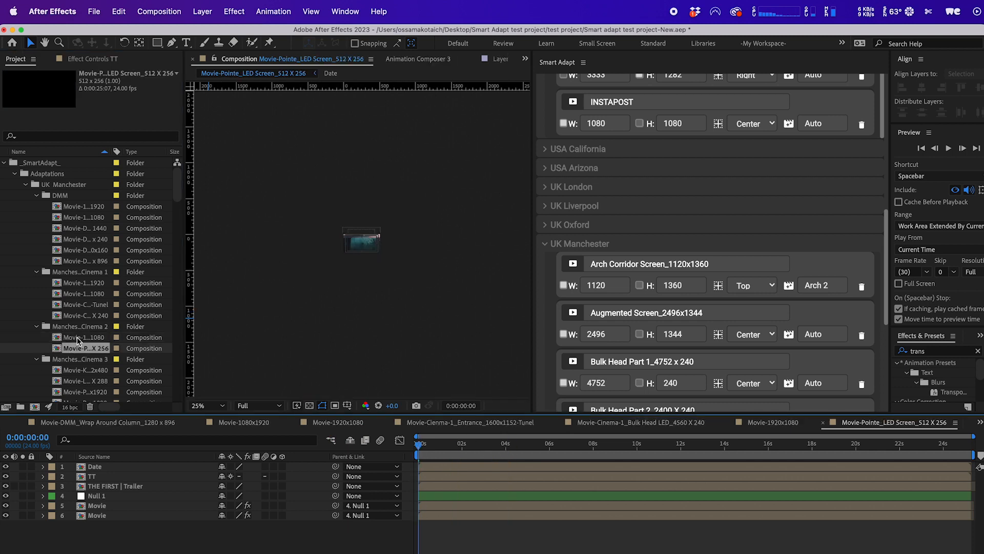
{"action": "scroll", "coordinate": [78, 340], "scroll_direction": "down", "scroll_amount": 4}
{"action": "scroll", "coordinate": [377, 301], "scroll_direction": "up", "scroll_amount": 2}
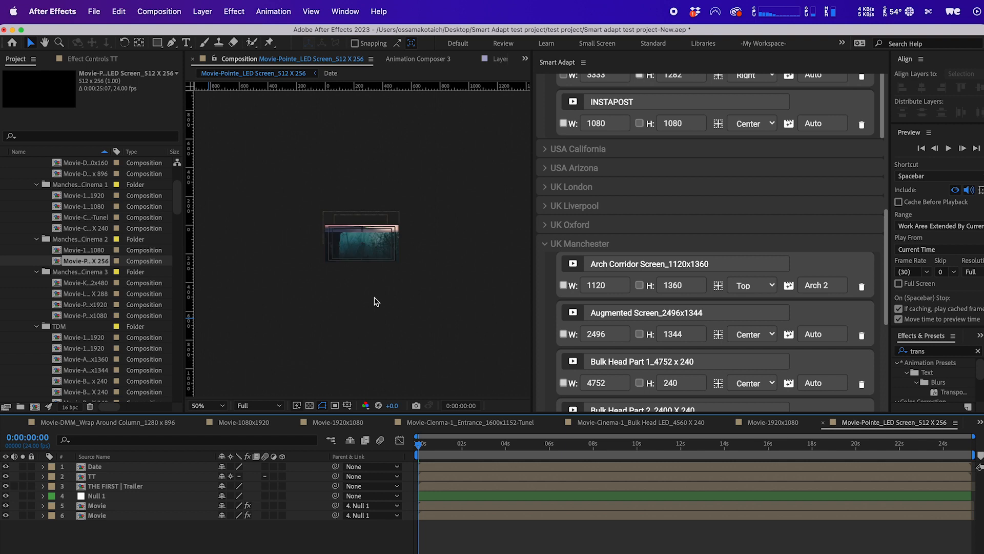
{"action": "scroll", "coordinate": [377, 302], "scroll_direction": "up", "scroll_amount": 2}
{"action": "left_click_drag", "start_coordinate": [473, 450], "coordinate": [496, 449]}
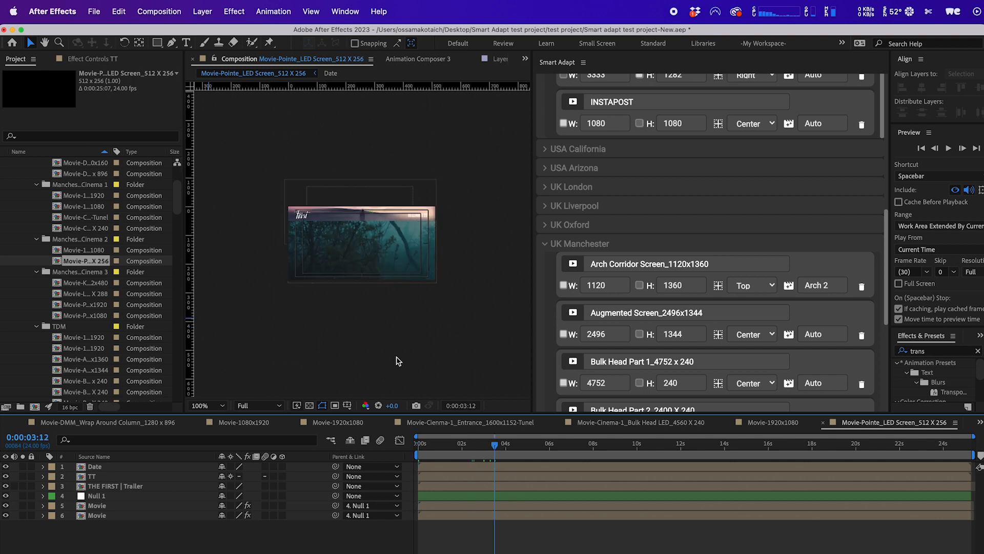
- Collapse the expanded USA NY and UK Manchester groups in the Smart Adapt screen list
{"action": "scroll", "coordinate": [134, 297], "scroll_direction": "up", "scroll_amount": 4}
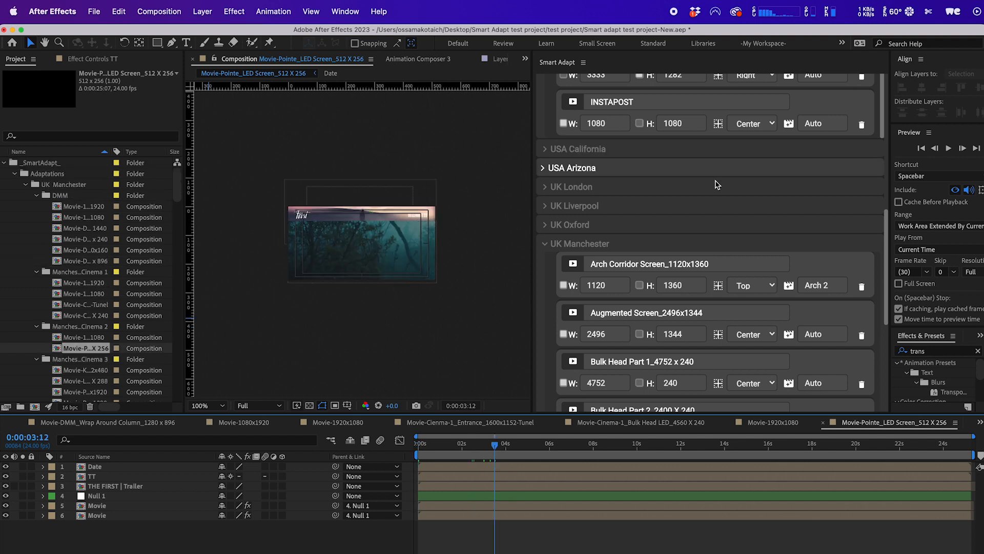
{"action": "scroll", "coordinate": [716, 191], "scroll_direction": "up", "scroll_amount": 10}
{"action": "scroll", "coordinate": [717, 191], "scroll_direction": "up", "scroll_amount": 3}
{"action": "left_click", "coordinate": [647, 132]}
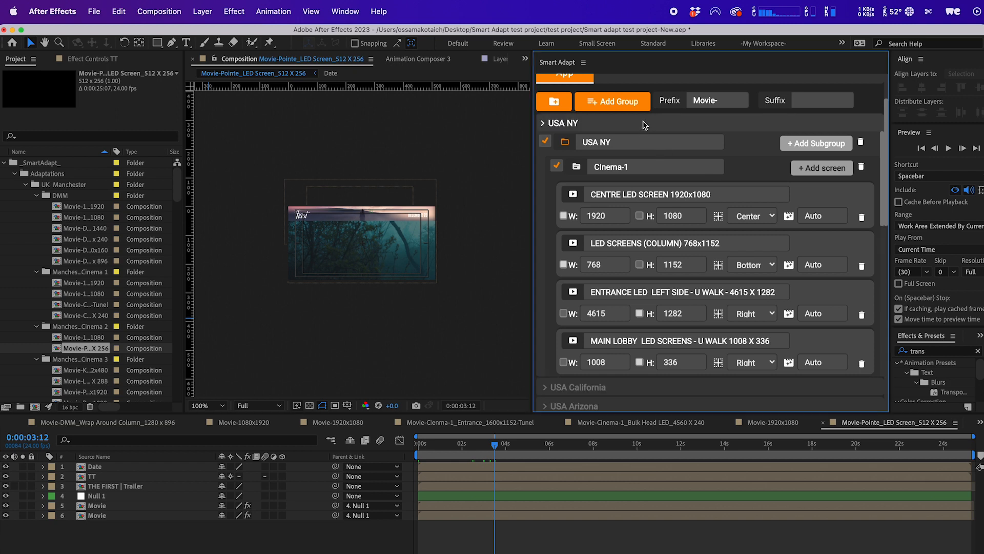
{"action": "left_click", "coordinate": [649, 241]}
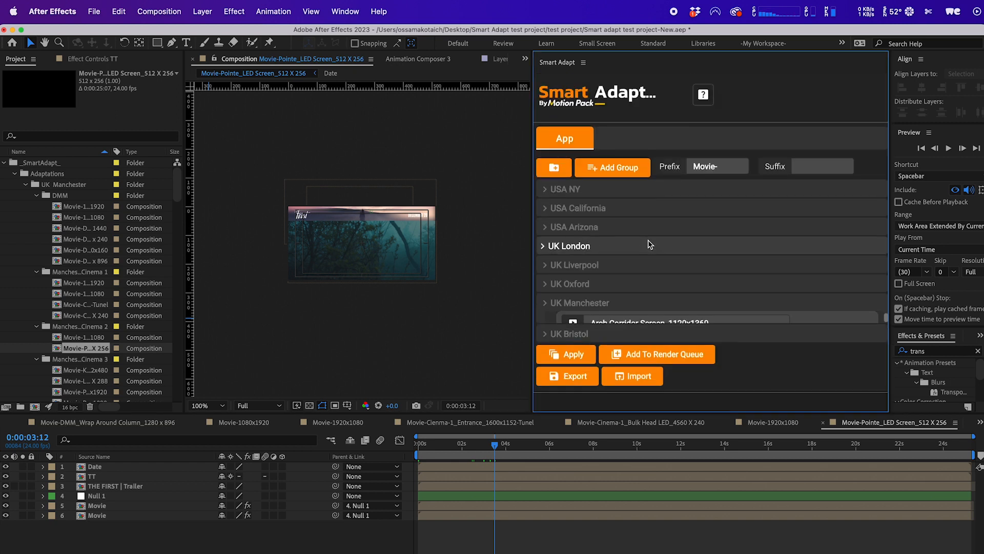
- Collapse the Adaptations, Masters and MastersAuto folders in the project and select the Adaptations folder
{"action": "left_click", "coordinate": [67, 185]}
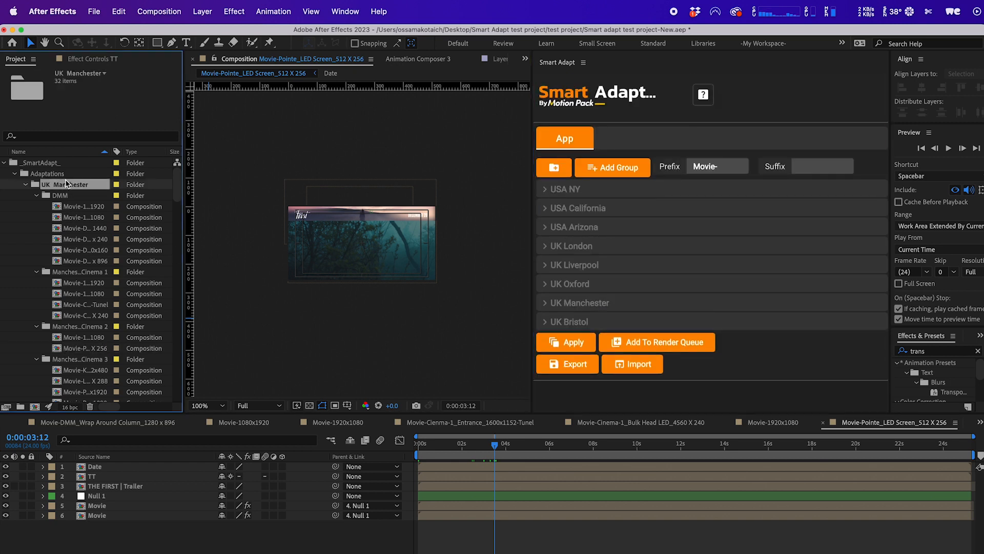
{"action": "left_click", "coordinate": [49, 173]}
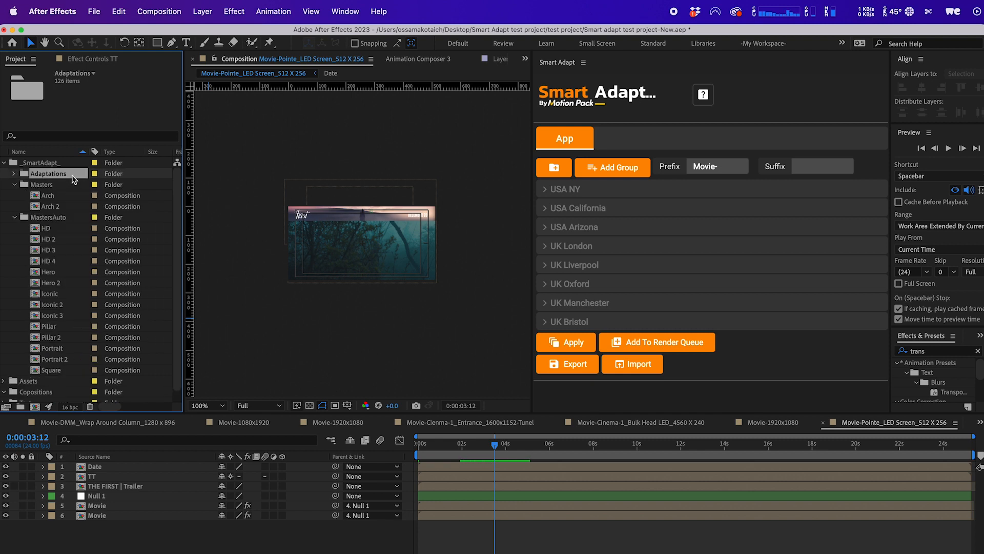
{"action": "scroll", "coordinate": [74, 178], "scroll_direction": "down", "scroll_amount": 1}
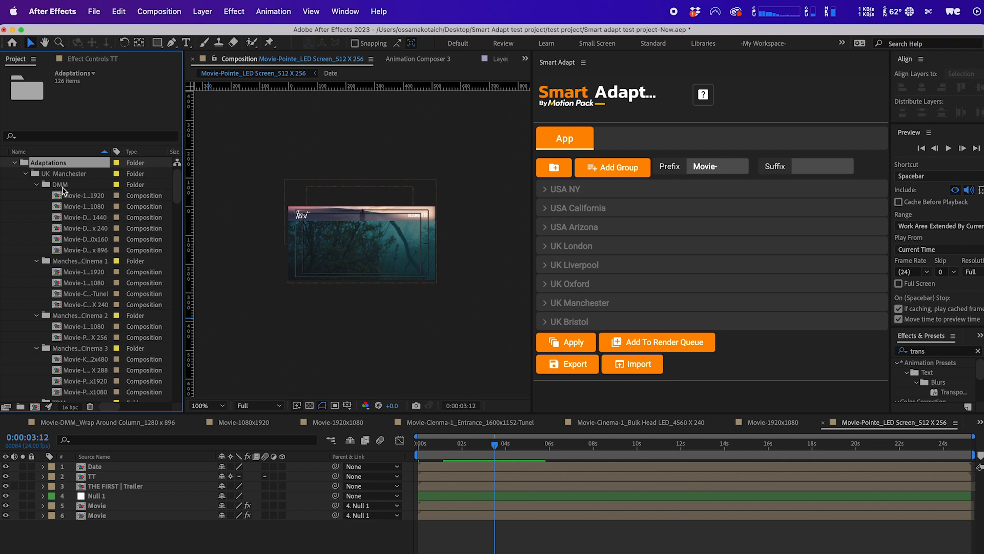
{"action": "double_click", "coordinate": [77, 163]}
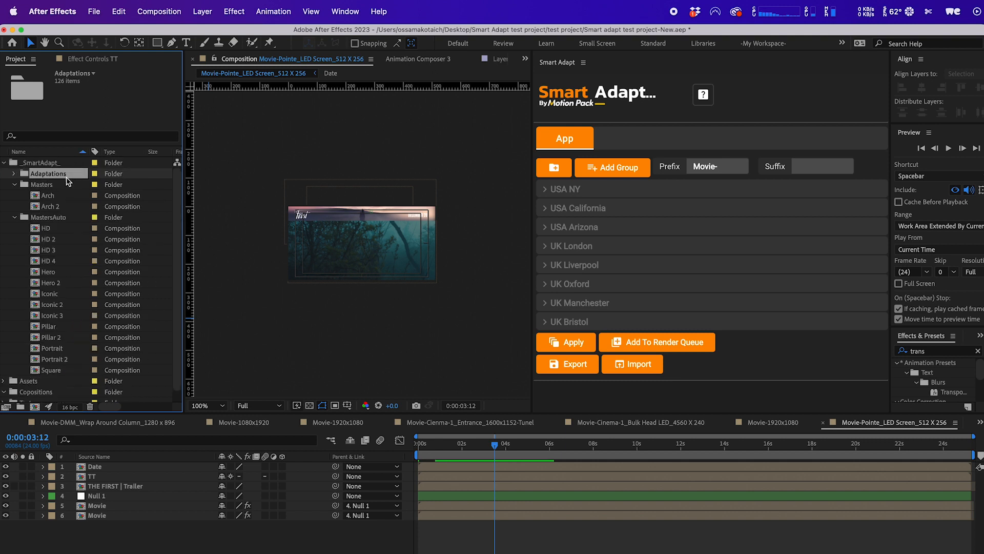
{"action": "double_click", "coordinate": [43, 188]}
{"action": "double_click", "coordinate": [44, 194]}
{"action": "left_click", "coordinate": [58, 173]}
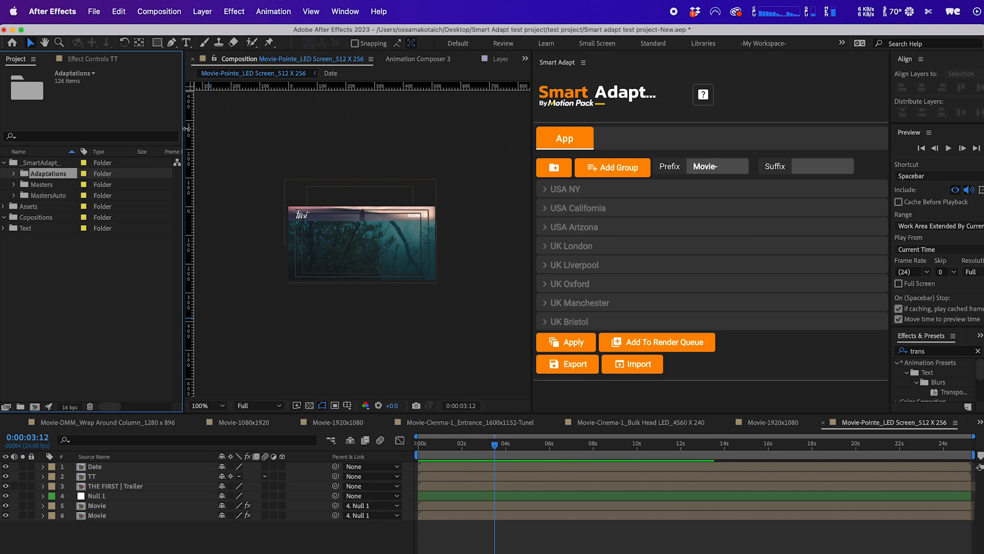
- Add the adaptations to the render queue, outputting to a new folder named Render-2 inside test project
{"action": "left_click", "coordinate": [671, 343]}
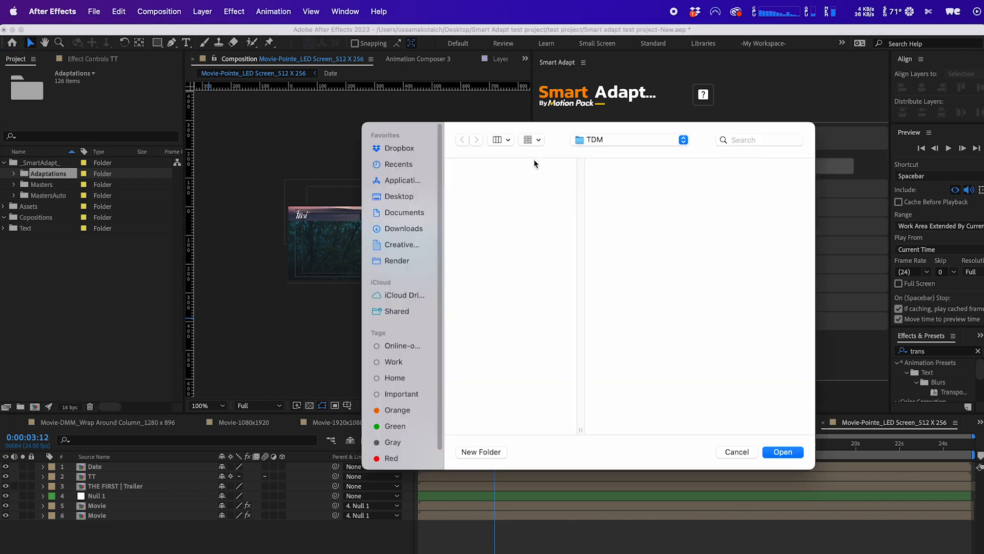
{"action": "left_click", "coordinate": [607, 144]}
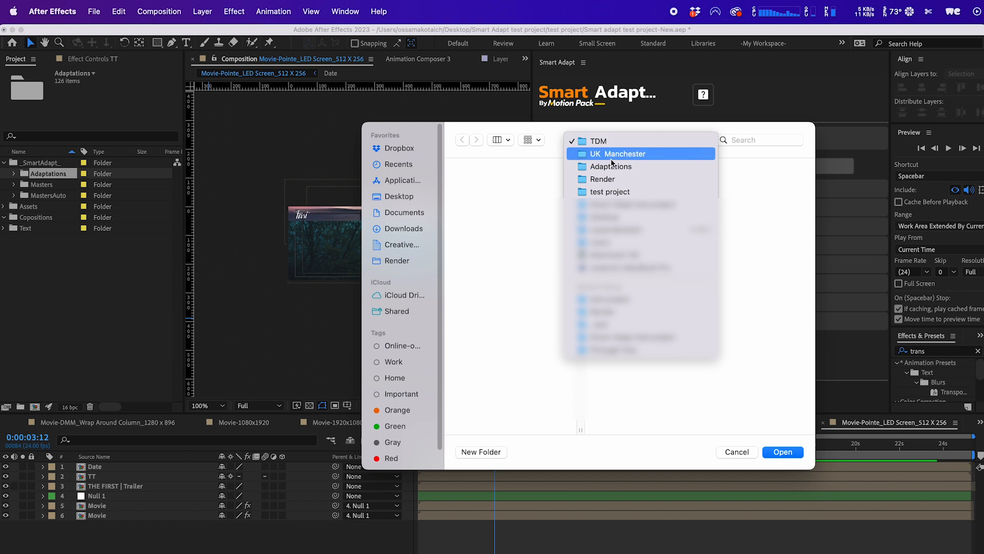
{"action": "left_click", "coordinate": [616, 178]}
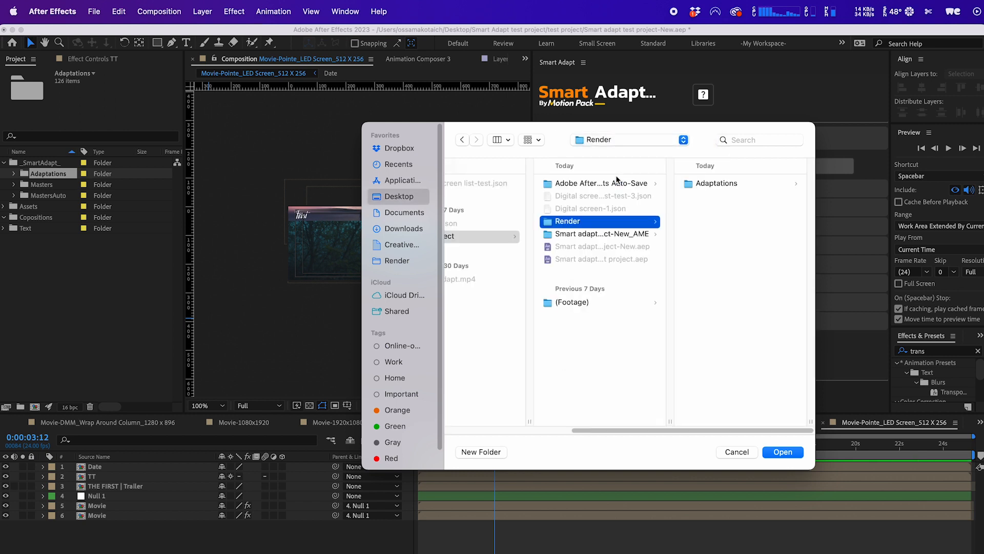
{"action": "left_click", "coordinate": [603, 361]}
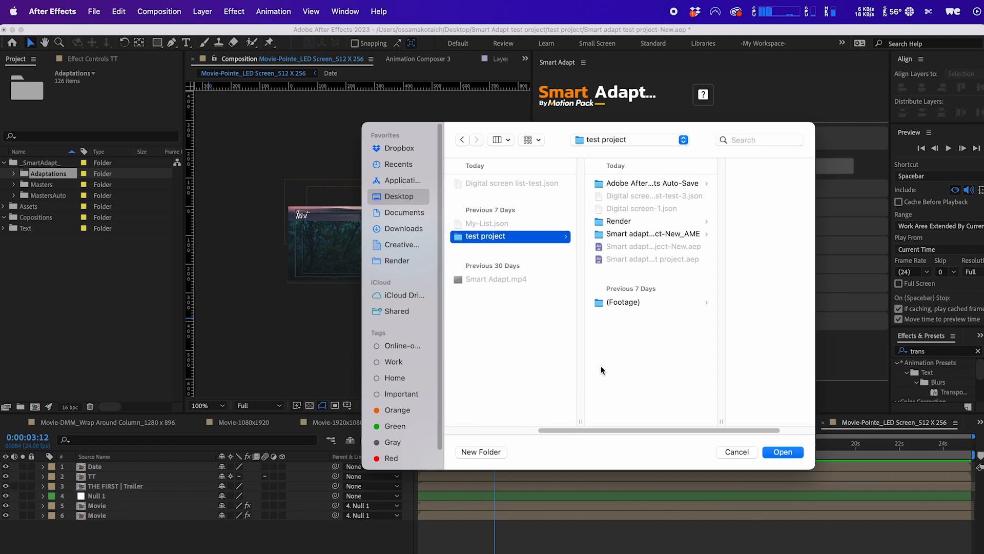
{"action": "left_click", "coordinate": [487, 451]}
{"action": "type", "text": "Render-2"}
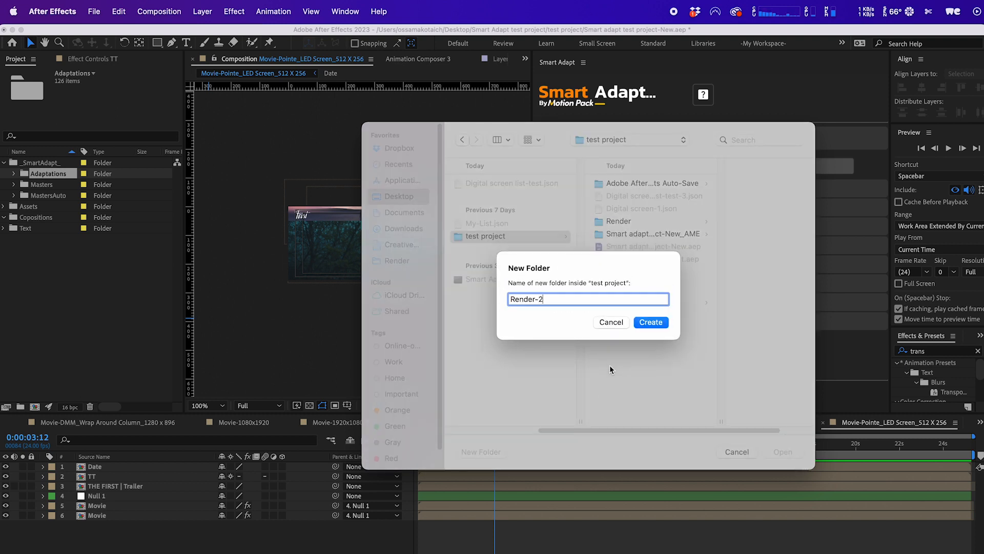
{"action": "key", "text": "Return"}
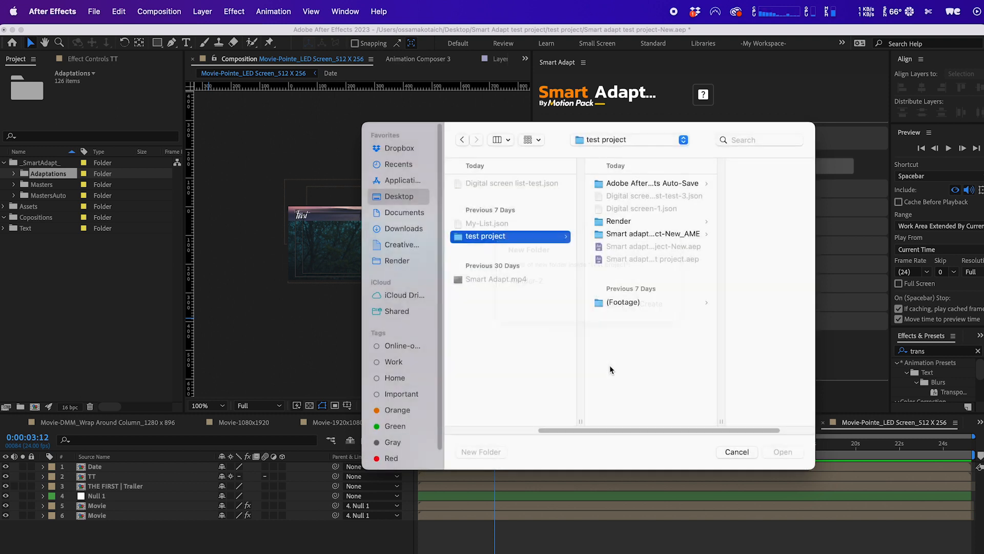
{"action": "left_click", "coordinate": [783, 452]}
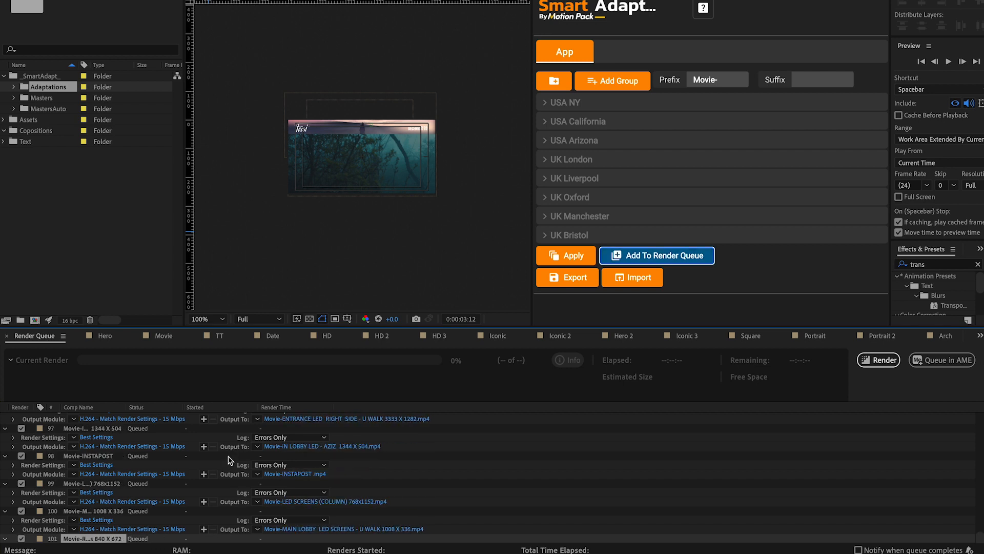
- Check the output folders of the queued Movie-1080x1920 and Movie-DMM_Slim LED_Digibox items without changing them
{"action": "scroll", "coordinate": [284, 462], "scroll_direction": "up", "scroll_amount": 20}
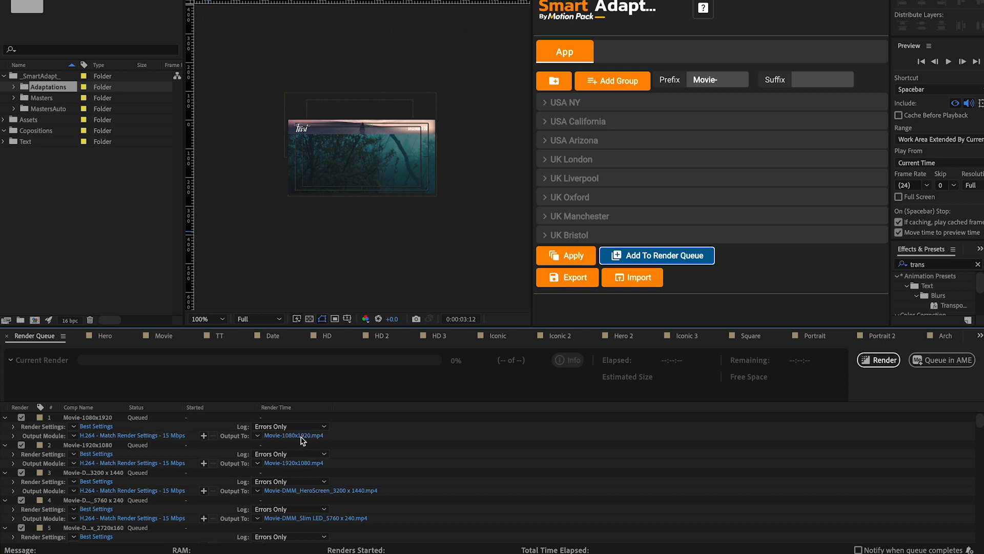
{"action": "left_click", "coordinate": [295, 435]}
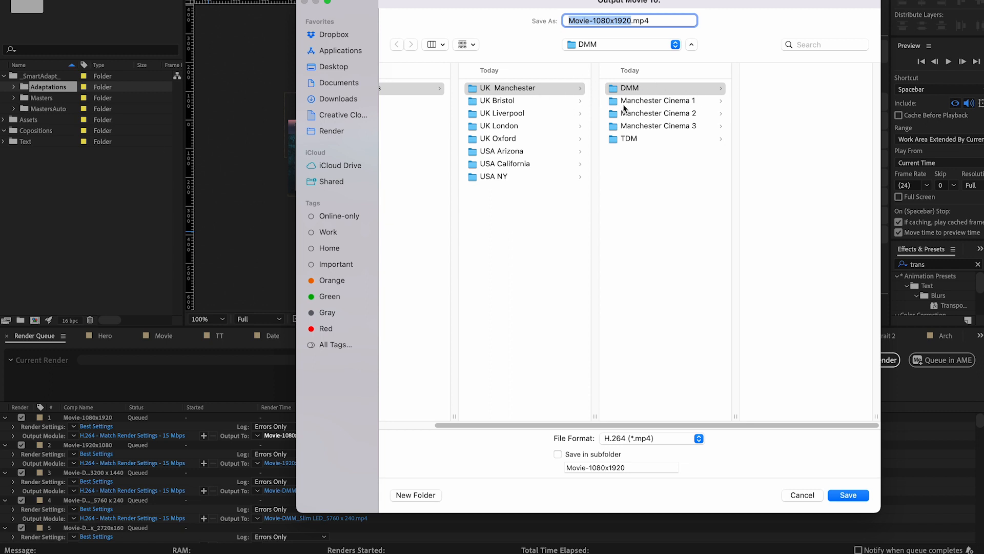
{"action": "left_click", "coordinate": [803, 498]}
{"action": "scroll", "coordinate": [444, 505], "scroll_direction": "down", "scroll_amount": 4}
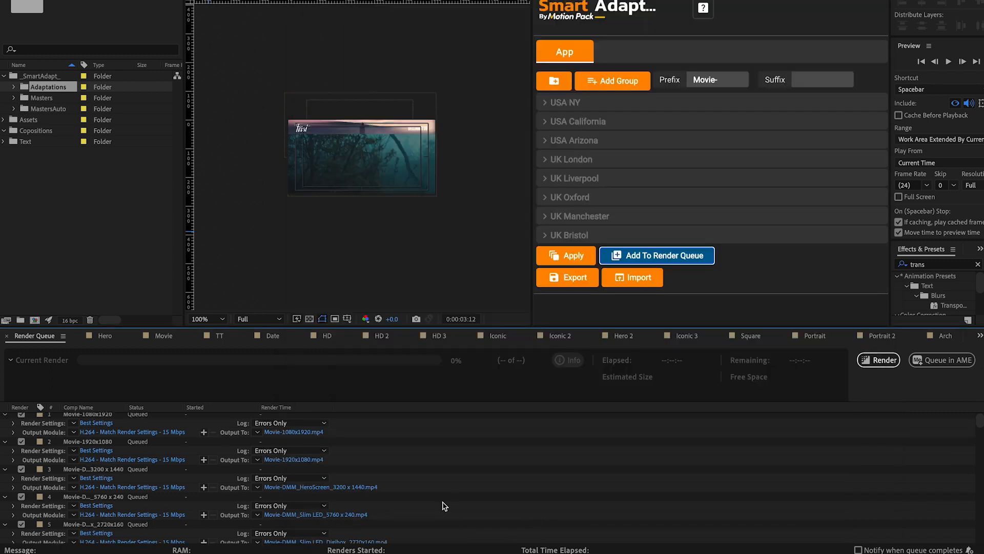
{"action": "left_click", "coordinate": [310, 503]}
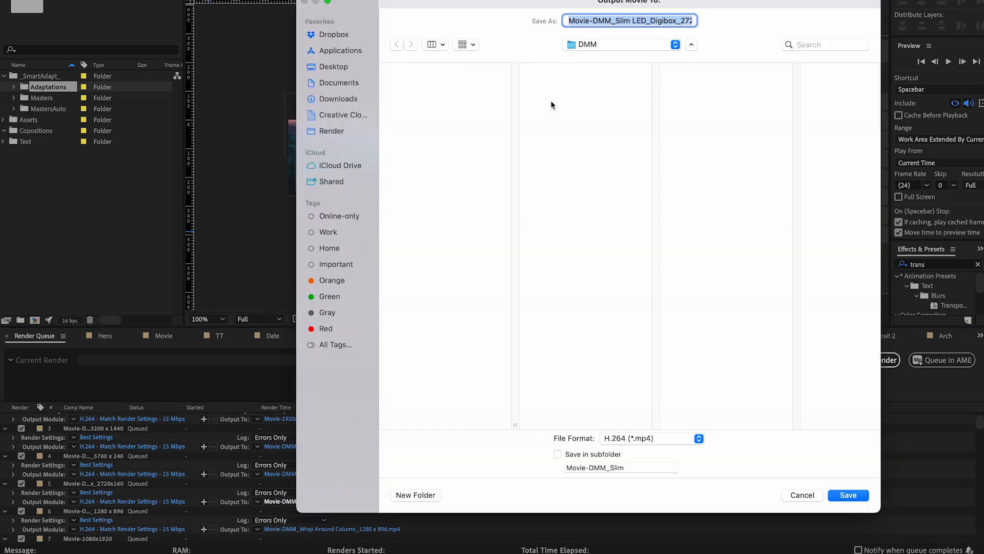
{"action": "left_click", "coordinate": [674, 45]}
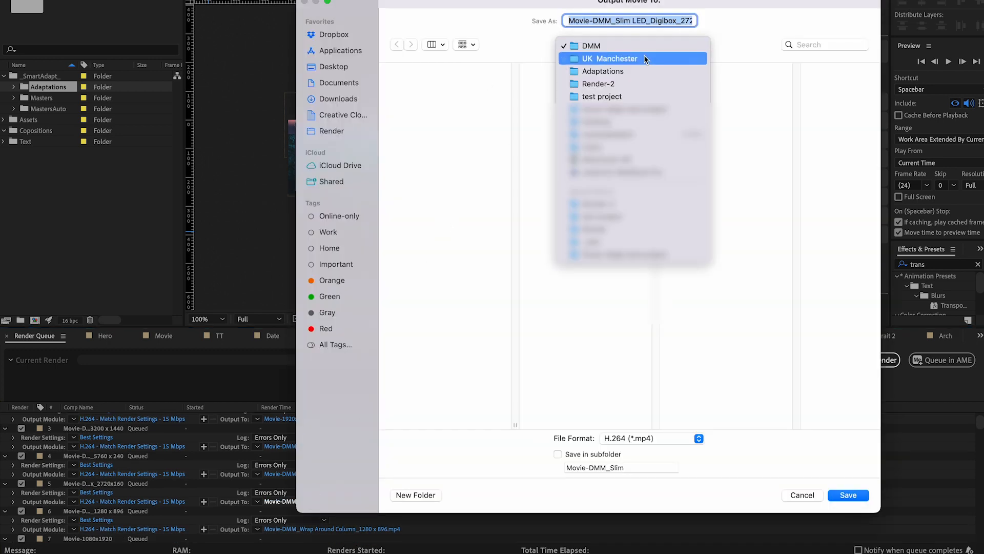
{"action": "left_click", "coordinate": [792, 96]}
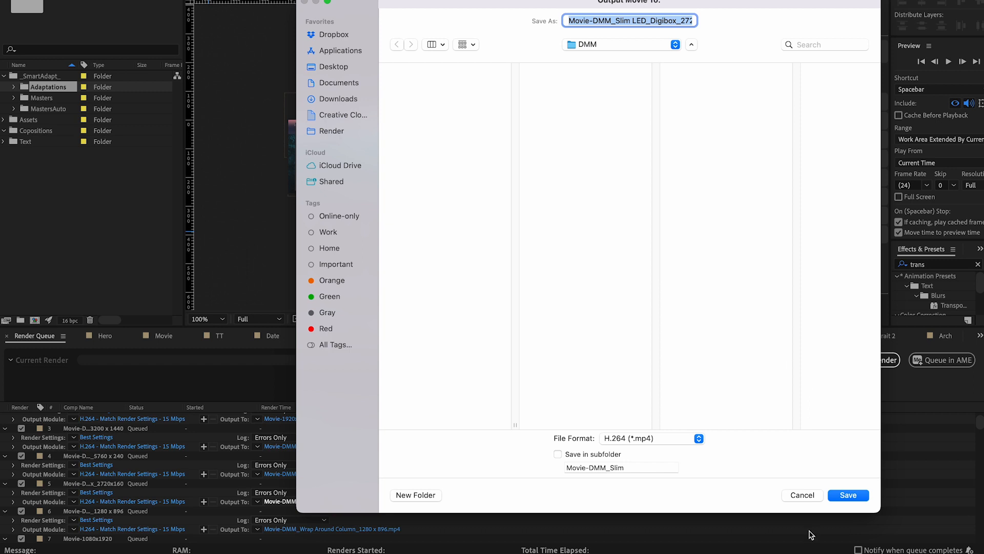
{"action": "left_click", "coordinate": [804, 496]}
- Check the output folders of the queued Movie-Arch Corridor Screen_1120x1360 and Movie-Column_Pillar_1024x1024 items without changing them
{"action": "scroll", "coordinate": [520, 492], "scroll_direction": "down", "scroll_amount": 10}
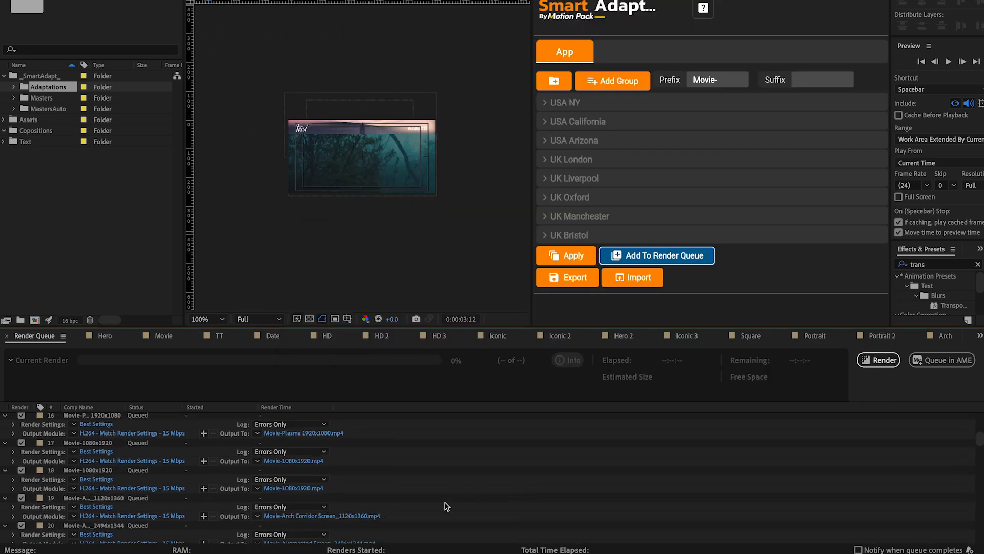
{"action": "left_click", "coordinate": [318, 516]}
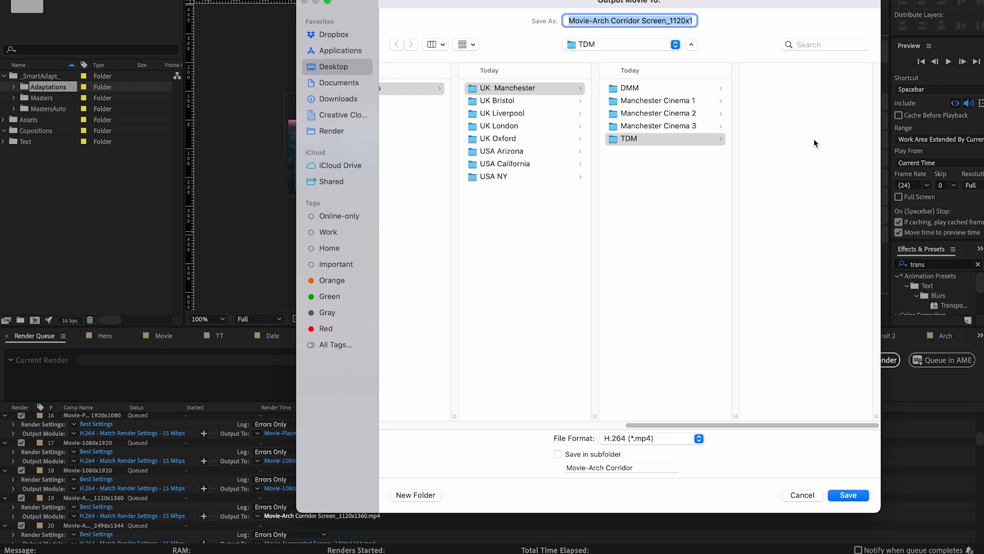
{"action": "left_click", "coordinate": [797, 495]}
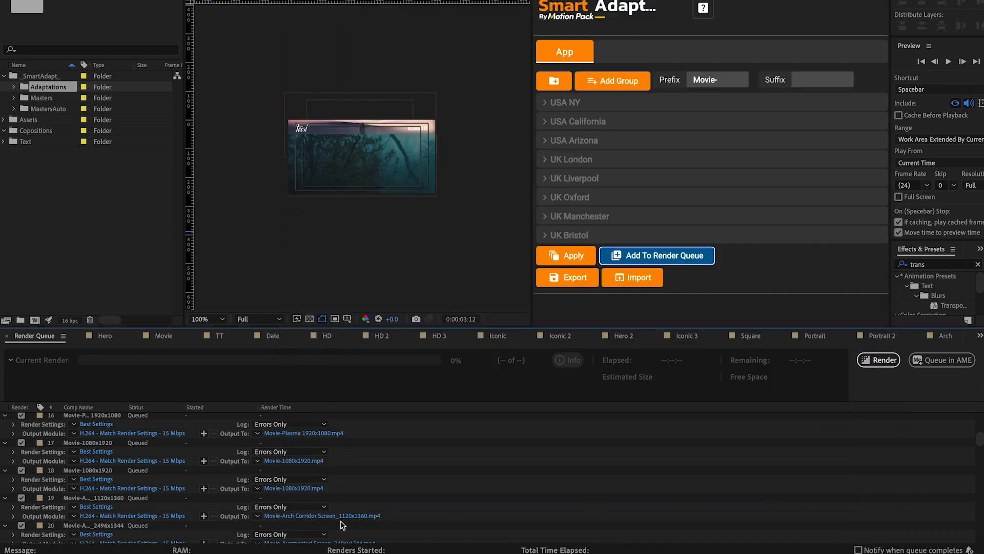
{"action": "scroll", "coordinate": [331, 506], "scroll_direction": "down", "scroll_amount": 7}
{"action": "left_click", "coordinate": [330, 505]}
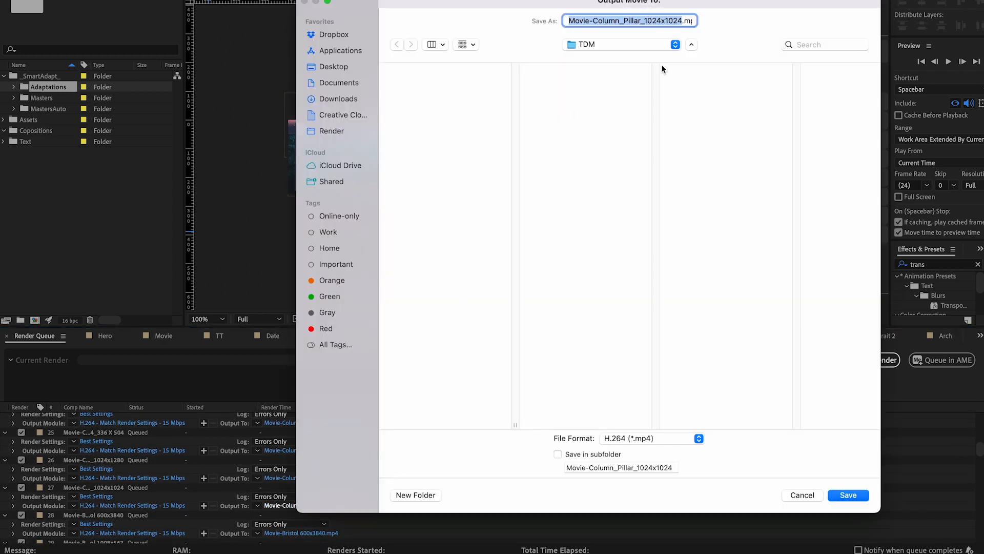
{"action": "left_click", "coordinate": [798, 494]}
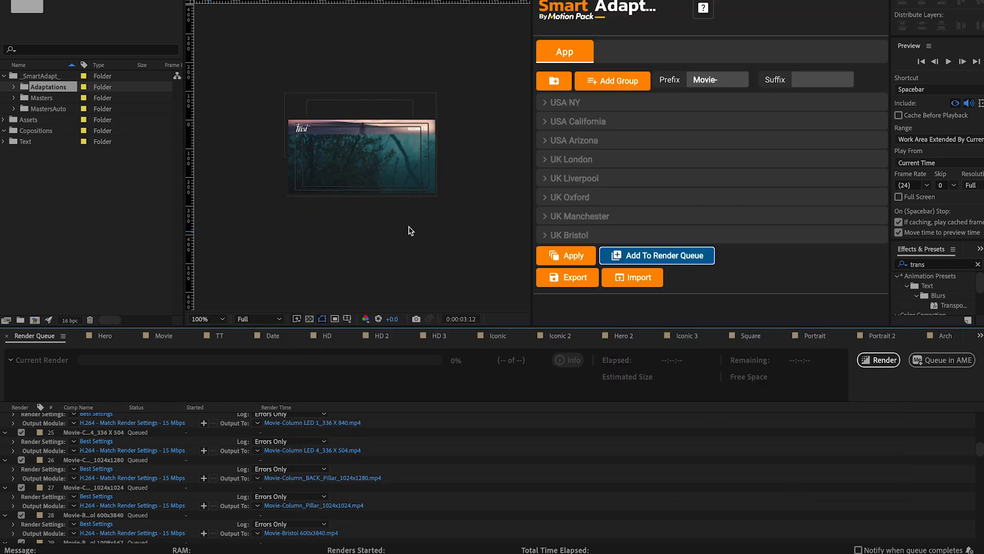
- Send the queued adaptation renders to Adobe Media Encoder
{"action": "scroll", "coordinate": [258, 458], "scroll_direction": "up", "scroll_amount": 7}
{"action": "scroll", "coordinate": [258, 457], "scroll_direction": "up", "scroll_amount": 12}
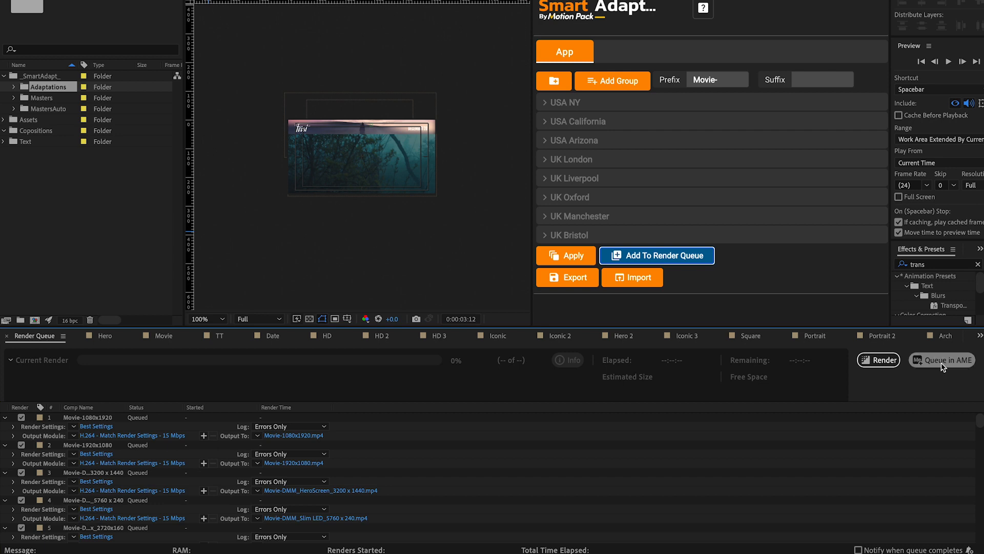
{"action": "left_click", "coordinate": [928, 365]}
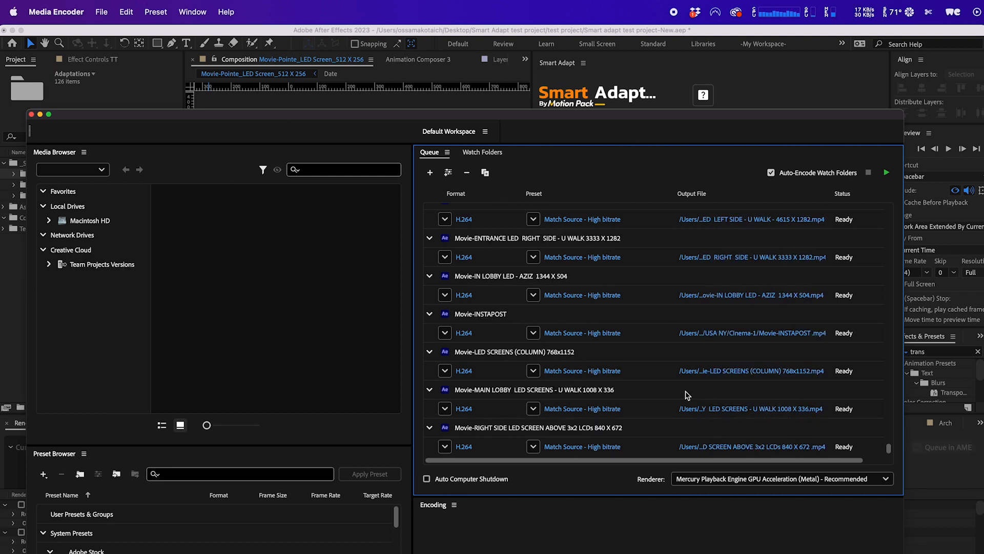
- Check the output folders of Movie-LED SCREENS (COLUMN) 768x1152 and Movie-INSTAPOST in Media Encoder, and start encoding the queue
{"action": "left_click", "coordinate": [734, 371]}
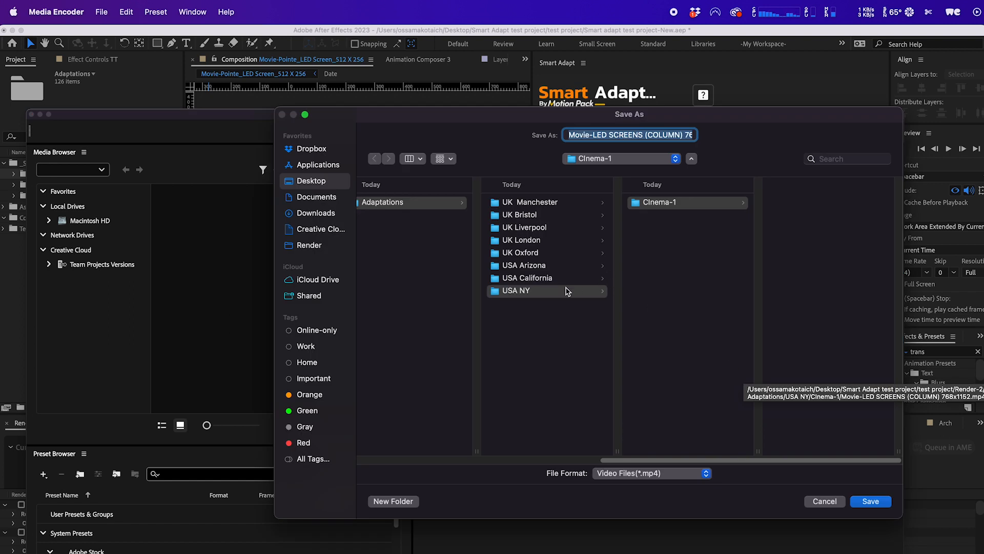
{"action": "left_click", "coordinate": [823, 500]}
{"action": "left_click", "coordinate": [738, 337]}
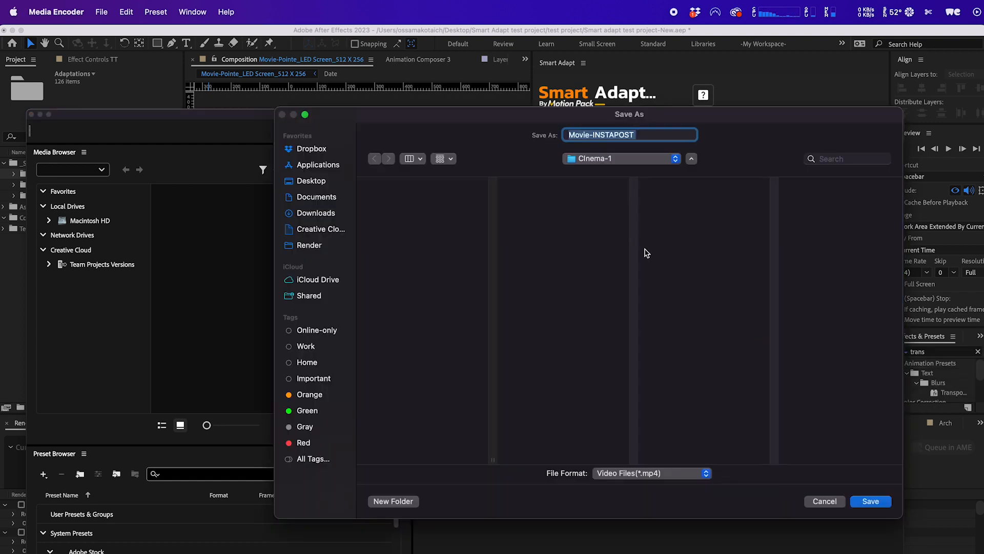
{"action": "left_click", "coordinate": [825, 501]}
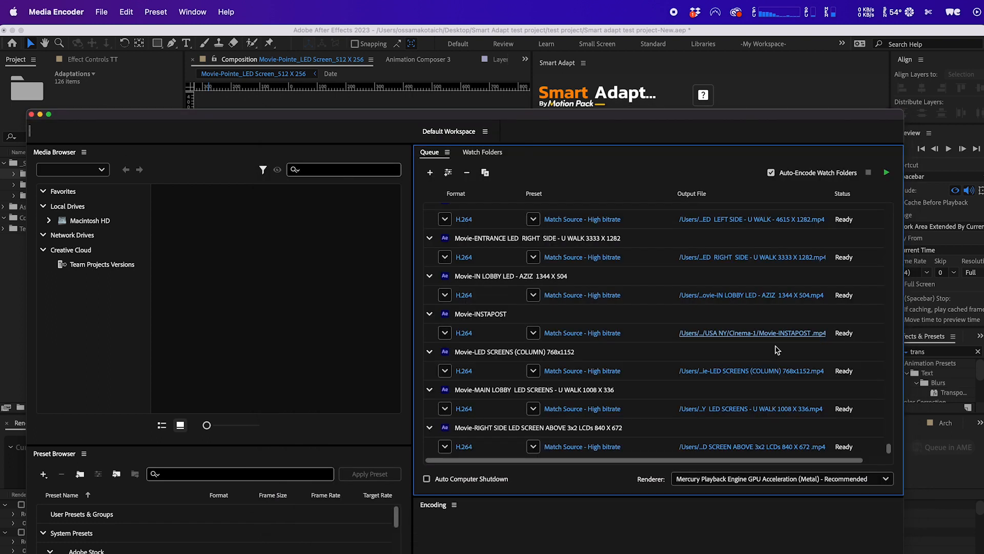
{"action": "left_click", "coordinate": [887, 172]}
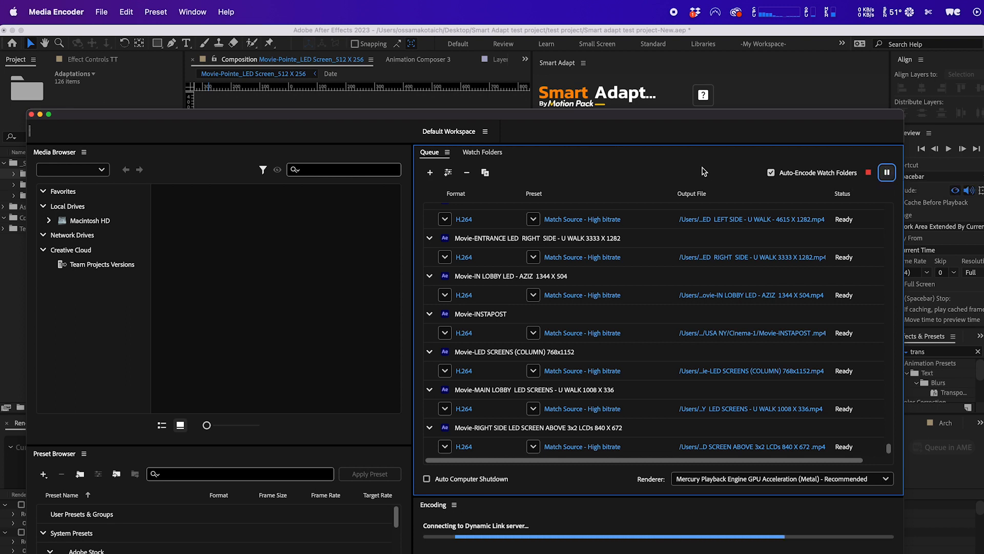